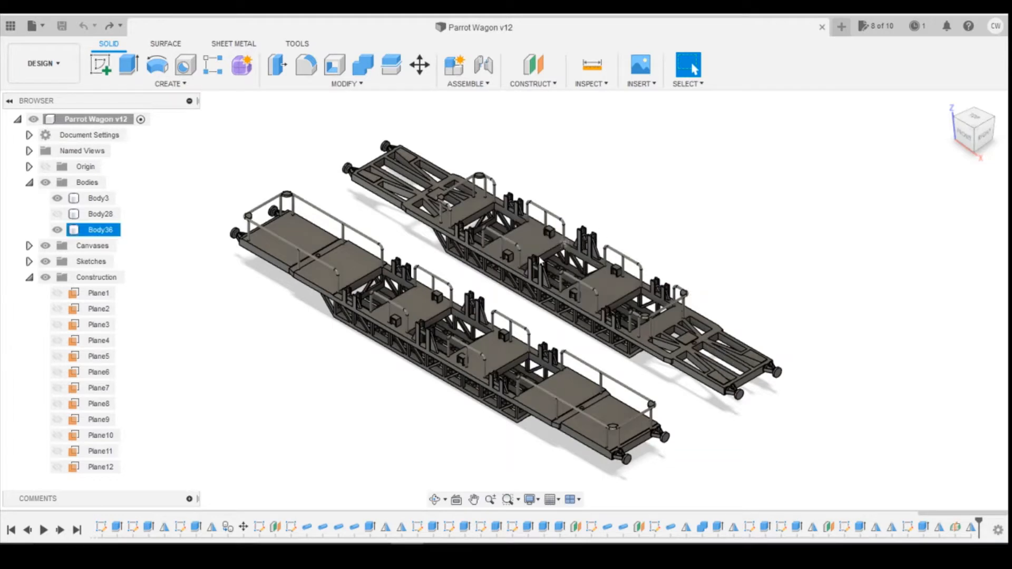
Step: Browse the reference photos of the cable drum wagons to examine the deck, handrails, drum supports and end details
{"action": "left_click", "coordinate": [368, 153]}
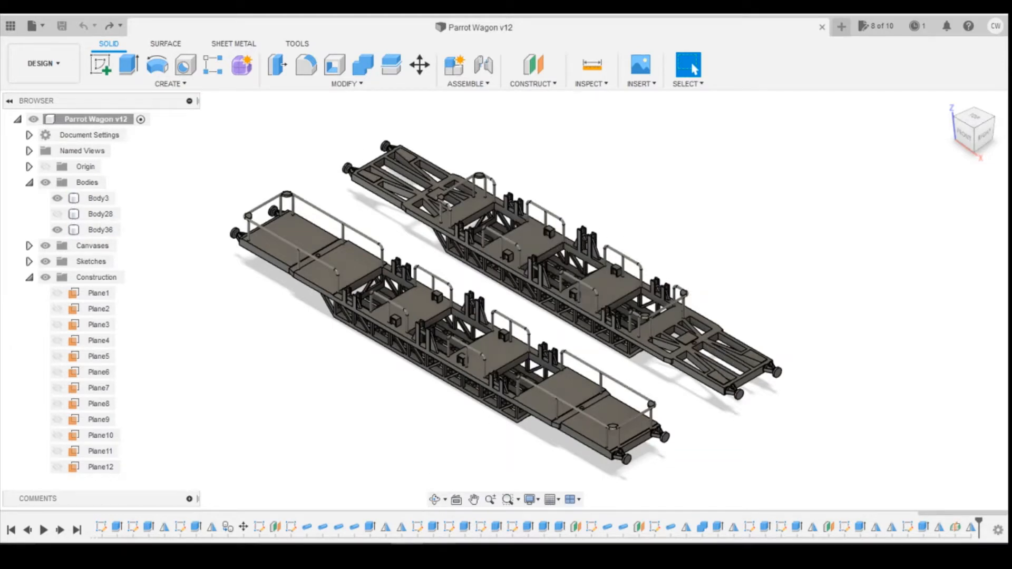
{"action": "mouse_move", "coordinate": [440, 553]}
{"action": "left_click", "coordinate": [508, 486]}
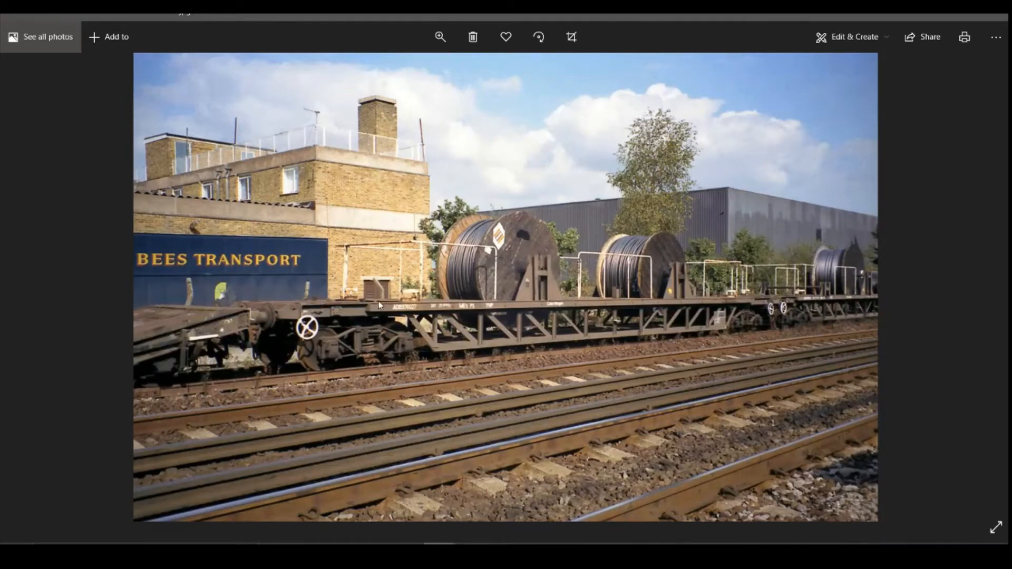
{"action": "key", "text": "Right"}
{"action": "key", "text": "Right"}
{"action": "key", "text": "Right"}
{"action": "key", "text": "Right"}
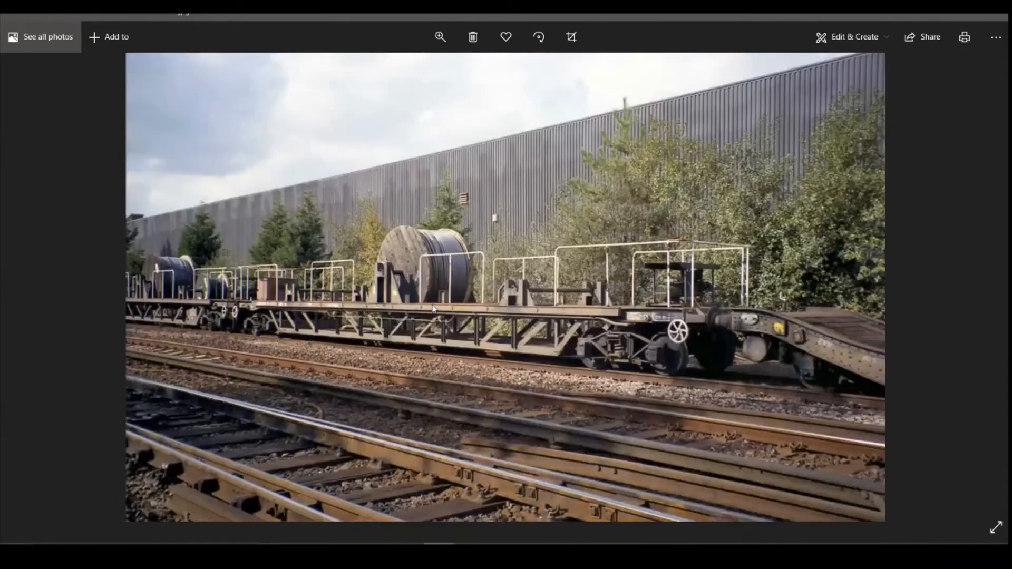
{"action": "key", "text": "Right"}
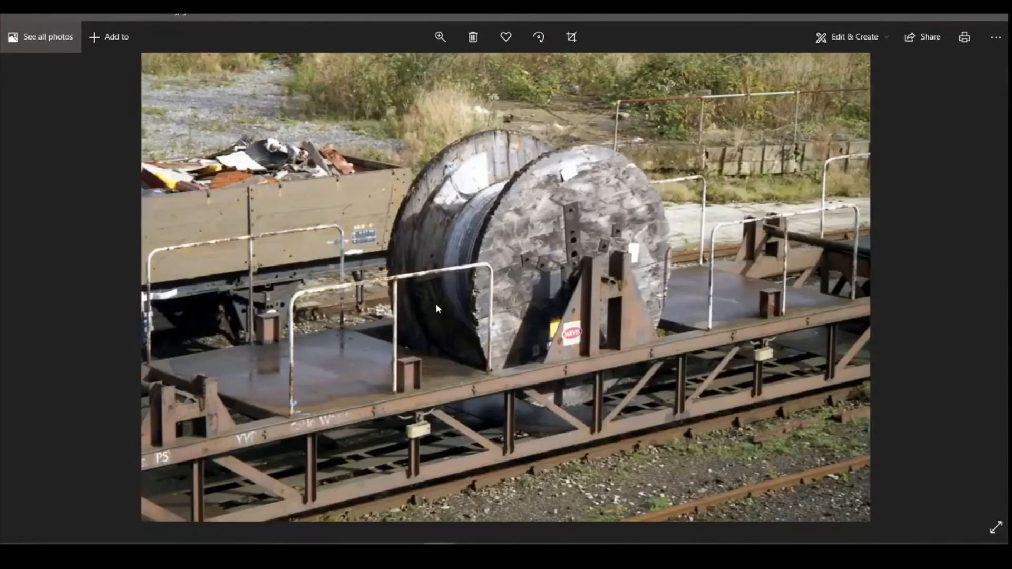
{"action": "key", "text": "Right"}
{"action": "key", "text": "Right"}
{"action": "key", "text": "Right"}
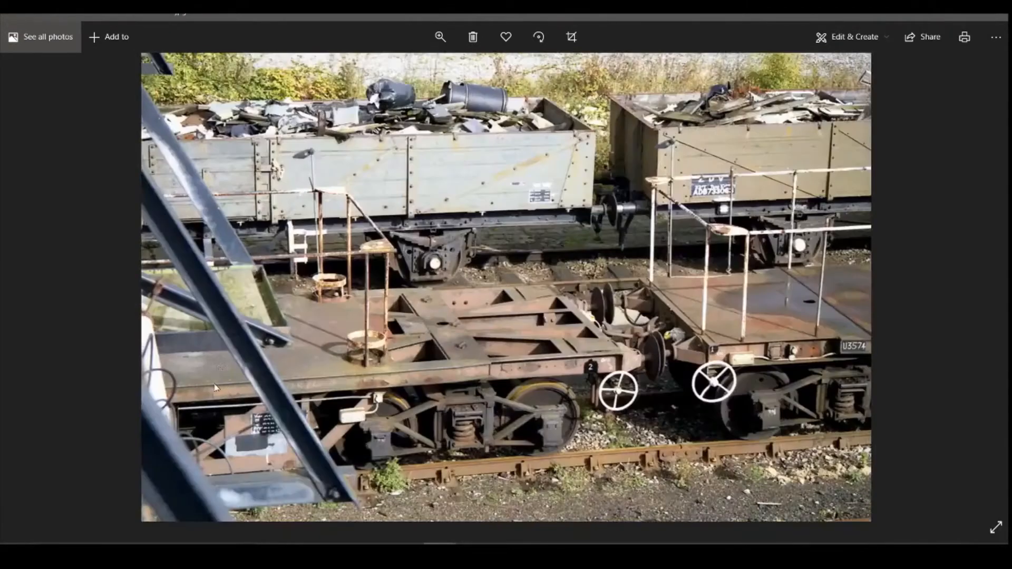
{"action": "key", "text": "Right"}
{"action": "key", "text": "Right"}
{"action": "key", "text": "Right"}
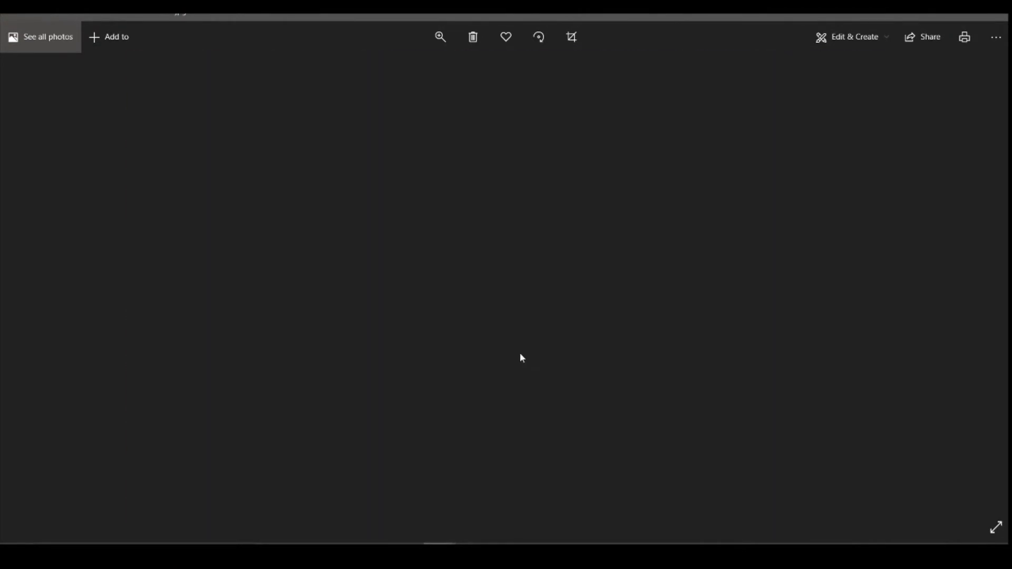
{"action": "key", "text": "Right"}
{"action": "key", "text": "Right"}
{"action": "key", "text": "Right"}
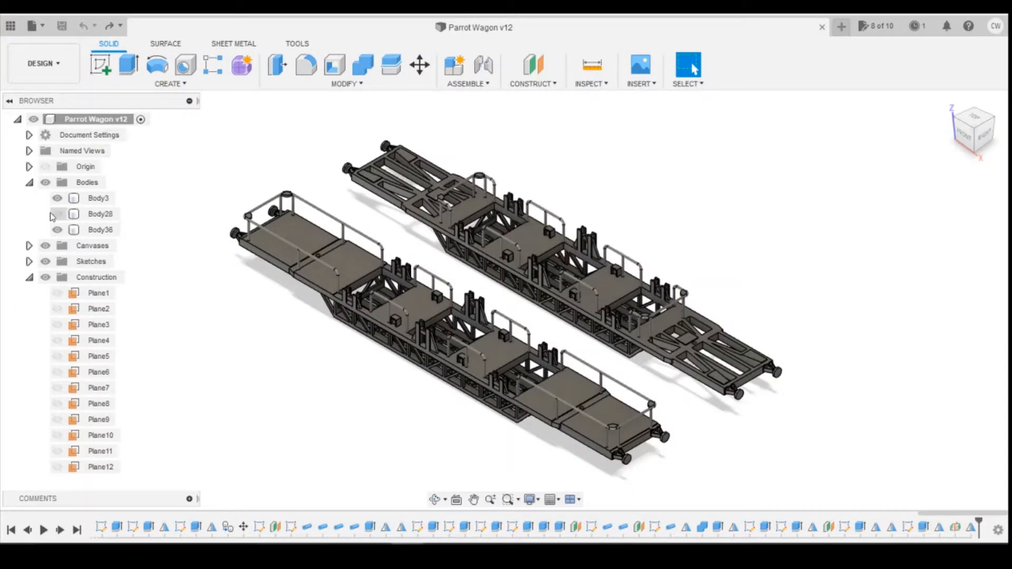
Step: Show the hidden Body28 and remove it from the design
{"action": "left_click", "coordinate": [100, 214]}
{"action": "key", "text": "v"}
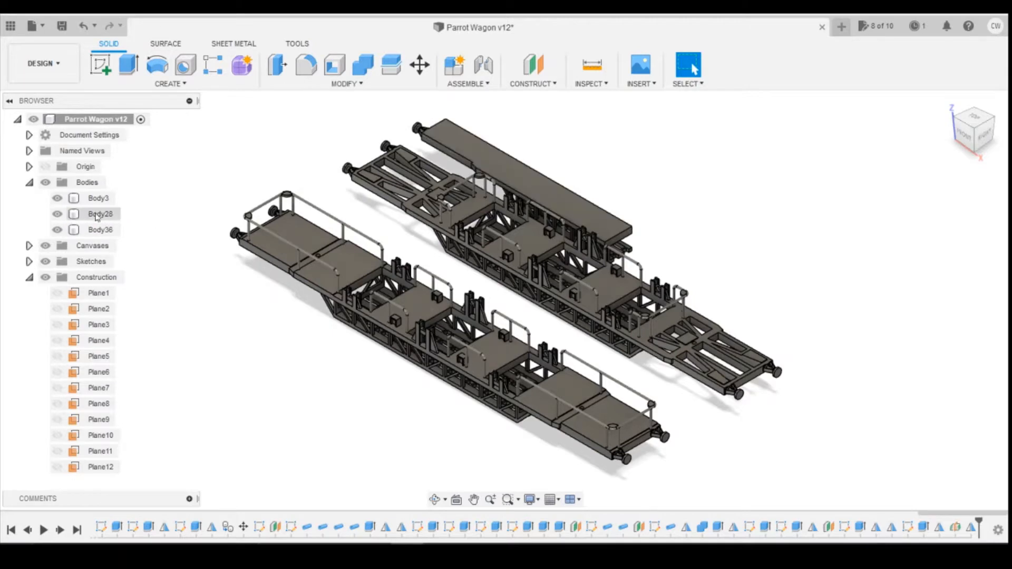
{"action": "right_click", "coordinate": [91, 215]}
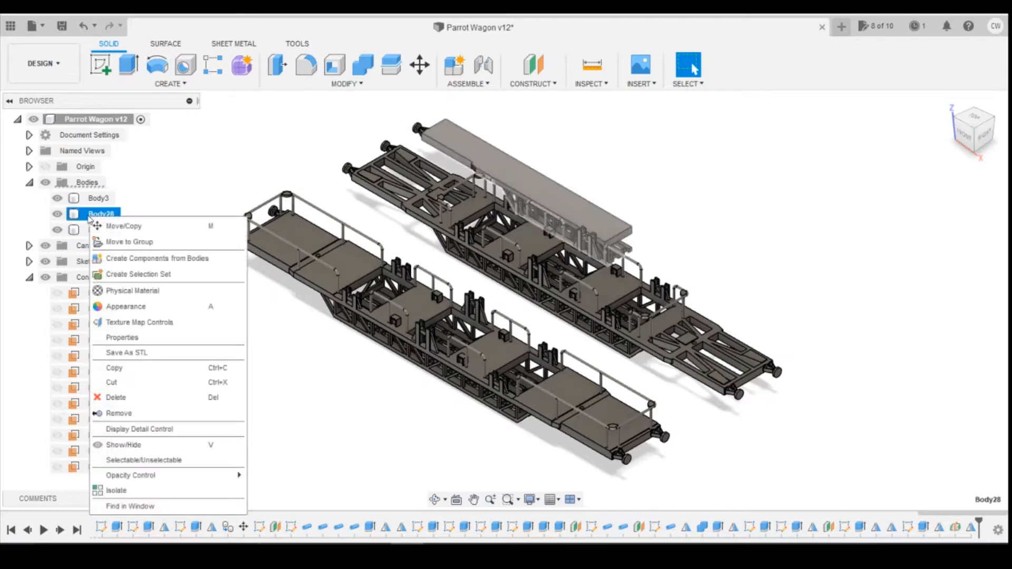
{"action": "left_click", "coordinate": [124, 414]}
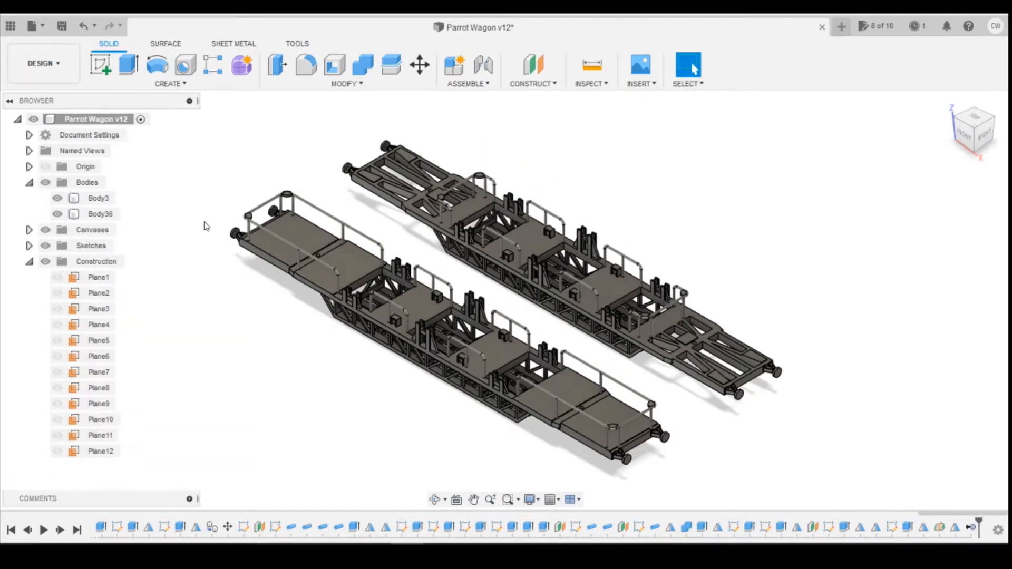
Step: Create a copy of Body36 moved -75 mm along Y, in front of the other two wagons
{"action": "left_click", "coordinate": [95, 218]}
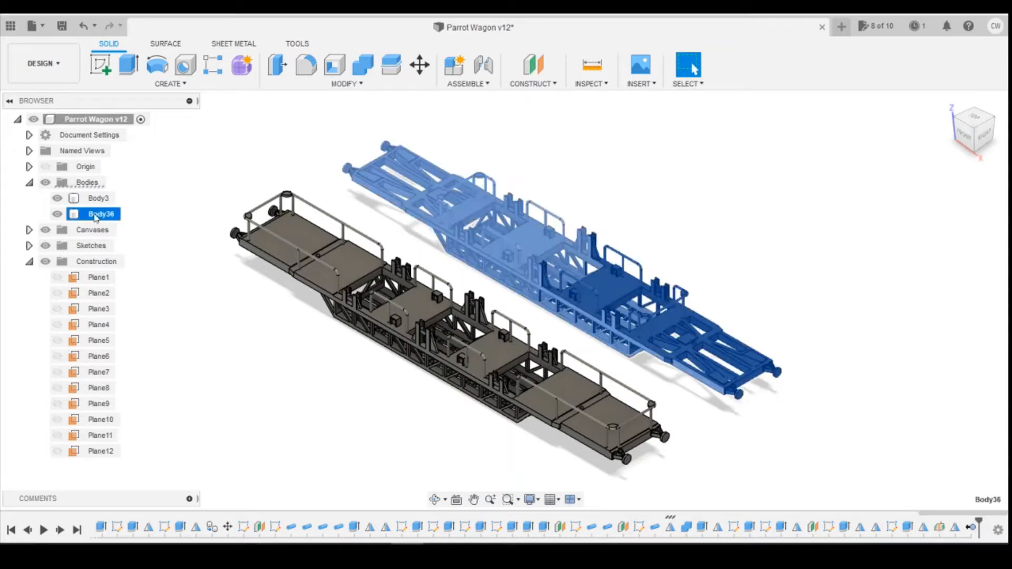
{"action": "right_click", "coordinate": [98, 214]}
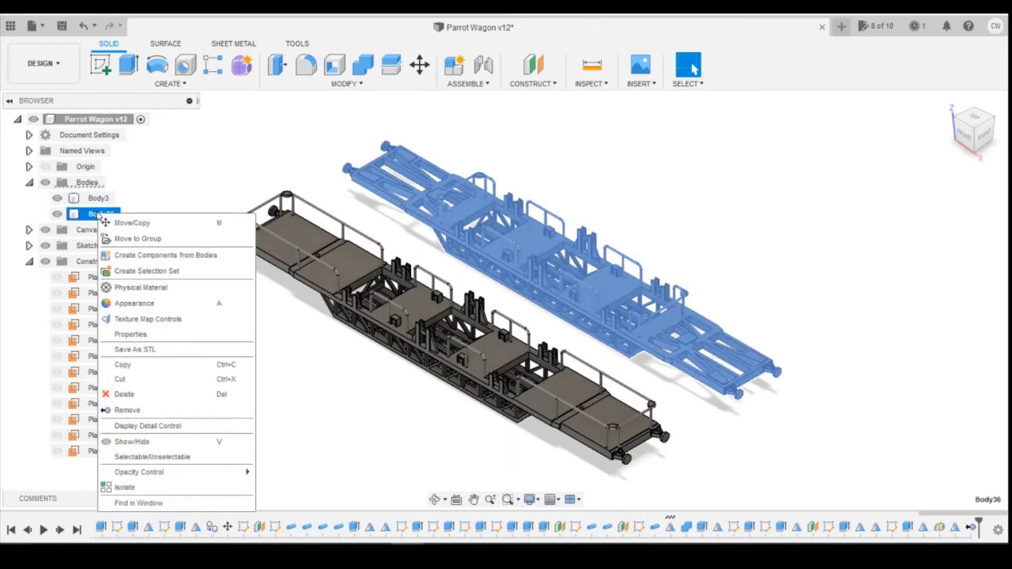
{"action": "left_click", "coordinate": [131, 222]}
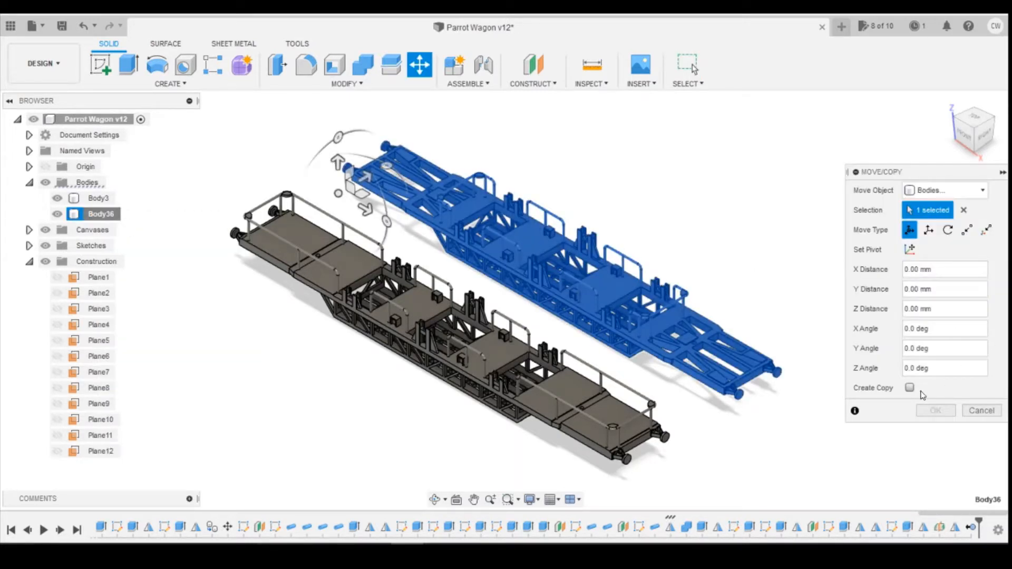
{"action": "left_click", "coordinate": [910, 388]}
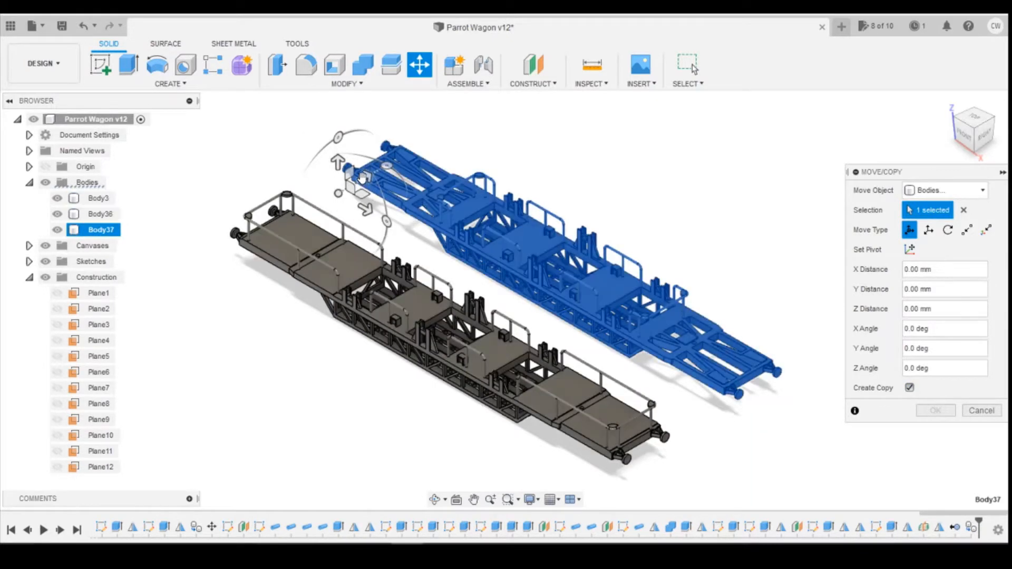
{"action": "left_click_drag", "start_coordinate": [364, 178], "coordinate": [149, 329]}
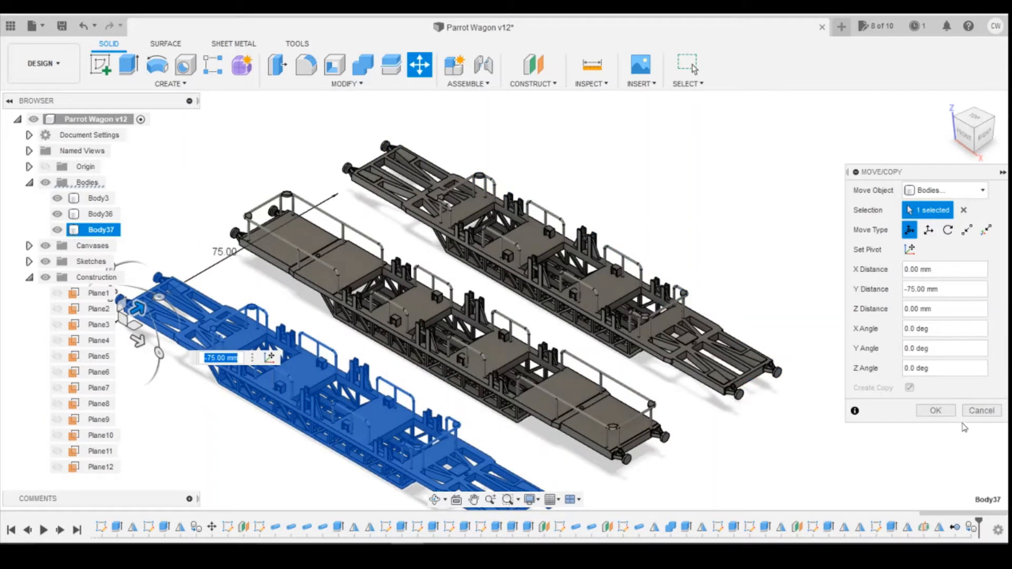
{"action": "left_click", "coordinate": [948, 414]}
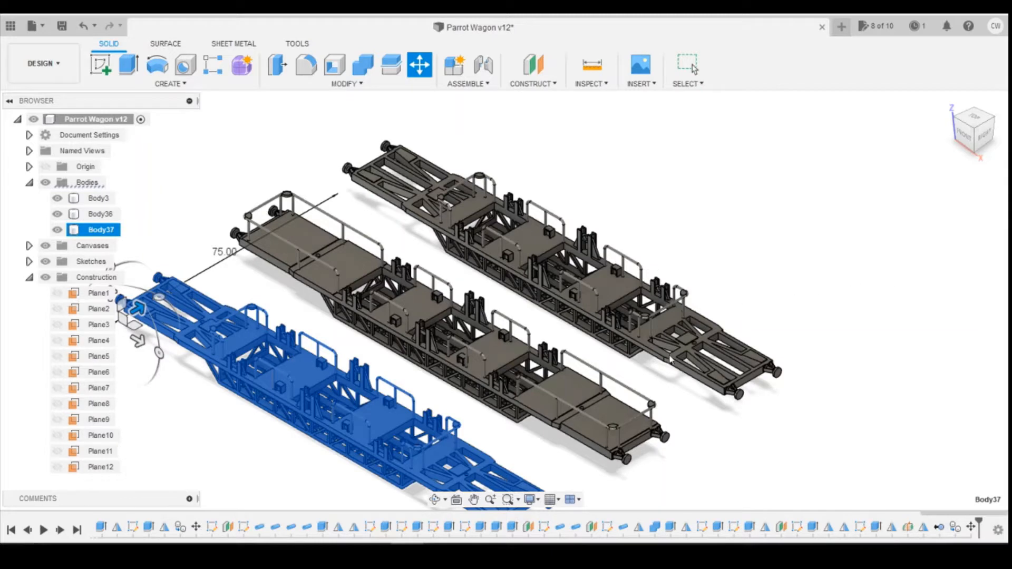
{"action": "key", "text": "Escape"}
Step: Hide Body3 and Body36 so that only the copied wagon Body37 is displayed
{"action": "left_click", "coordinate": [57, 198]}
{"action": "left_click", "coordinate": [57, 214]}
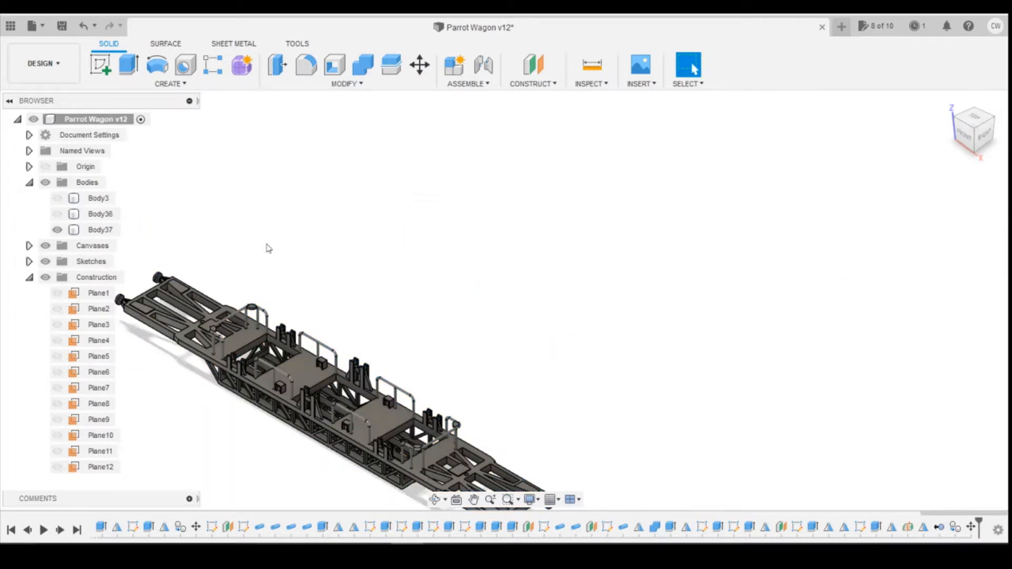
{"action": "scroll", "coordinate": [786, 190], "scroll_direction": "down", "scroll_amount": 2}
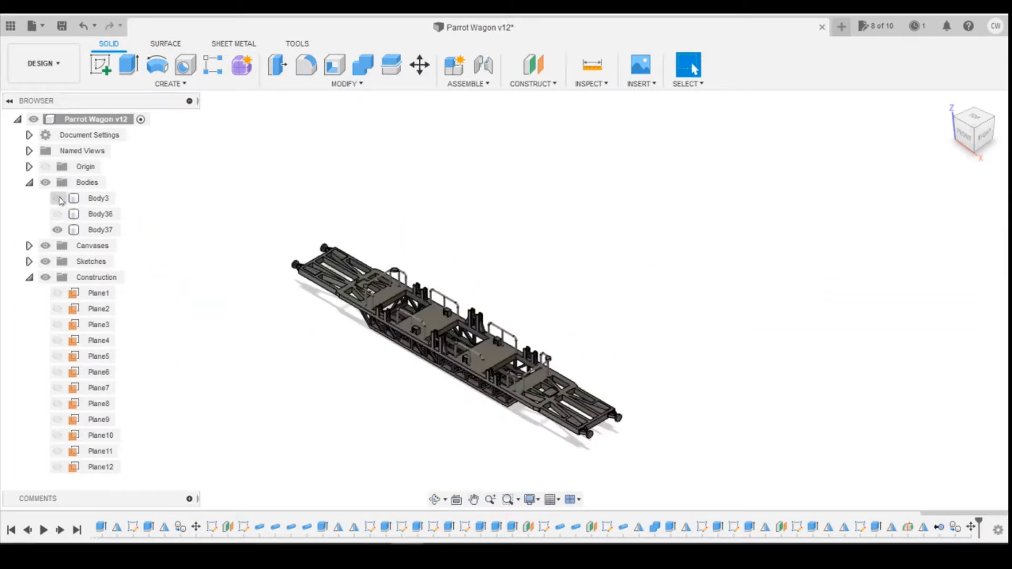
{"action": "left_click", "coordinate": [534, 365]}
{"action": "scroll", "coordinate": [533, 368], "scroll_direction": "up", "scroll_amount": 3}
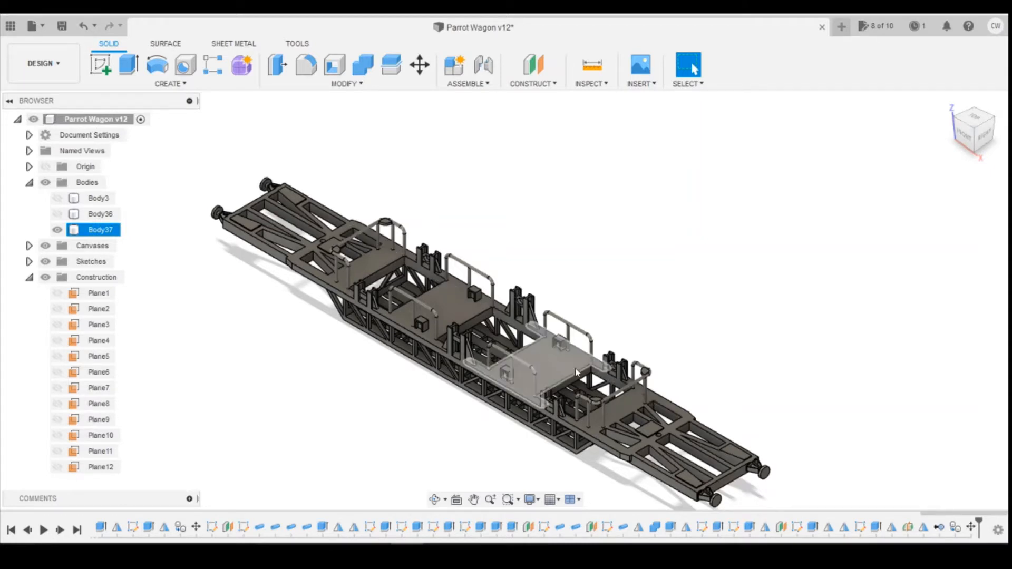
{"action": "left_click", "coordinate": [690, 281]}
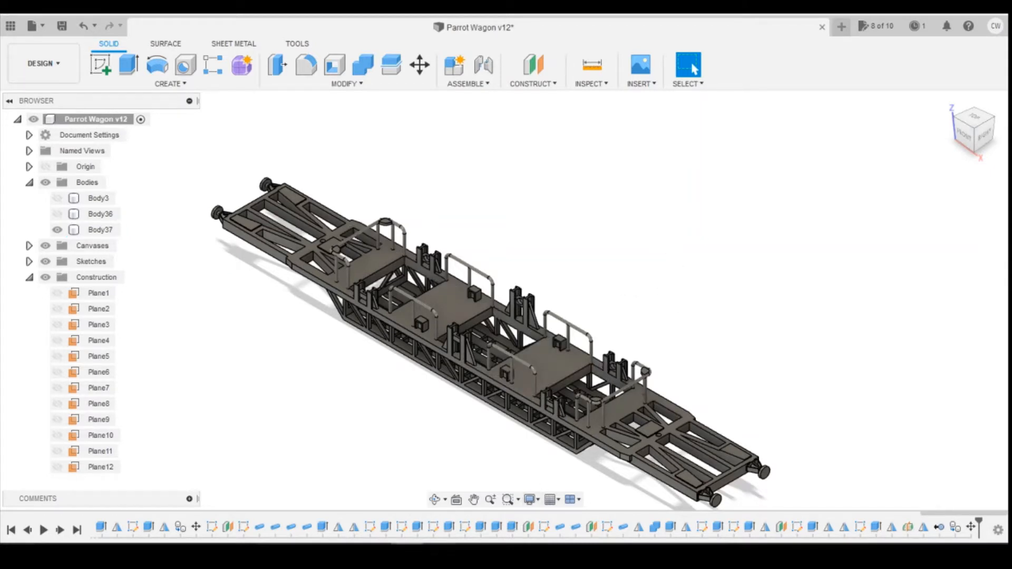
Step: Check the reference photo, then split Body37 using its top deck face as the splitting tool, with the tool extended
{"action": "mouse_move", "coordinate": [441, 551]}
{"action": "left_click", "coordinate": [509, 493]}
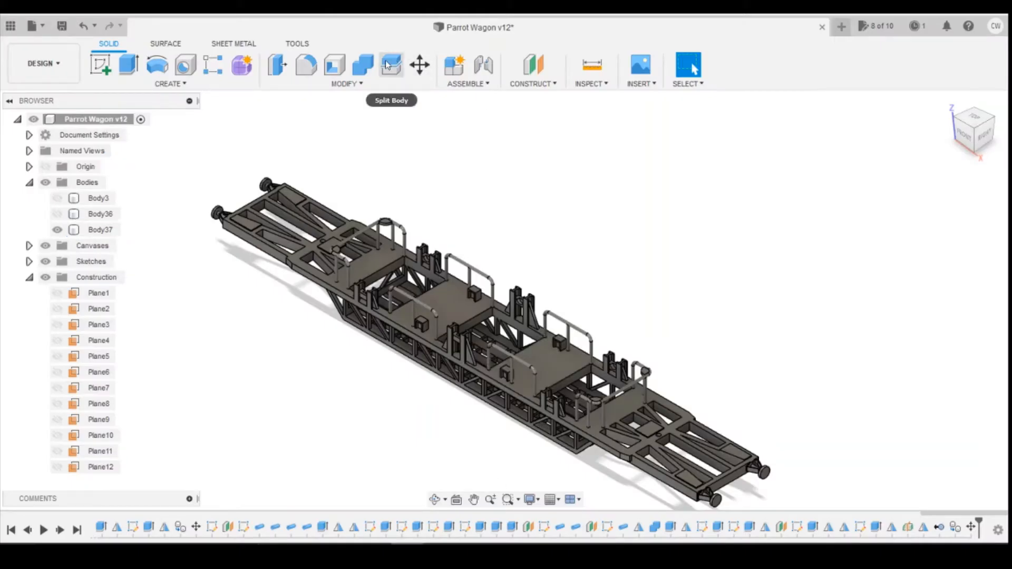
{"action": "left_click", "coordinate": [387, 65]}
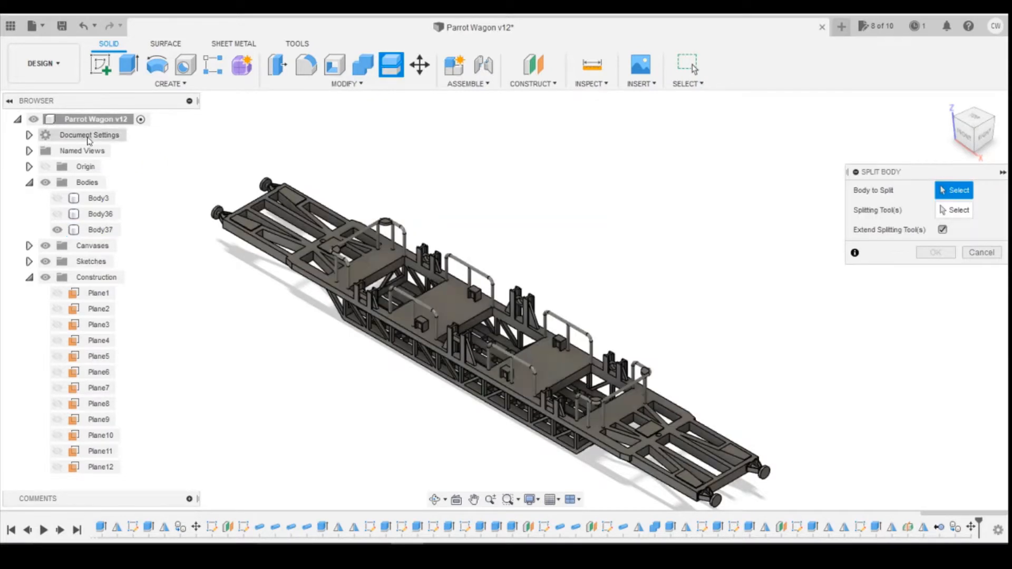
{"action": "left_click", "coordinate": [555, 374]}
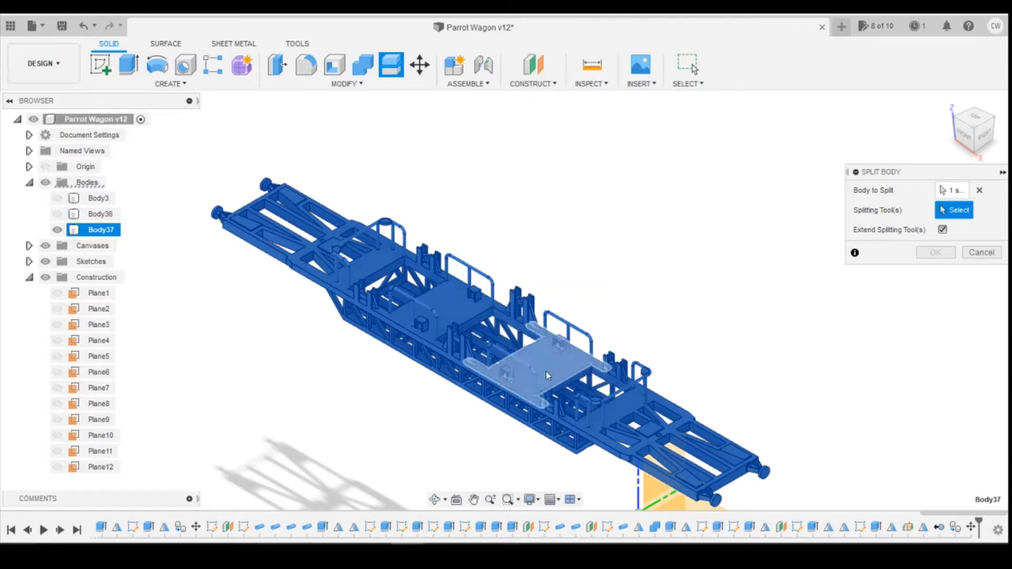
{"action": "left_click", "coordinate": [556, 363]}
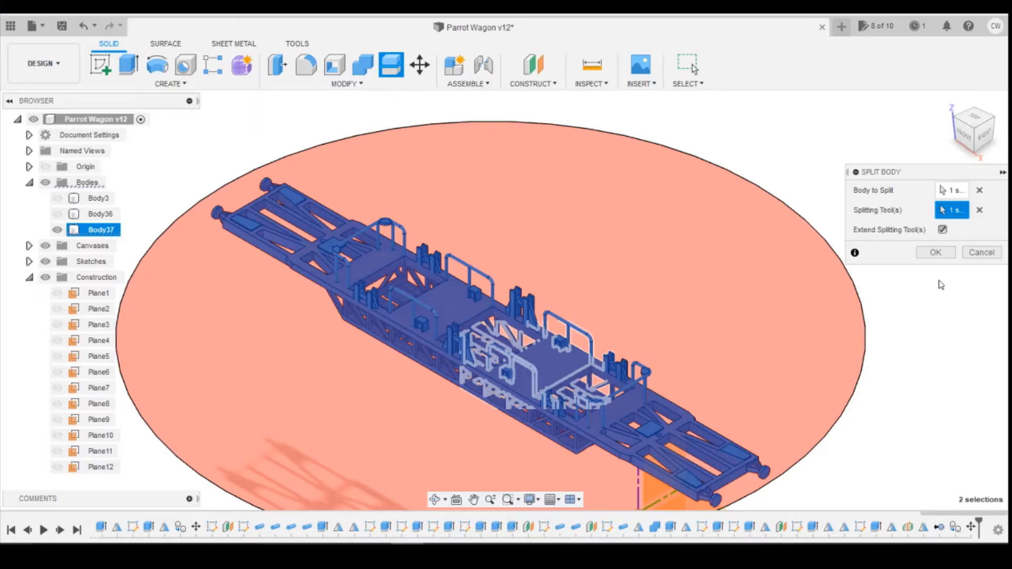
{"action": "left_click", "coordinate": [935, 253]}
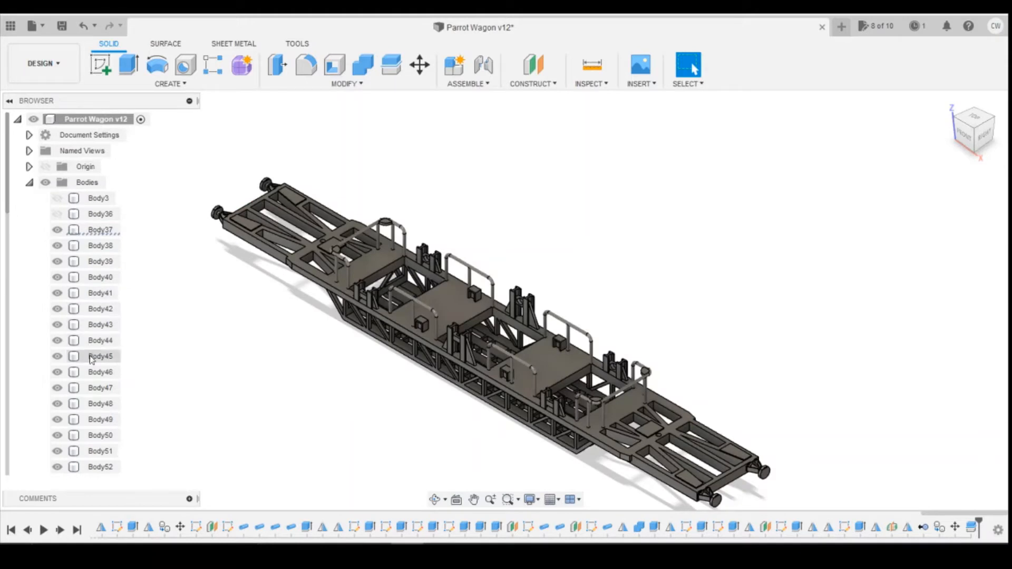
Step: Toggle the visibility of Body37 and Body38 to identify which parts of the wagon the split separated
{"action": "scroll", "coordinate": [132, 272], "scroll_direction": "down", "scroll_amount": 1}
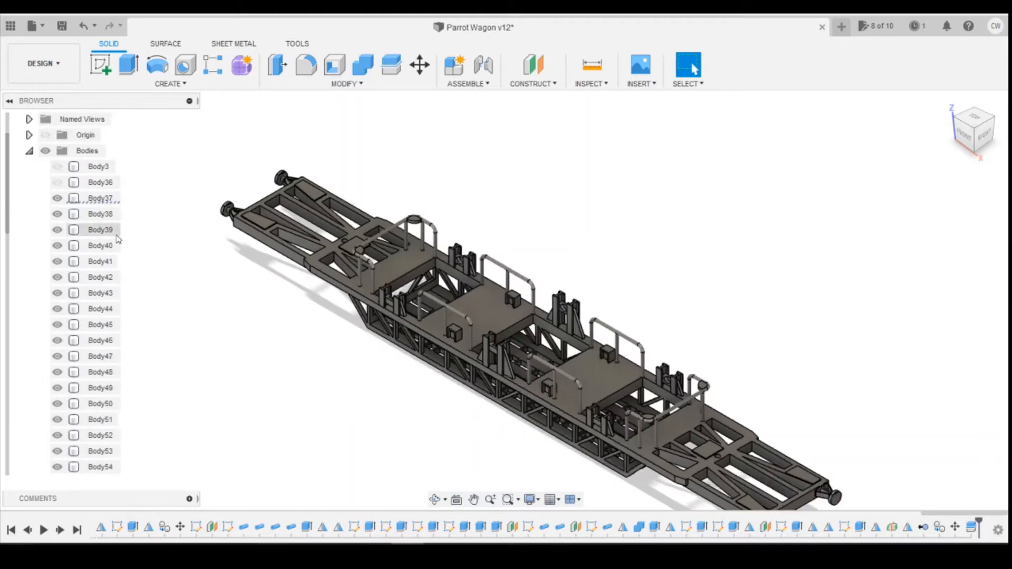
{"action": "scroll", "coordinate": [580, 283], "scroll_direction": "down", "scroll_amount": 2}
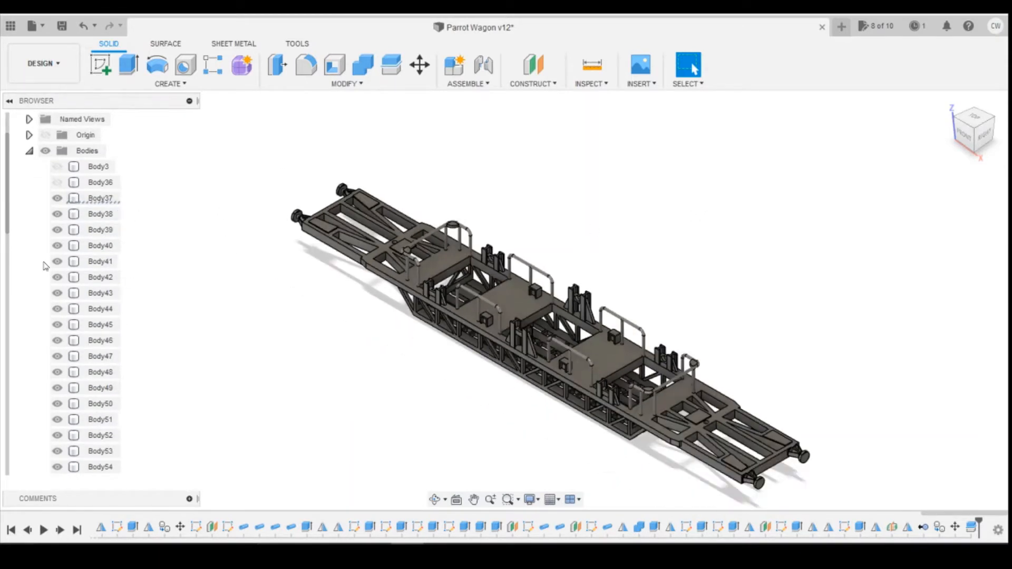
{"action": "left_click", "coordinate": [58, 214]}
{"action": "left_click", "coordinate": [57, 198]}
{"action": "left_click", "coordinate": [56, 198]}
{"action": "left_click", "coordinate": [57, 198]}
{"action": "left_click", "coordinate": [57, 198]}
{"action": "left_click", "coordinate": [57, 198]}
{"action": "left_click", "coordinate": [56, 202]}
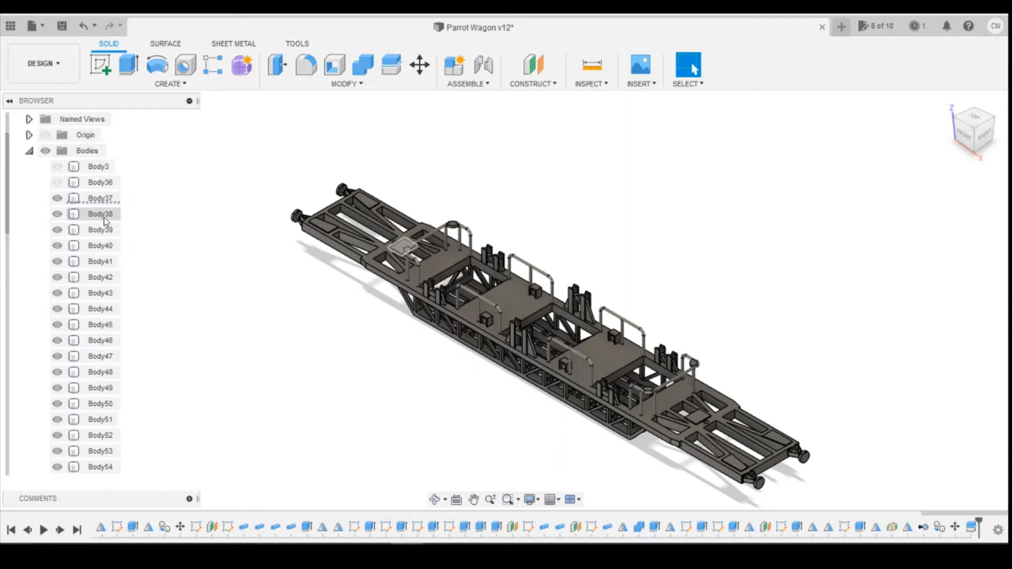
Step: Remove the end handrail Body39 and hide the drum support Body42 and the deck box Body44
{"action": "right_click", "coordinate": [103, 236]}
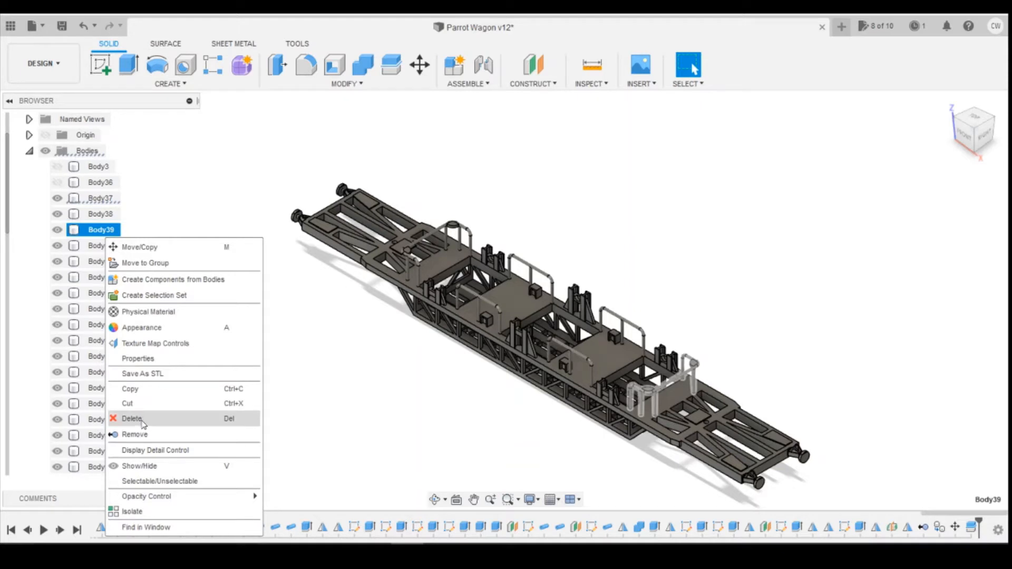
{"action": "left_click", "coordinate": [131, 434]}
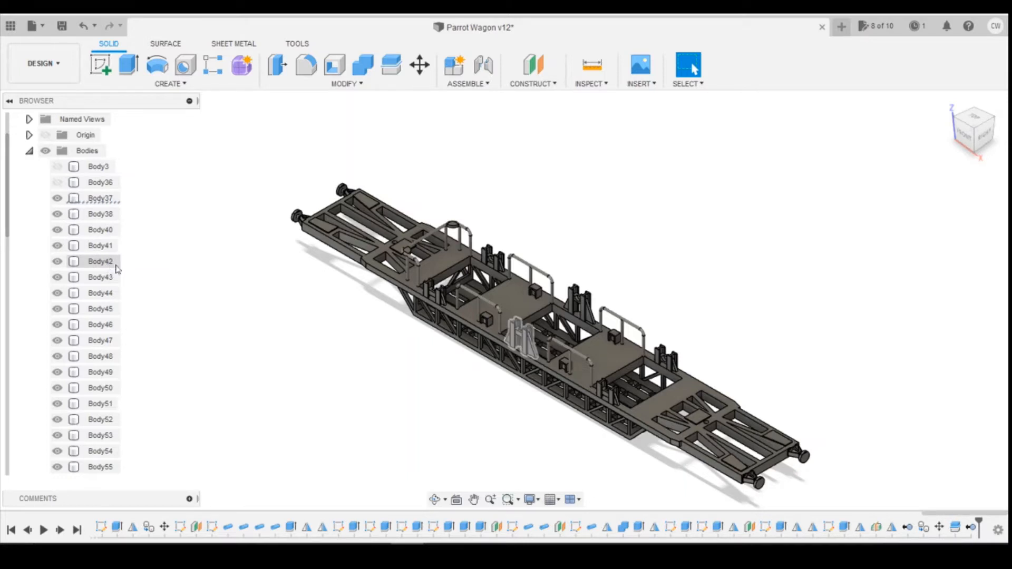
{"action": "left_click", "coordinate": [59, 263]}
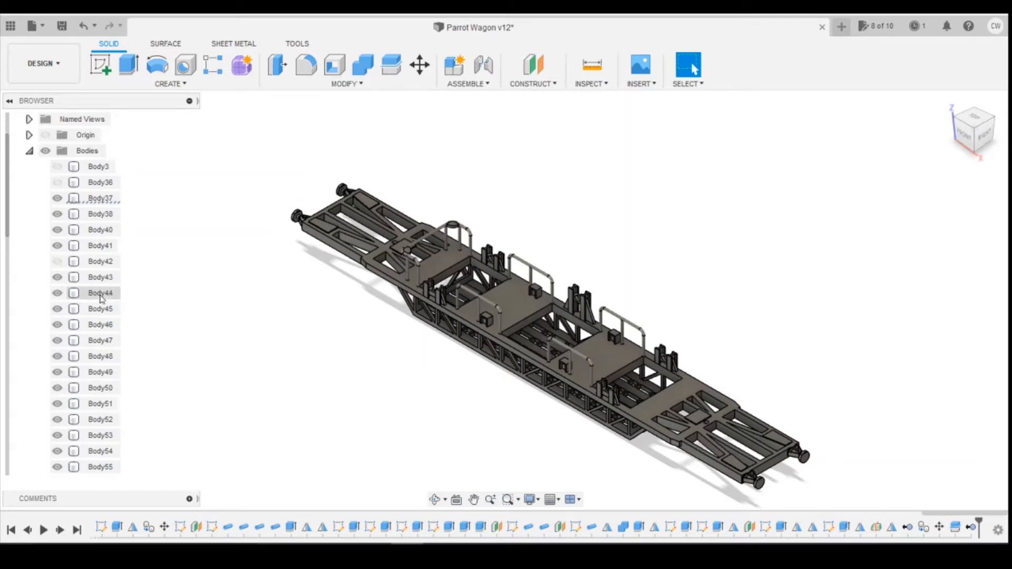
{"action": "left_click", "coordinate": [57, 293]}
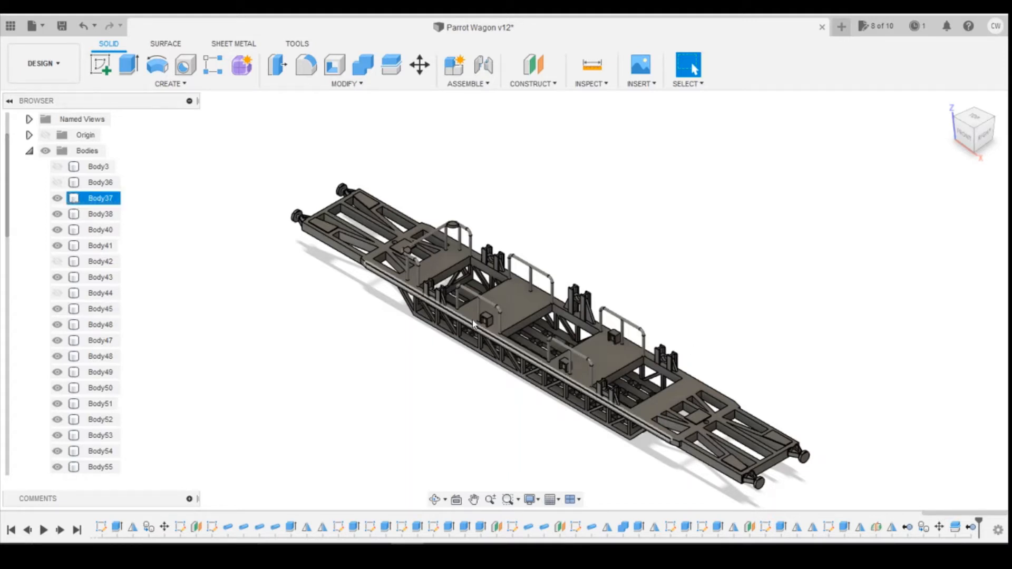
Step: Remove the deck box Body46, the bracket Body47 and the handrail Body48 from the copied wagon
{"action": "right_click", "coordinate": [105, 325]}
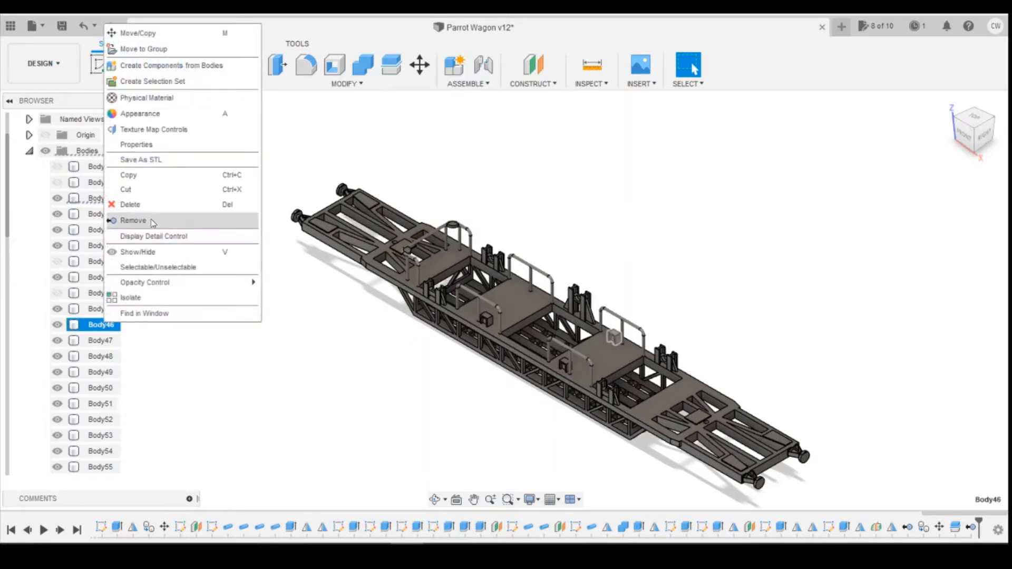
{"action": "left_click", "coordinate": [152, 221]}
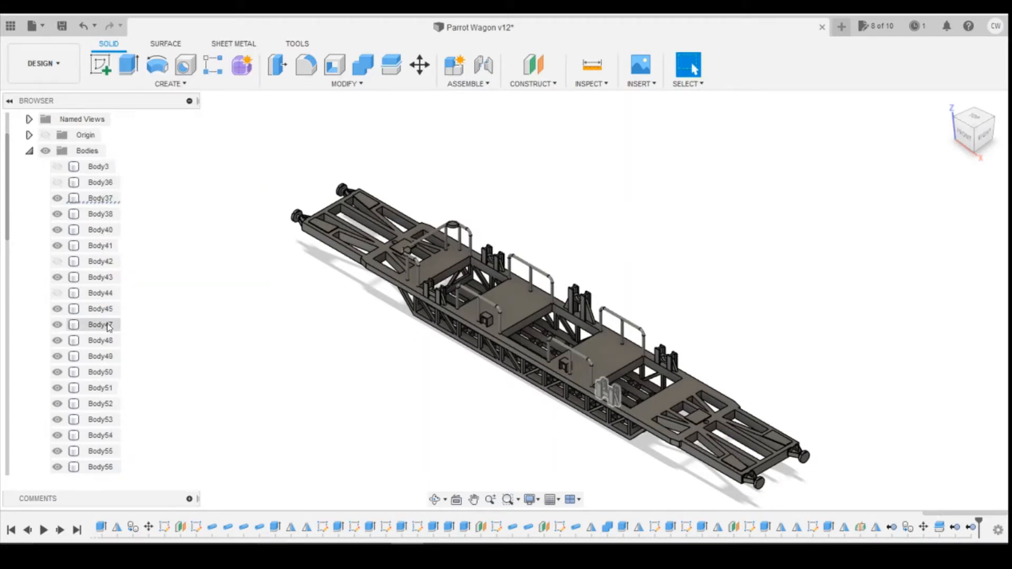
{"action": "right_click", "coordinate": [108, 327]}
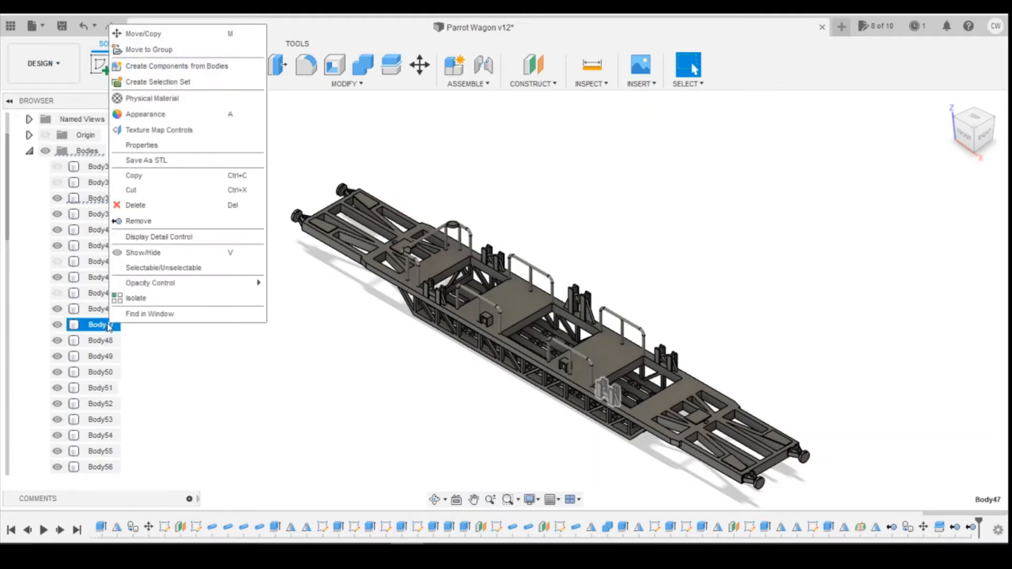
{"action": "left_click", "coordinate": [151, 221]}
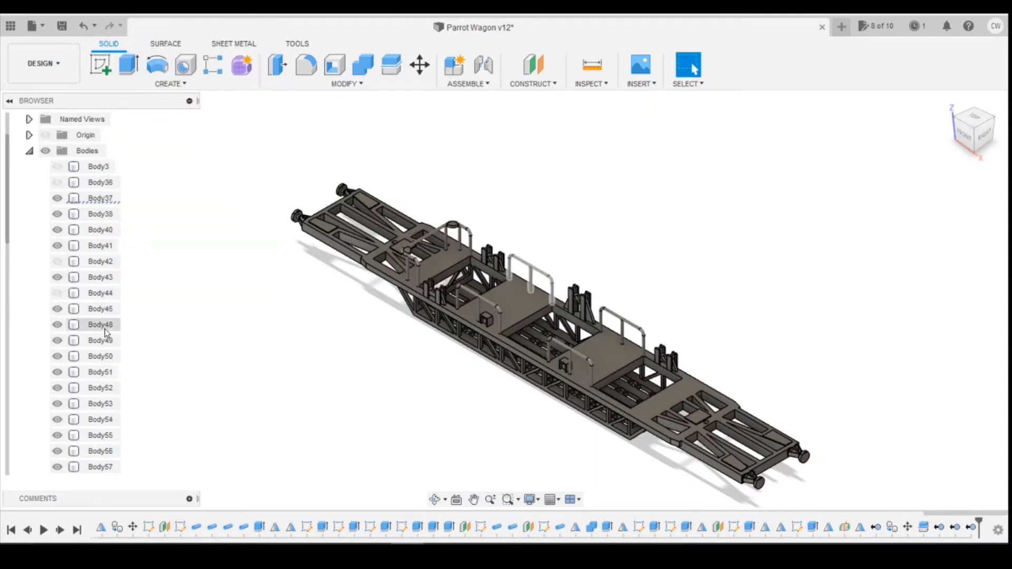
{"action": "right_click", "coordinate": [106, 326]}
{"action": "left_click", "coordinate": [152, 222]}
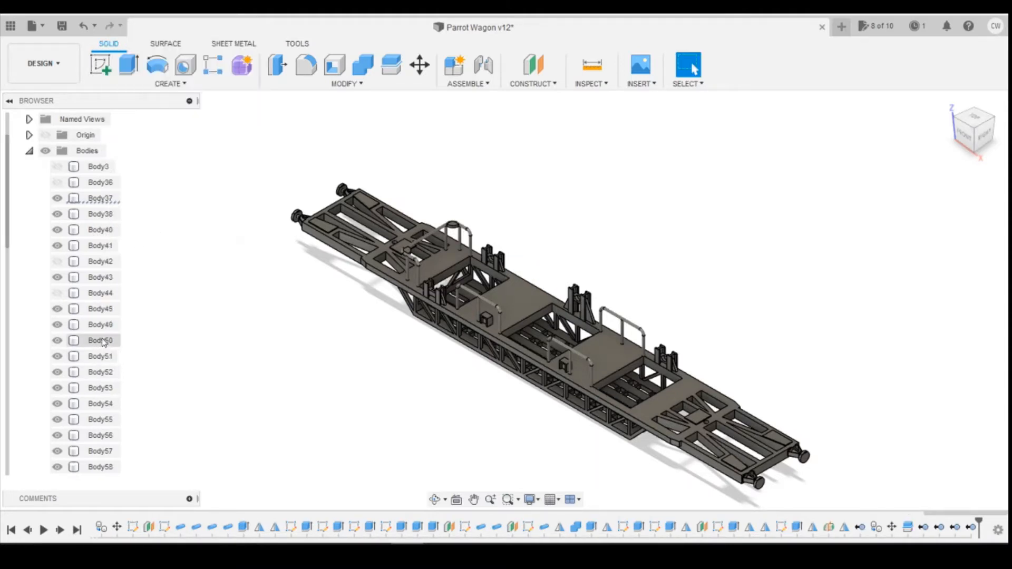
Step: Remove the bracket Body49 and the deck handrails Body50, Body53 and Body55
{"action": "right_click", "coordinate": [107, 330]}
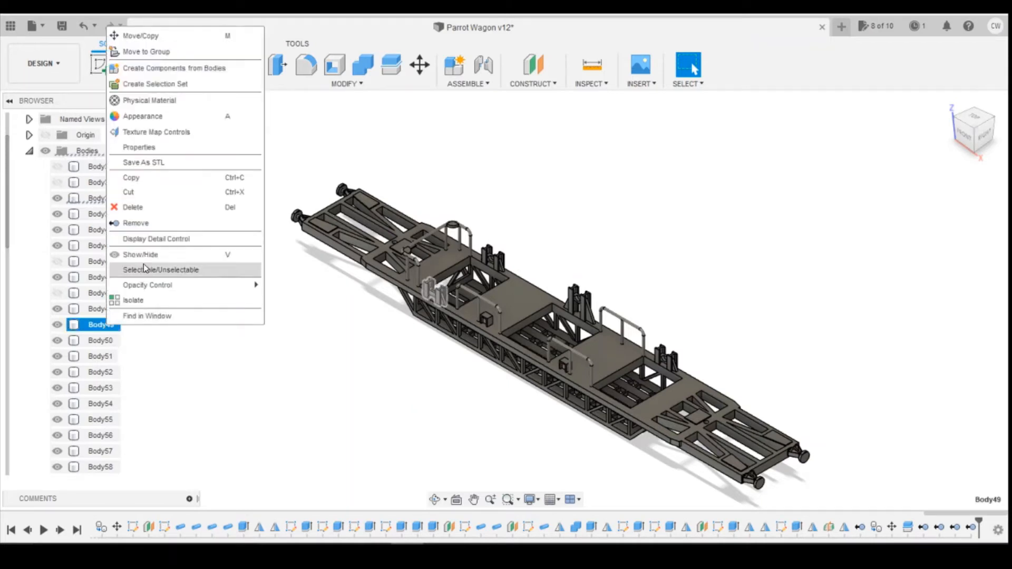
{"action": "left_click", "coordinate": [148, 221]}
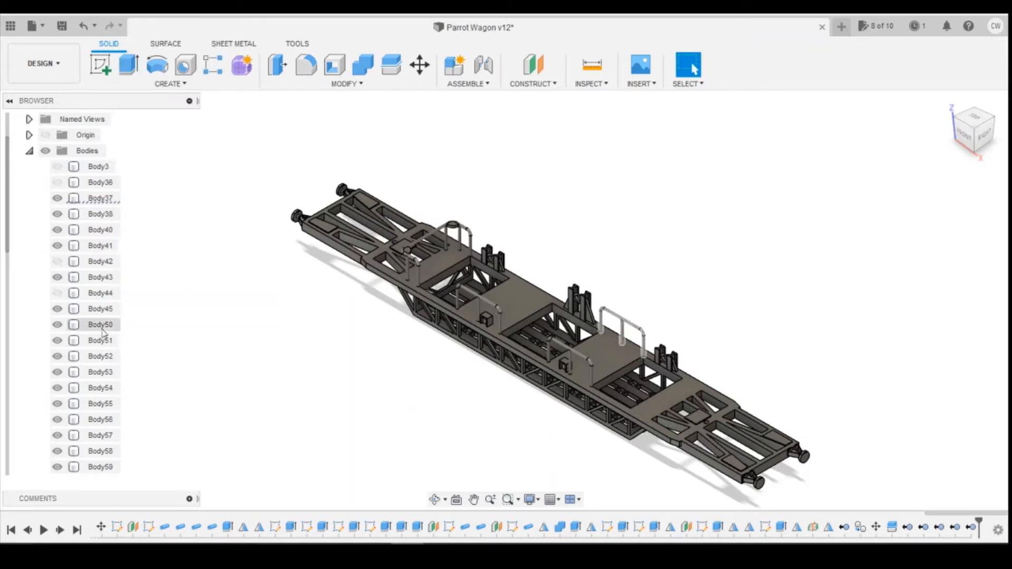
{"action": "right_click", "coordinate": [103, 329]}
{"action": "left_click", "coordinate": [175, 225]}
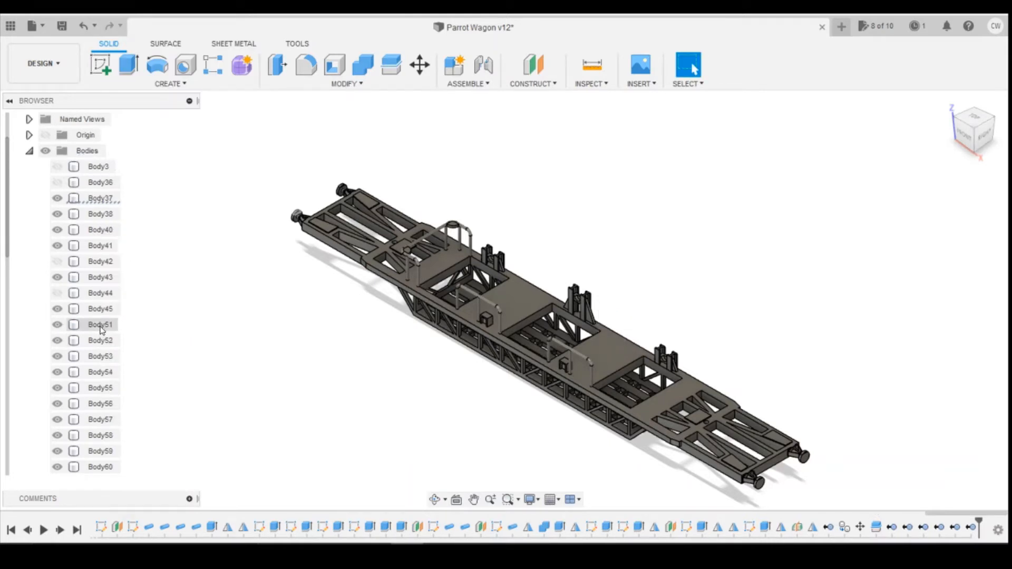
{"action": "right_click", "coordinate": [97, 360]}
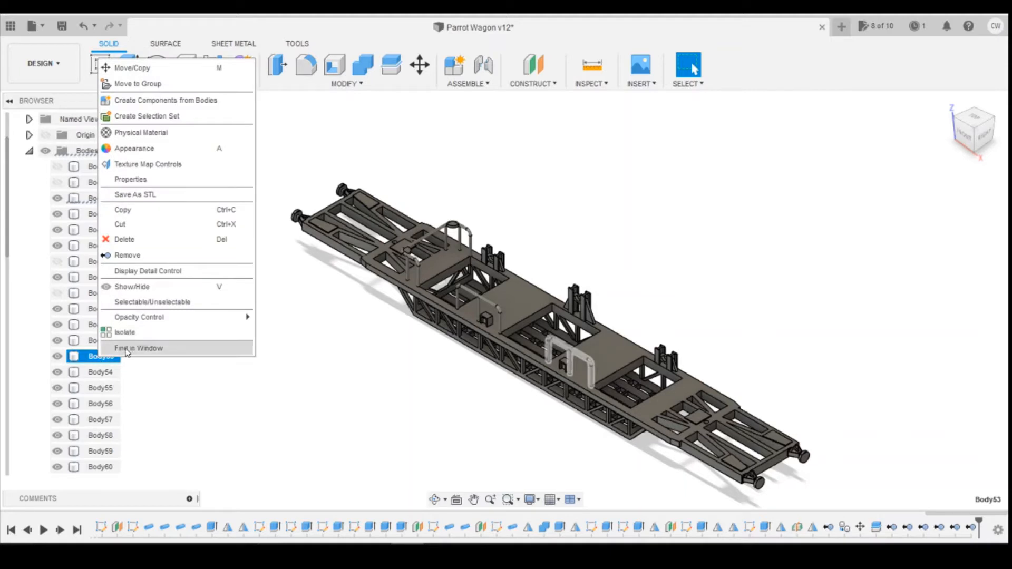
{"action": "left_click", "coordinate": [142, 262]}
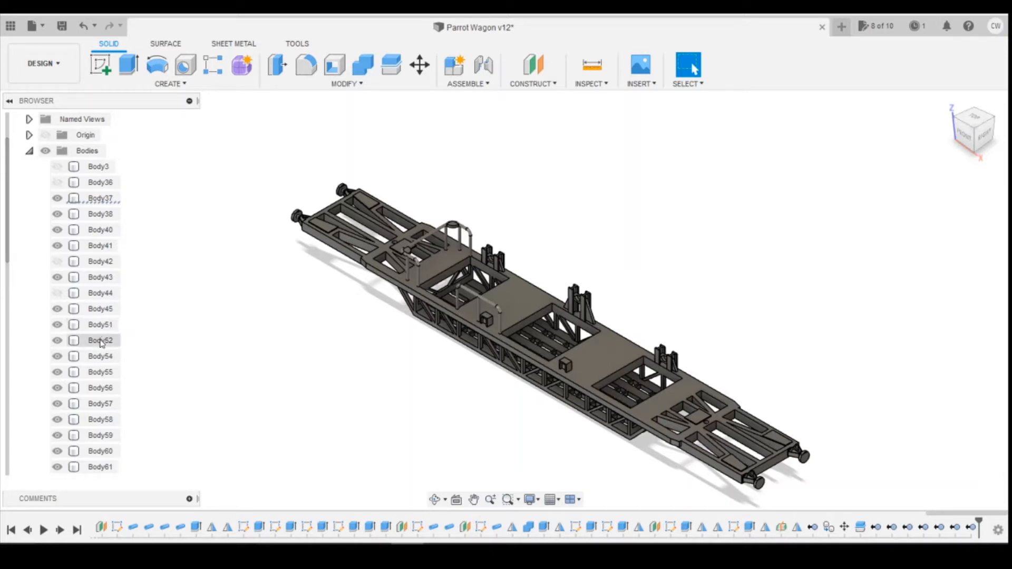
{"action": "right_click", "coordinate": [99, 372]}
{"action": "left_click", "coordinate": [132, 269]}
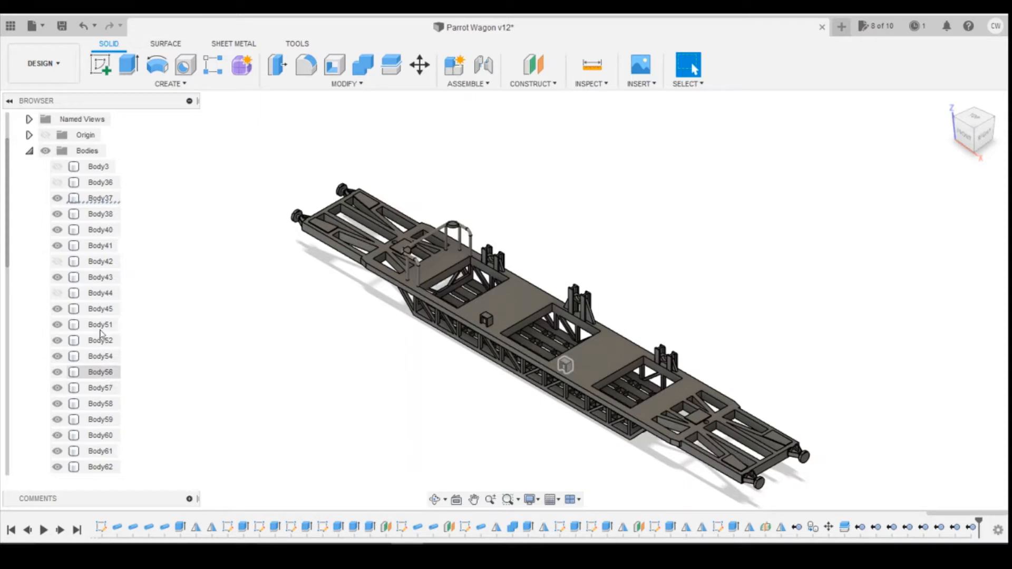
Step: Remove the deck box Body57 and hide the remaining deck box Body59
{"action": "left_click", "coordinate": [79, 261]}
{"action": "left_click", "coordinate": [60, 299]}
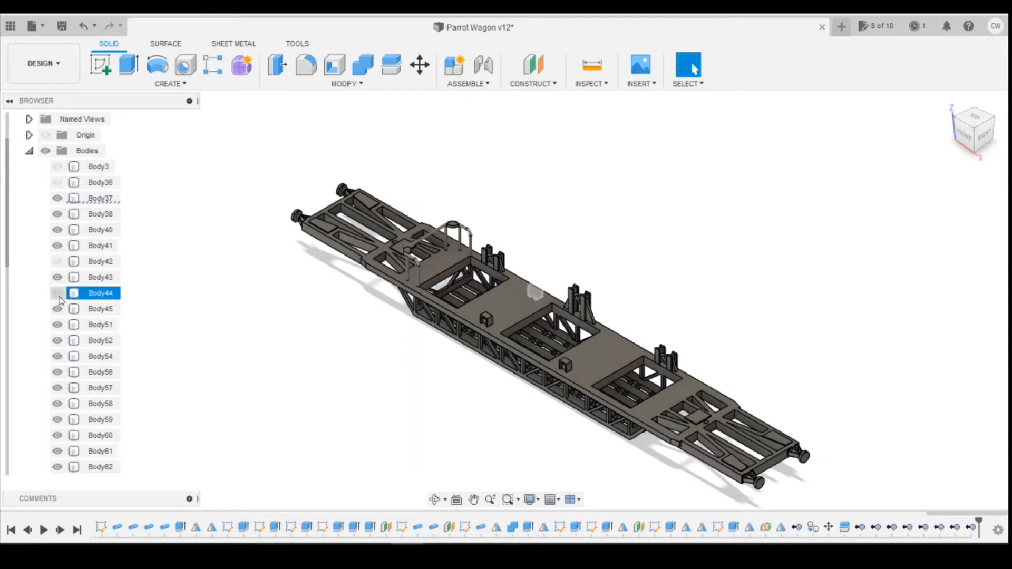
{"action": "right_click", "coordinate": [101, 390]}
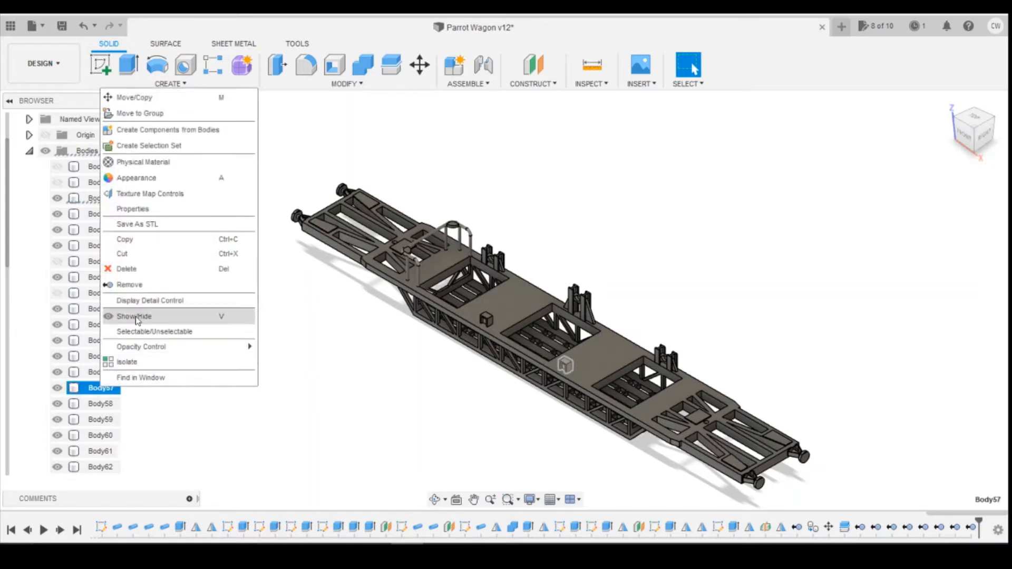
{"action": "left_click", "coordinate": [141, 286]}
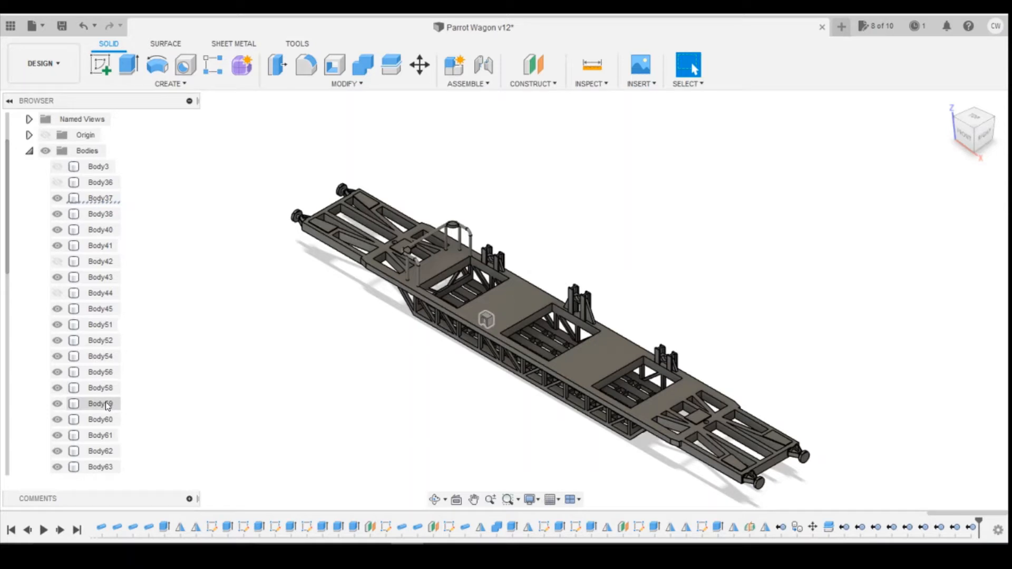
{"action": "left_click", "coordinate": [56, 403]}
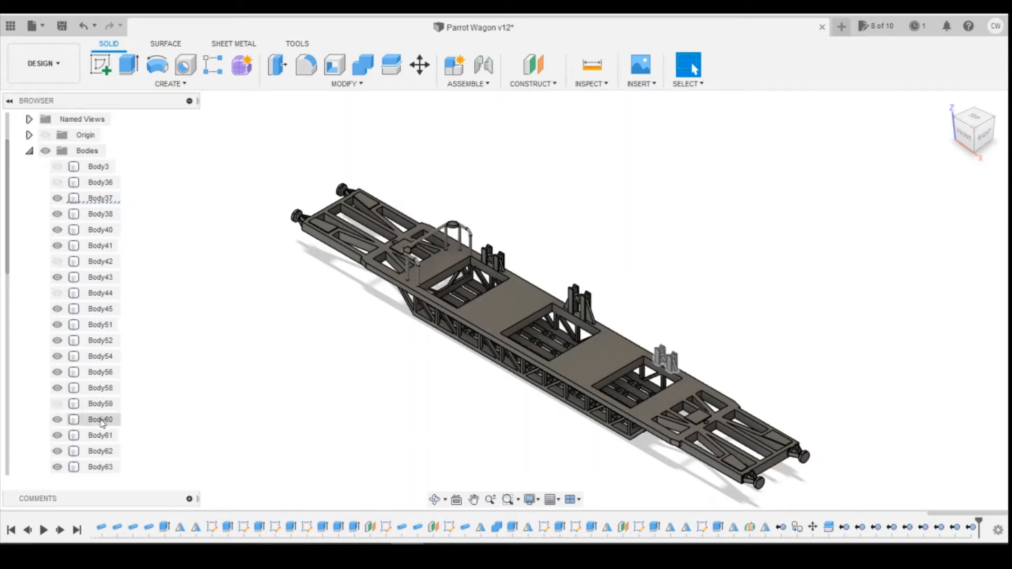
Step: Remove the brackets Body60 and Body62 and the end handrail frame Body63, and hide the middle bracket Body61
{"action": "right_click", "coordinate": [101, 424]}
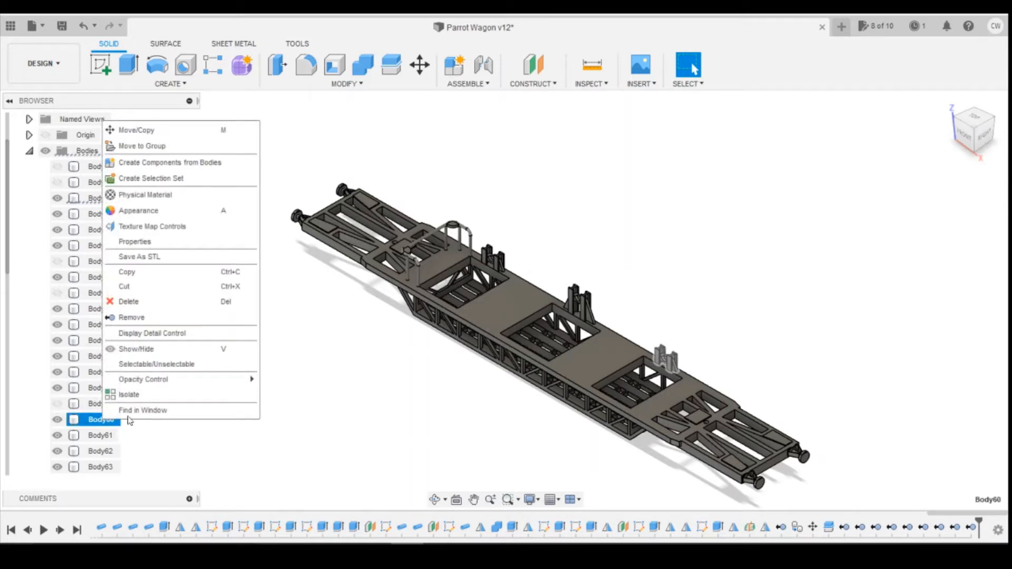
{"action": "left_click", "coordinate": [136, 318]}
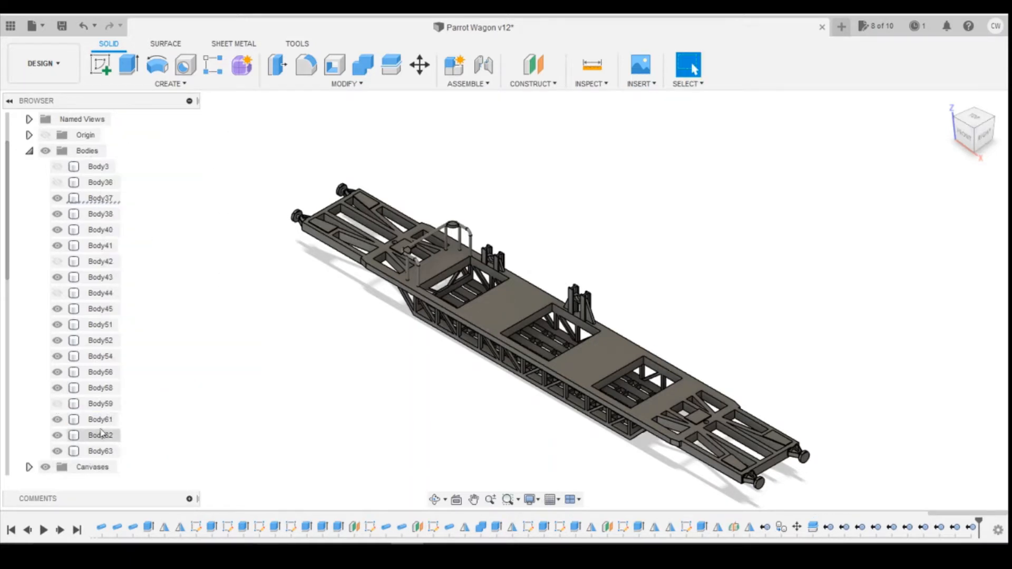
{"action": "left_click", "coordinate": [57, 419]}
{"action": "right_click", "coordinate": [98, 441]}
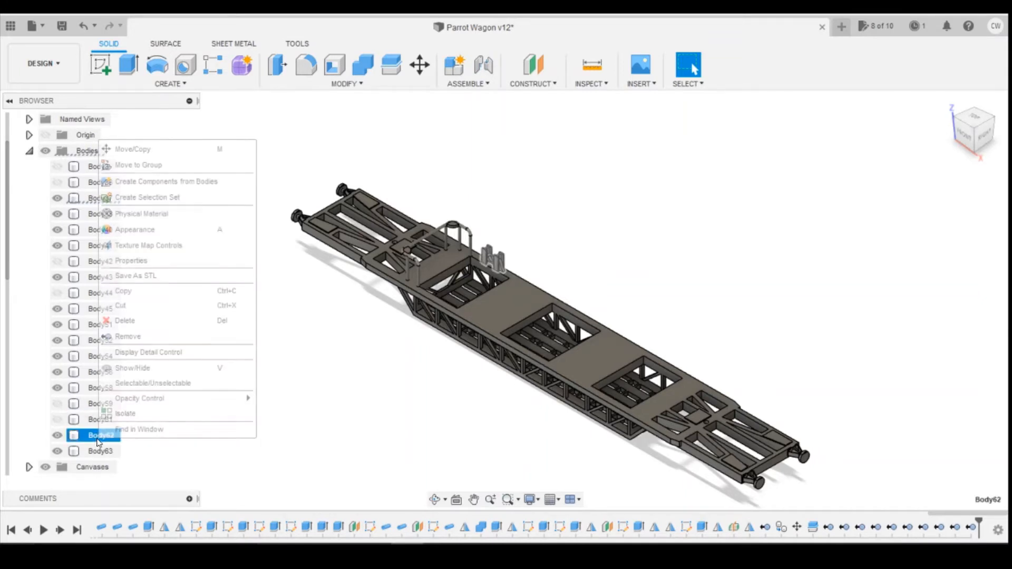
{"action": "left_click", "coordinate": [140, 353]}
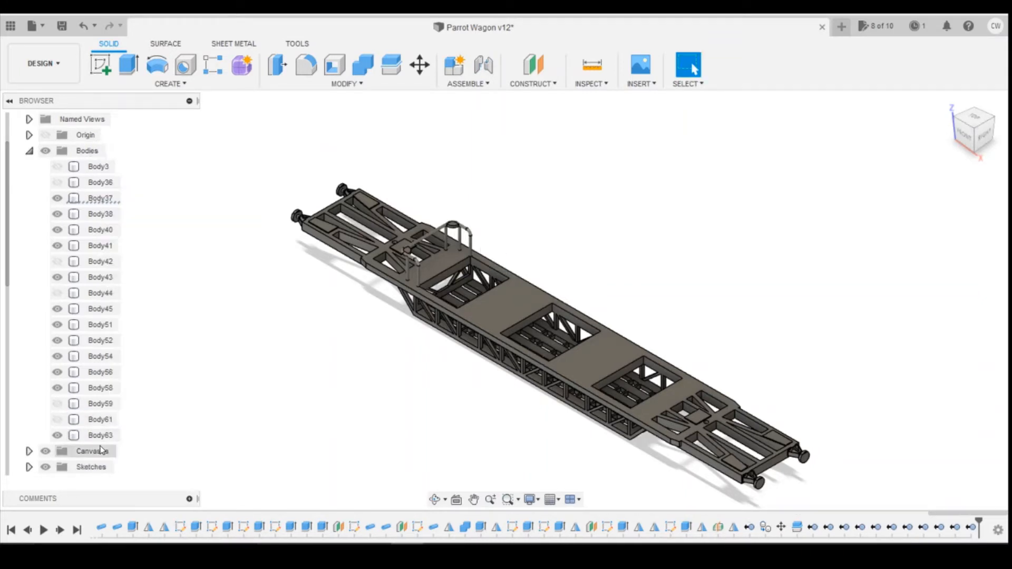
{"action": "right_click", "coordinate": [101, 436]}
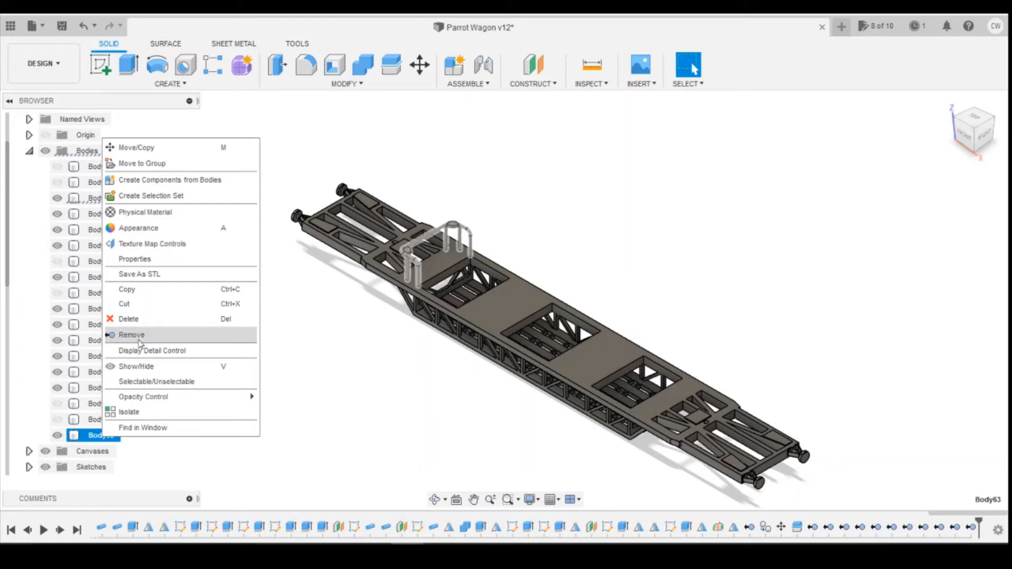
{"action": "left_click", "coordinate": [138, 337]}
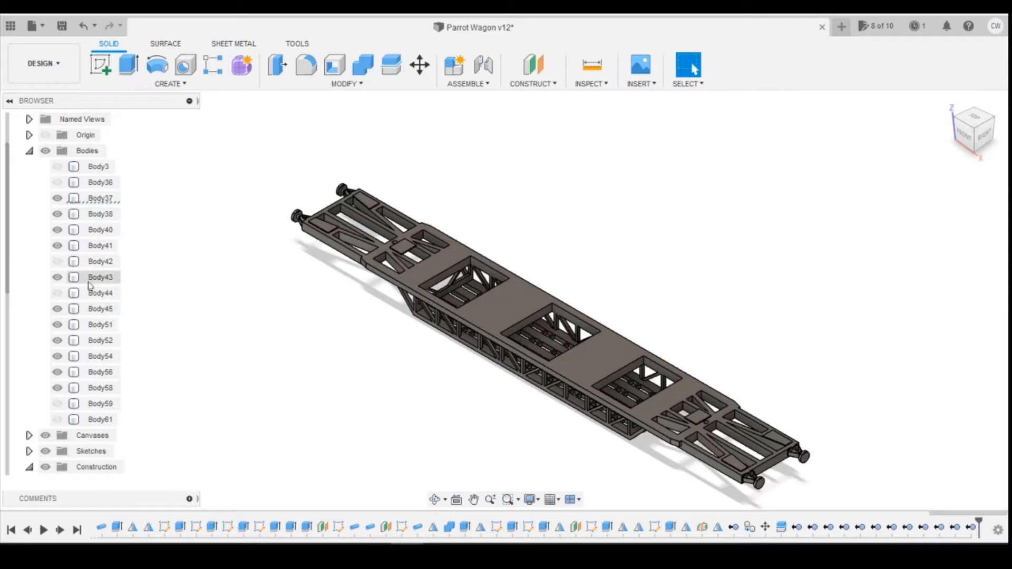
{"action": "left_click", "coordinate": [534, 349]}
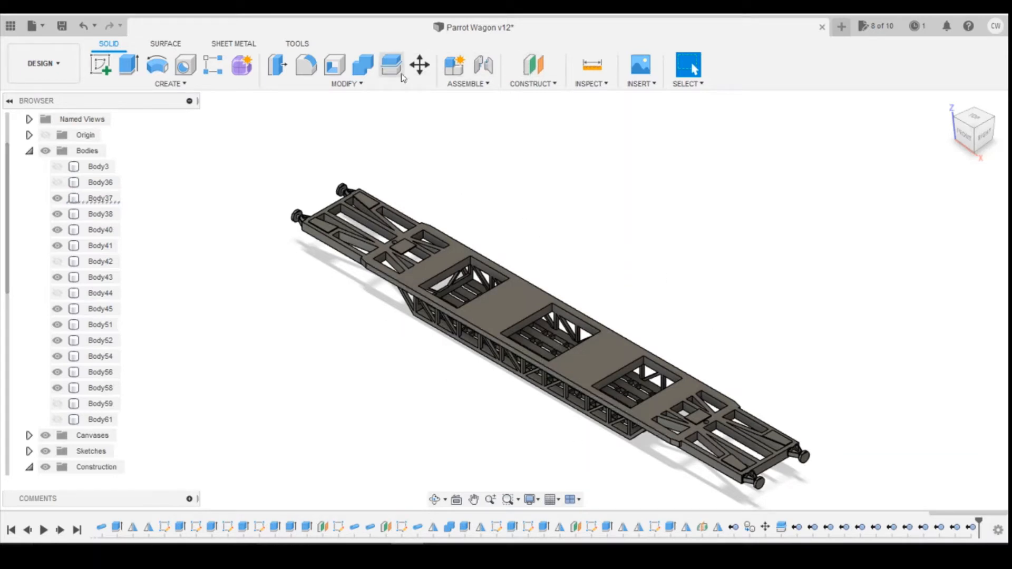
Step: Combine Body37 with Body38, Body40, Body41, Body43, Body45, Body51, Body52, Body54, Body56 and Body58 using the Join operation
{"action": "left_click", "coordinate": [362, 69]}
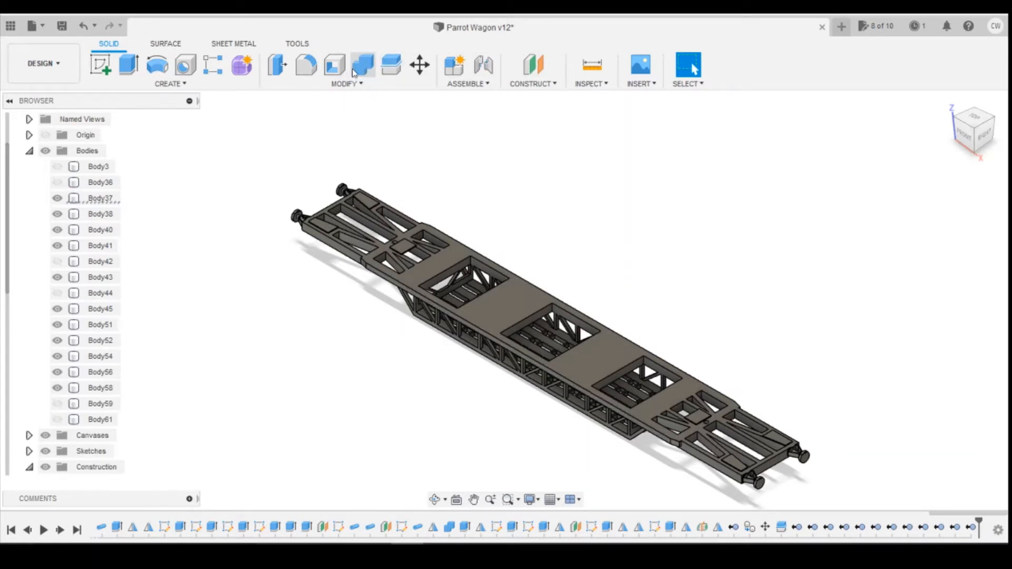
{"action": "left_click", "coordinate": [100, 198]}
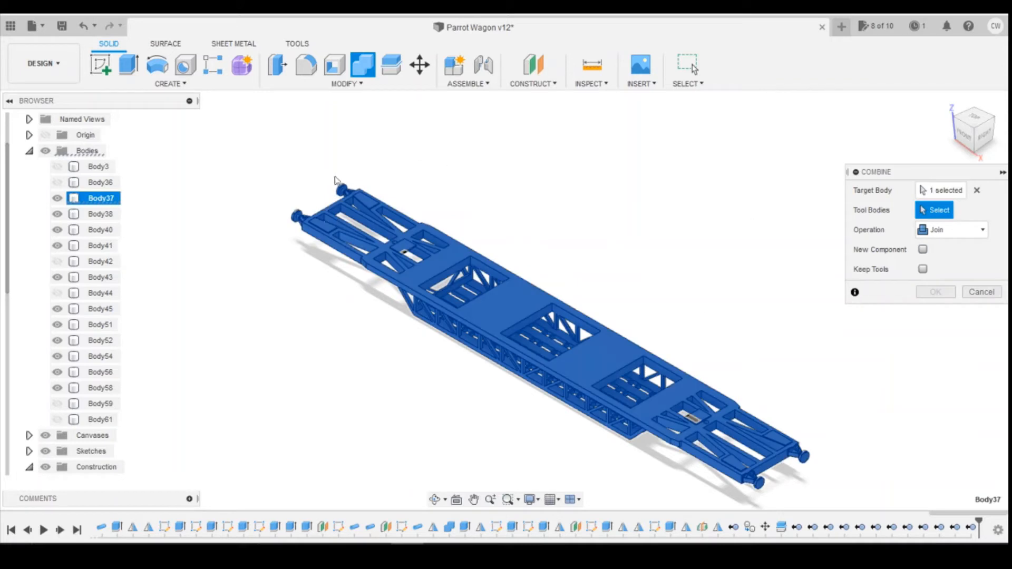
{"action": "left_click", "coordinate": [100, 214]}
{"action": "left_click", "coordinate": [100, 230]}
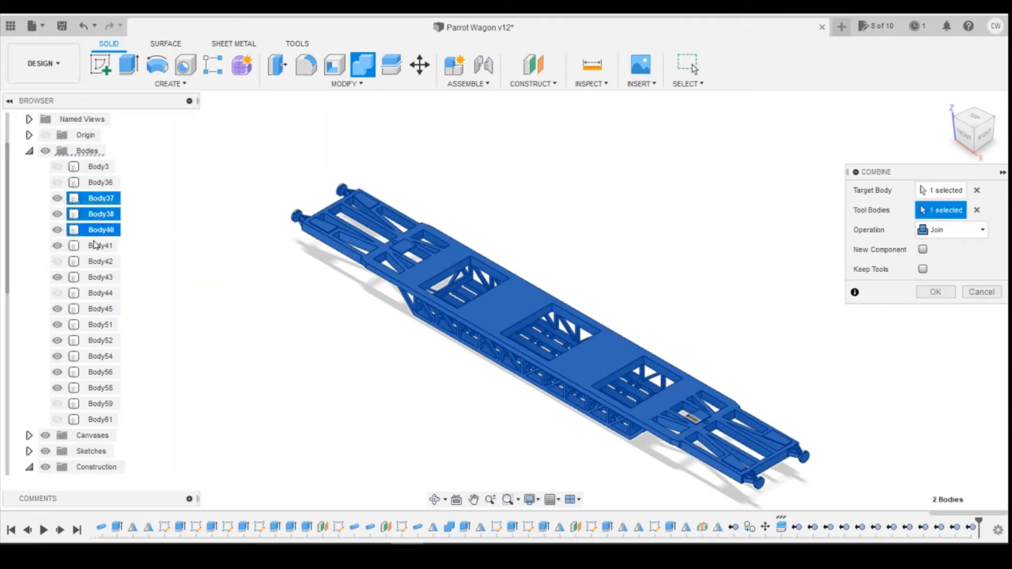
{"action": "left_click", "coordinate": [101, 246]}
{"action": "left_click", "coordinate": [102, 277]}
{"action": "left_click", "coordinate": [102, 309]}
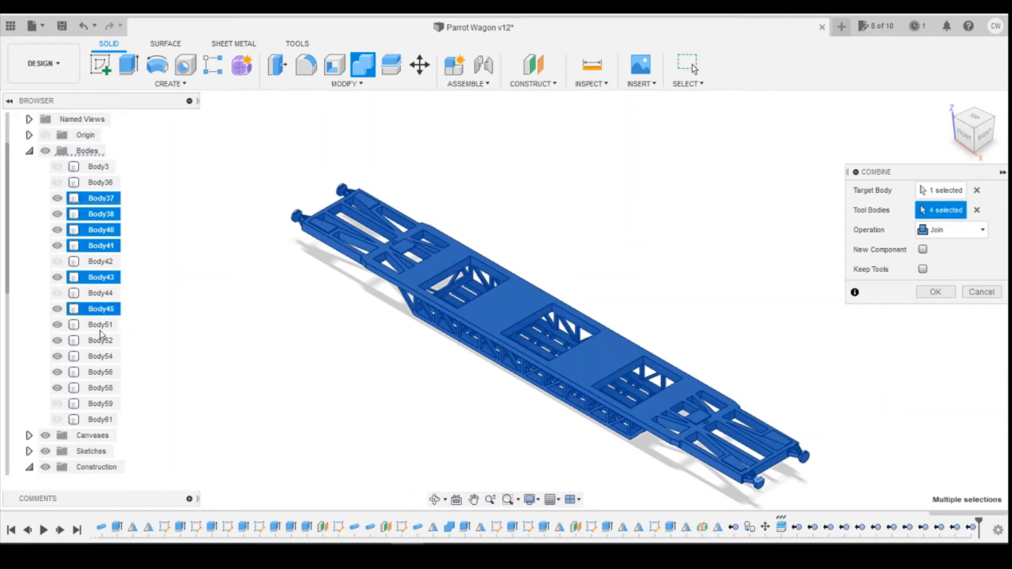
{"action": "left_click", "coordinate": [101, 324]}
{"action": "left_click", "coordinate": [101, 340]}
{"action": "left_click", "coordinate": [101, 356]}
{"action": "left_click", "coordinate": [102, 372]}
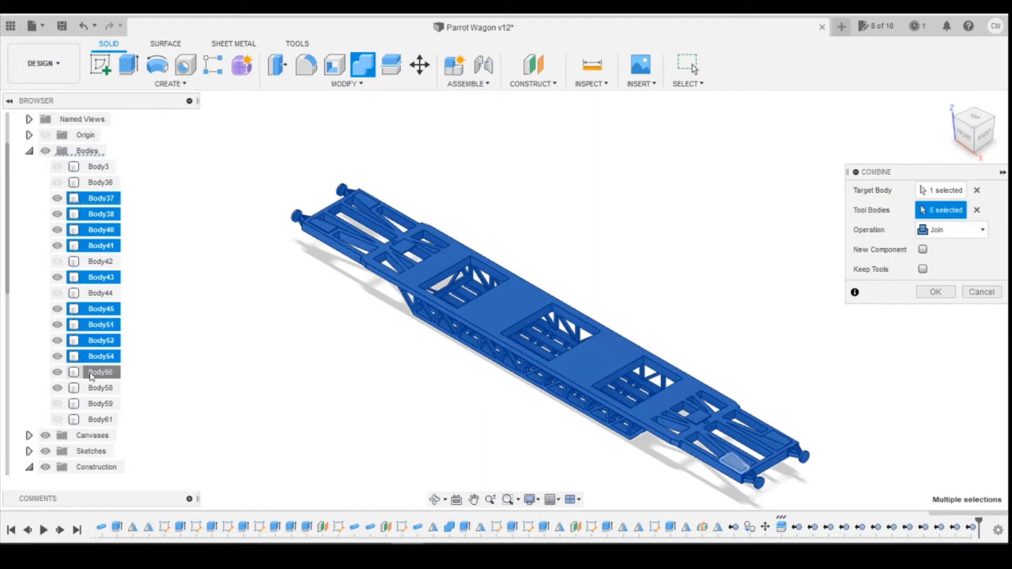
{"action": "left_click", "coordinate": [93, 389]}
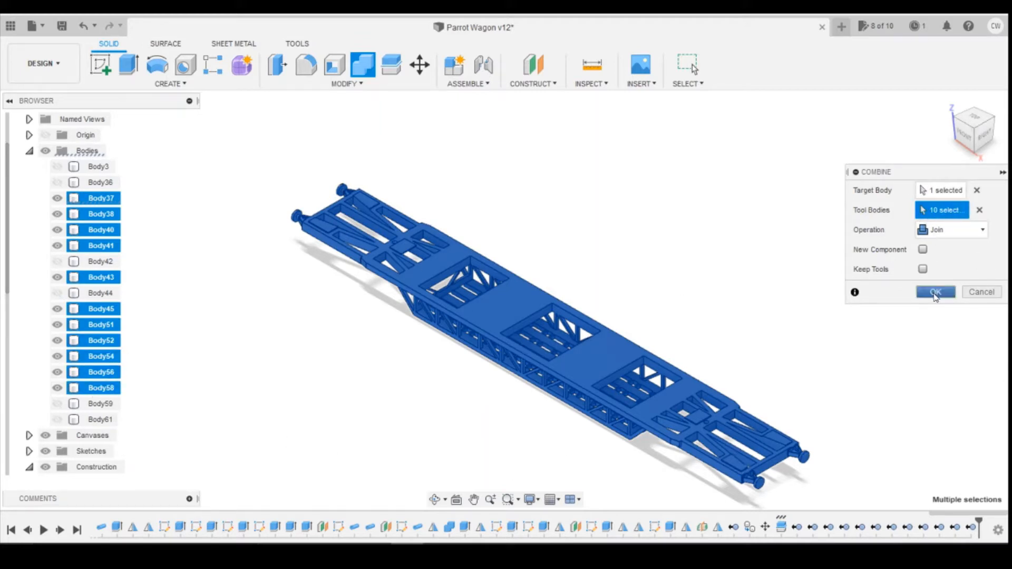
{"action": "left_click", "coordinate": [934, 291]}
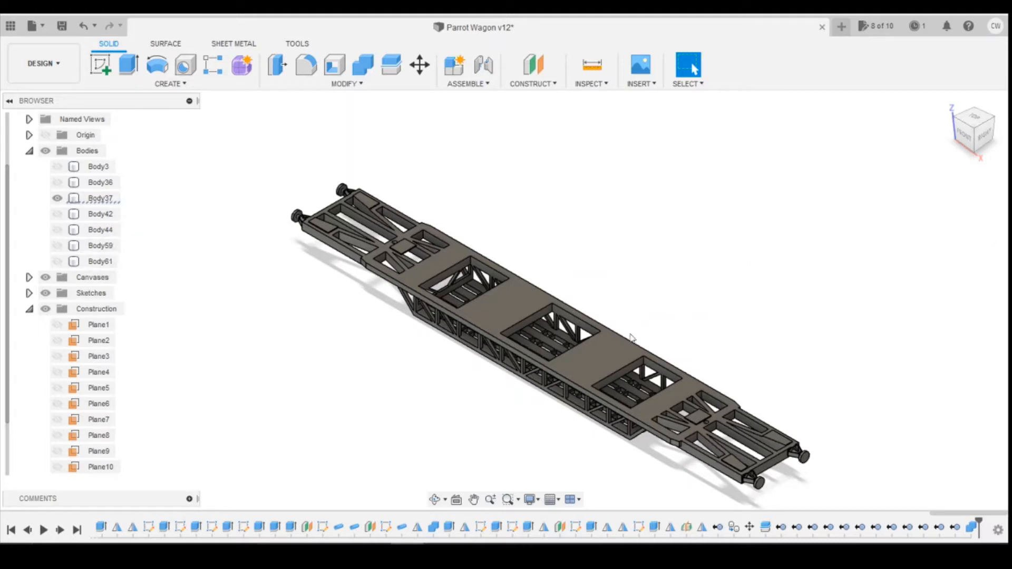
Step: Extrude the end wall face of the middle deck opening on two sides, 38 mm and 23 mm, with Join, filling the three deck openings
{"action": "left_click", "coordinate": [631, 337]}
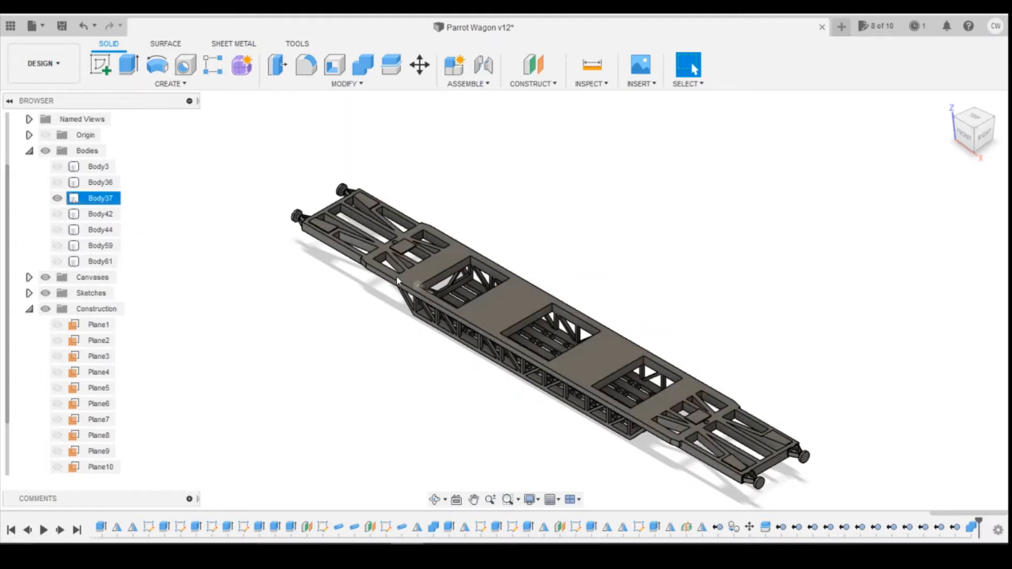
{"action": "scroll", "coordinate": [546, 327], "scroll_direction": "up", "scroll_amount": 4}
{"action": "scroll", "coordinate": [543, 333], "scroll_direction": "up", "scroll_amount": 2}
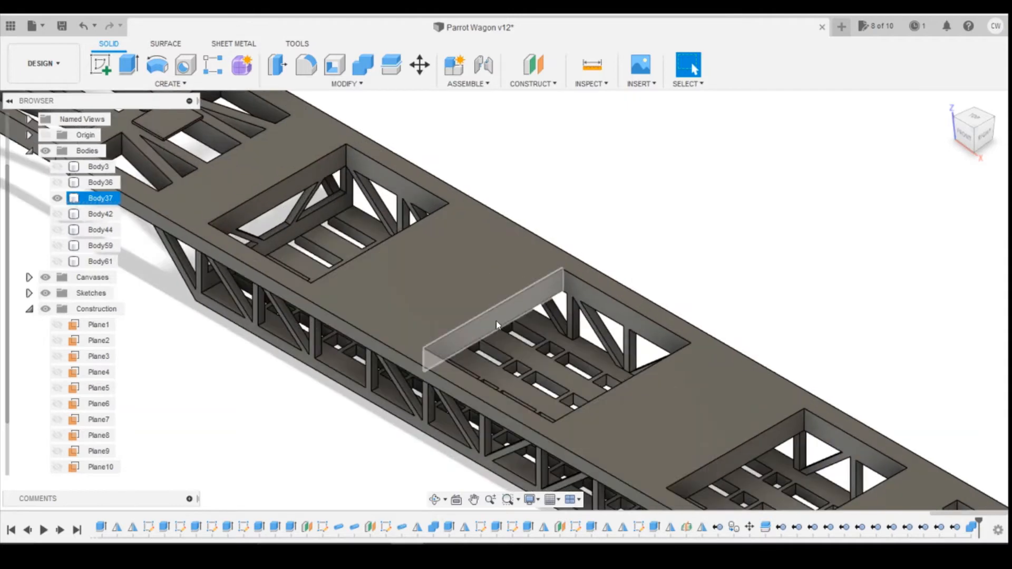
{"action": "left_click", "coordinate": [496, 324]}
{"action": "right_click", "coordinate": [484, 324]}
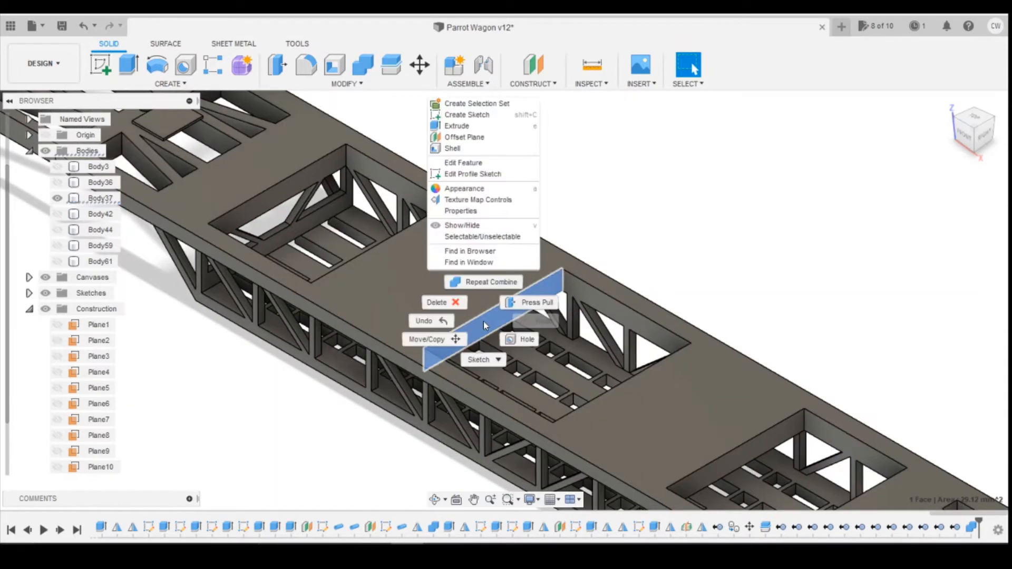
{"action": "left_click", "coordinate": [457, 125]}
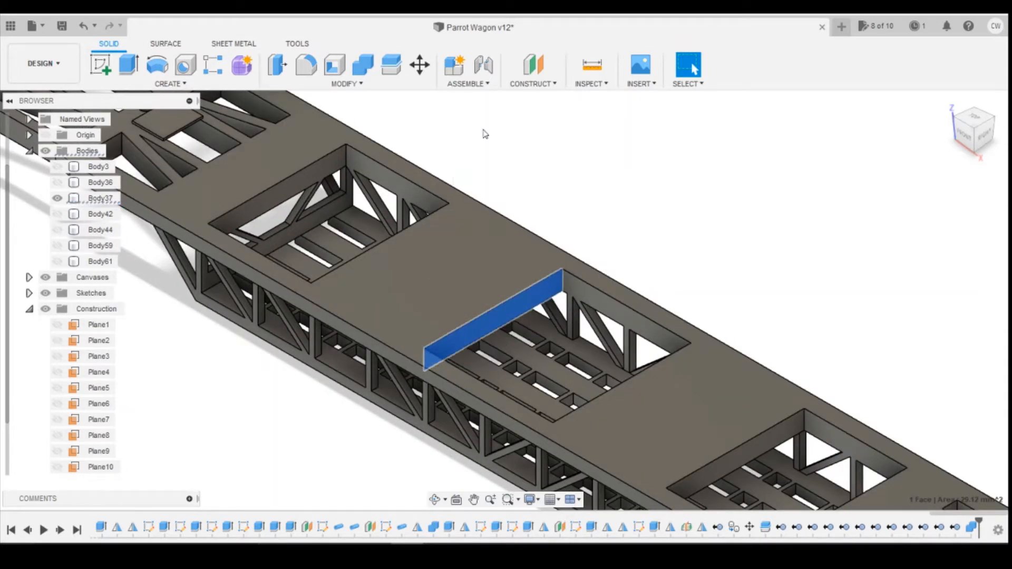
{"action": "left_click", "coordinate": [977, 122]}
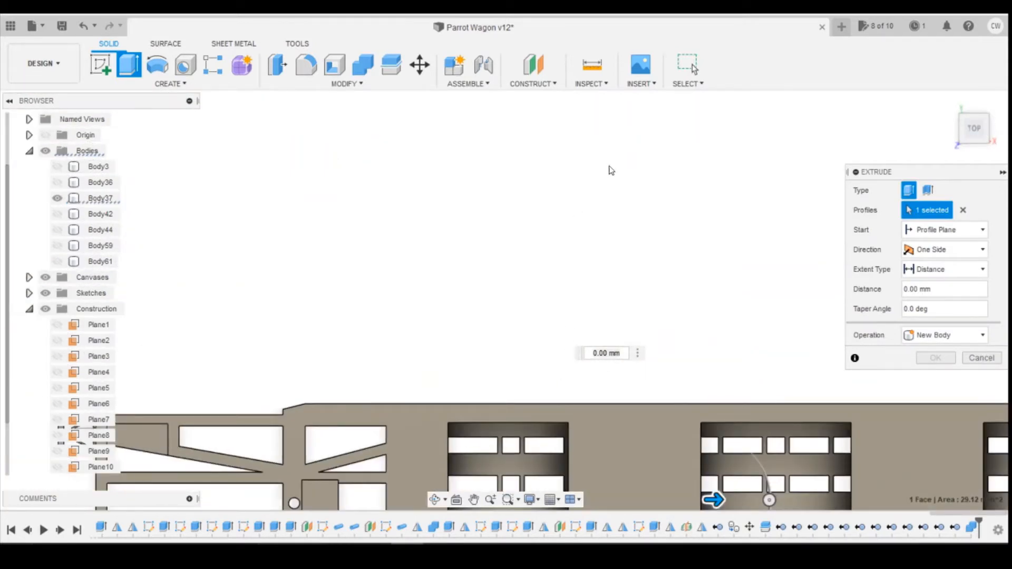
{"action": "scroll", "coordinate": [632, 184], "scroll_direction": "down", "scroll_amount": 3}
{"action": "left_click", "coordinate": [943, 250]}
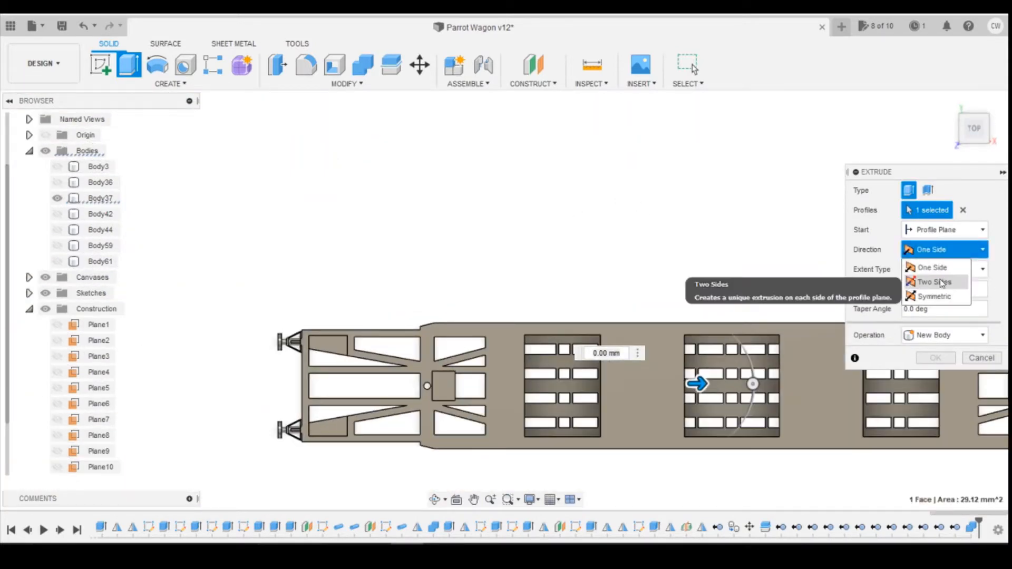
{"action": "left_click", "coordinate": [942, 283]}
{"action": "scroll", "coordinate": [689, 397], "scroll_direction": "down", "scroll_amount": 3}
{"action": "scroll", "coordinate": [706, 369], "scroll_direction": "up", "scroll_amount": 2}
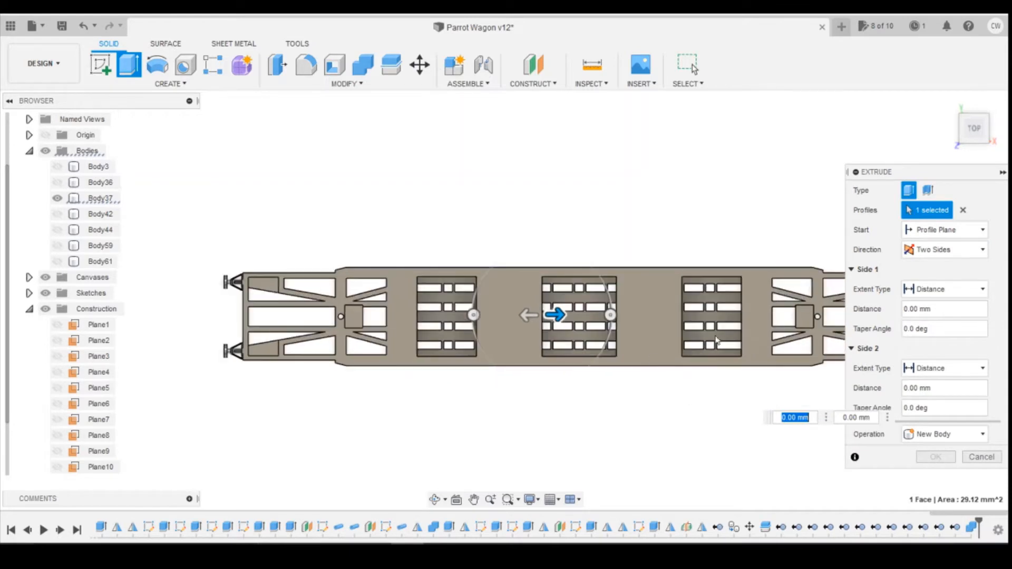
{"action": "left_click", "coordinate": [936, 434]}
{"action": "left_click", "coordinate": [930, 451]}
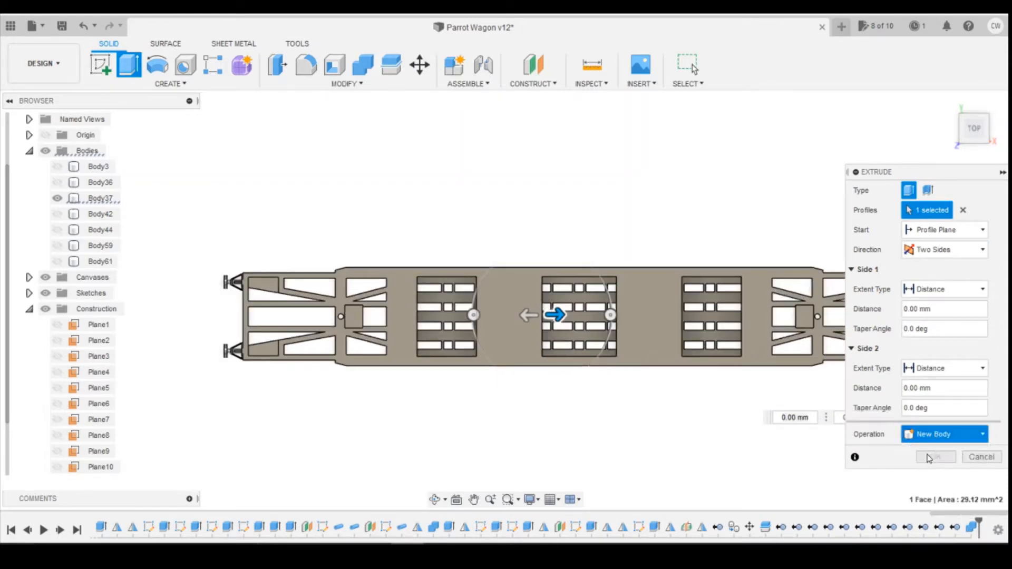
{"action": "left_click_drag", "start_coordinate": [555, 315], "coordinate": [764, 315]}
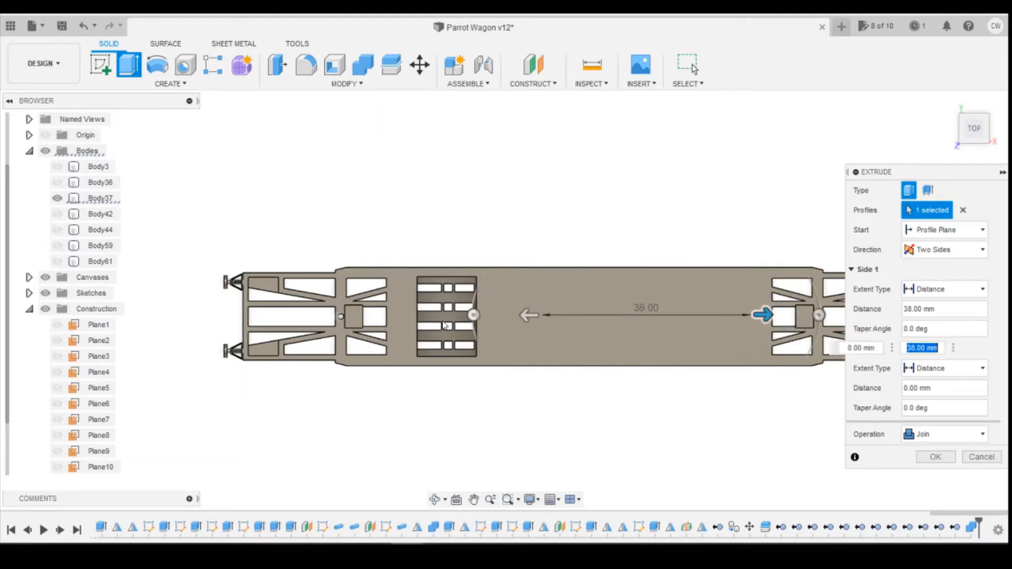
{"action": "left_click_drag", "start_coordinate": [533, 315], "coordinate": [402, 315]}
{"action": "left_click", "coordinate": [935, 457]}
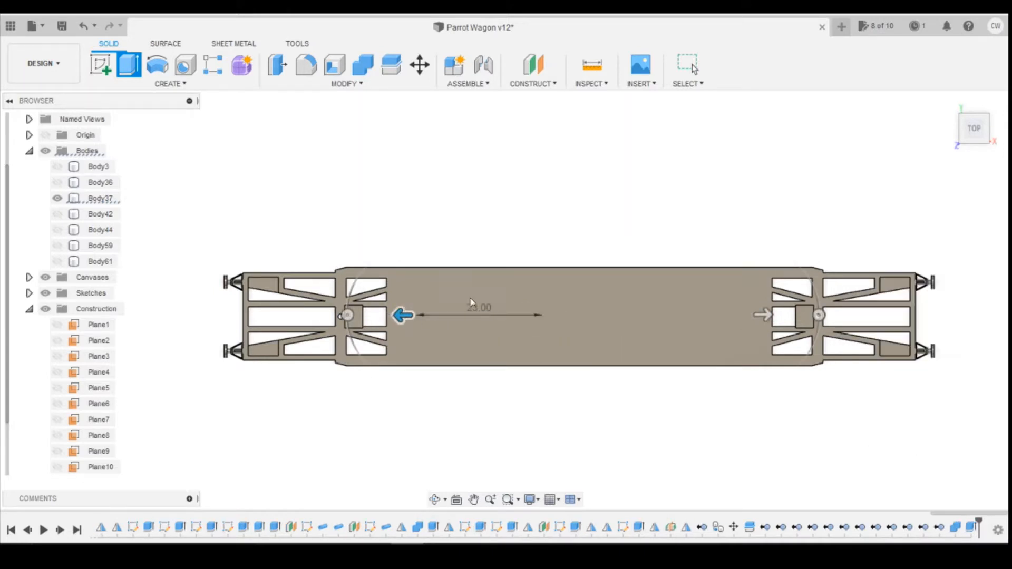
Step: Start a sketch on the top face of the deck and draw a rectangle about 16 mm by 13 mm on it
{"action": "left_click_drag", "start_coordinate": [958, 153], "coordinate": [944, 138]}
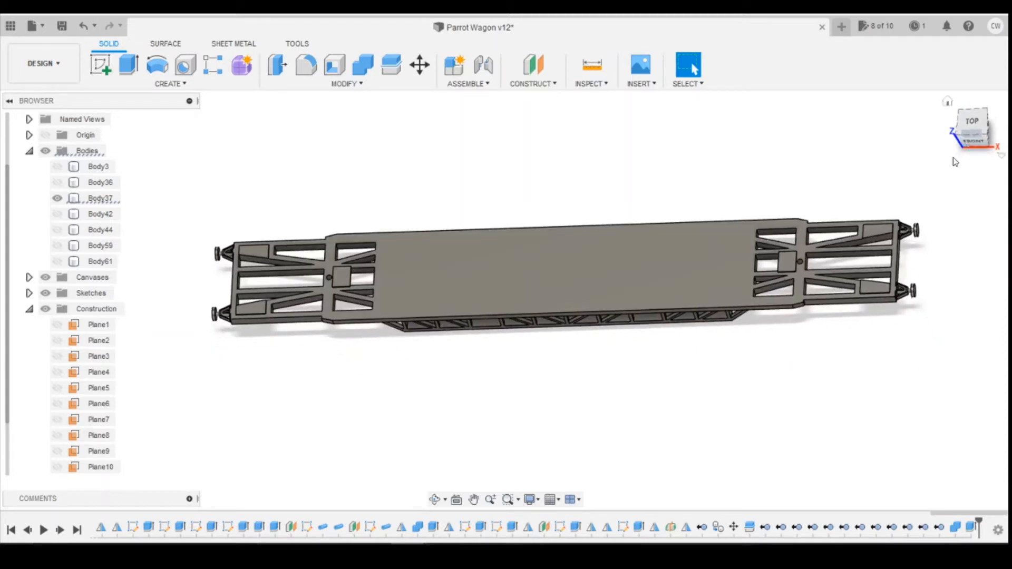
{"action": "left_click", "coordinate": [637, 283]}
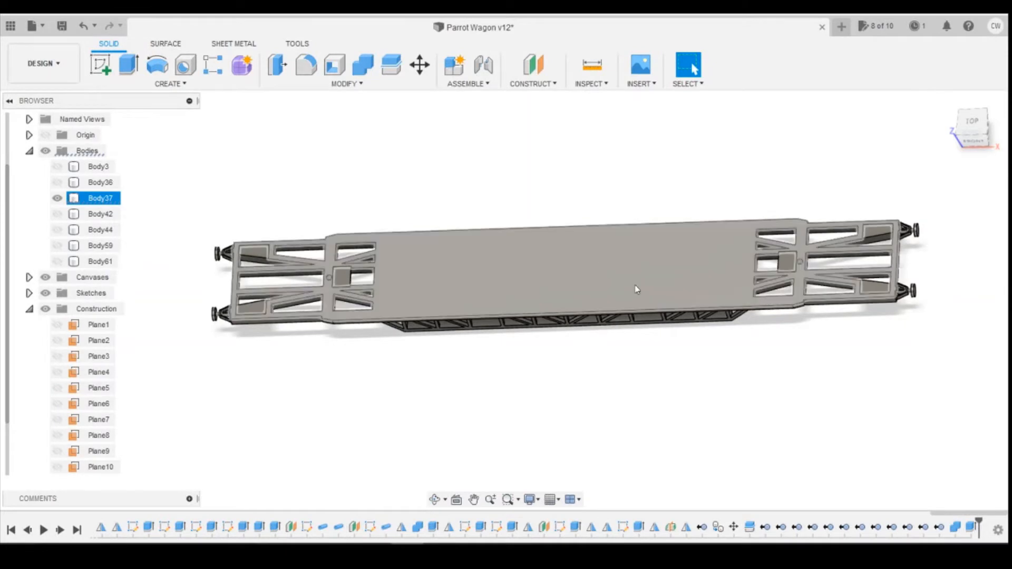
{"action": "key", "text": "Escape"}
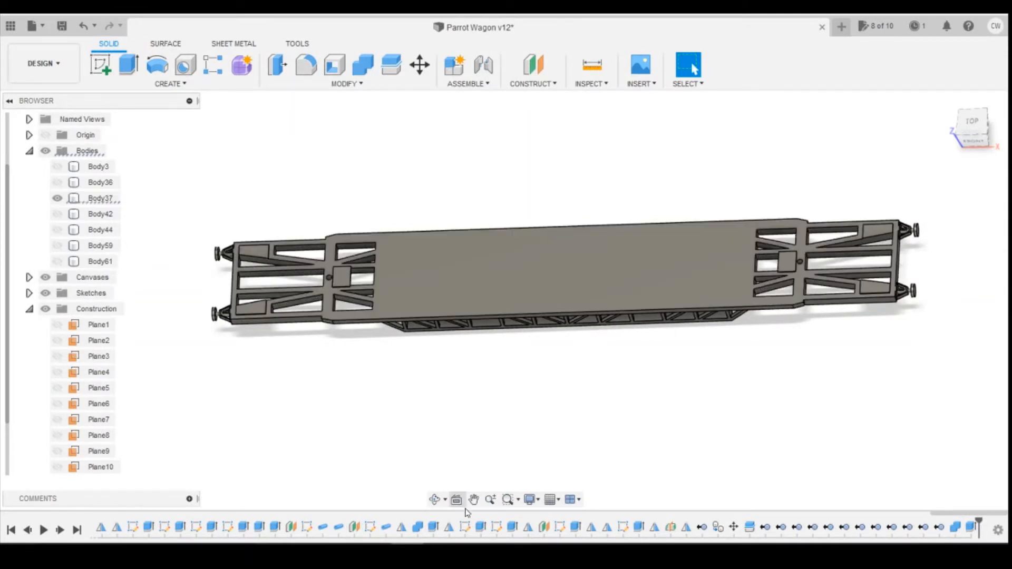
{"action": "mouse_move", "coordinate": [441, 553]}
{"action": "left_click", "coordinate": [519, 504]}
{"action": "left_click", "coordinate": [101, 63]}
{"action": "left_click", "coordinate": [669, 291]}
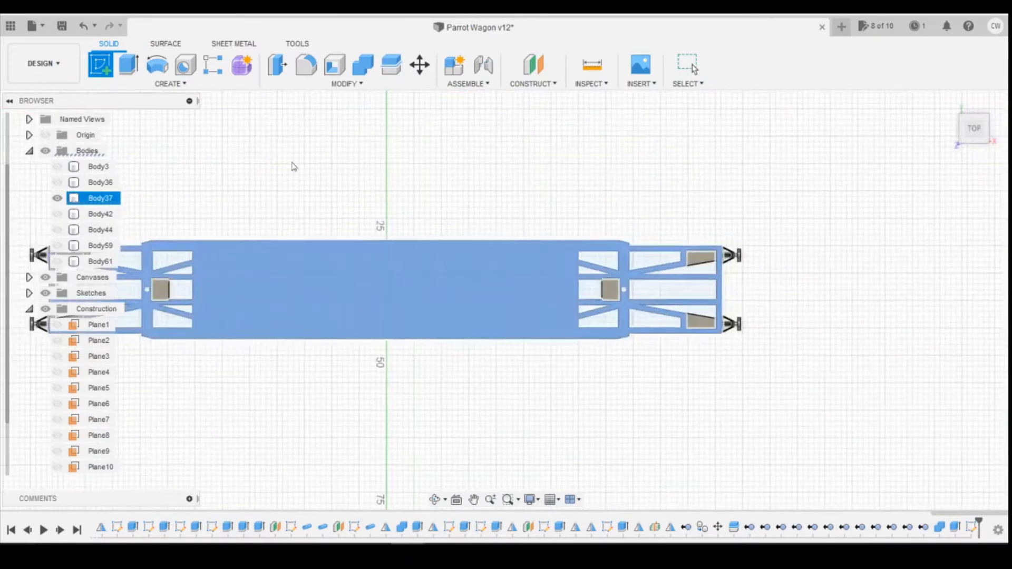
{"action": "left_click", "coordinate": [128, 64]}
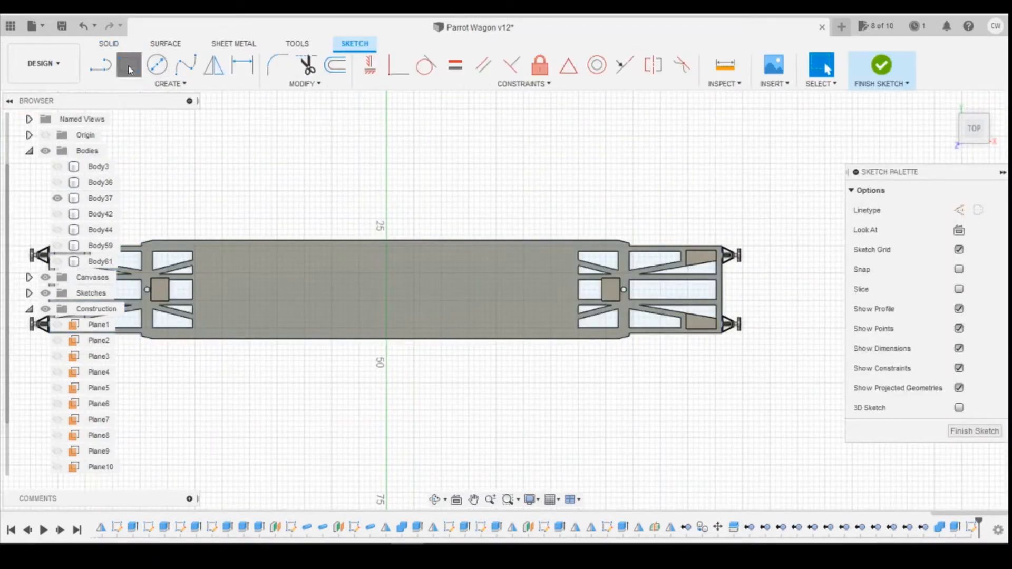
{"action": "left_click", "coordinate": [469, 254]}
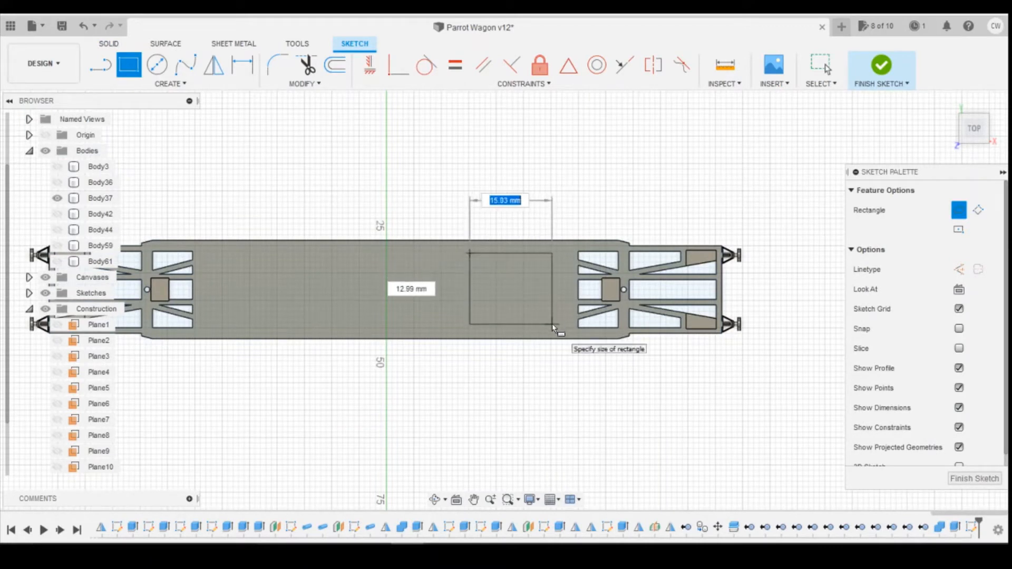
{"action": "left_click", "coordinate": [552, 323]}
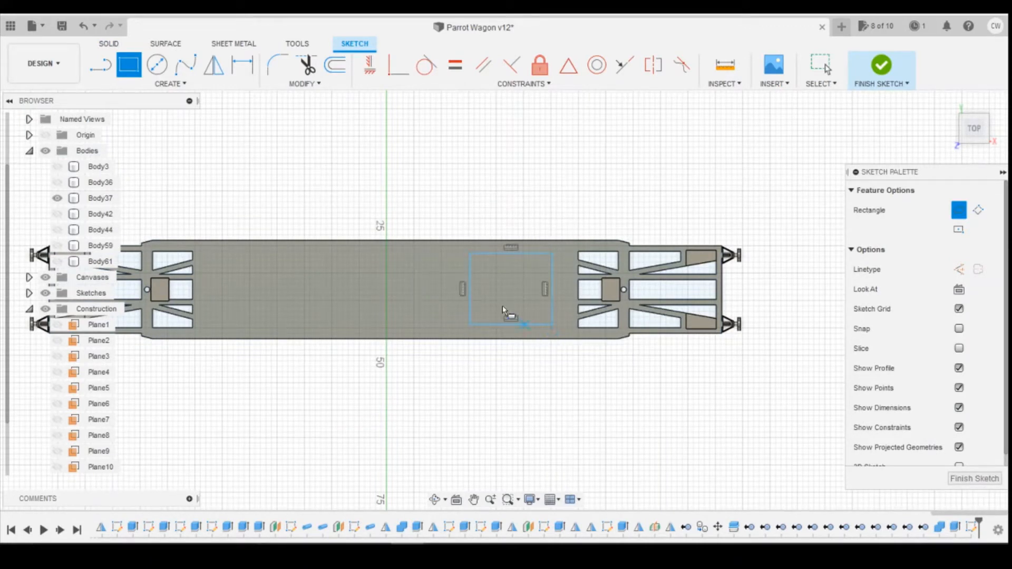
Step: Dimension the rectangle's length along the deck and set it to 13.5 mm
{"action": "key", "text": "d"}
{"action": "left_click", "coordinate": [523, 253]}
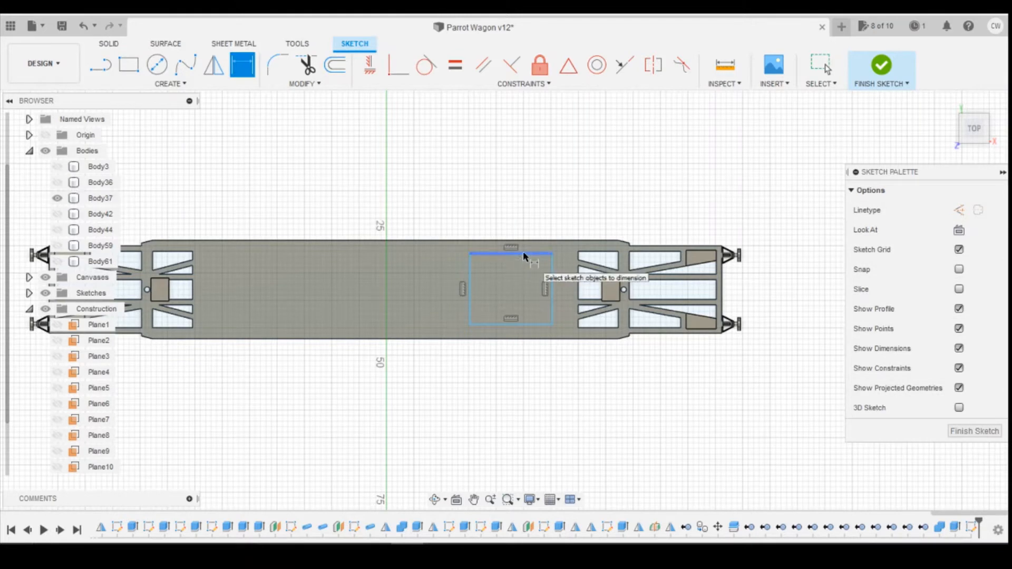
{"action": "left_click", "coordinate": [534, 178]}
{"action": "type", "text": "13.5"}
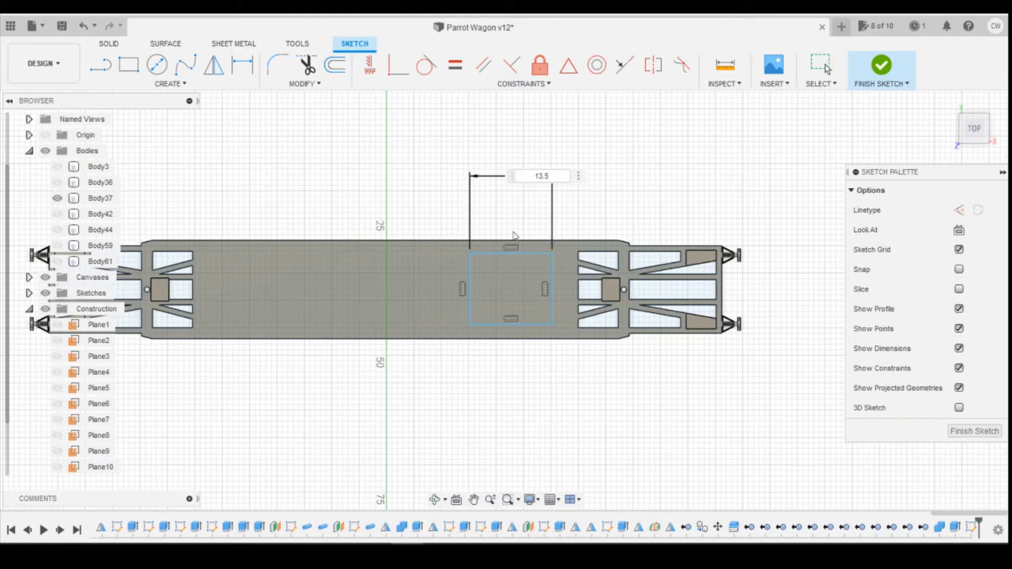
{"action": "key", "text": "Return"}
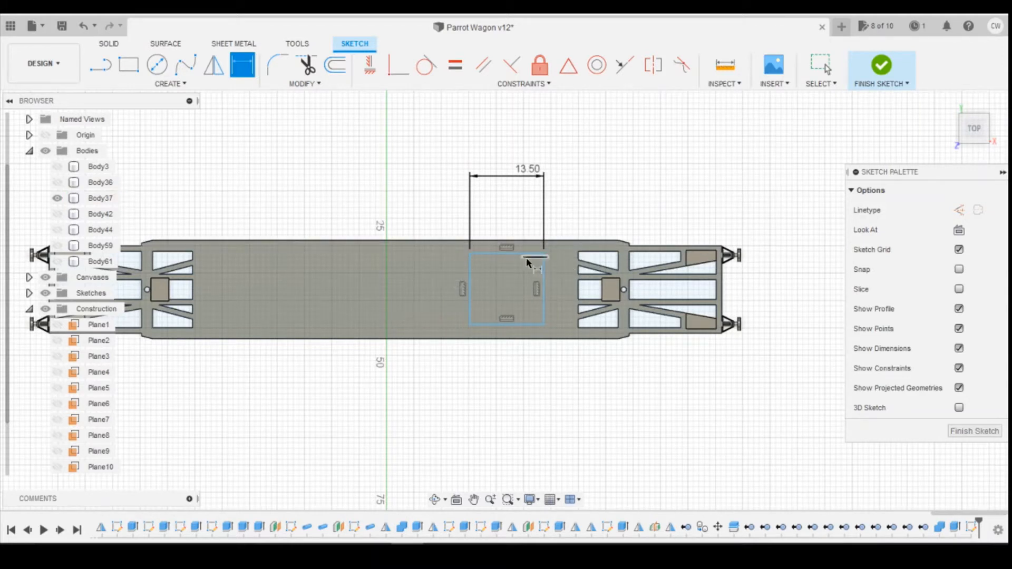
Step: Dimension the rectangle's two lengthwise sides from the adjacent long deck edges, setting both gaps to 1.7 mm
{"action": "left_click", "coordinate": [535, 241]}
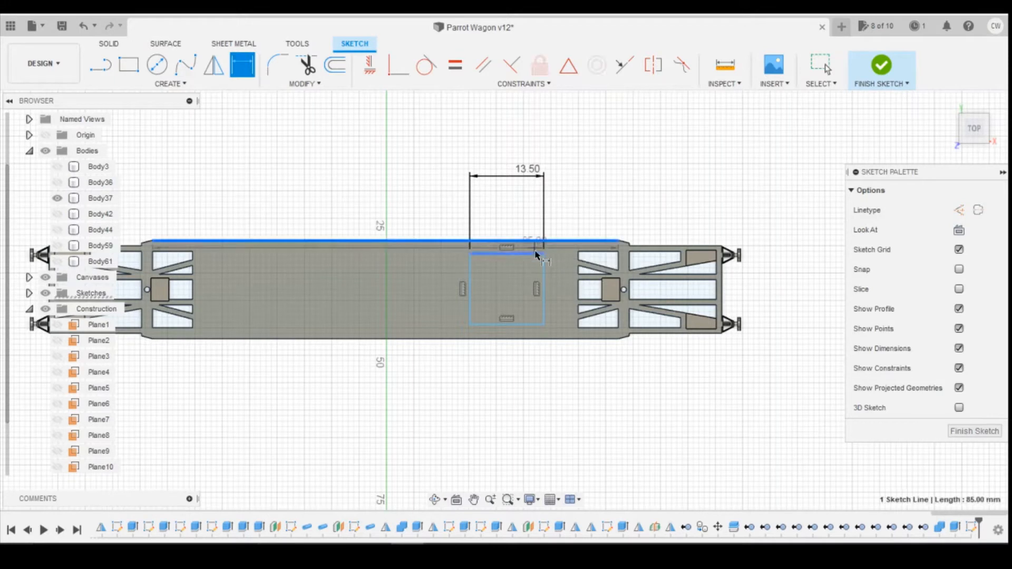
{"action": "left_click", "coordinate": [535, 254]}
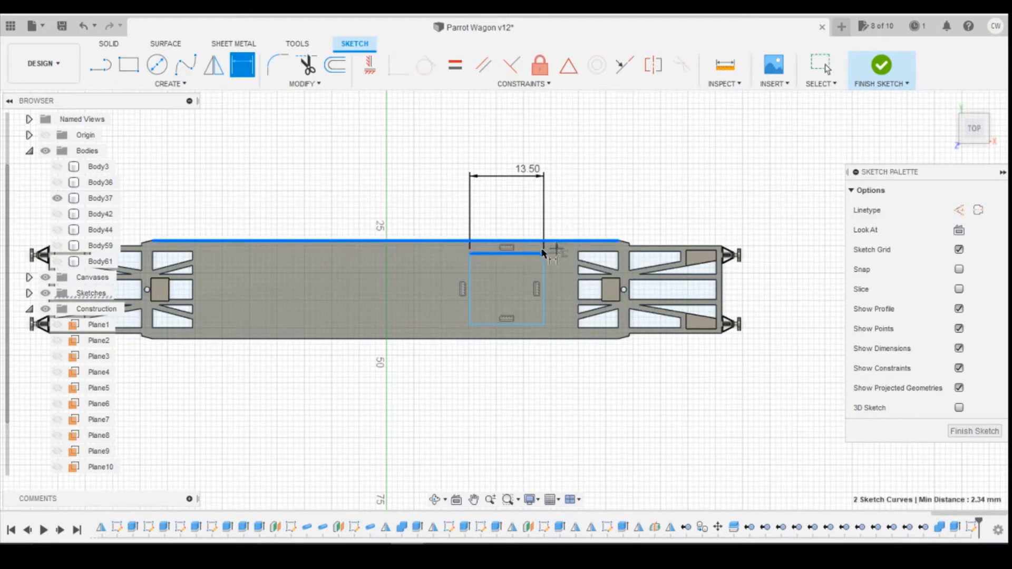
{"action": "left_click", "coordinate": [581, 207]}
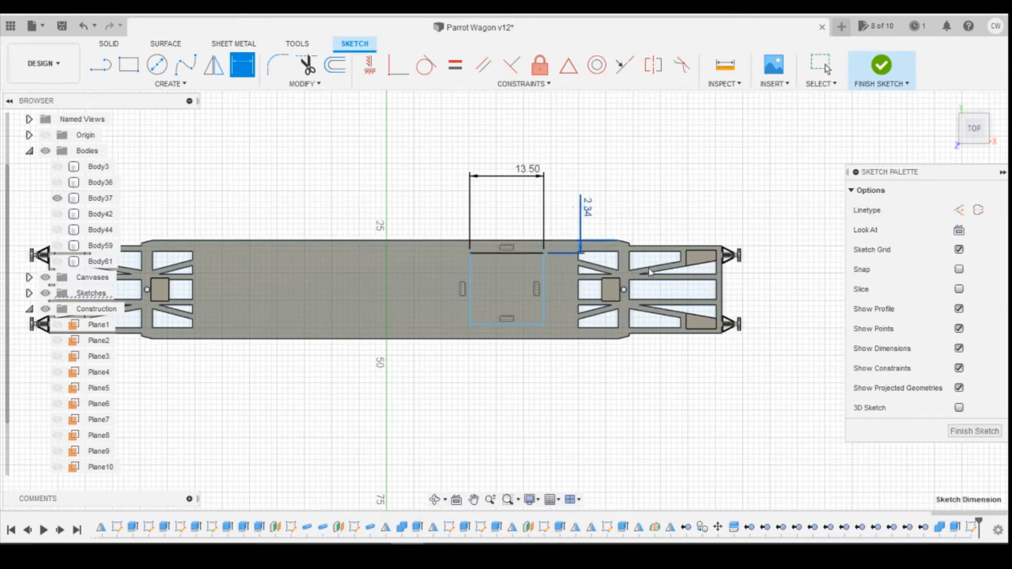
{"action": "type", "text": "1.7"}
{"action": "key", "text": "Return"}
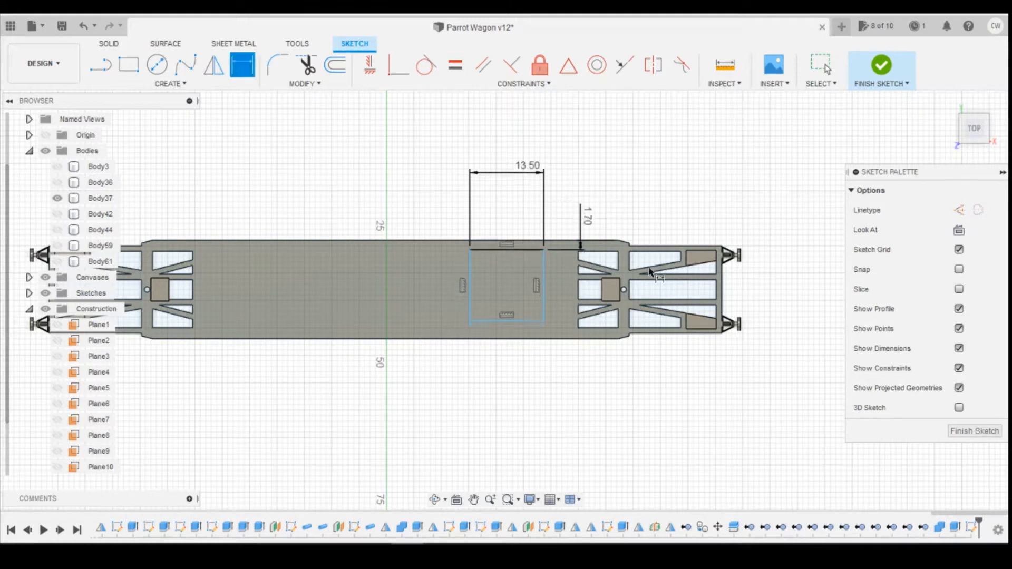
{"action": "left_click", "coordinate": [527, 320]}
{"action": "left_click", "coordinate": [559, 338]}
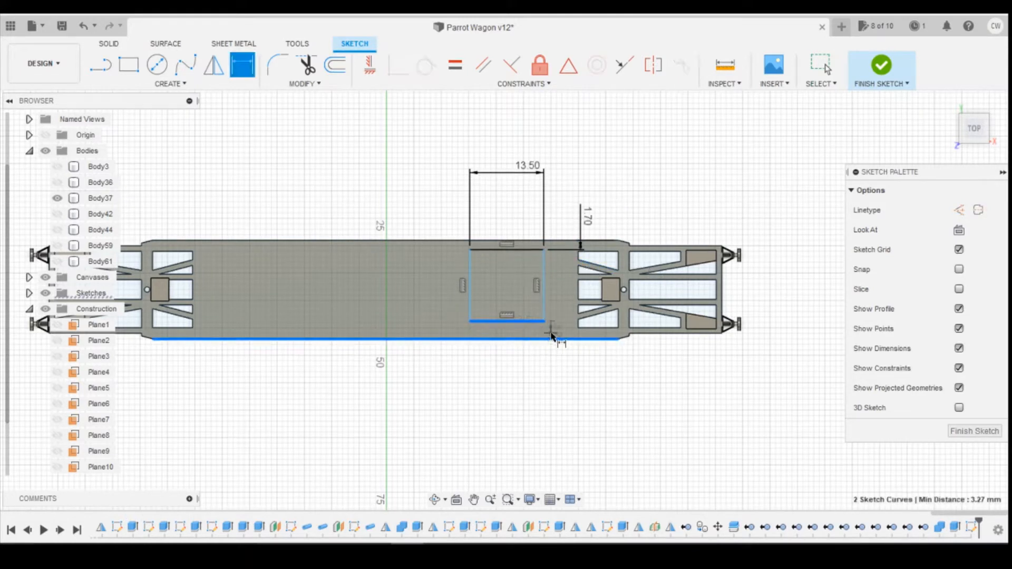
{"action": "left_click", "coordinate": [565, 387]}
{"action": "type", "text": "1"}
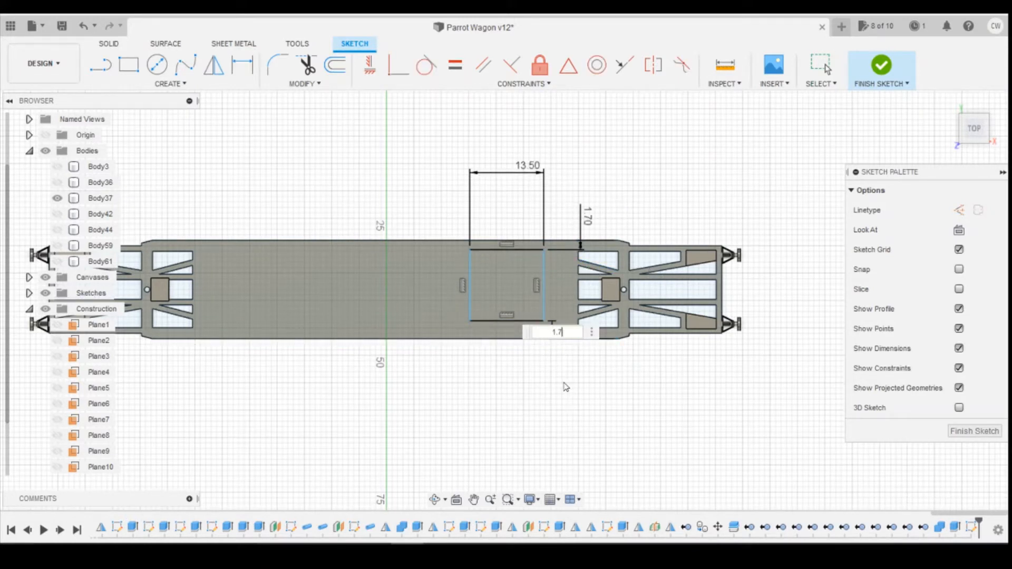
{"action": "type", "text": ".7"}
{"action": "key", "text": "Return"}
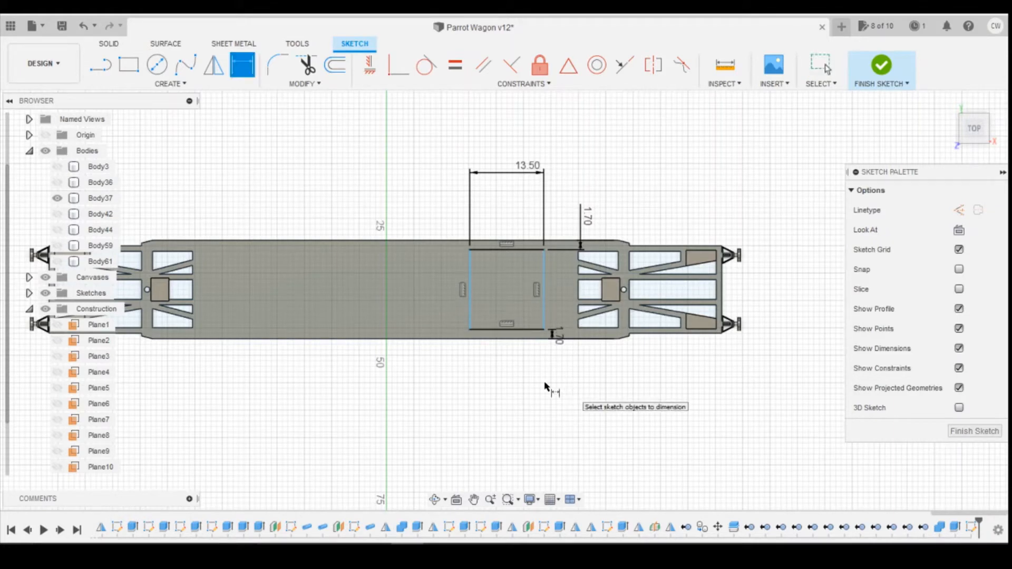
Step: Dimension the rectangle's corner from the nearest corner of the end frame cutouts and set the distance to 10 mm
{"action": "left_click_drag", "start_coordinate": [974, 129], "coordinate": [977, 75]}
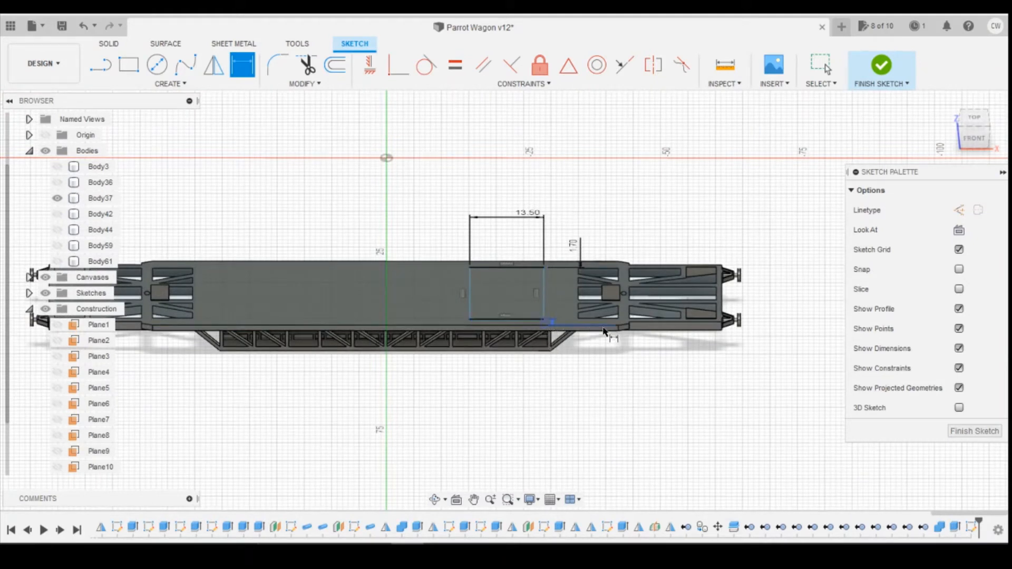
{"action": "left_click", "coordinate": [543, 319]}
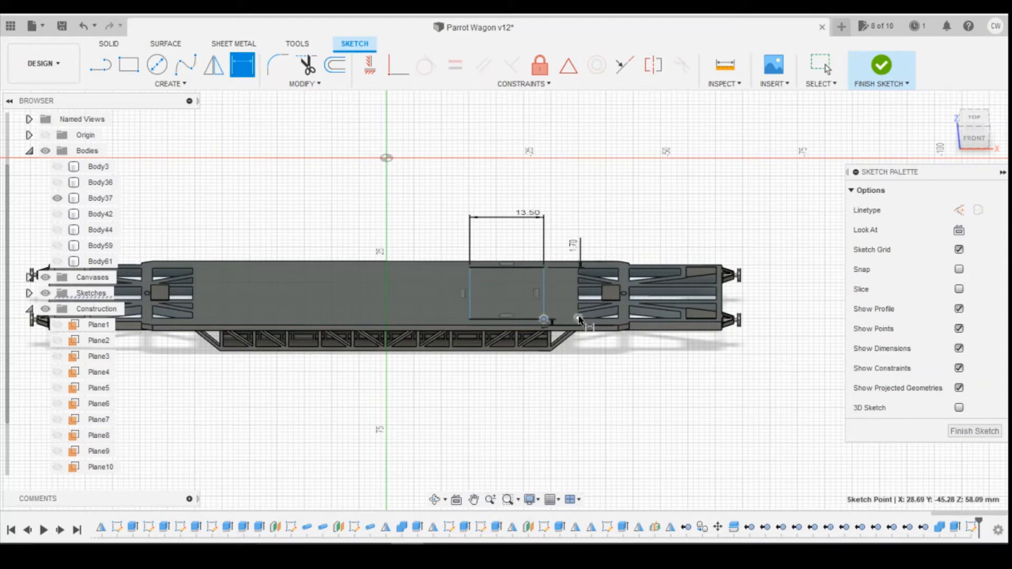
{"action": "left_click", "coordinate": [578, 318]}
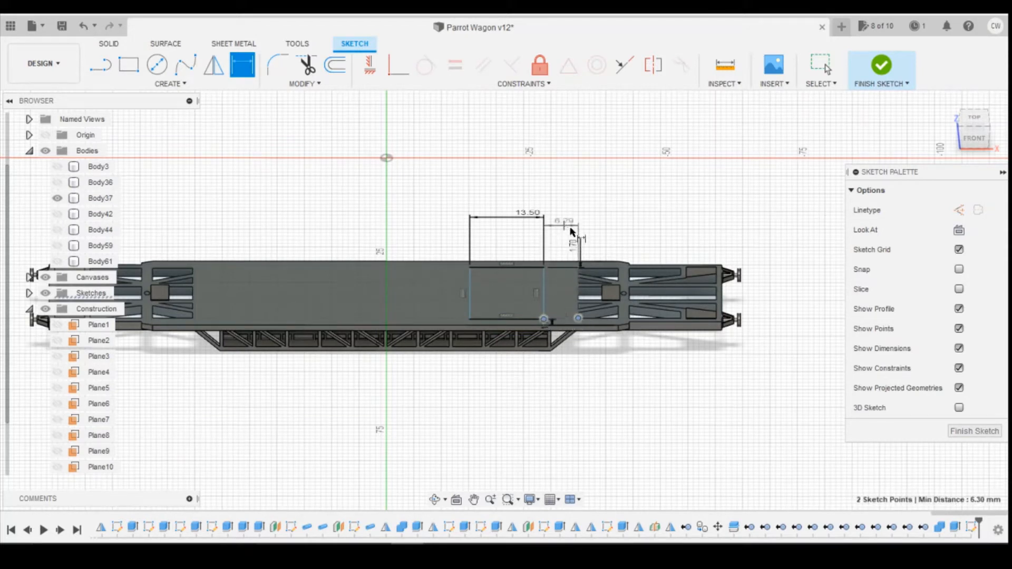
{"action": "left_click", "coordinate": [563, 230]}
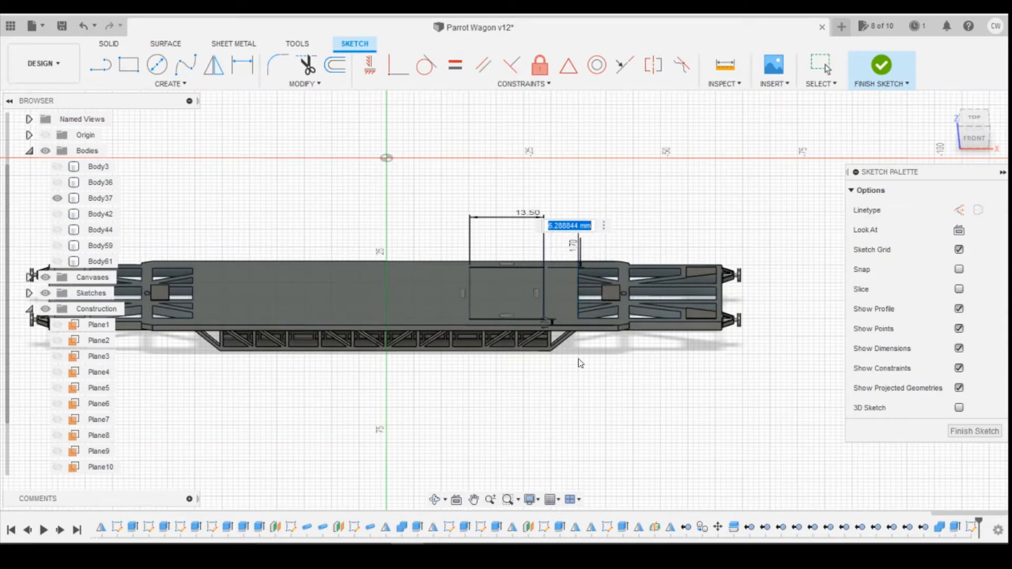
{"action": "type", "text": "10"}
{"action": "key", "text": "Return"}
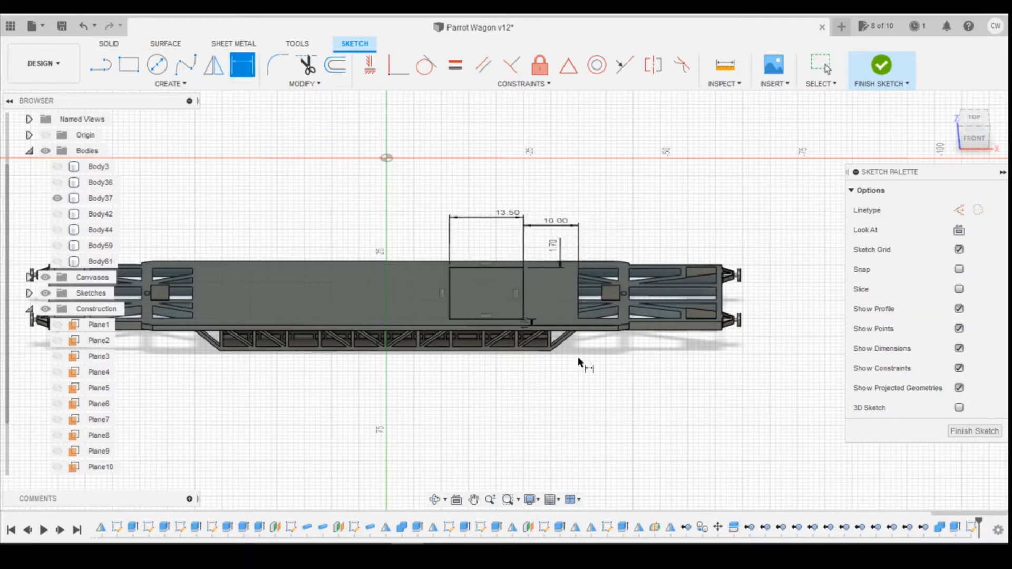
Step: Set the distance between the rectangle and the end frame cutouts to 12 mm
{"action": "scroll", "coordinate": [525, 319], "scroll_direction": "up", "scroll_amount": 5}
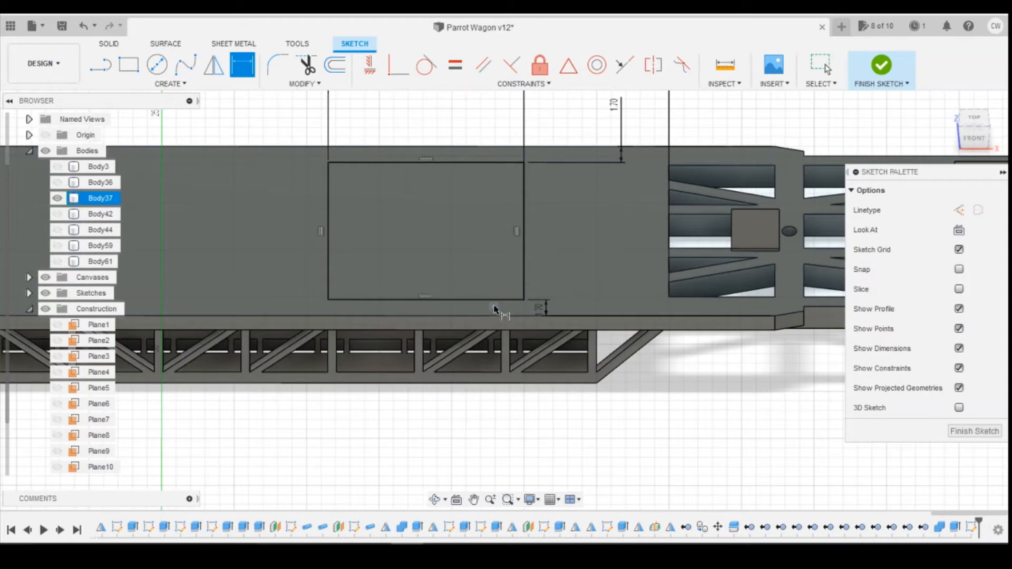
{"action": "scroll", "coordinate": [590, 182], "scroll_direction": "down", "scroll_amount": 3}
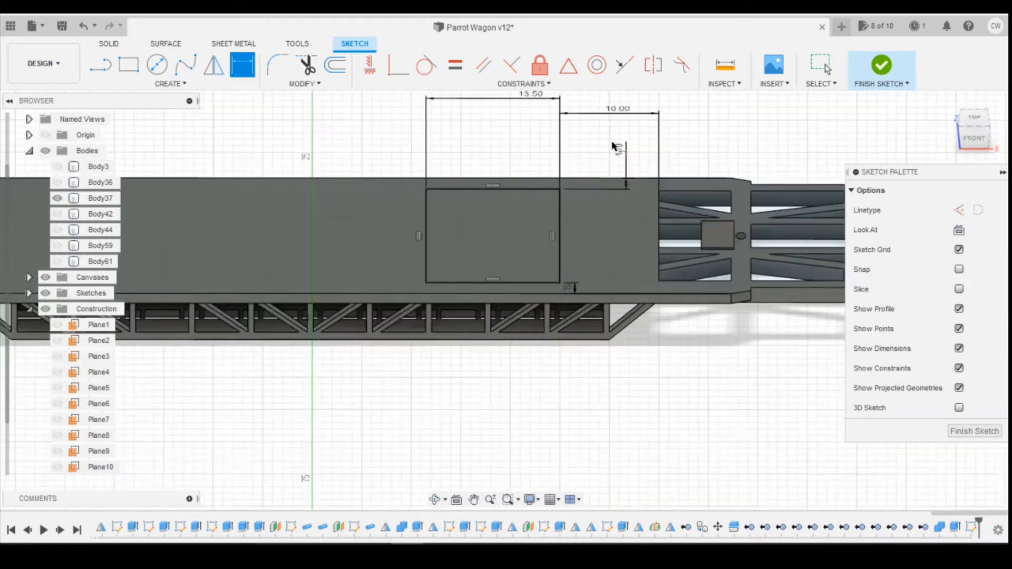
{"action": "double_click", "coordinate": [623, 110]}
{"action": "type", "text": "12"}
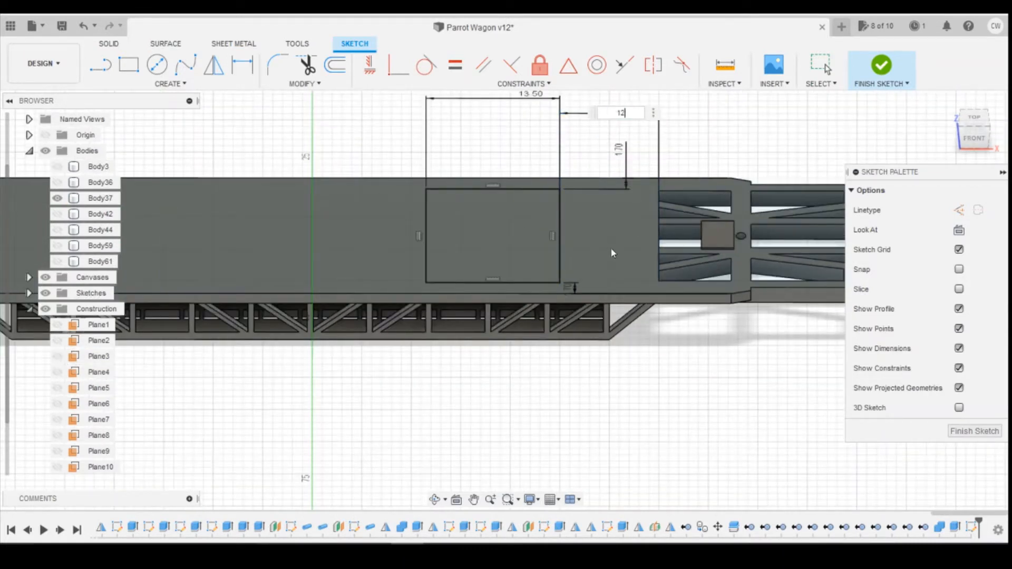
{"action": "key", "text": "Return"}
{"action": "key", "text": "d"}
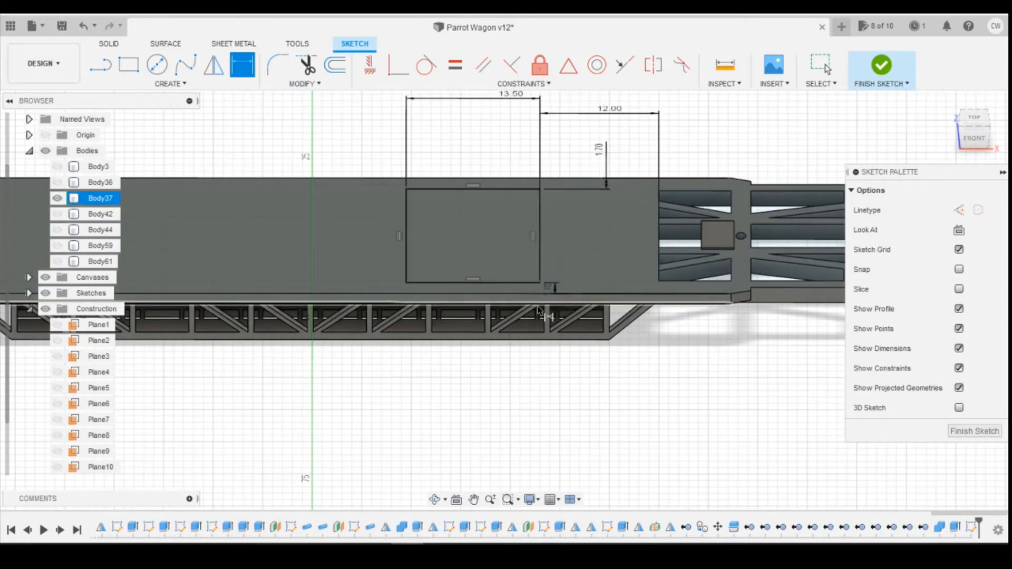
{"action": "scroll", "coordinate": [530, 294], "scroll_direction": "up", "scroll_amount": 2}
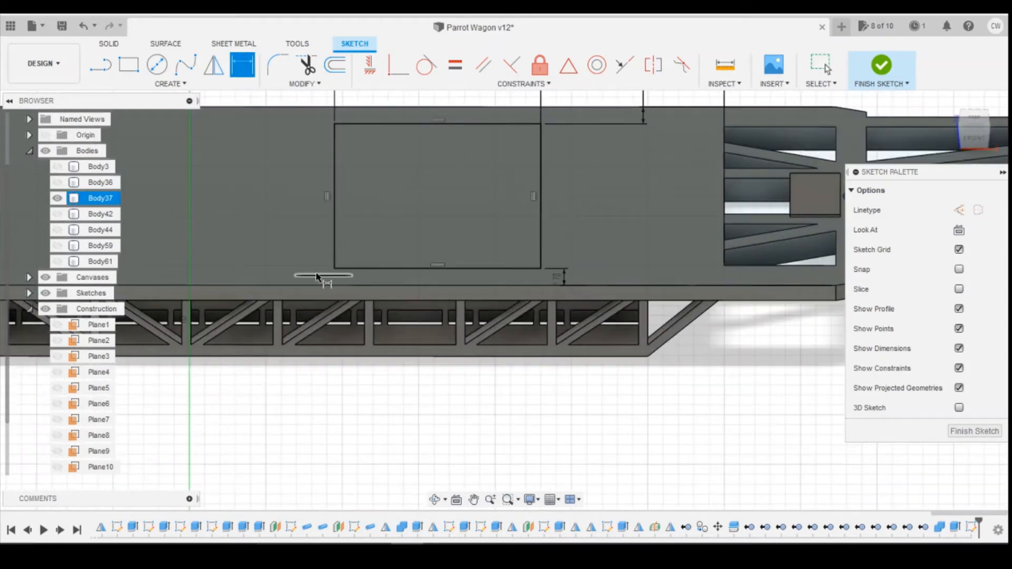
{"action": "scroll", "coordinate": [612, 295], "scroll_direction": "down", "scroll_amount": 2}
Step: Set the rectangle's spacing from the end frame cutouts to 12.5 mm
{"action": "double_click", "coordinate": [635, 100]}
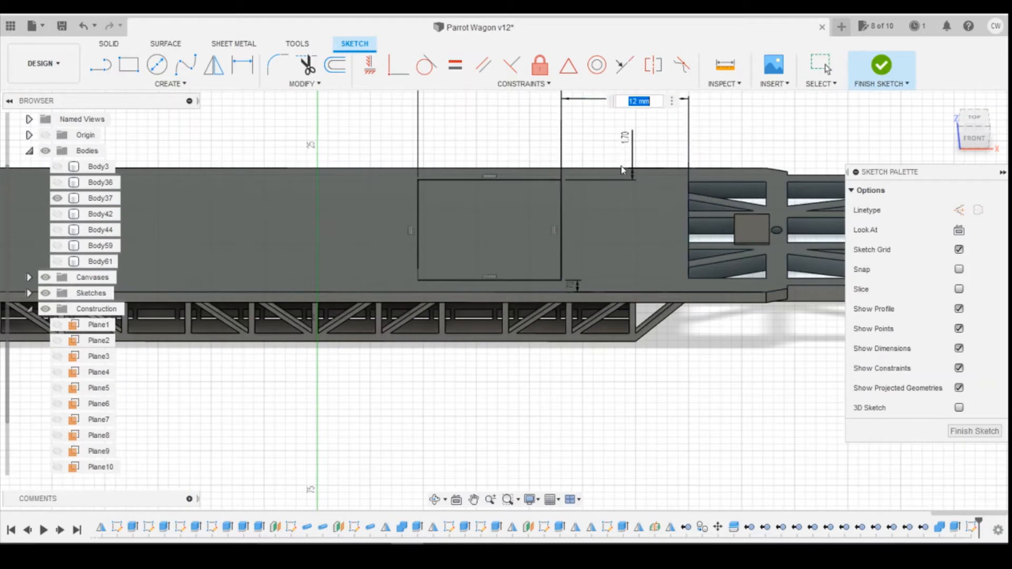
{"action": "type", "text": "12.5"}
{"action": "key", "text": "Return"}
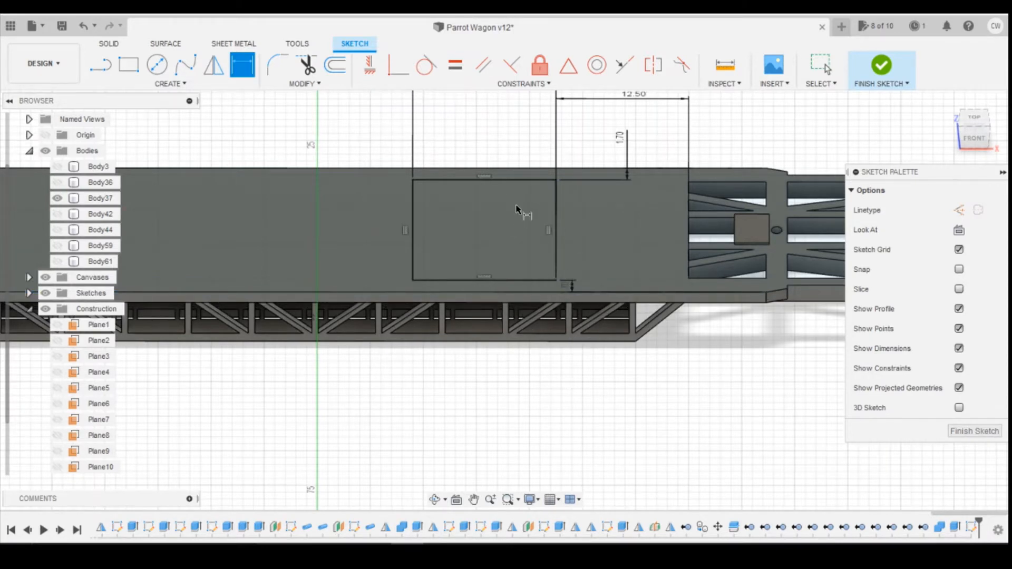
{"action": "scroll", "coordinate": [647, 294], "scroll_direction": "down", "scroll_amount": 2}
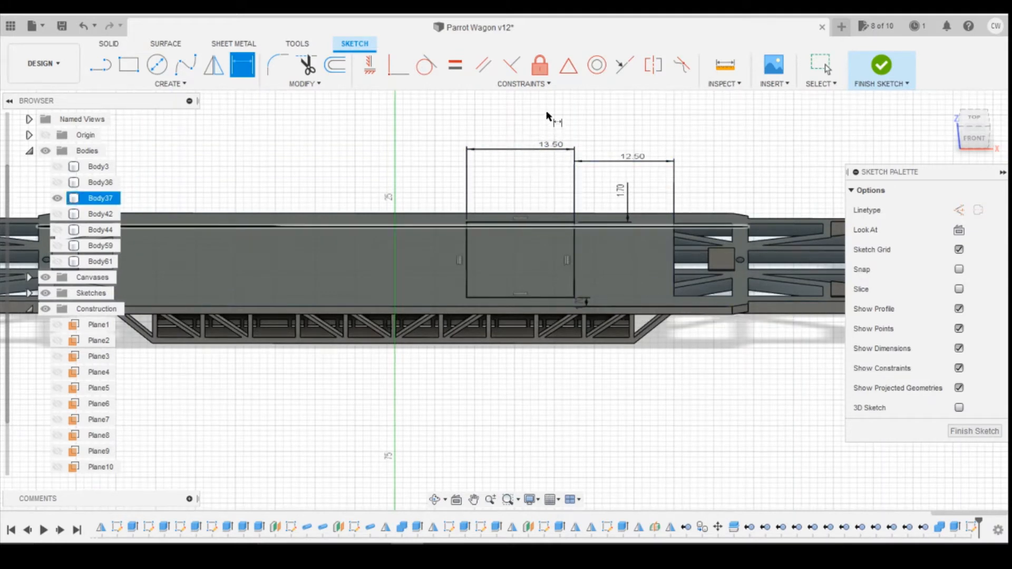
Step: Extrude the rectangle profile by -2 mm to cut an opening through the deck
{"action": "key", "text": "Escape"}
{"action": "left_click", "coordinate": [529, 257]}
{"action": "right_click", "coordinate": [530, 252]}
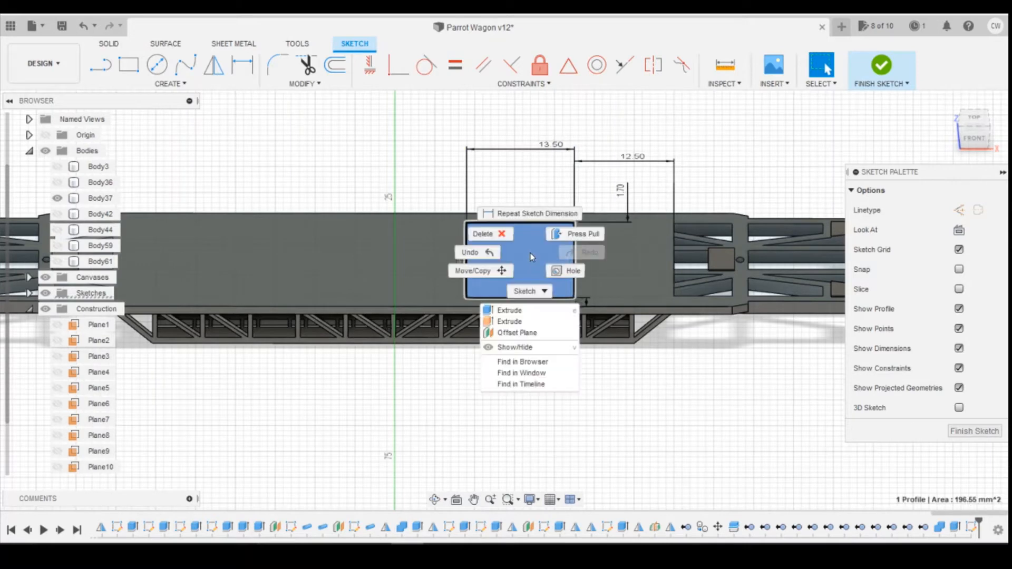
{"action": "left_click", "coordinate": [522, 315]}
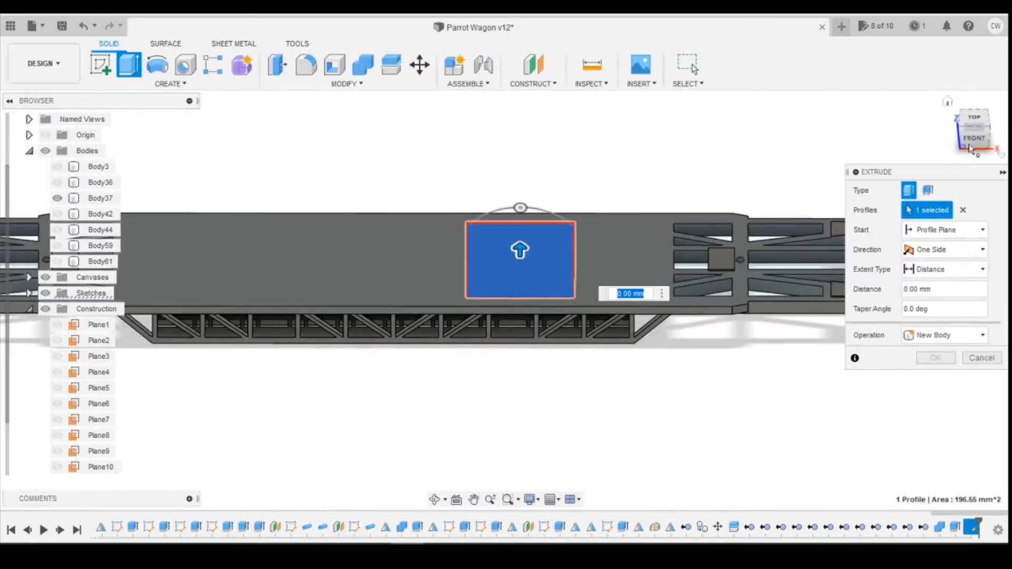
{"action": "left_click", "coordinate": [969, 140]}
{"action": "type", "text": "-2"}
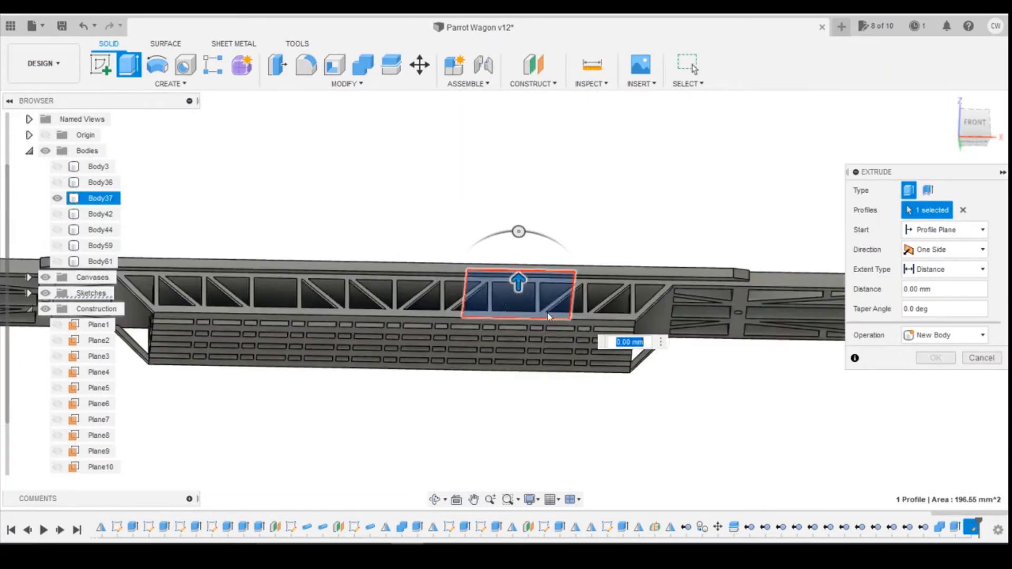
{"action": "left_click", "coordinate": [935, 378]}
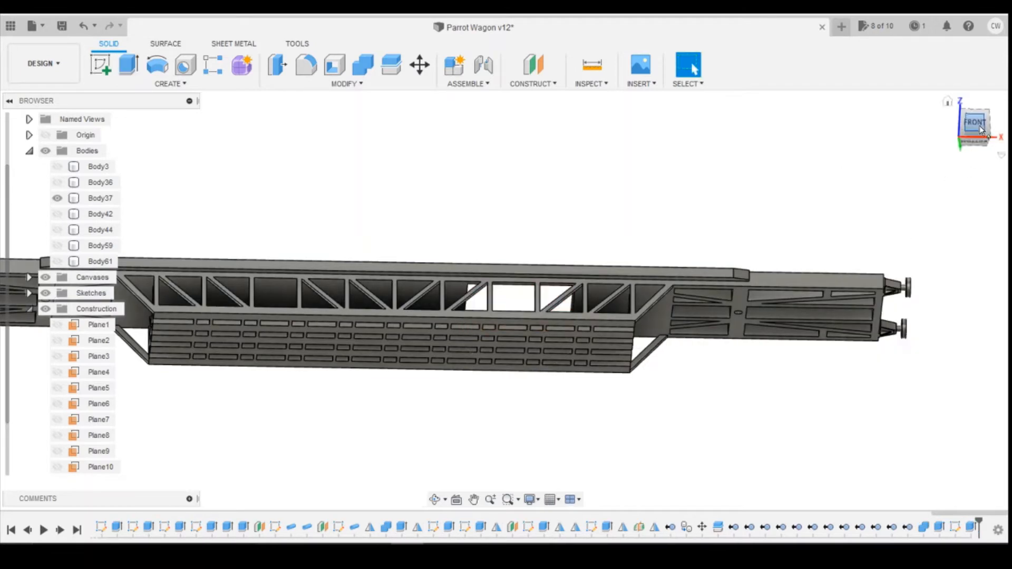
Step: Mirror the deck opening's extrude feature across Plane1 to cut a matching opening in the other half of the deck
{"action": "left_click_drag", "start_coordinate": [979, 126], "coordinate": [959, 171]}
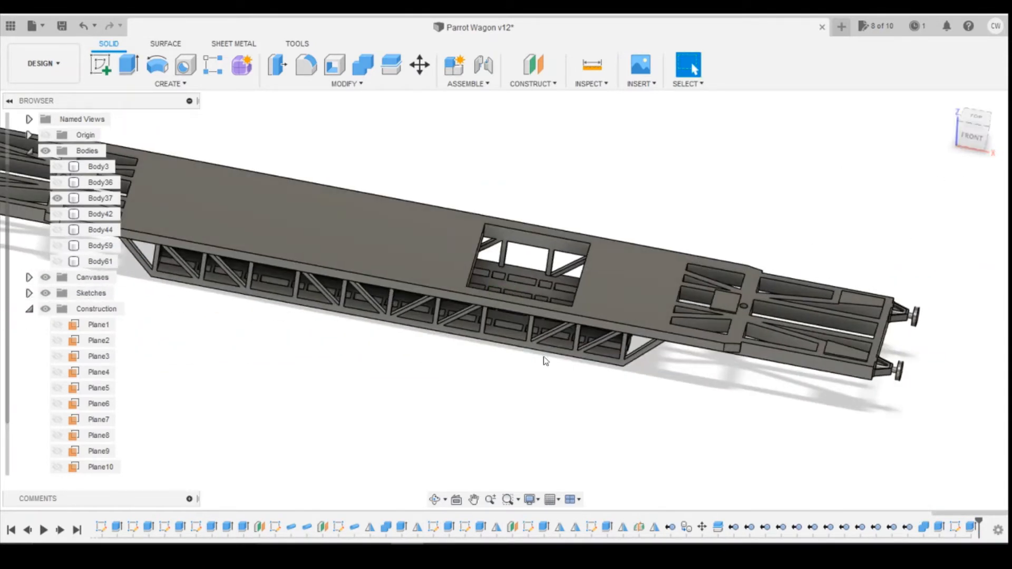
{"action": "left_click", "coordinate": [181, 86]}
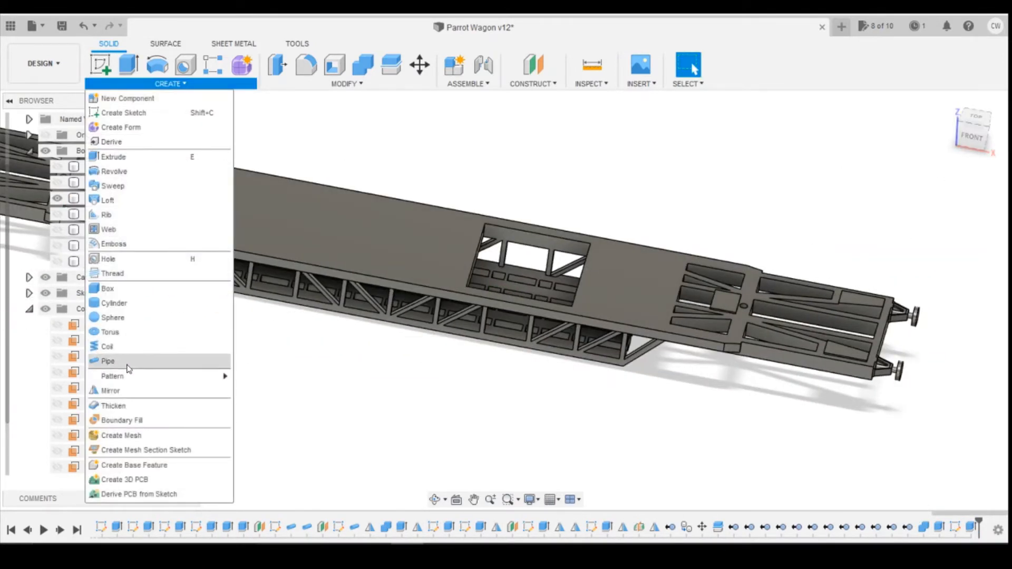
{"action": "left_click", "coordinate": [126, 391]}
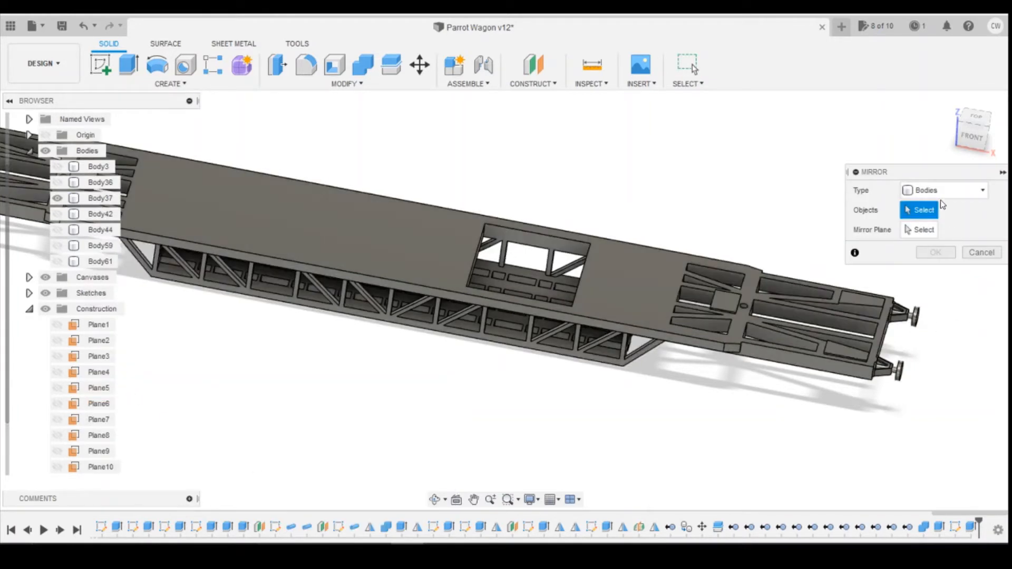
{"action": "left_click", "coordinate": [941, 192]}
{"action": "left_click", "coordinate": [930, 237]}
{"action": "left_click", "coordinate": [972, 527]}
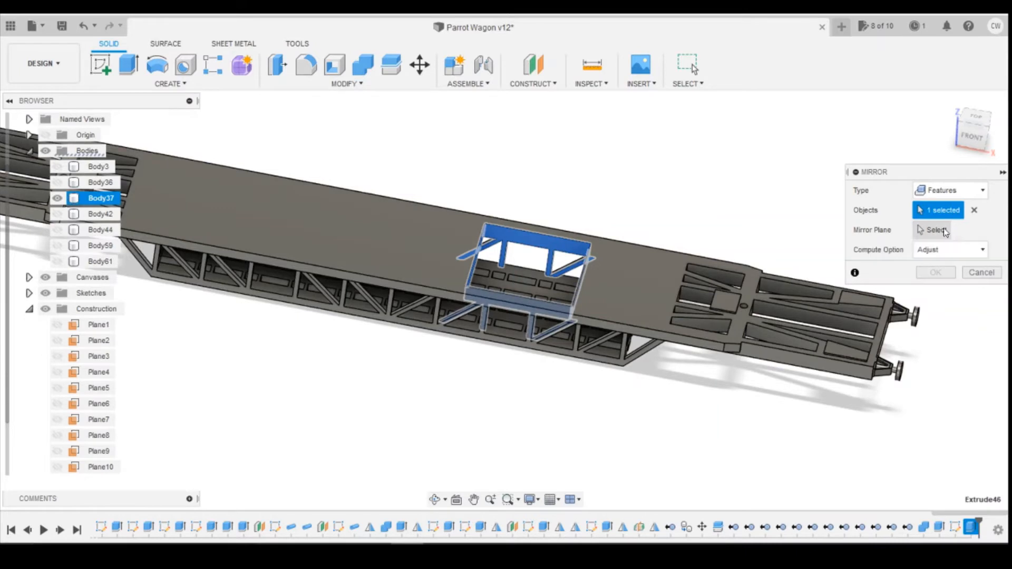
{"action": "left_click", "coordinate": [943, 230]}
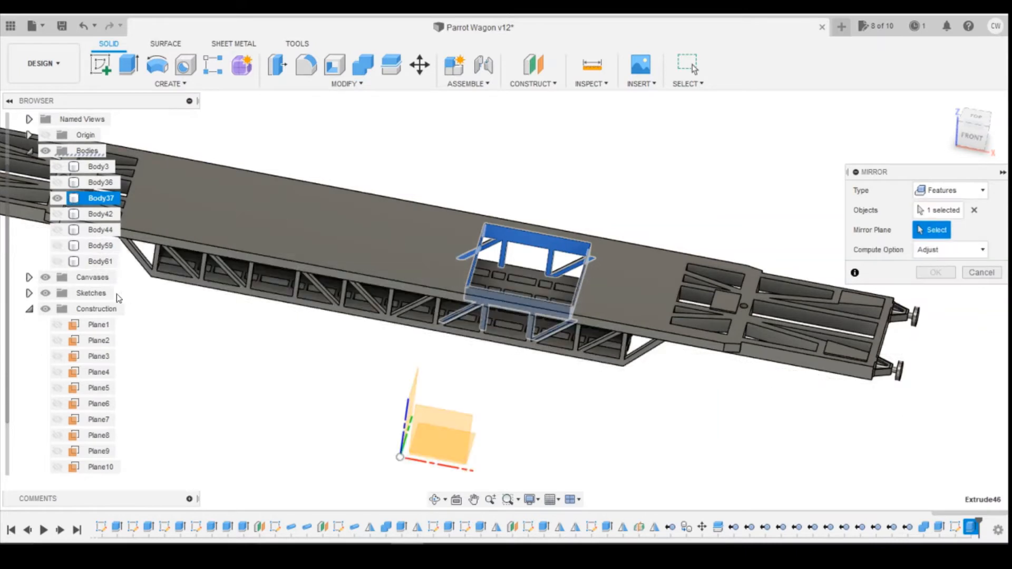
{"action": "left_click", "coordinate": [97, 325]}
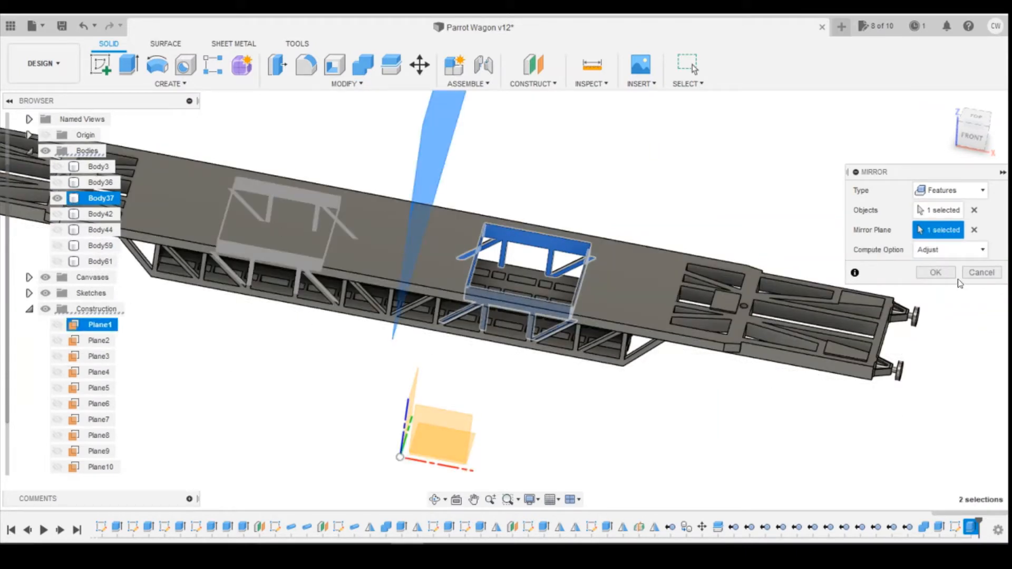
{"action": "left_click", "coordinate": [947, 278]}
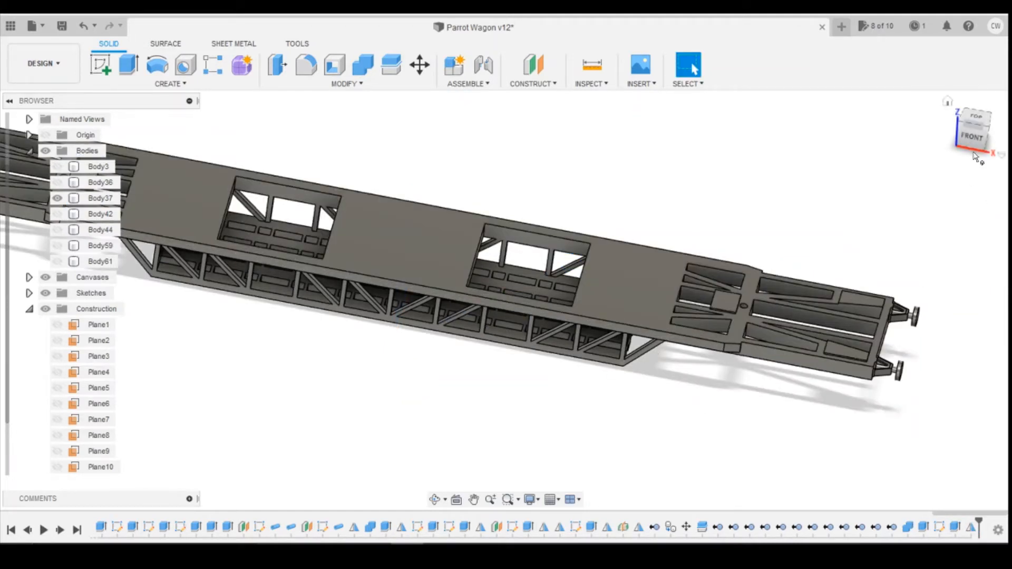
Step: Show the two upright brackets, Body42 and Body61, on opposite long edges of the deck
{"action": "left_click_drag", "start_coordinate": [974, 142], "coordinate": [973, 153]}
{"action": "scroll", "coordinate": [627, 390], "scroll_direction": "up", "scroll_amount": 1}
{"action": "scroll", "coordinate": [479, 321], "scroll_direction": "down", "scroll_amount": 3}
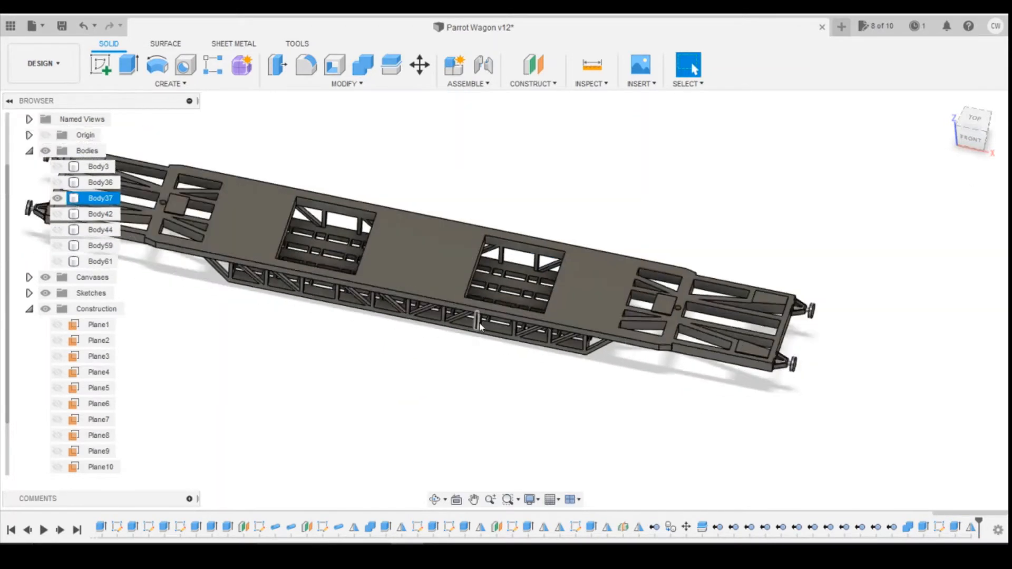
{"action": "left_click", "coordinate": [56, 217]}
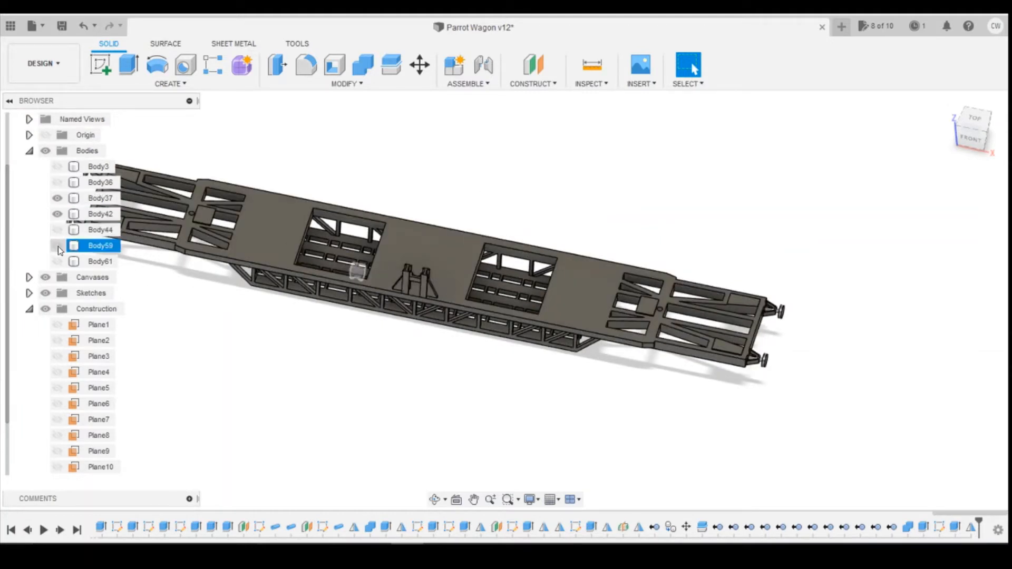
{"action": "left_click", "coordinate": [57, 261]}
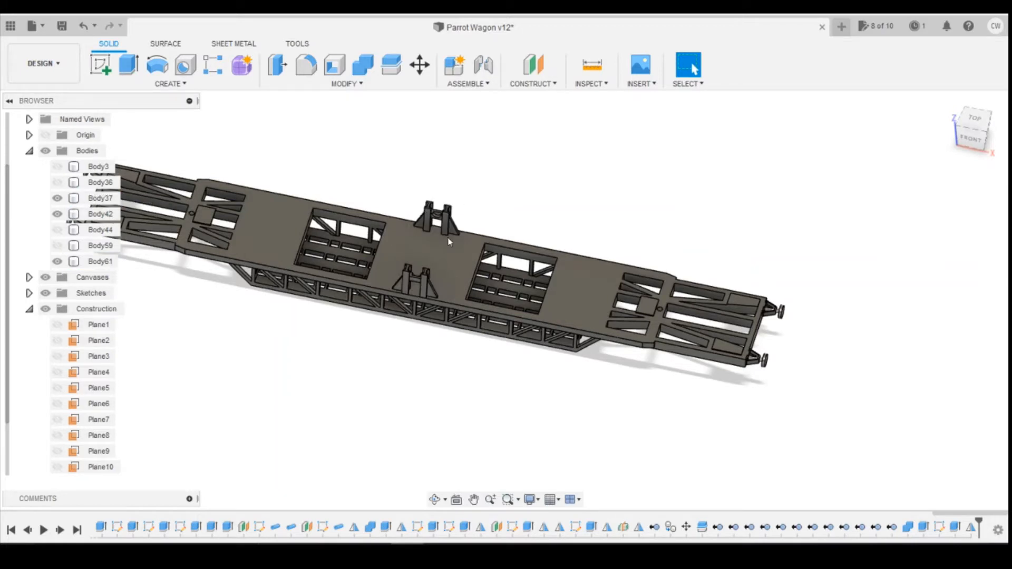
Step: Move Body42 and Body61 together -16 mm along X so they sit beside the mirrored deck opening
{"action": "left_click", "coordinate": [100, 214]}
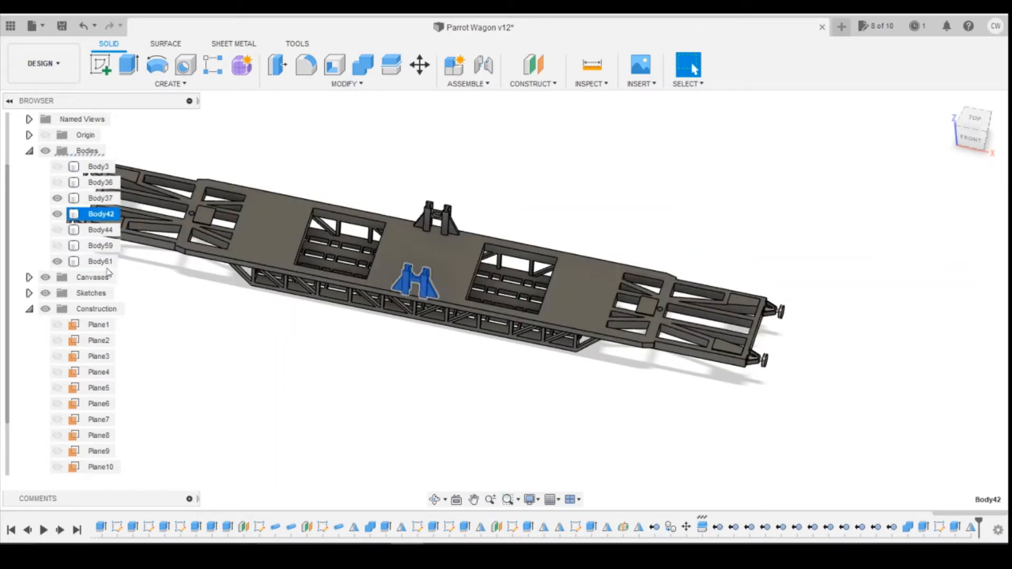
{"action": "left_click", "coordinate": [100, 261], "text": "ctrl"}
{"action": "left_click", "coordinate": [100, 198], "text": "ctrl"}
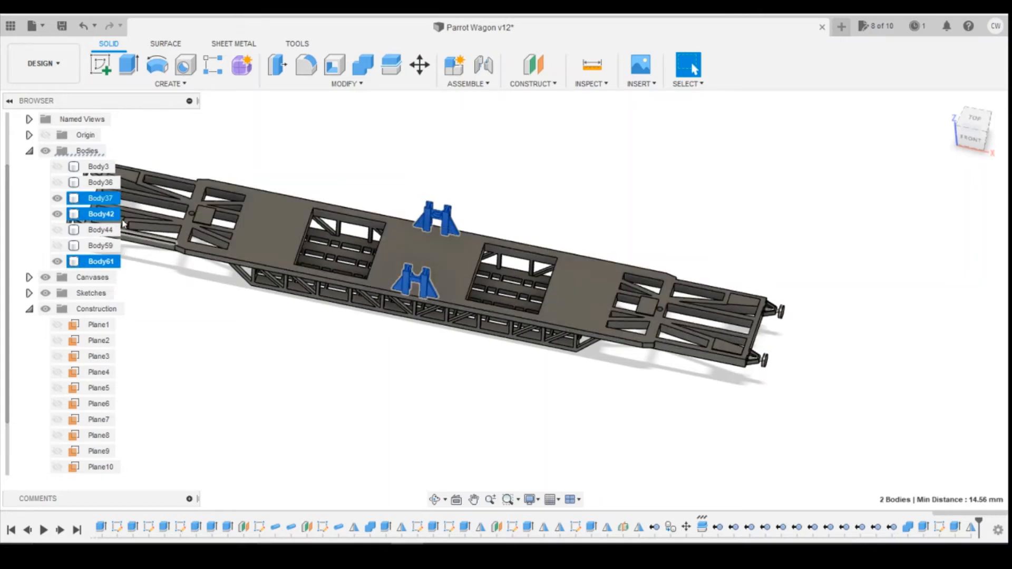
{"action": "right_click", "coordinate": [109, 219]}
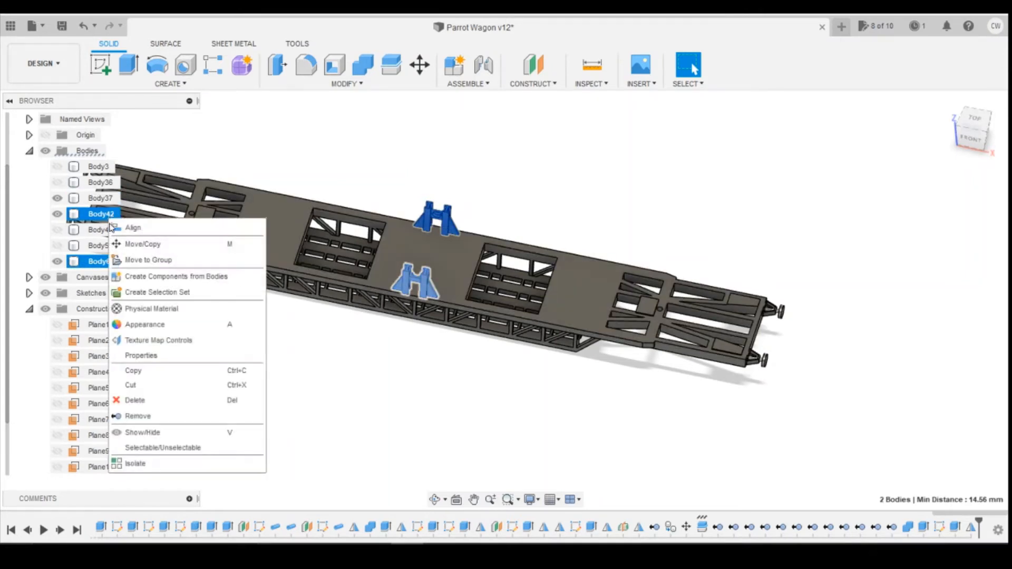
{"action": "left_click", "coordinate": [140, 244]}
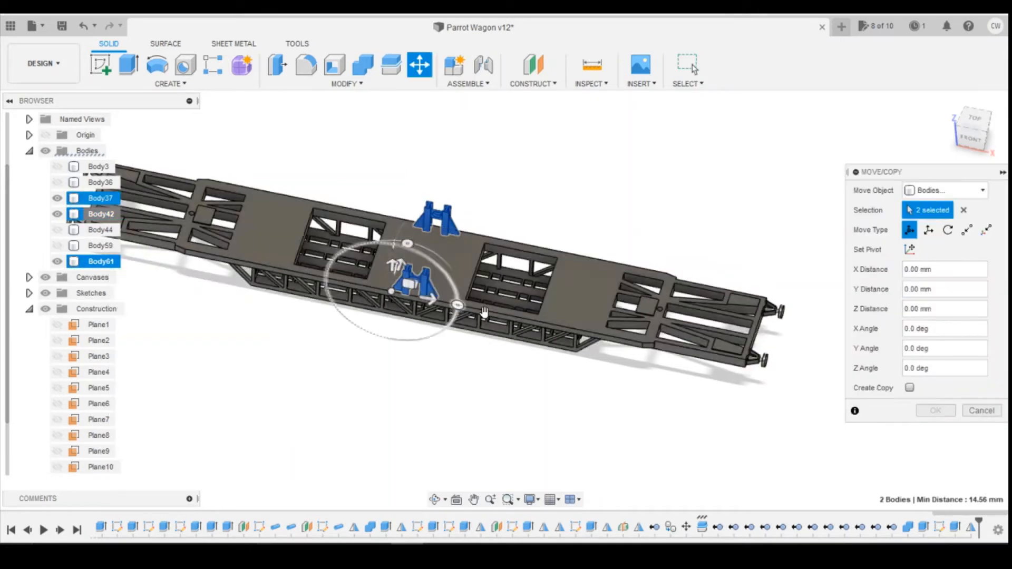
{"action": "left_click", "coordinate": [975, 118]}
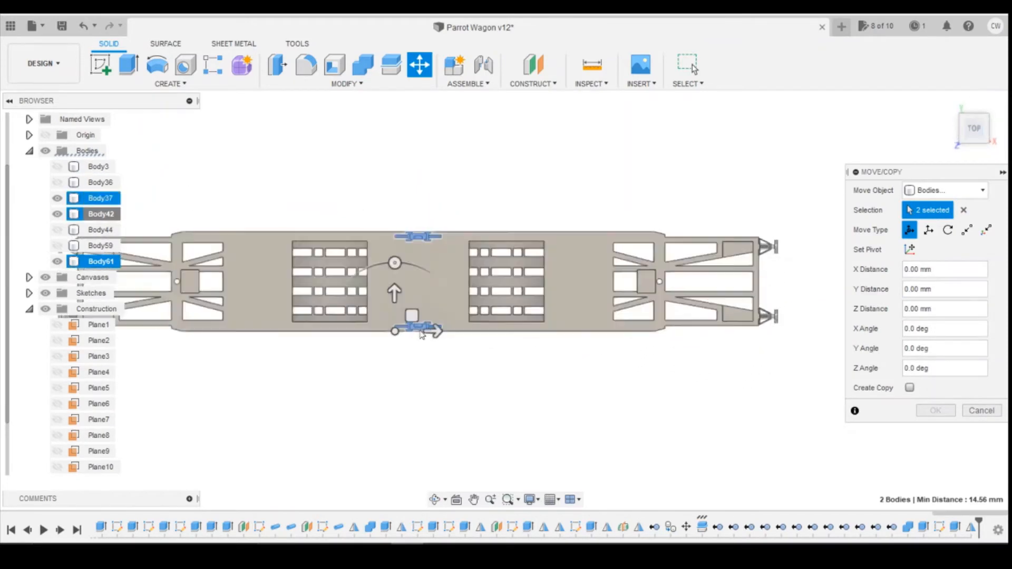
{"action": "left_click_drag", "start_coordinate": [429, 330], "coordinate": [346, 330]}
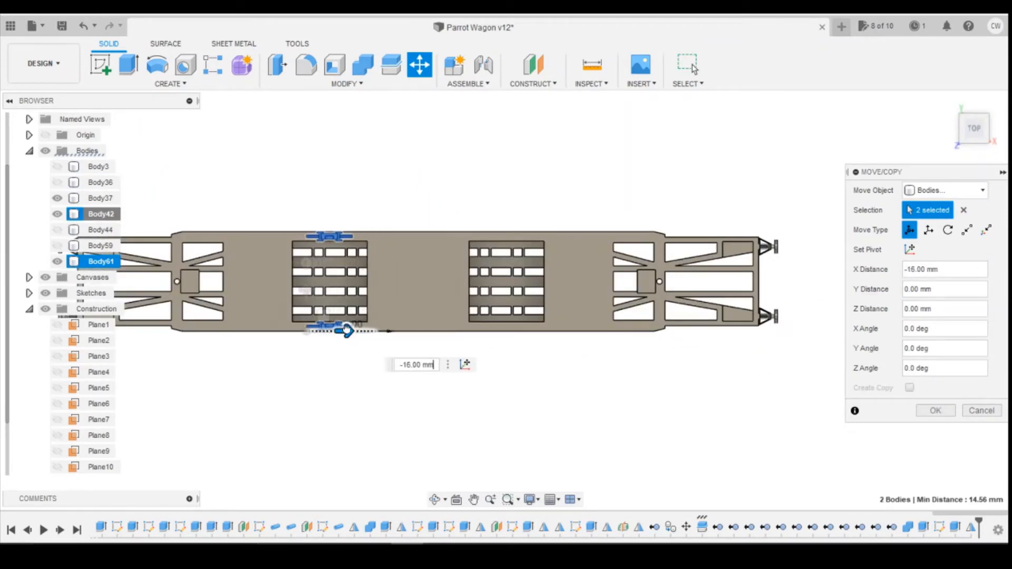
{"action": "scroll", "coordinate": [338, 337], "scroll_direction": "up", "scroll_amount": 3}
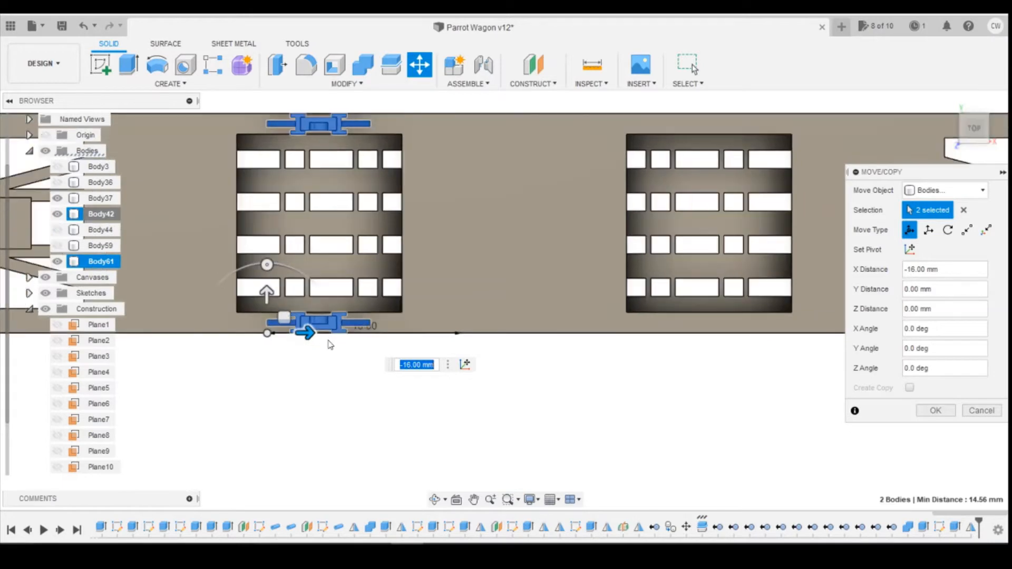
{"action": "left_click", "coordinate": [934, 411]}
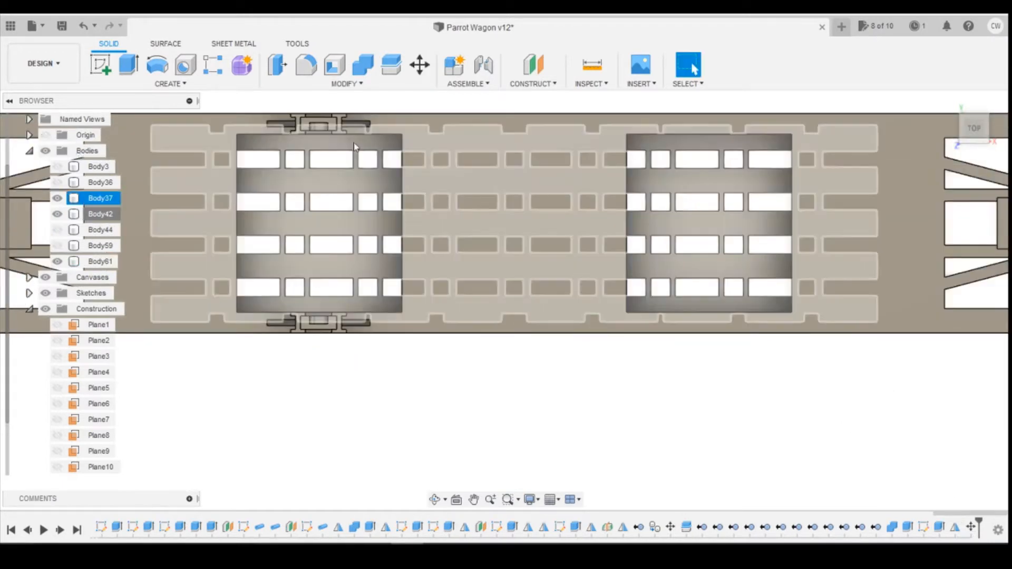
Step: Measure the gaps along the deck opening's long edge from the adjacent bracket's uprights to both corners of the opening
{"action": "left_click", "coordinate": [588, 68]}
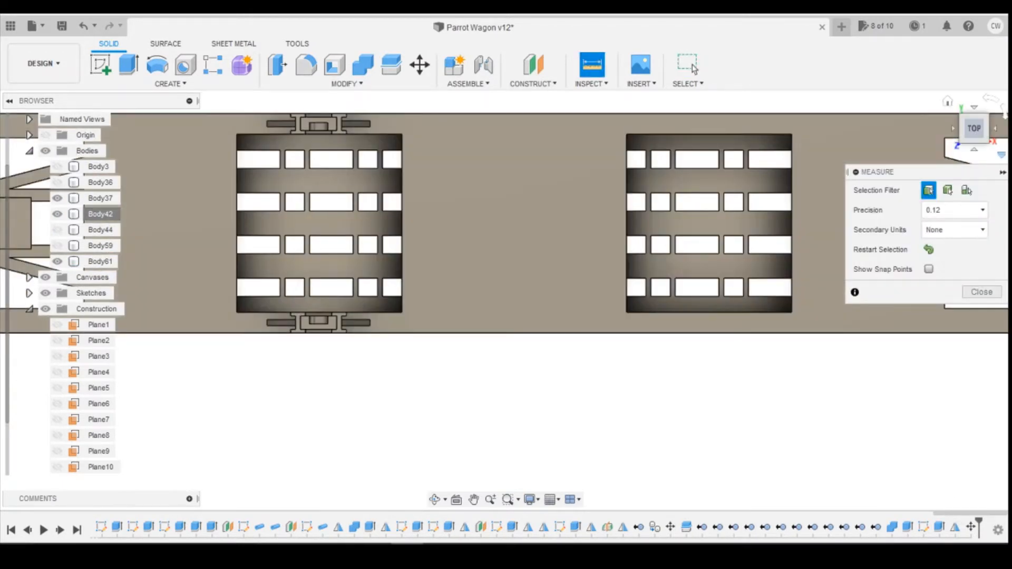
{"action": "left_click", "coordinate": [978, 136]}
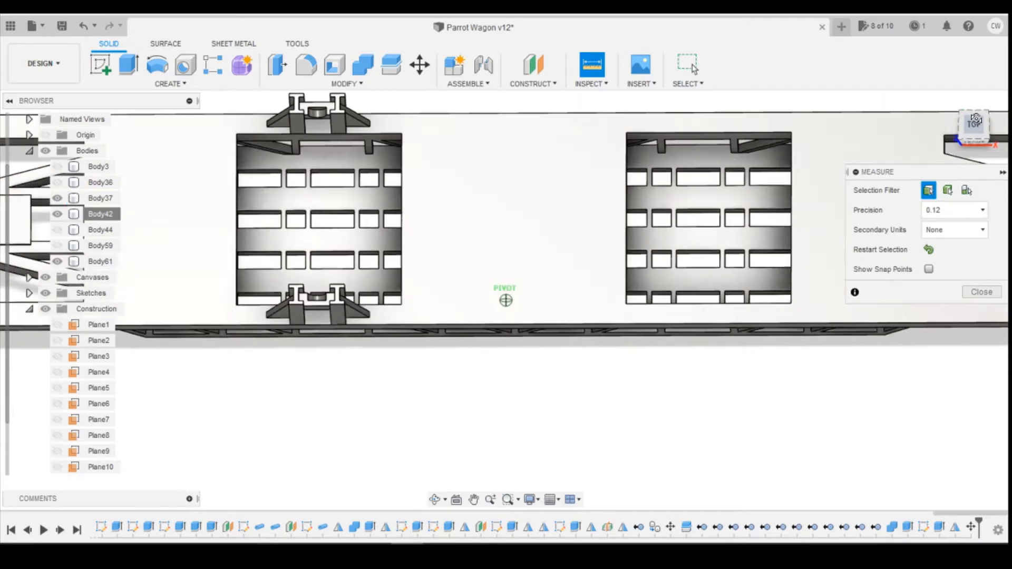
{"action": "left_click", "coordinate": [350, 136]}
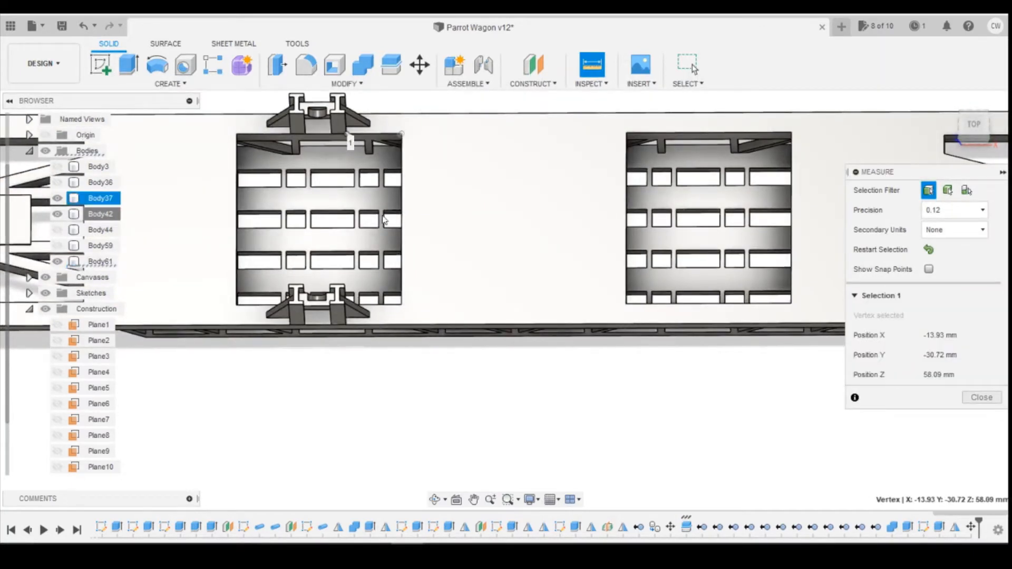
{"action": "left_click", "coordinate": [401, 134]}
{"action": "scroll", "coordinate": [379, 142], "scroll_direction": "up", "scroll_amount": 3}
{"action": "scroll", "coordinate": [375, 127], "scroll_direction": "down", "scroll_amount": 1}
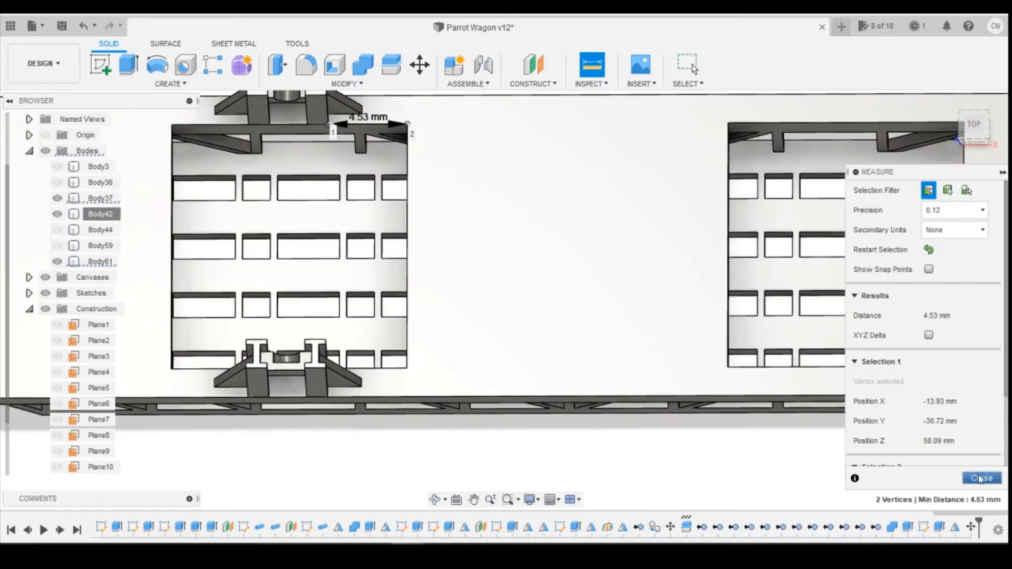
{"action": "left_click", "coordinate": [596, 74]}
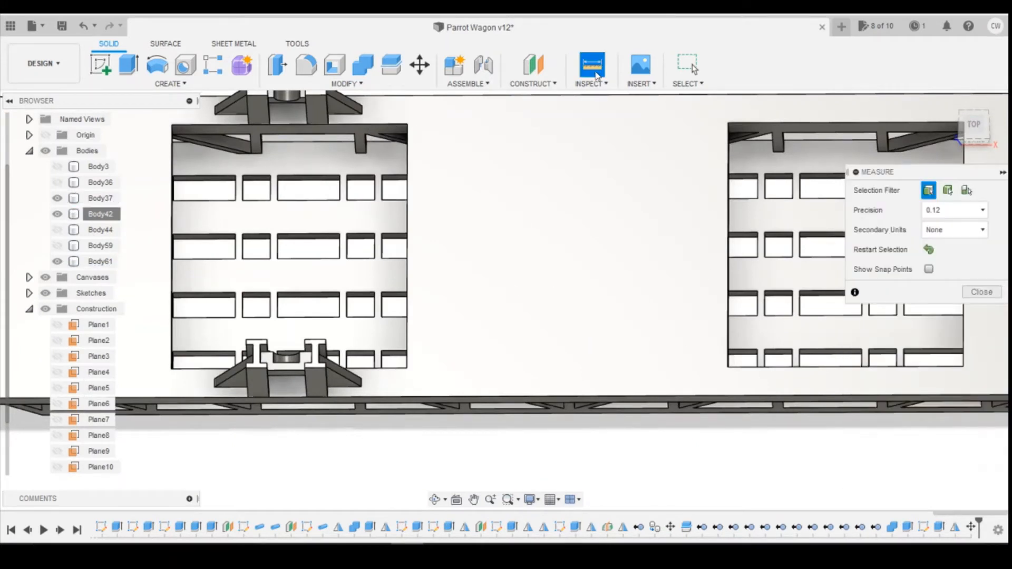
{"action": "left_click", "coordinate": [250, 126]}
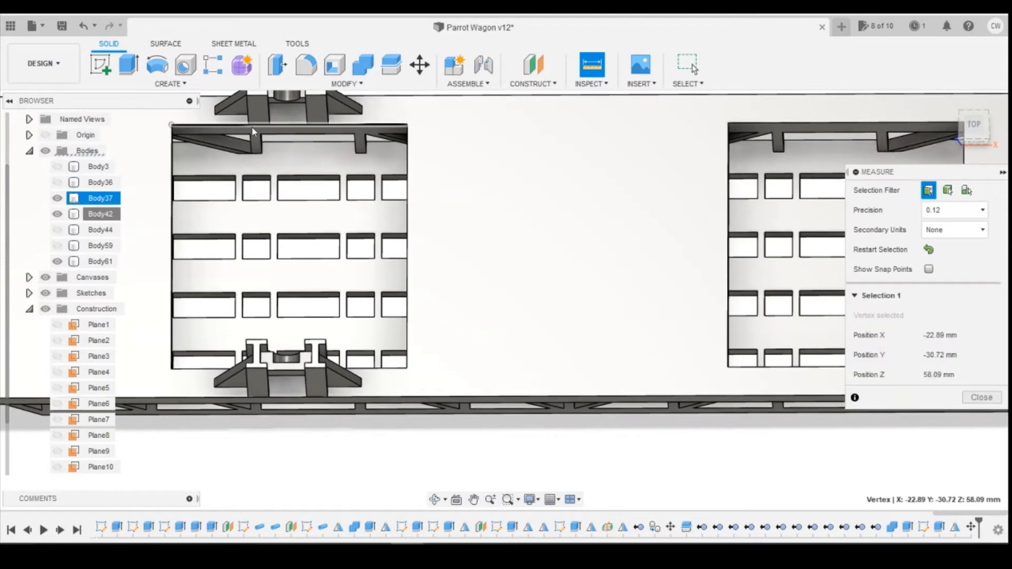
{"action": "left_click", "coordinate": [171, 125]}
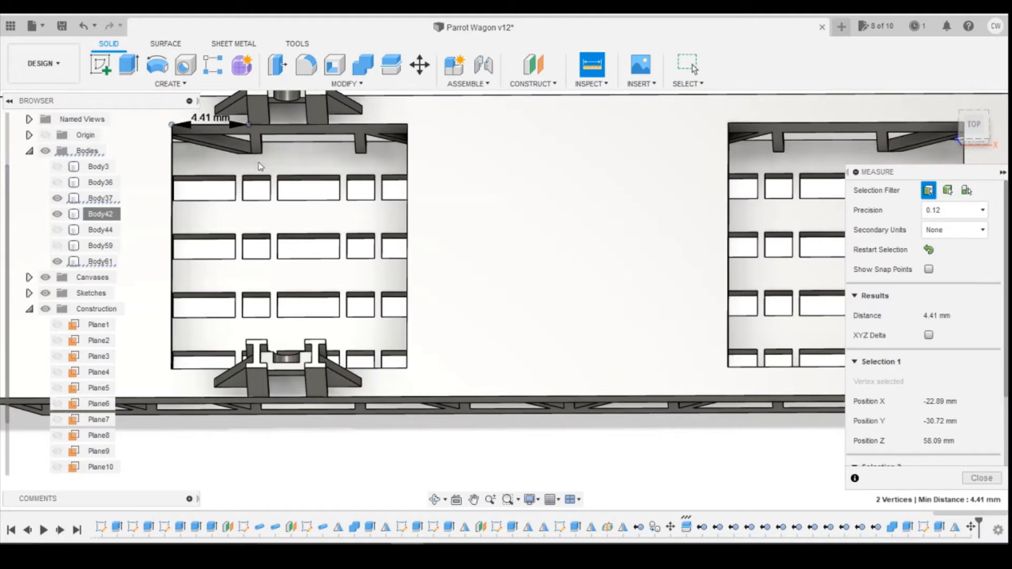
{"action": "left_click", "coordinate": [964, 481]}
Step: Edit the latest move feature of the two brackets to shift them a further 0.11 mm along X
{"action": "right_click", "coordinate": [970, 528]}
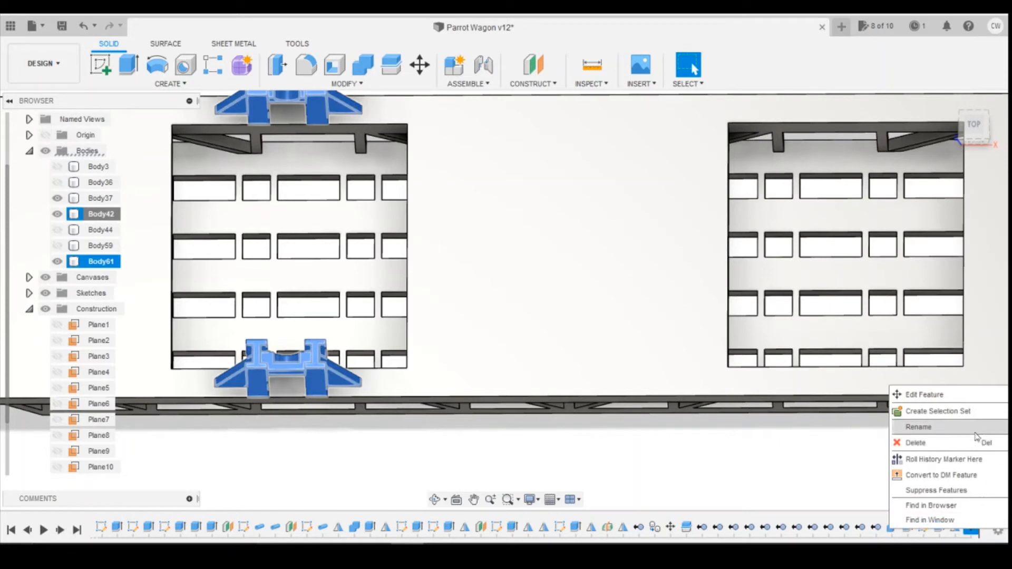
{"action": "left_click", "coordinate": [933, 394]}
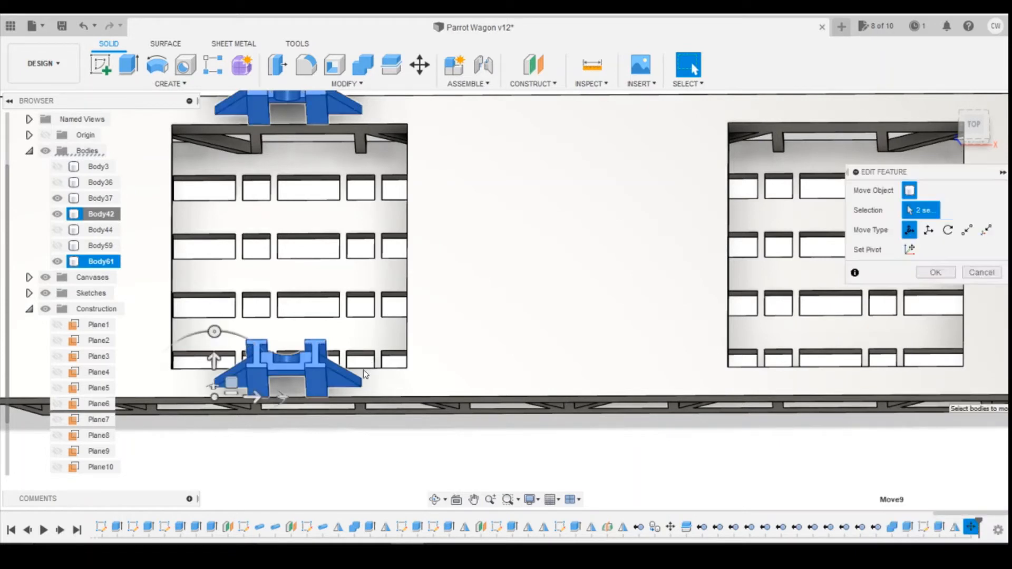
{"action": "left_click", "coordinate": [253, 397]}
{"action": "left_click_drag", "start_coordinate": [253, 397], "coordinate": [296, 424]}
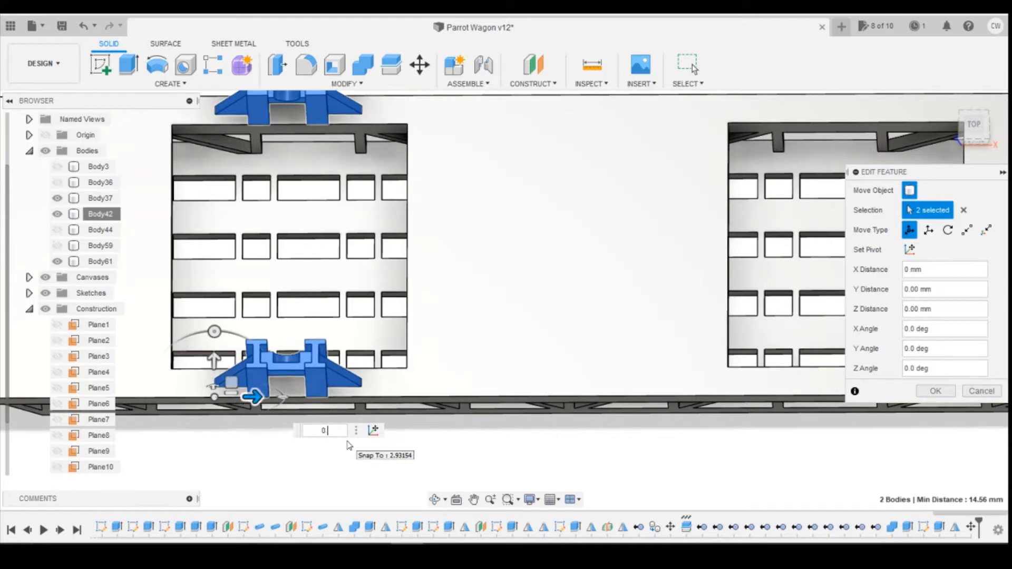
{"action": "type", "text": "0.11"}
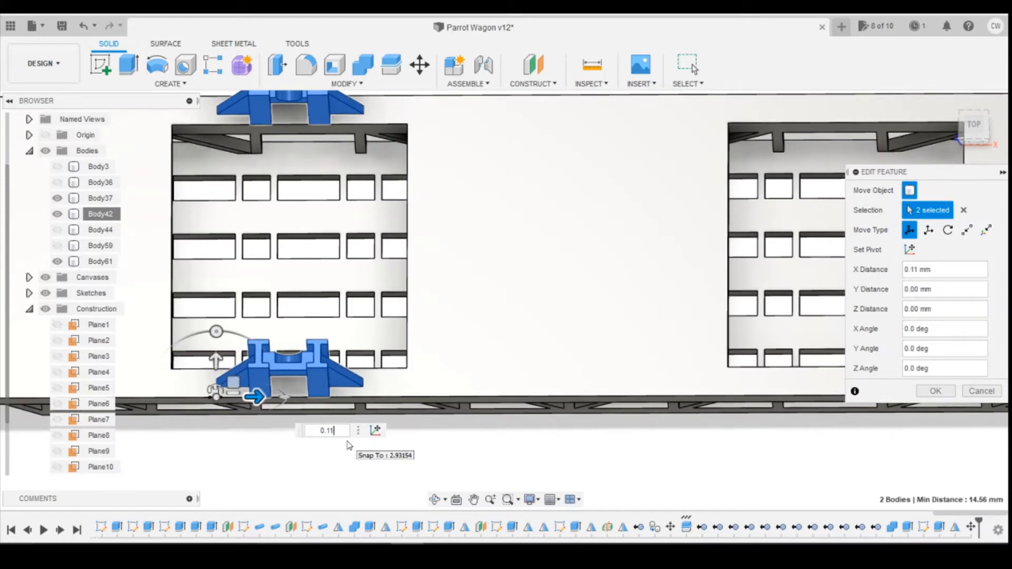
{"action": "left_click", "coordinate": [933, 391]}
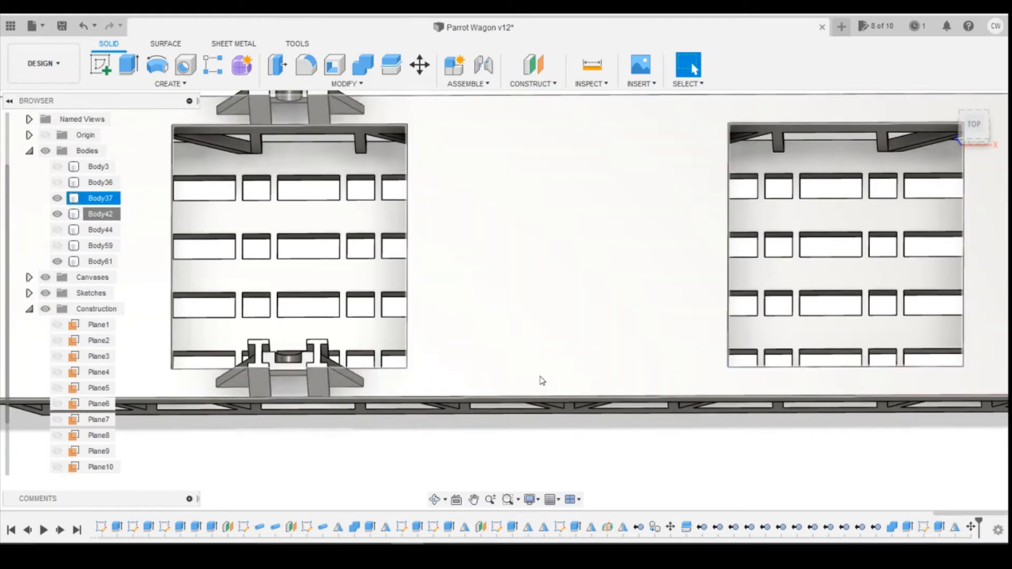
Step: Measure the distances from both sides of the shifted bracket to the opening's corners to check its centring
{"action": "key", "text": "i"}
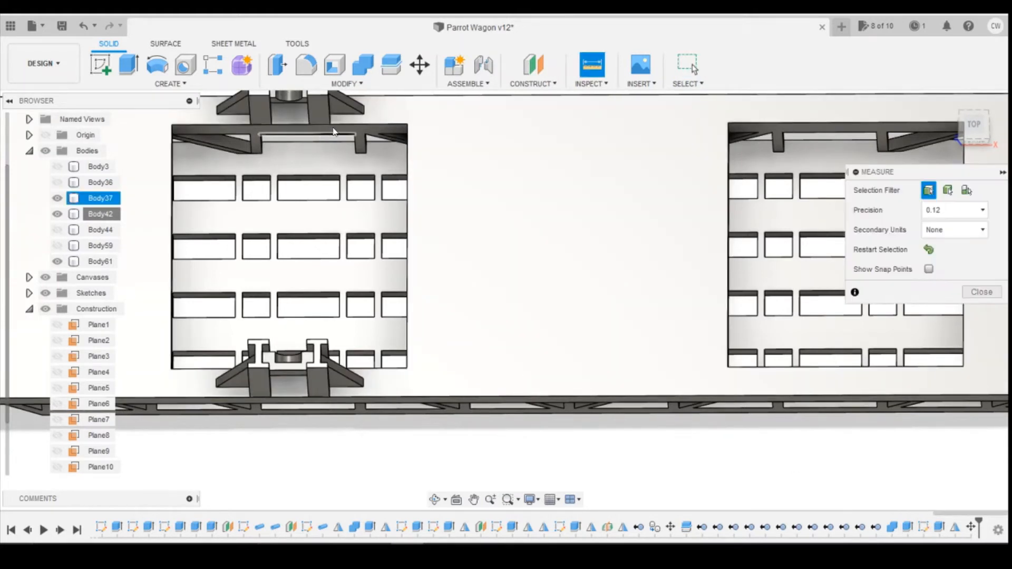
{"action": "left_click", "coordinate": [332, 126]}
{"action": "left_click", "coordinate": [408, 125]}
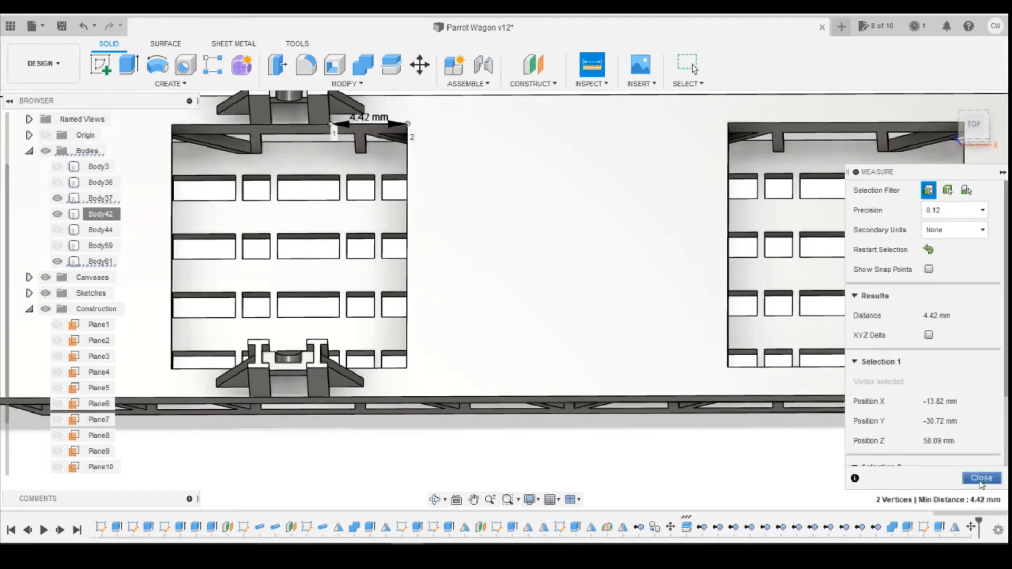
{"action": "left_click", "coordinate": [981, 478]}
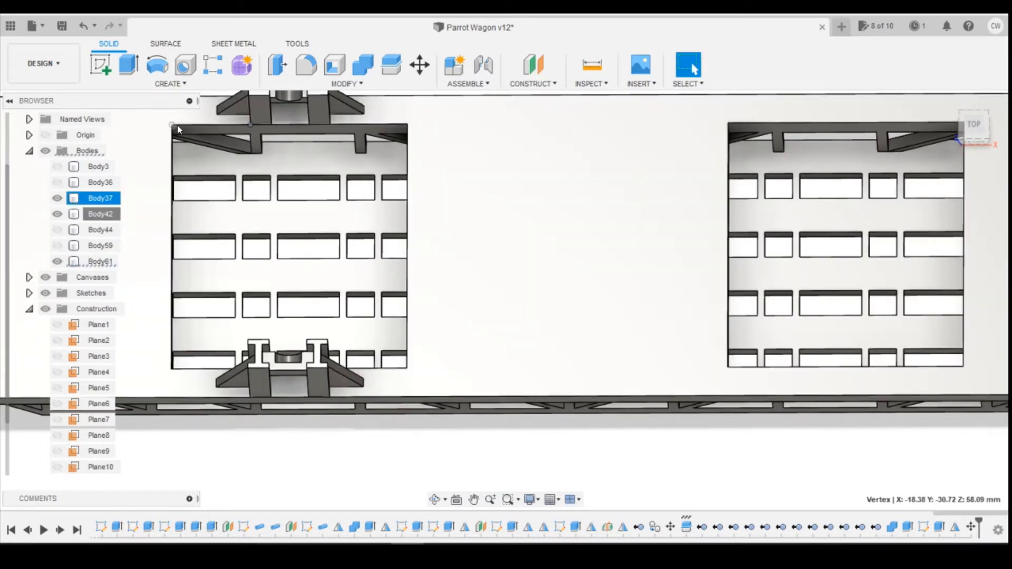
{"action": "key", "text": "i"}
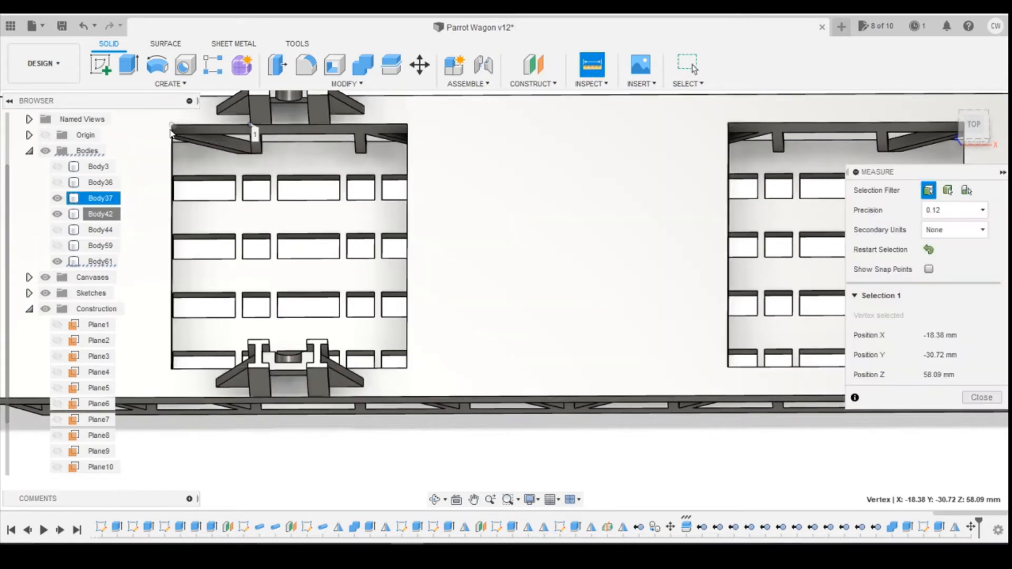
{"action": "left_click", "coordinate": [172, 125]}
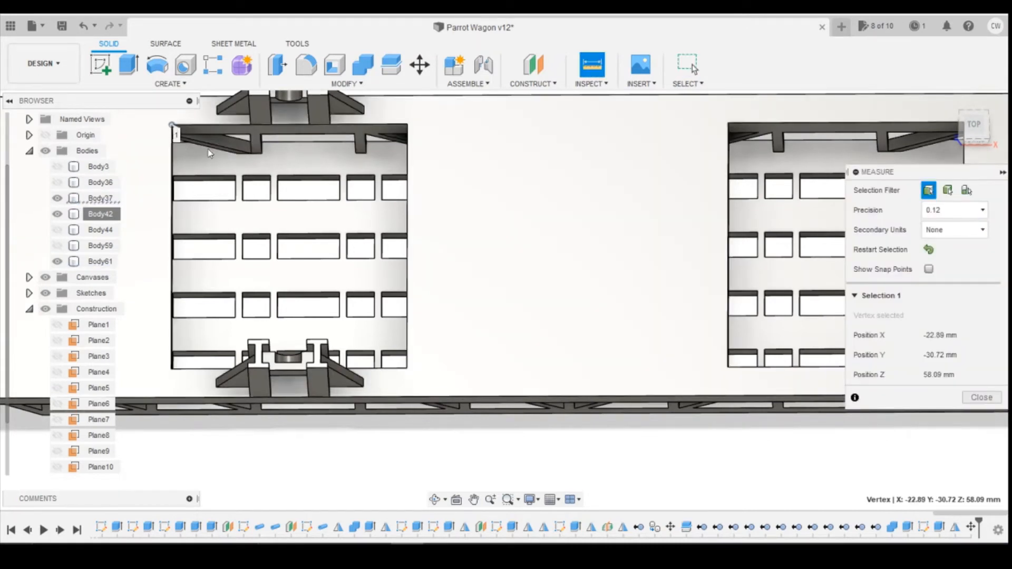
{"action": "left_click", "coordinate": [251, 125]}
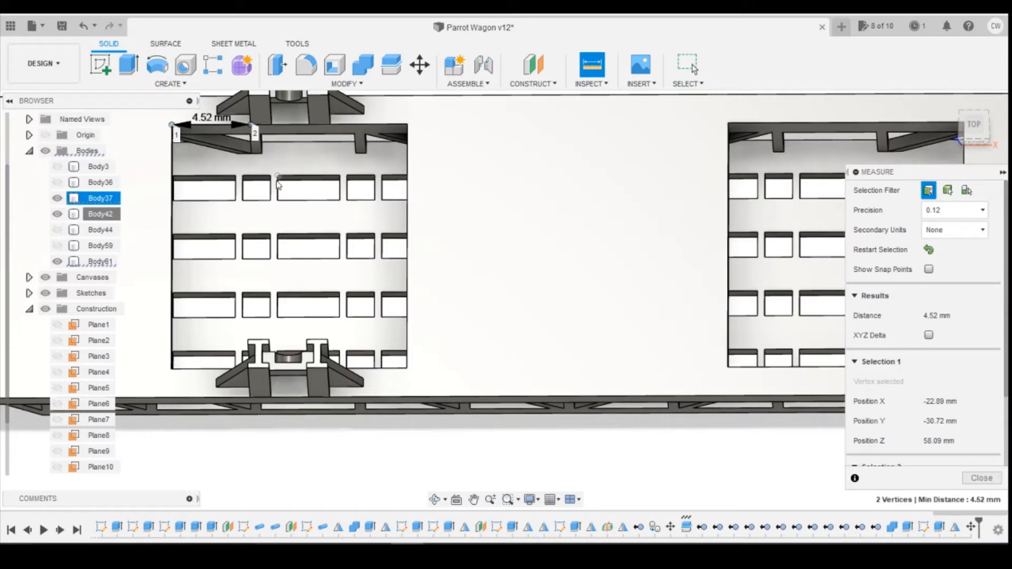
{"action": "left_click", "coordinate": [980, 478]}
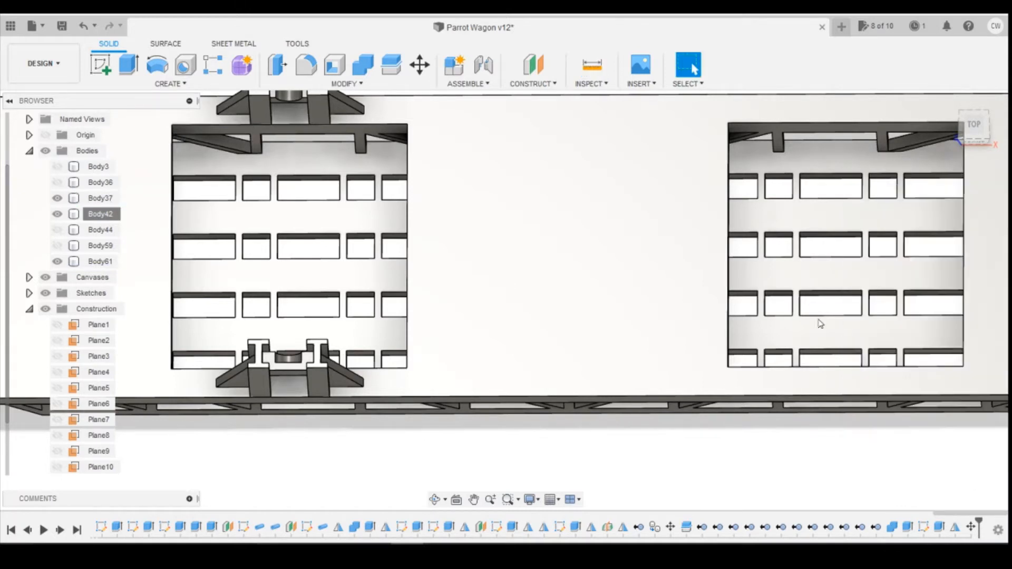
Step: Edit the brackets' move feature again, shifting both bodies by -0.05 mm along X
{"action": "right_click", "coordinate": [975, 528]}
{"action": "left_click", "coordinate": [928, 393]}
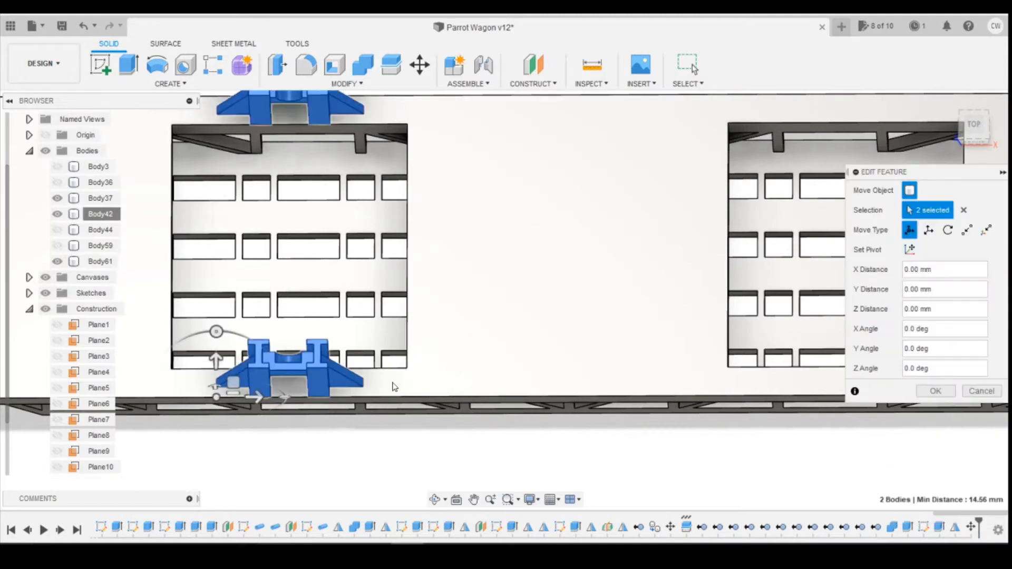
{"action": "left_click", "coordinate": [257, 397]}
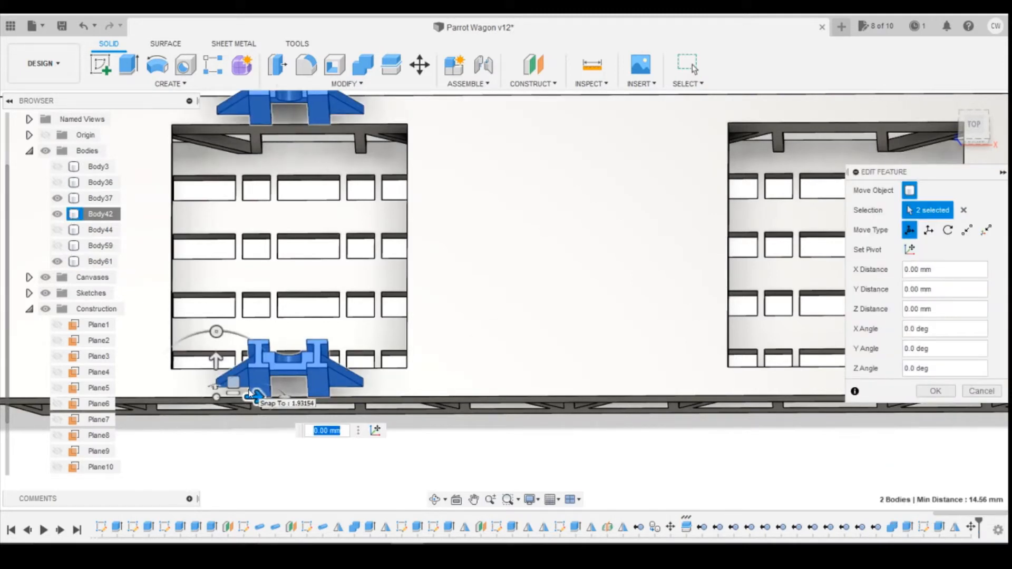
{"action": "type", "text": "0.05"}
{"action": "key", "text": "Return"}
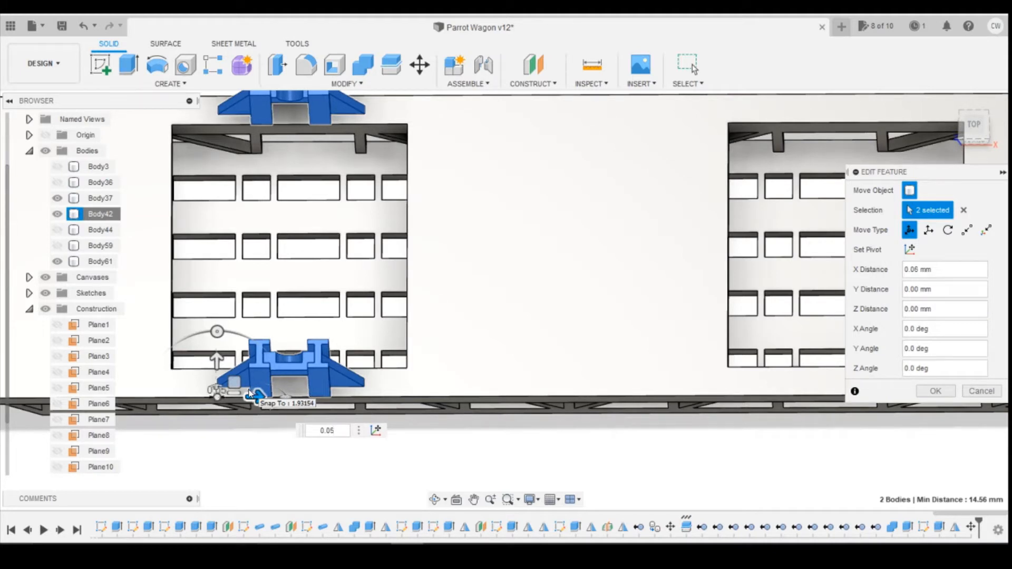
{"action": "left_click", "coordinate": [308, 435]}
{"action": "type", "text": "-"}
{"action": "key", "text": "Return"}
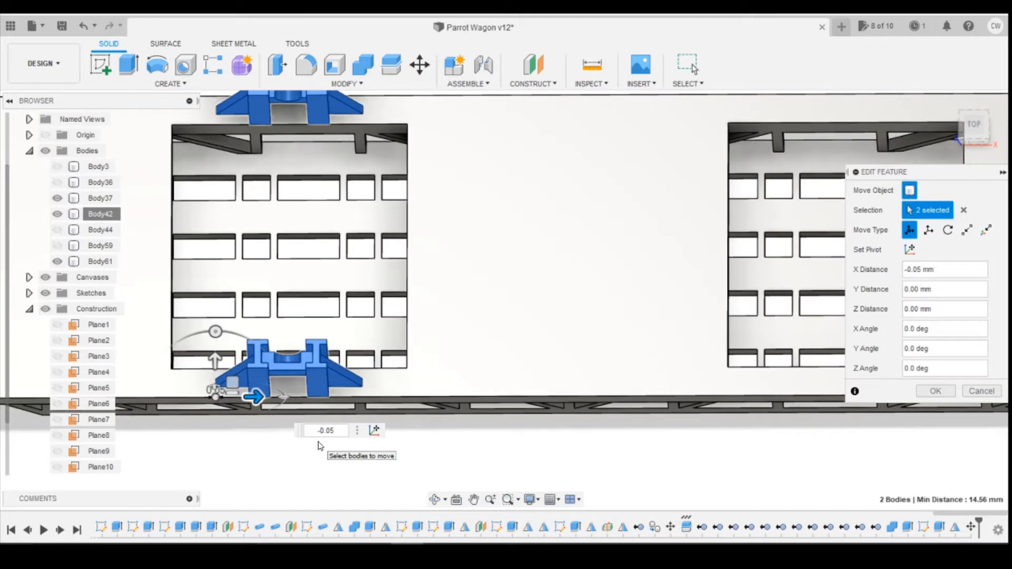
{"action": "key", "text": "Return"}
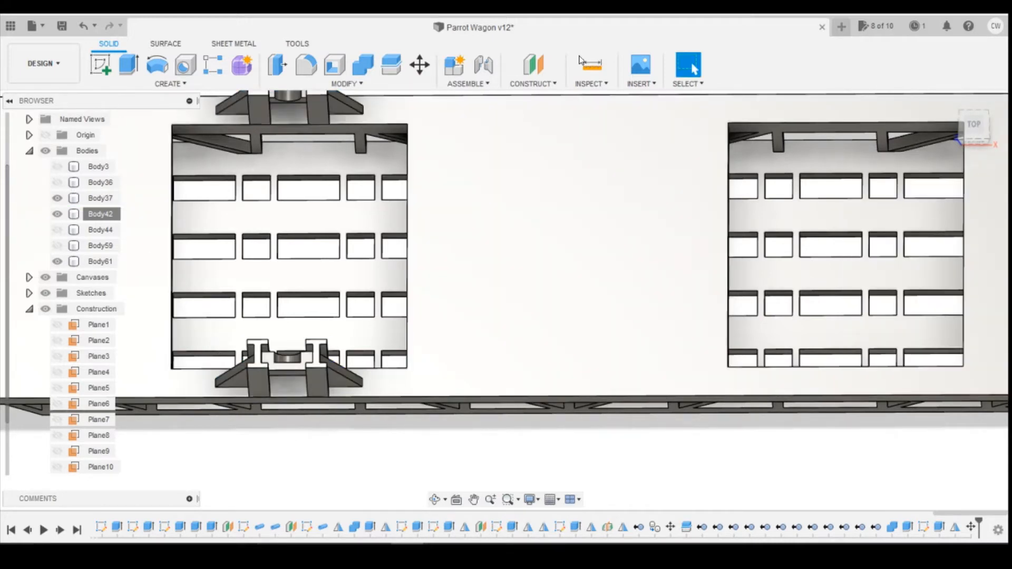
Step: Recheck the bracket's centring by measuring its gap to each corner of the deck opening
{"action": "key", "text": "i"}
{"action": "left_click", "coordinate": [331, 125]}
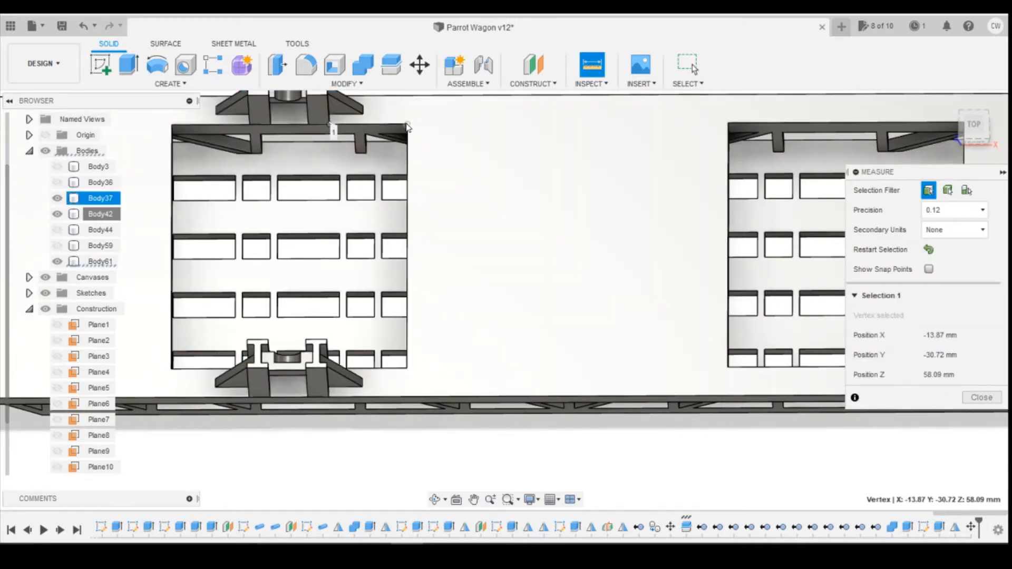
{"action": "left_click", "coordinate": [403, 136]}
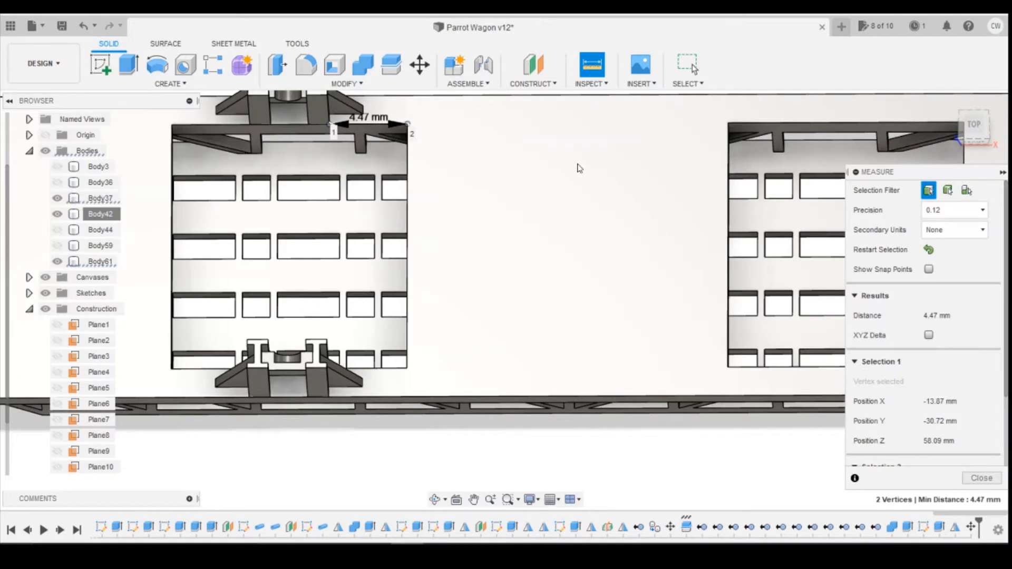
{"action": "left_click", "coordinate": [587, 68]}
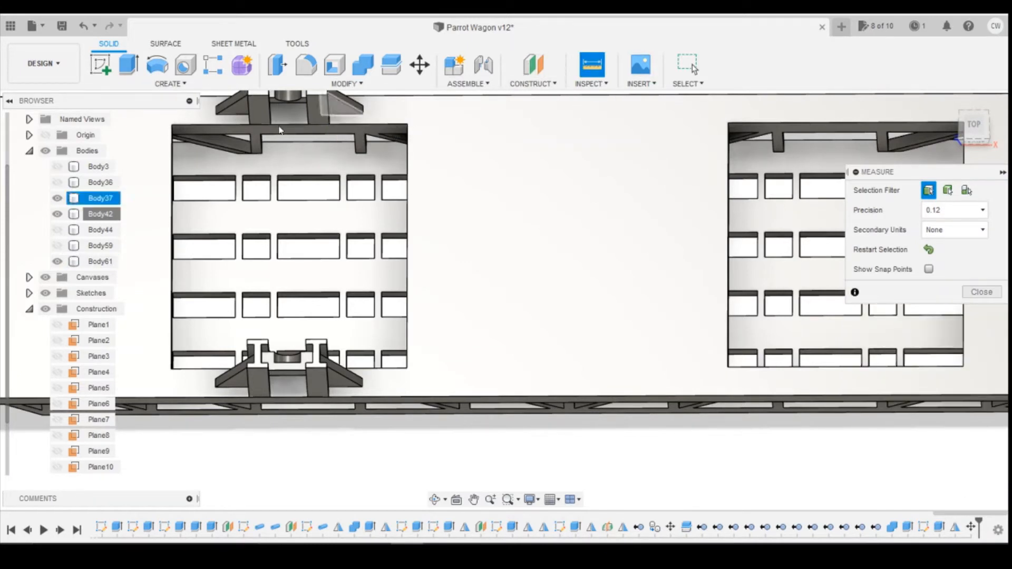
{"action": "left_click", "coordinate": [248, 124]}
{"action": "left_click", "coordinate": [172, 125]}
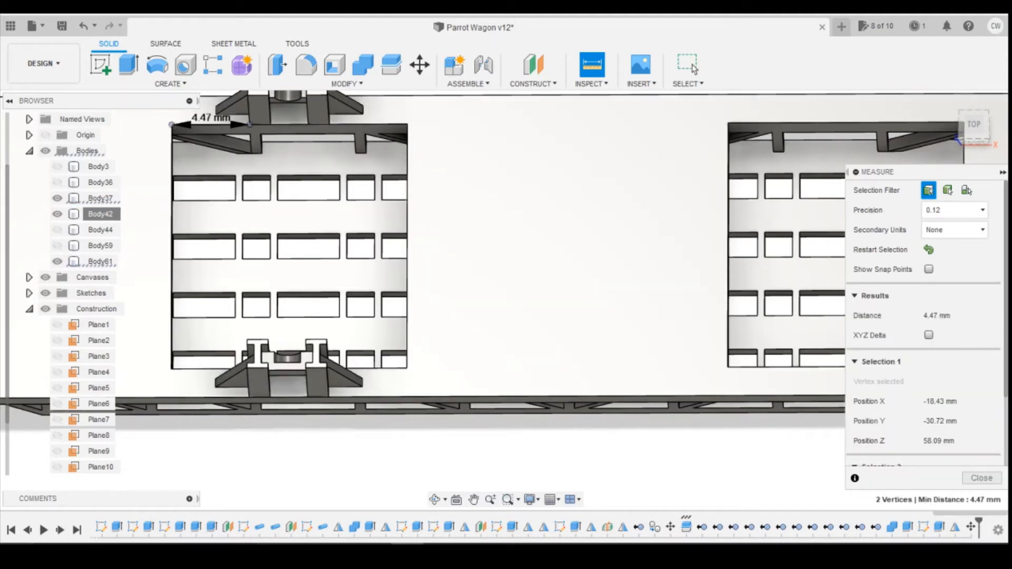
{"action": "left_click", "coordinate": [980, 478]}
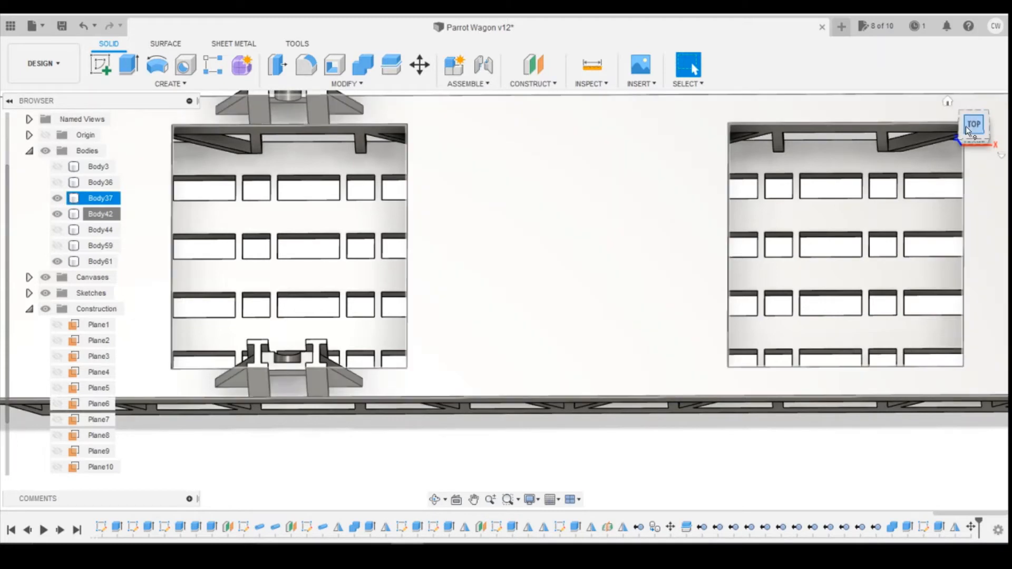
Step: Mirror the two upright brackets, Body42 and Body61, across Plane1 to the other deck opening as new bodies
{"action": "left_click", "coordinate": [966, 125]}
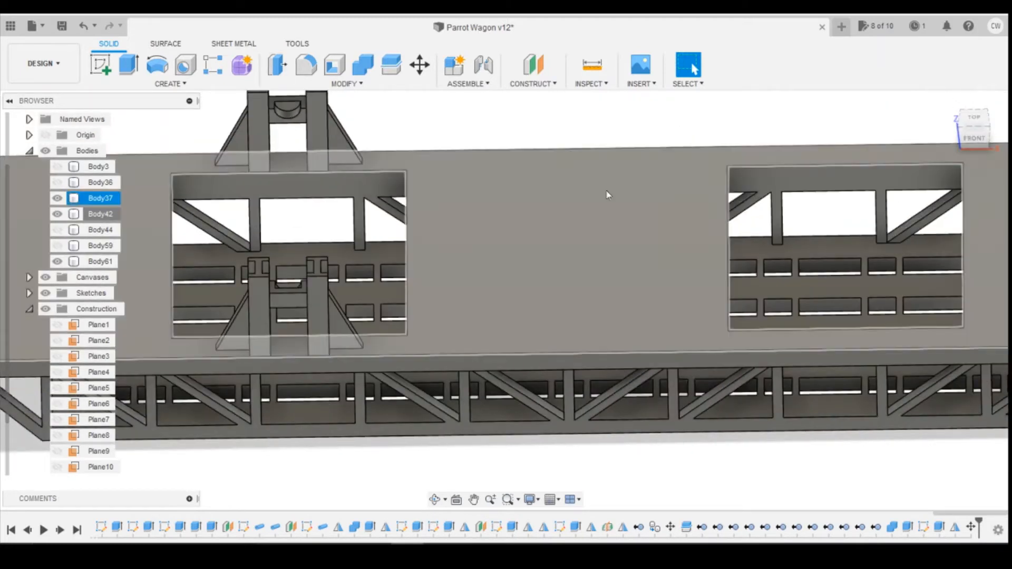
{"action": "left_click", "coordinate": [90, 215]}
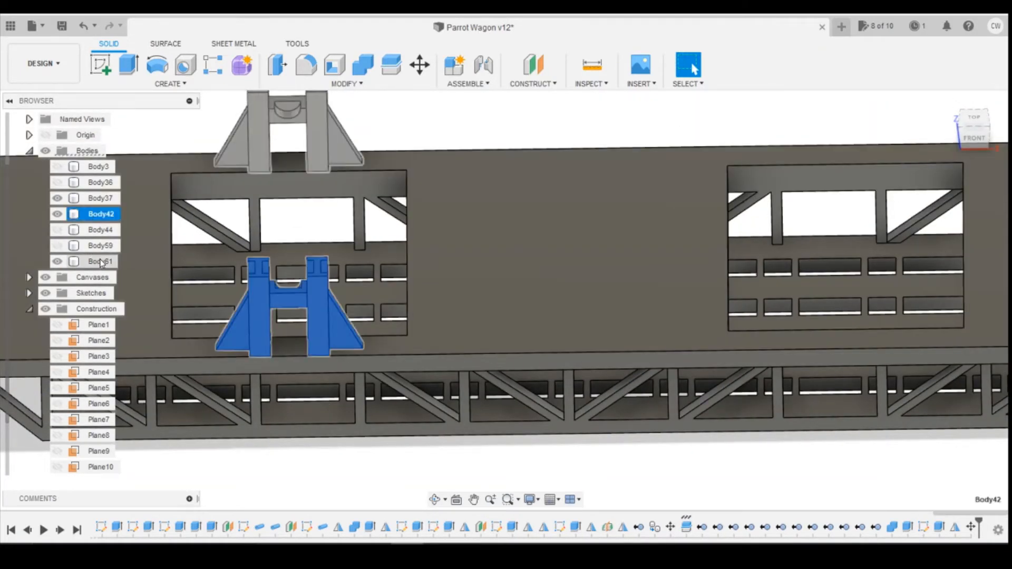
{"action": "left_click", "coordinate": [101, 262], "text": "shift"}
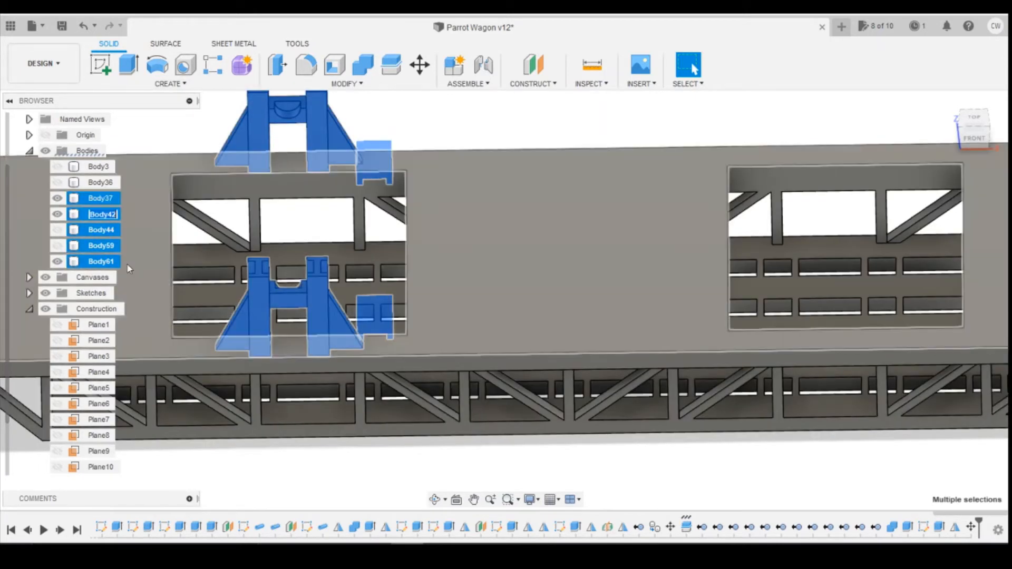
{"action": "left_click", "coordinate": [100, 214]}
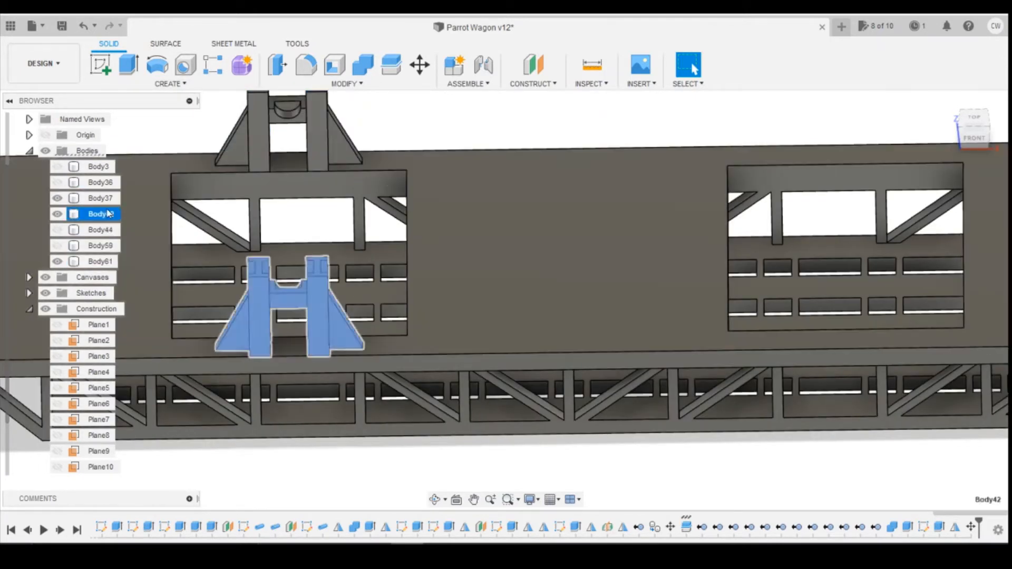
{"action": "left_click", "coordinate": [108, 262], "text": "ctrl"}
{"action": "left_click", "coordinate": [170, 83]}
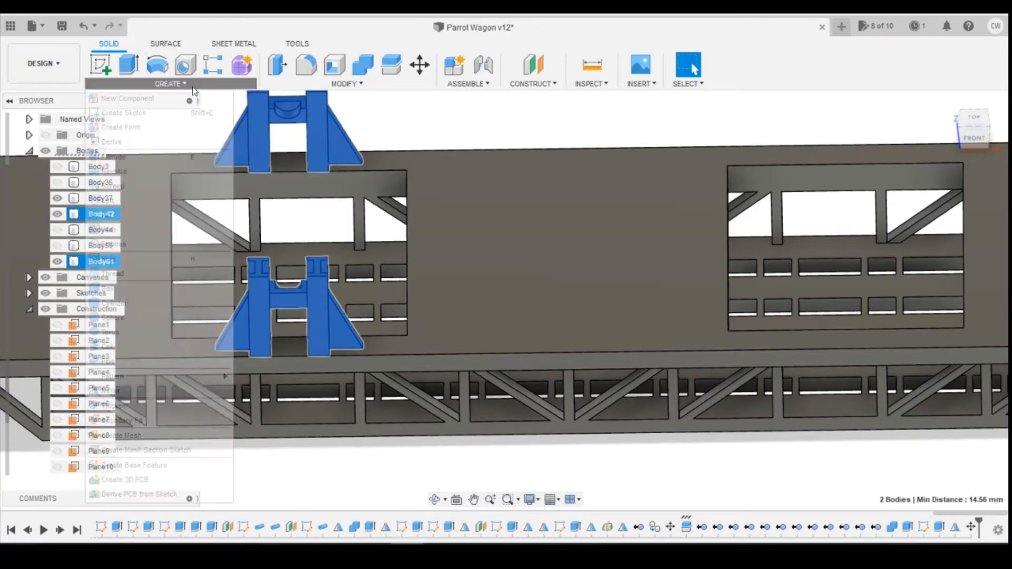
{"action": "left_click", "coordinate": [112, 390]}
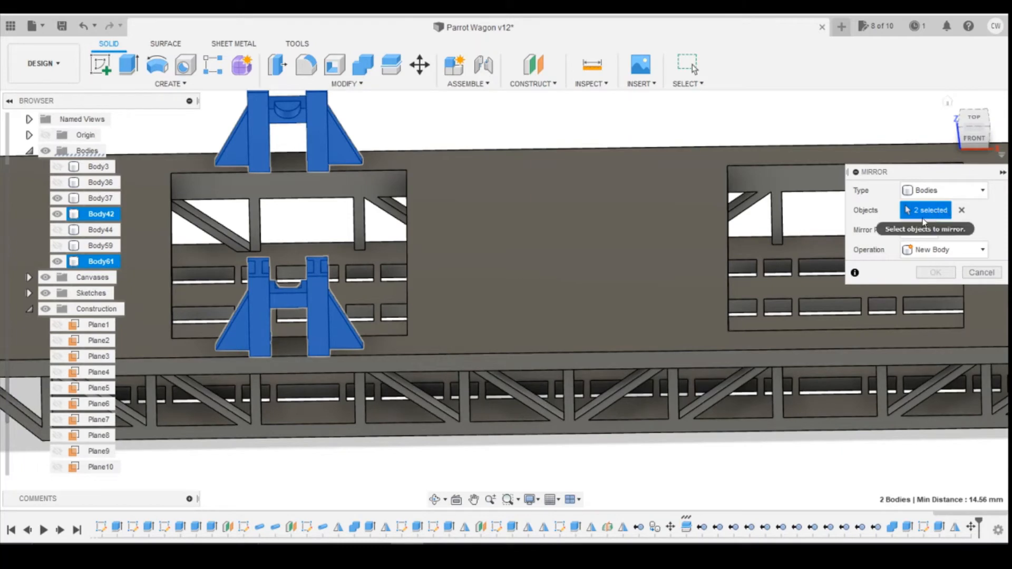
{"action": "left_click", "coordinate": [919, 230]}
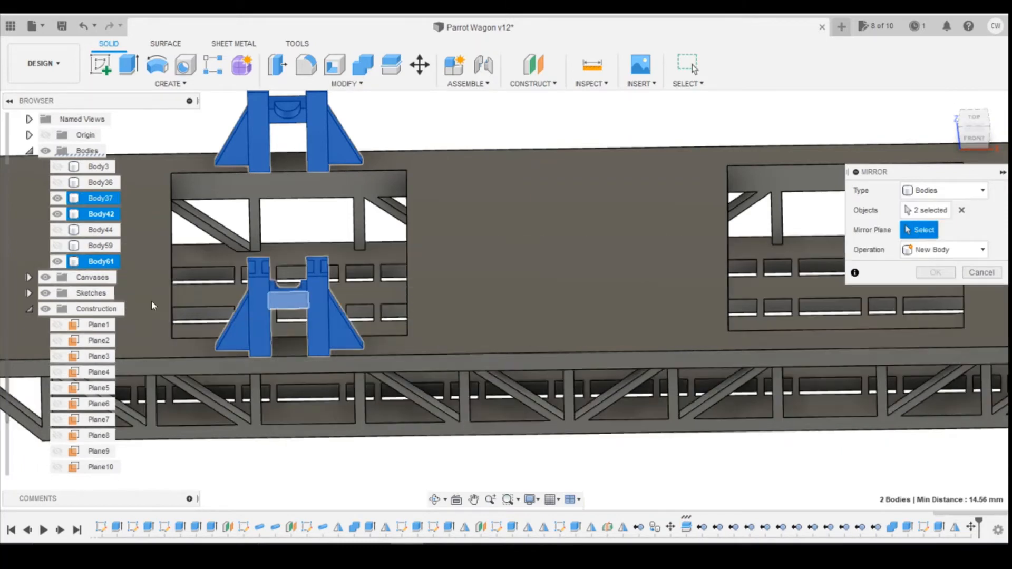
{"action": "left_click", "coordinate": [102, 326]}
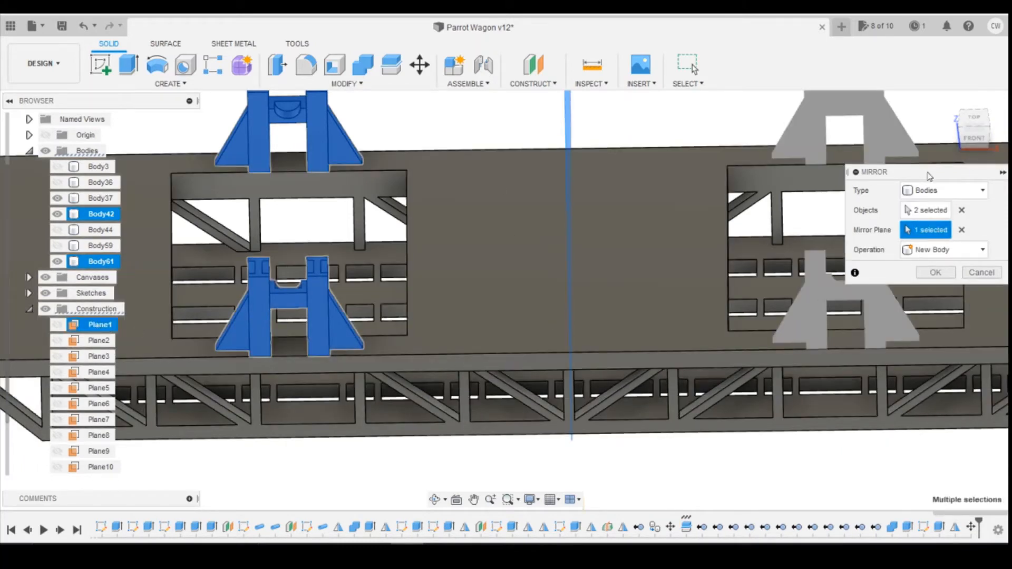
{"action": "left_click", "coordinate": [935, 272]}
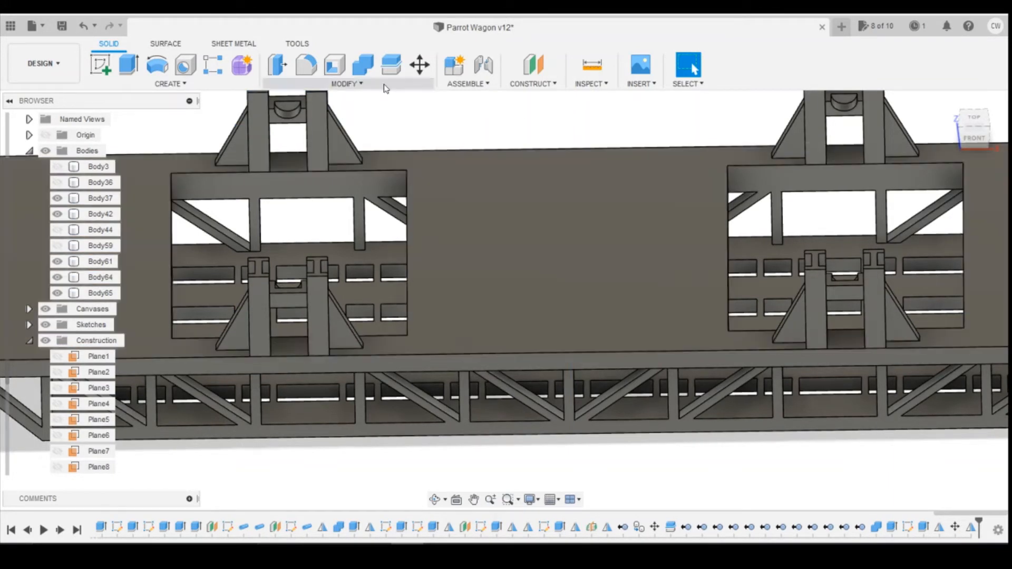
Step: Combine the wagon Body37 with the four upright brackets, Body42, Body61, Body64 and Body65, using the Join operation
{"action": "left_click", "coordinate": [363, 64]}
{"action": "left_click", "coordinate": [101, 198]}
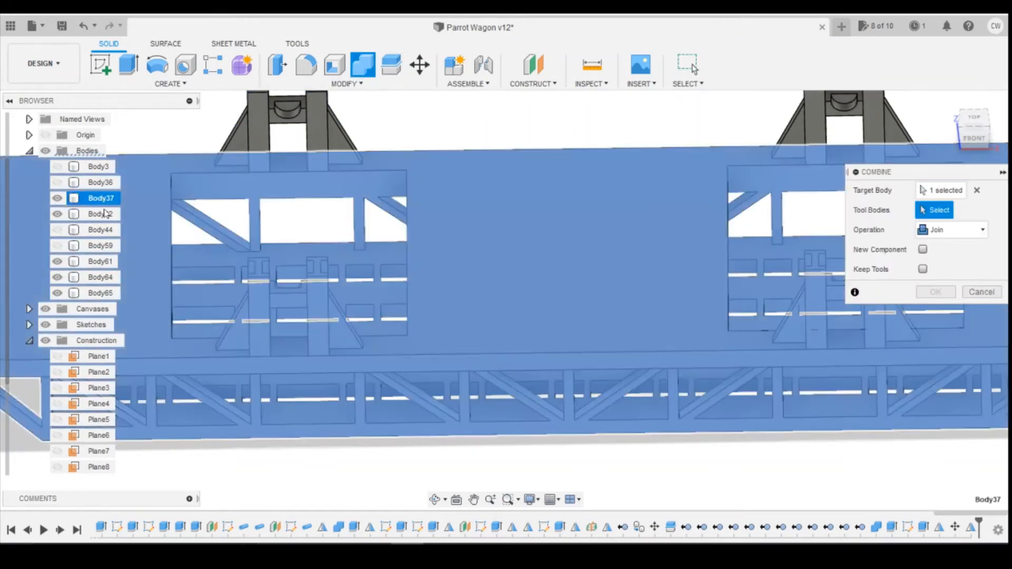
{"action": "left_click", "coordinate": [102, 214]}
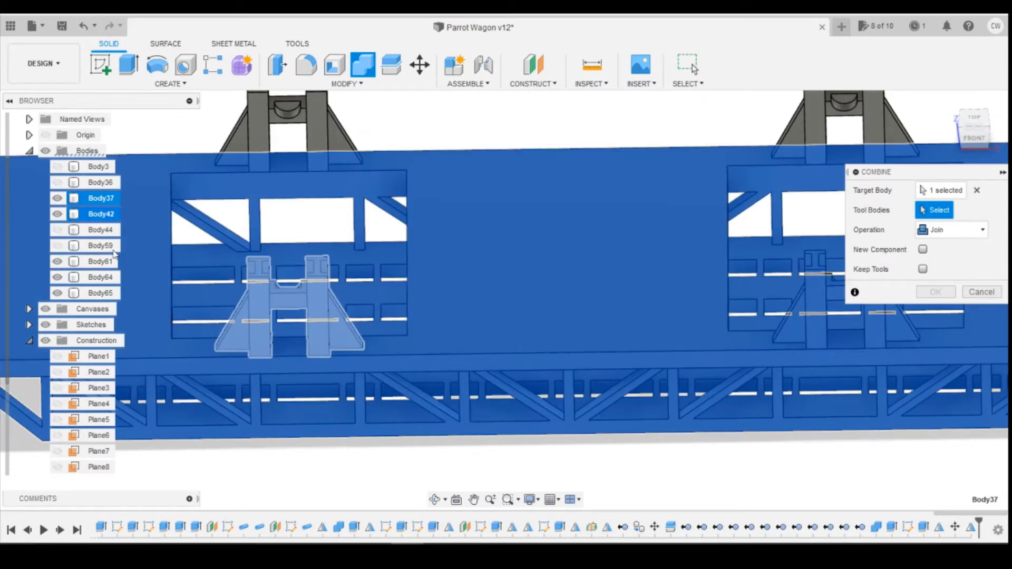
{"action": "left_click", "coordinate": [100, 277]}
{"action": "left_click", "coordinate": [100, 261]}
{"action": "left_click", "coordinate": [98, 293]}
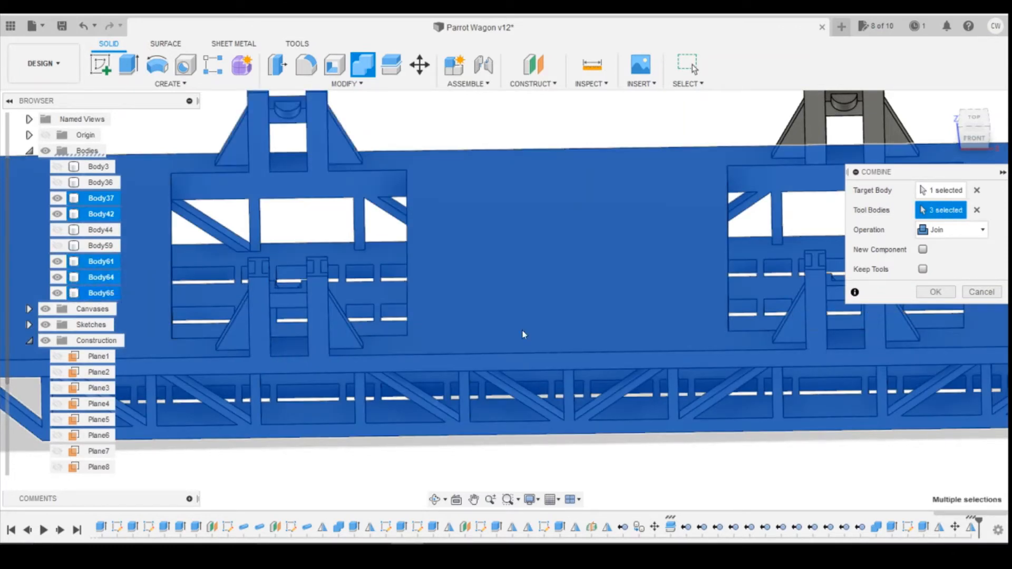
{"action": "left_click", "coordinate": [936, 292]}
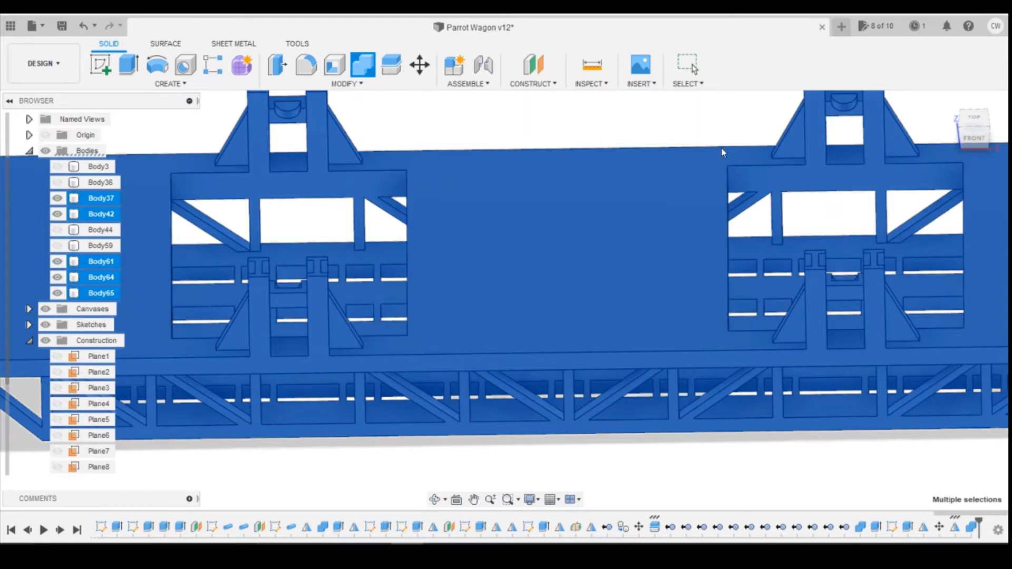
Step: Show the two small box bodies, Body44 and Body59, and check the reference photos of the real wagon for their placement
{"action": "left_click", "coordinate": [57, 214]}
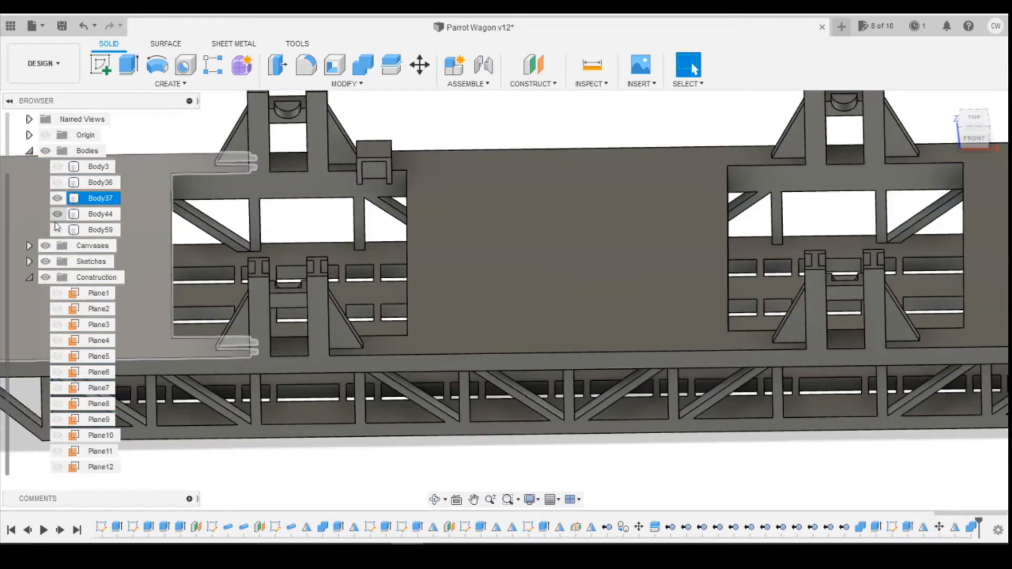
{"action": "left_click", "coordinate": [57, 229]}
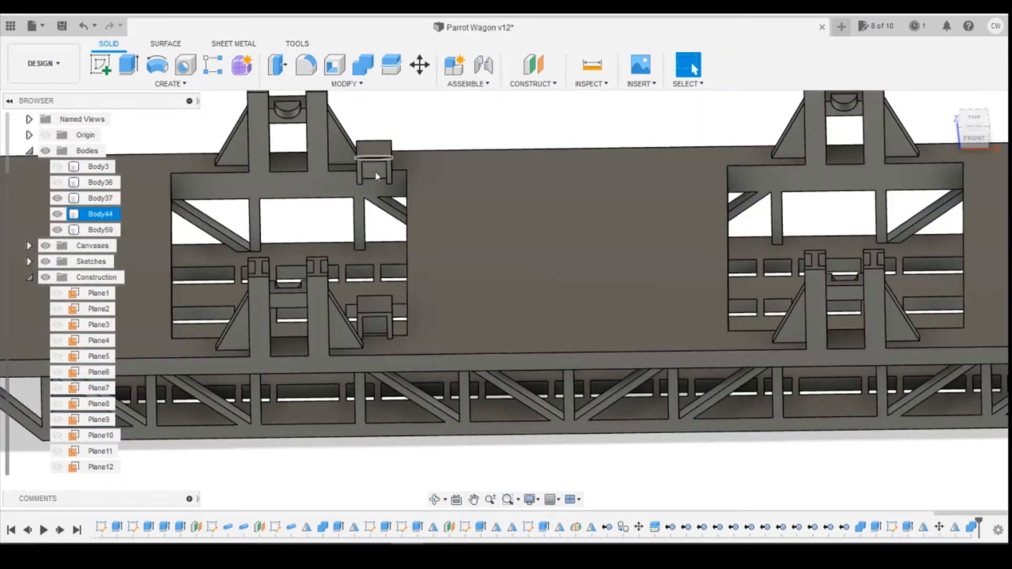
{"action": "left_click", "coordinate": [463, 495]}
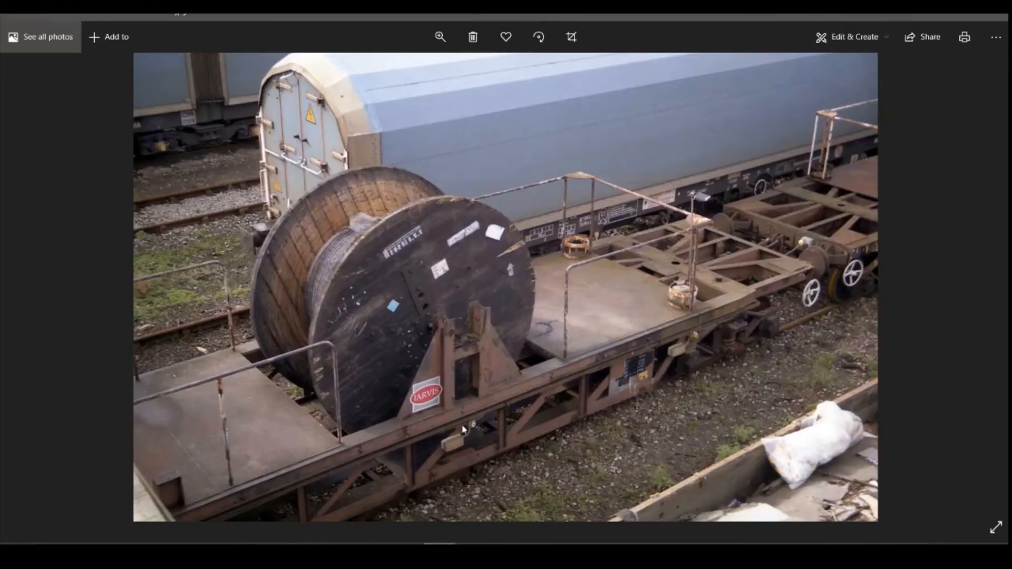
{"action": "scroll", "coordinate": [598, 368], "scroll_direction": "down", "scroll_amount": 1}
{"action": "key", "text": "Right"}
{"action": "key", "text": "Right"}
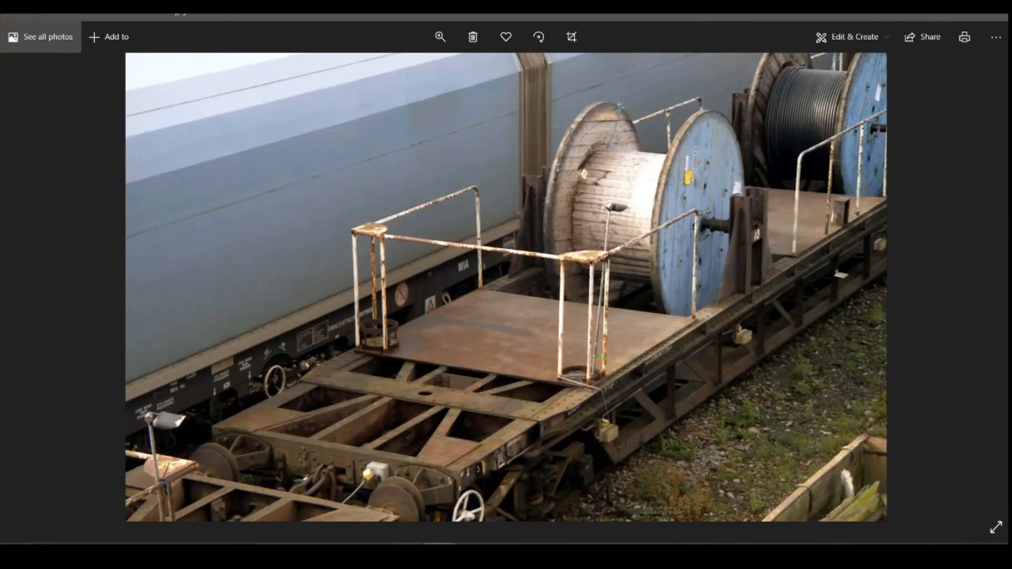
{"action": "left_click", "coordinate": [407, 548]}
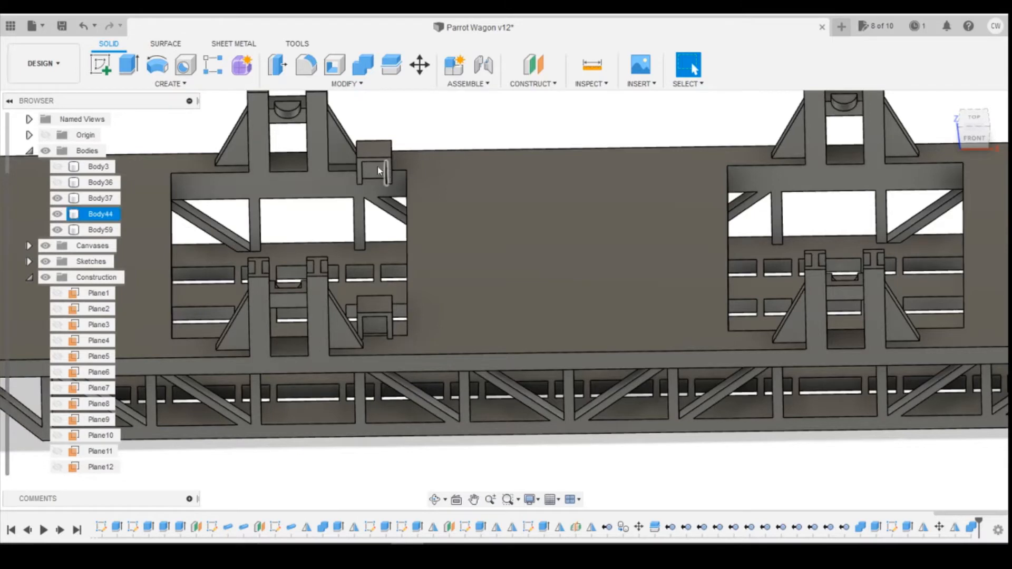
Step: Move the small boxes Body44 and Body59 together 11 mm along X to the deck area between the openings
{"action": "left_click", "coordinate": [101, 230], "text": "ctrl"}
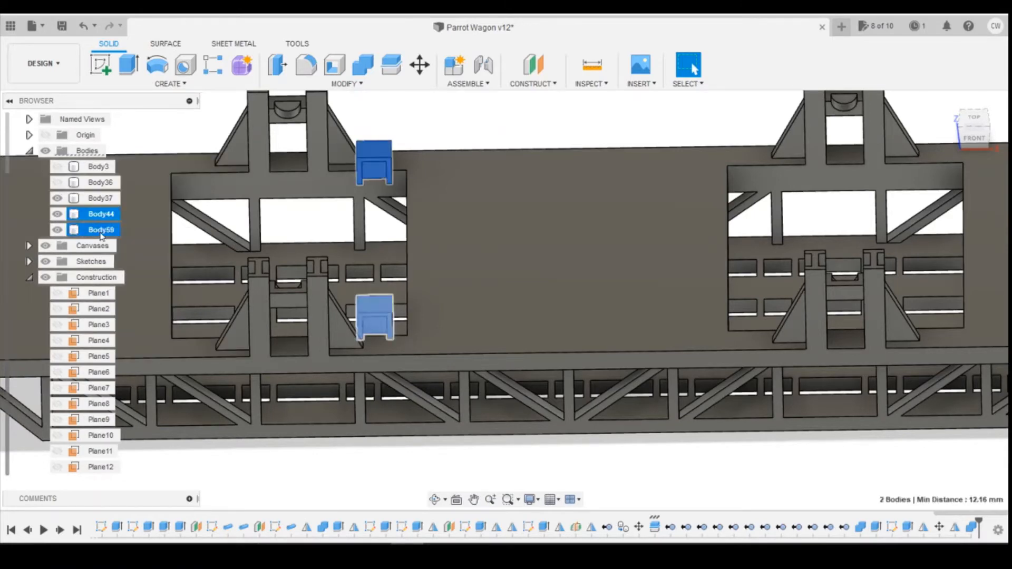
{"action": "right_click", "coordinate": [102, 236]}
{"action": "left_click", "coordinate": [136, 260]}
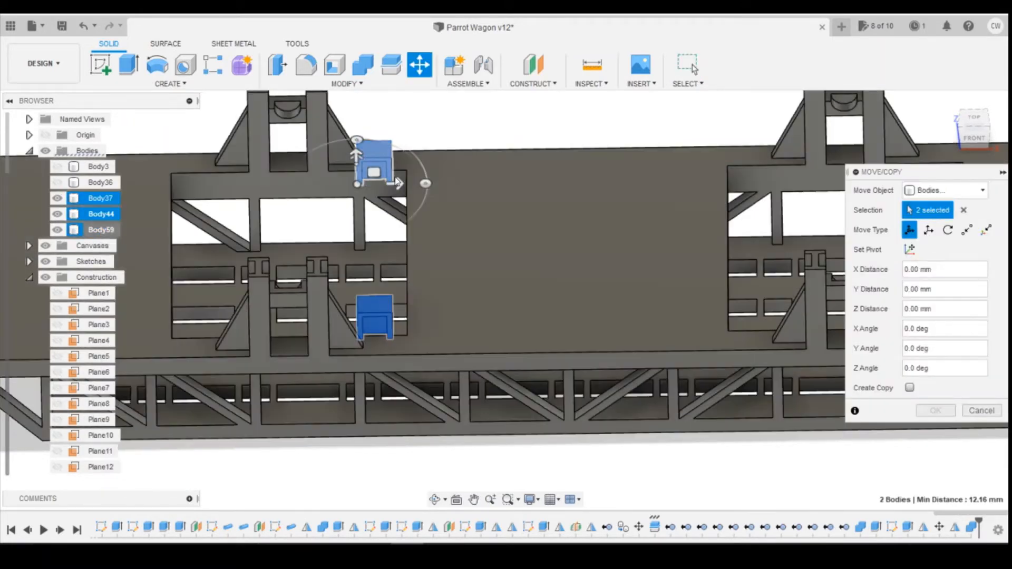
{"action": "left_click_drag", "start_coordinate": [398, 182], "coordinate": [594, 188]}
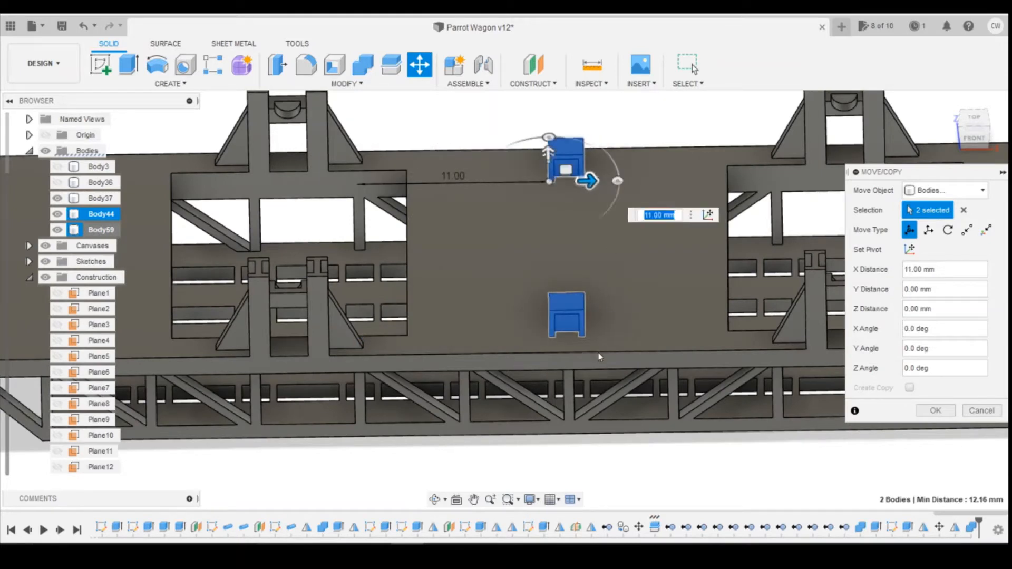
{"action": "left_click", "coordinate": [974, 138]}
{"action": "scroll", "coordinate": [557, 230], "scroll_direction": "up", "scroll_amount": 5}
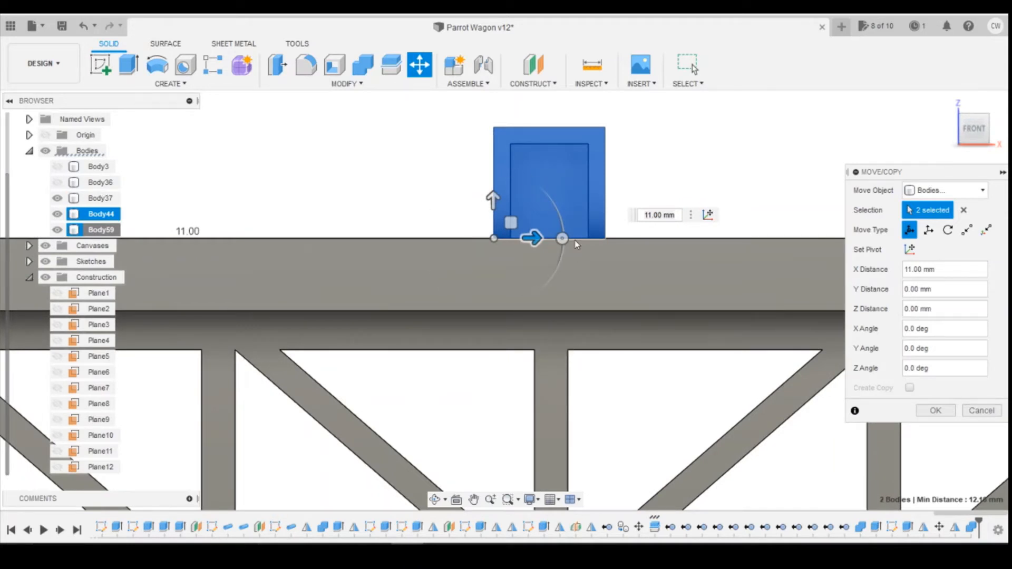
{"action": "left_click", "coordinate": [935, 410]}
{"action": "scroll", "coordinate": [681, 237], "scroll_direction": "down", "scroll_amount": 5}
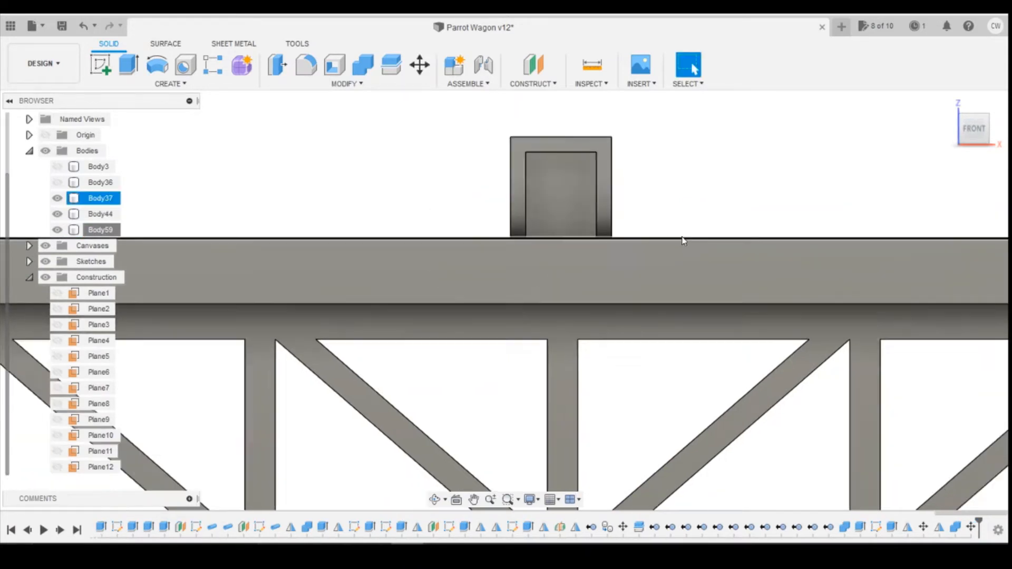
Step: Combine the two small boxes, Body44 and Body59, with the wagon Body37 using the Join operation
{"action": "scroll", "coordinate": [814, 179], "scroll_direction": "down", "scroll_amount": 1}
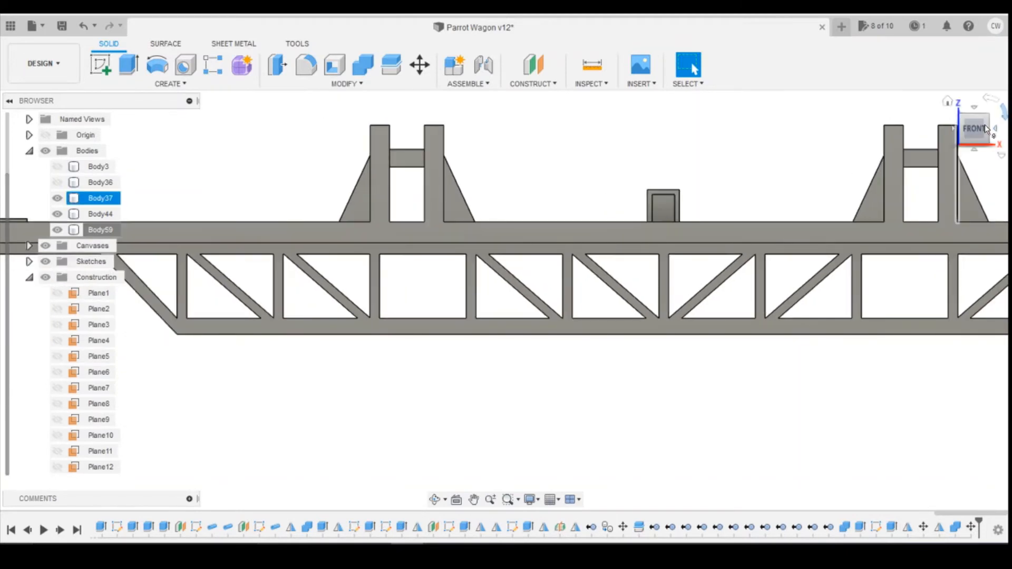
{"action": "left_click_drag", "start_coordinate": [980, 132], "coordinate": [978, 150]}
{"action": "left_click", "coordinate": [363, 65]}
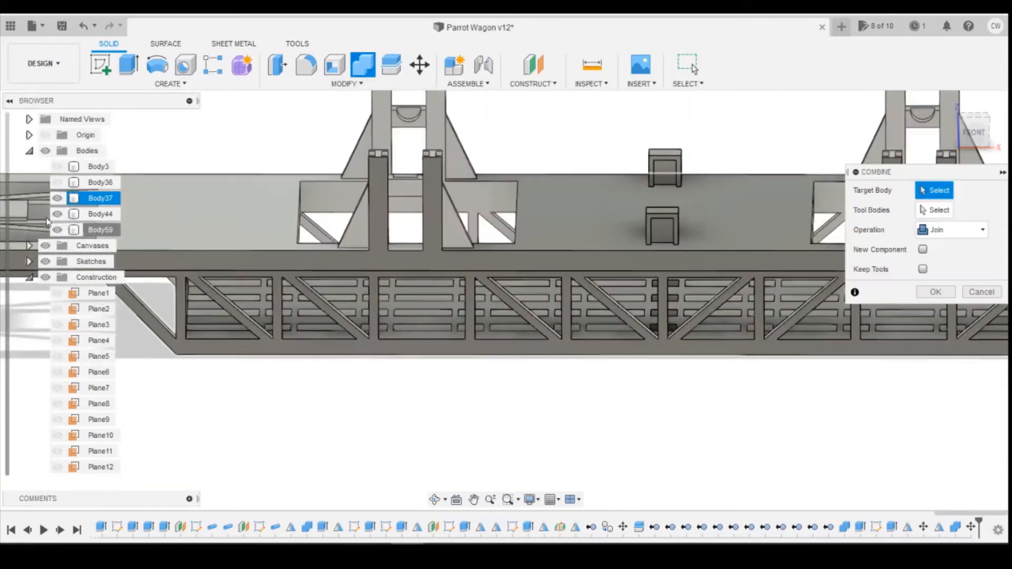
{"action": "left_click", "coordinate": [100, 198]}
{"action": "left_click", "coordinate": [100, 213]}
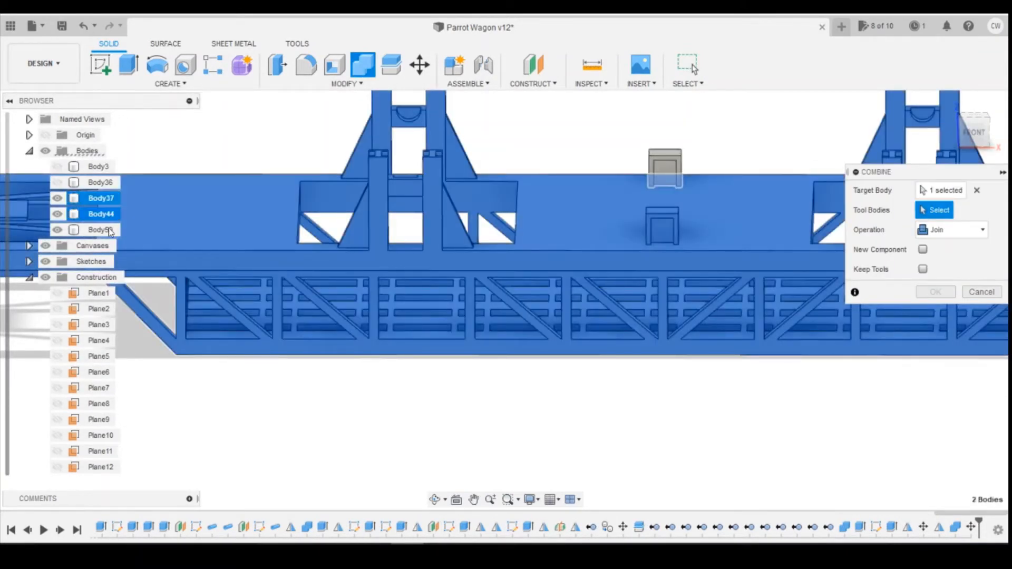
{"action": "left_click", "coordinate": [108, 230]}
{"action": "left_click", "coordinate": [938, 296]}
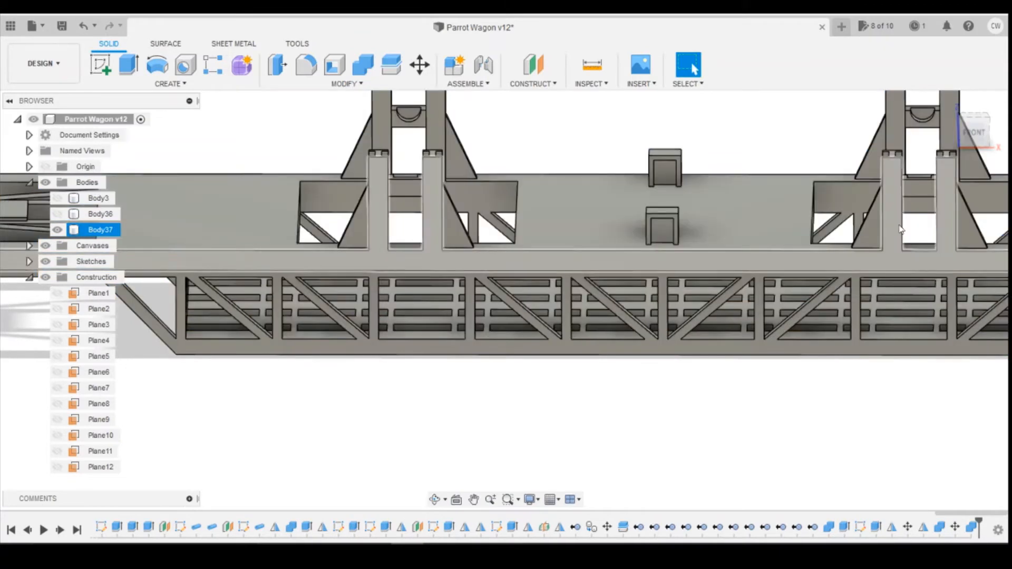
Step: Show the other two wagon bodies, Body36 and Body3, and look over all three variants together
{"action": "scroll", "coordinate": [535, 224], "scroll_direction": "down", "scroll_amount": 3}
{"action": "left_click", "coordinate": [57, 213]}
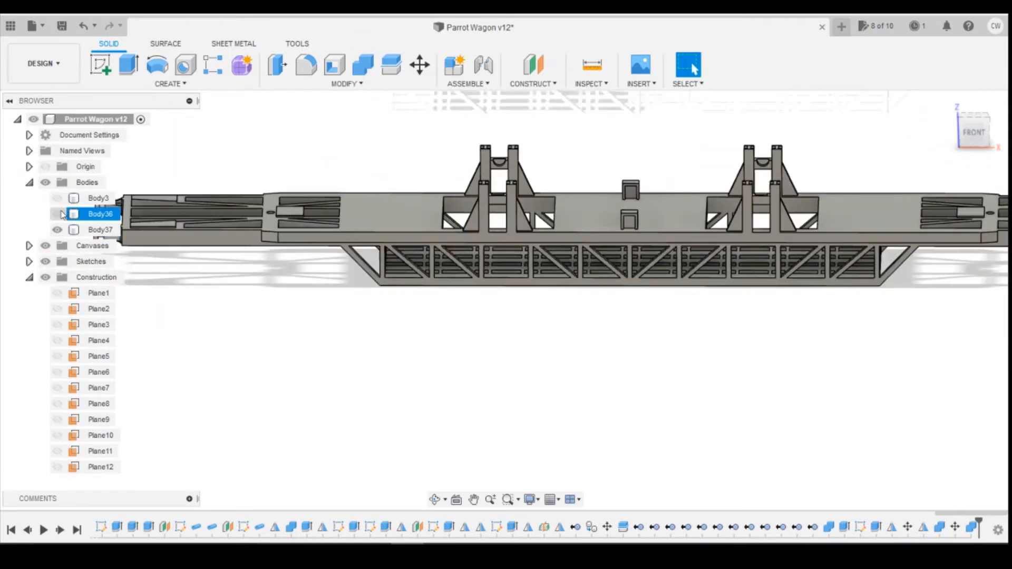
{"action": "left_click", "coordinate": [57, 198]}
{"action": "scroll", "coordinate": [303, 270], "scroll_direction": "down", "scroll_amount": 5}
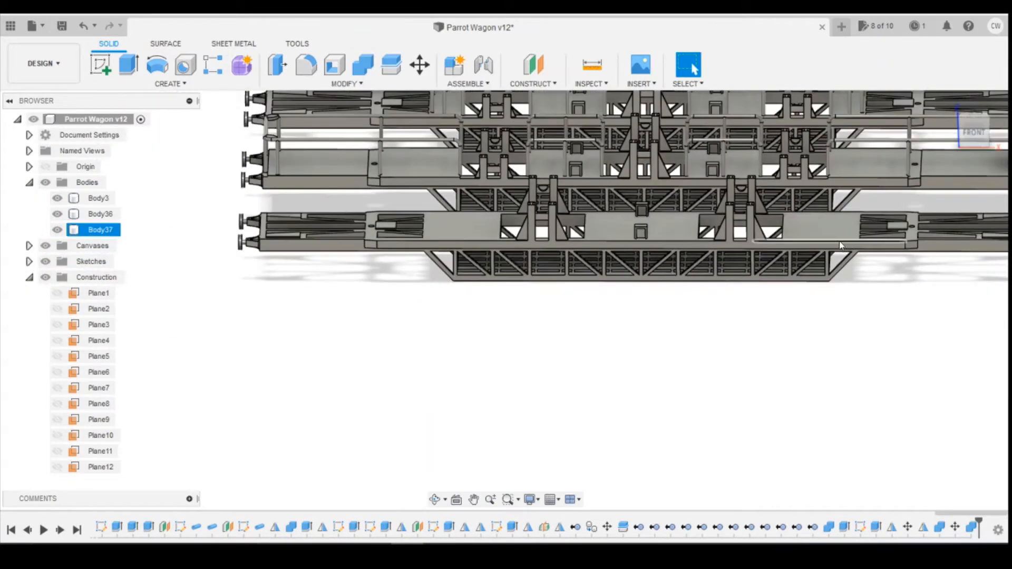
{"action": "mouse_move", "coordinate": [969, 135]}
{"action": "left_mouse_down"}
{"action": "mouse_move", "coordinate": [942, 123]}
{"action": "mouse_move", "coordinate": [952, 143]}
{"action": "left_mouse_up"}
{"action": "scroll", "coordinate": [662, 355], "scroll_direction": "down", "scroll_amount": 2}
{"action": "scroll", "coordinate": [642, 280], "scroll_direction": "up", "scroll_amount": 2}
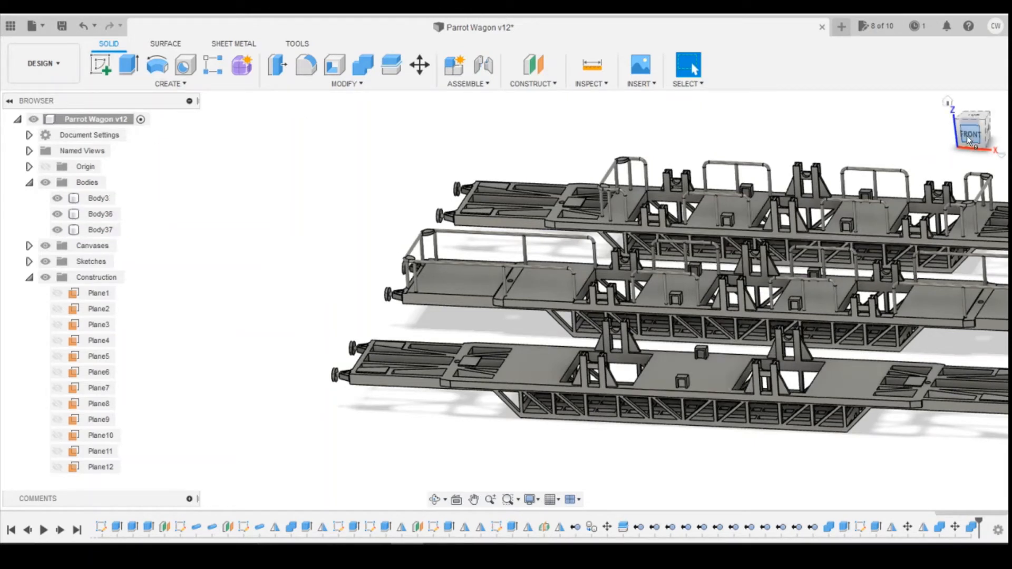
{"action": "left_click_drag", "start_coordinate": [966, 135], "coordinate": [946, 158]}
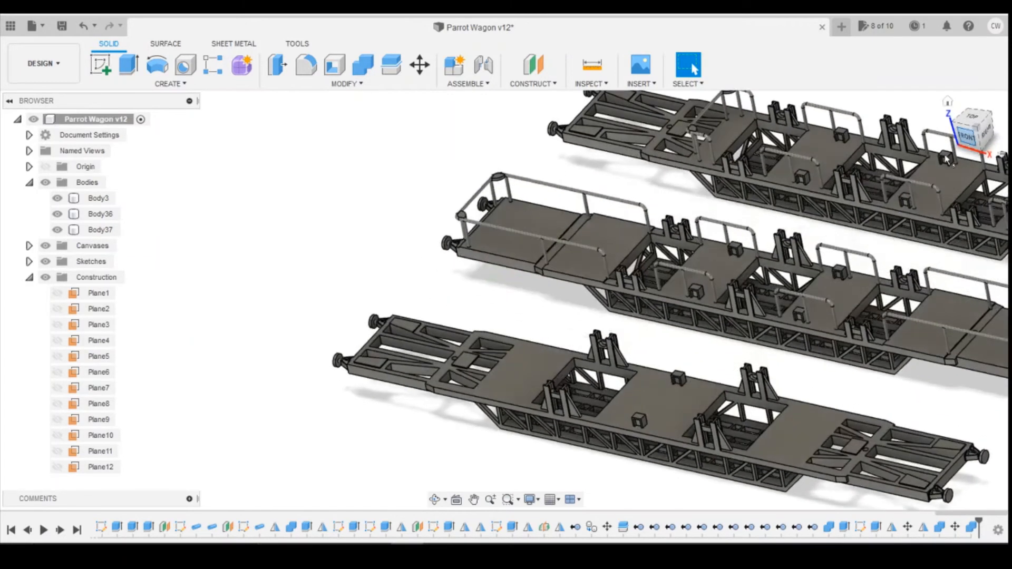
Step: Examine construction planes Plane3 and Plane7 from above, including the feature definition of Plane7, as possible references for the two-opening wagon
{"action": "left_click", "coordinate": [92, 324]}
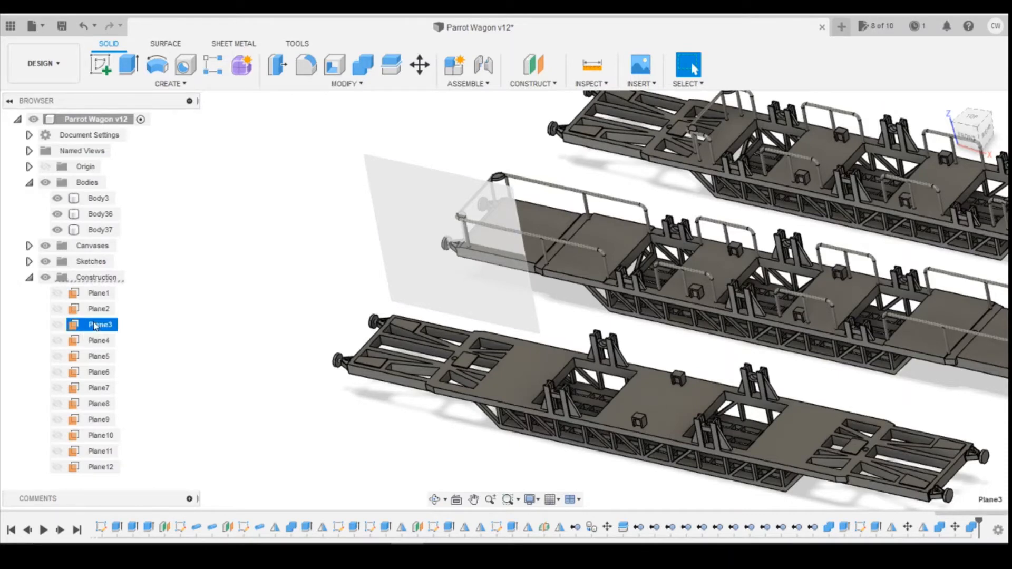
{"action": "left_click", "coordinate": [969, 119]}
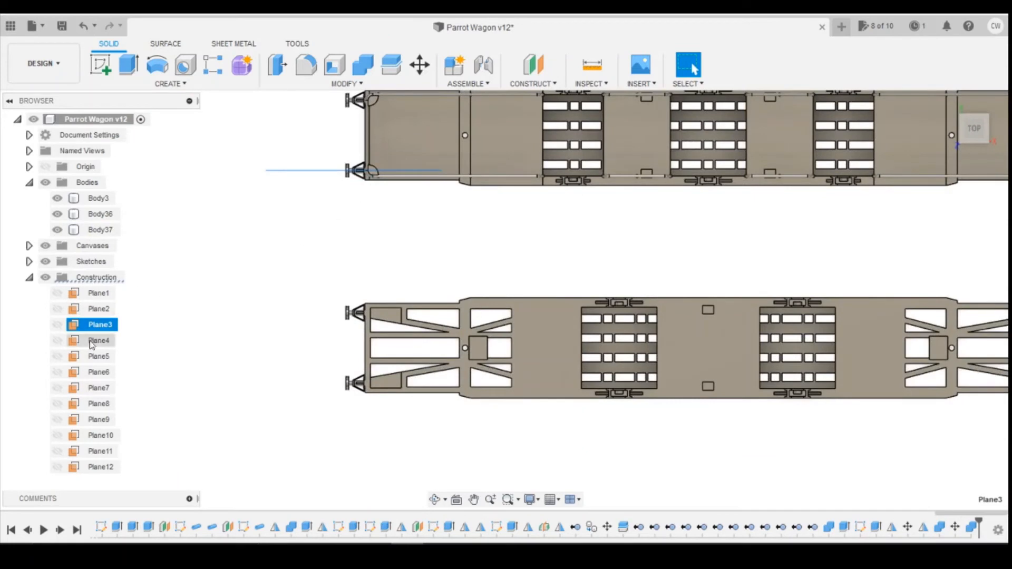
{"action": "left_click", "coordinate": [96, 390]}
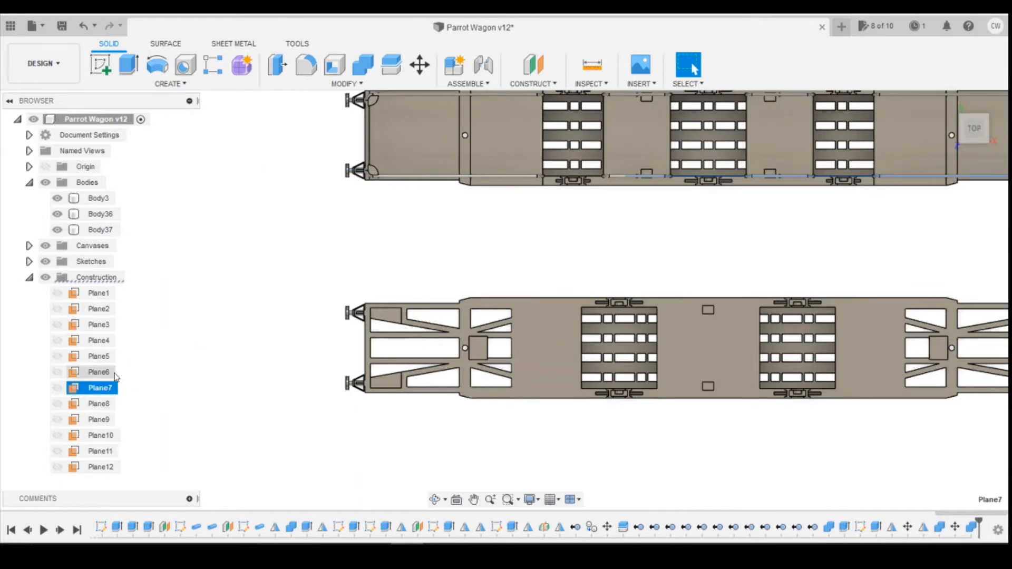
{"action": "right_click", "coordinate": [106, 387]}
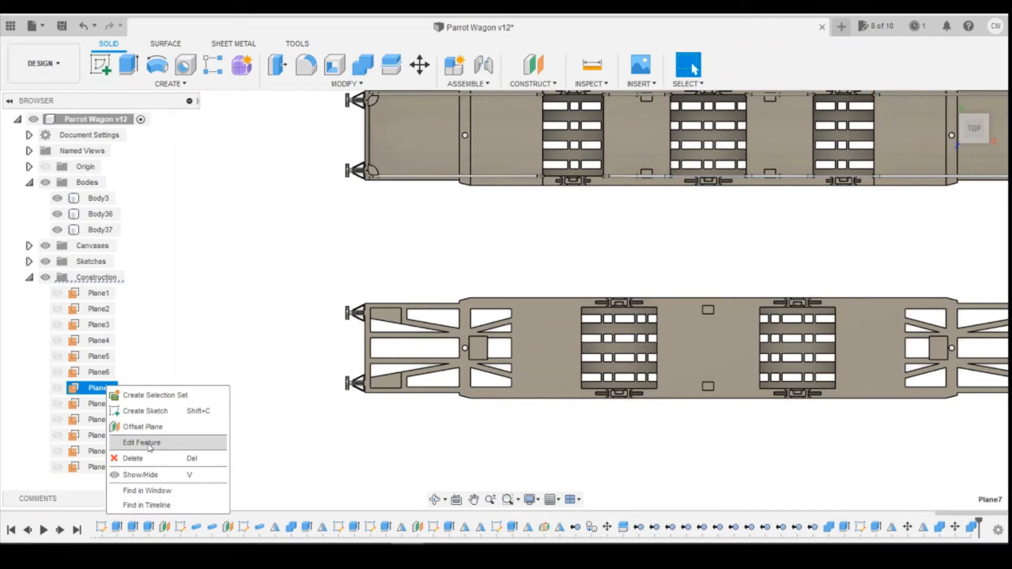
{"action": "left_click", "coordinate": [152, 443]}
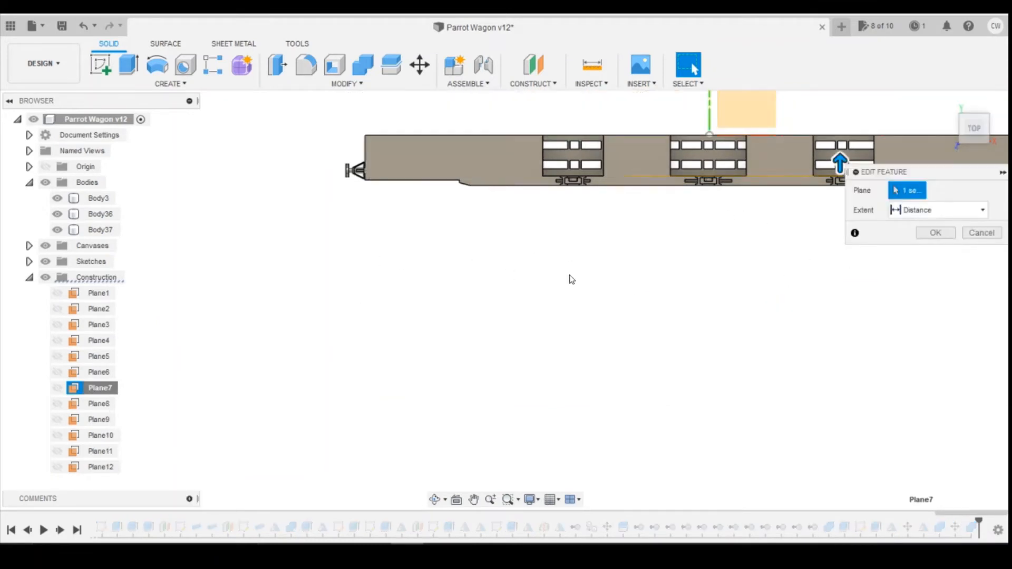
{"action": "scroll", "coordinate": [699, 196], "scroll_direction": "up", "scroll_amount": 10}
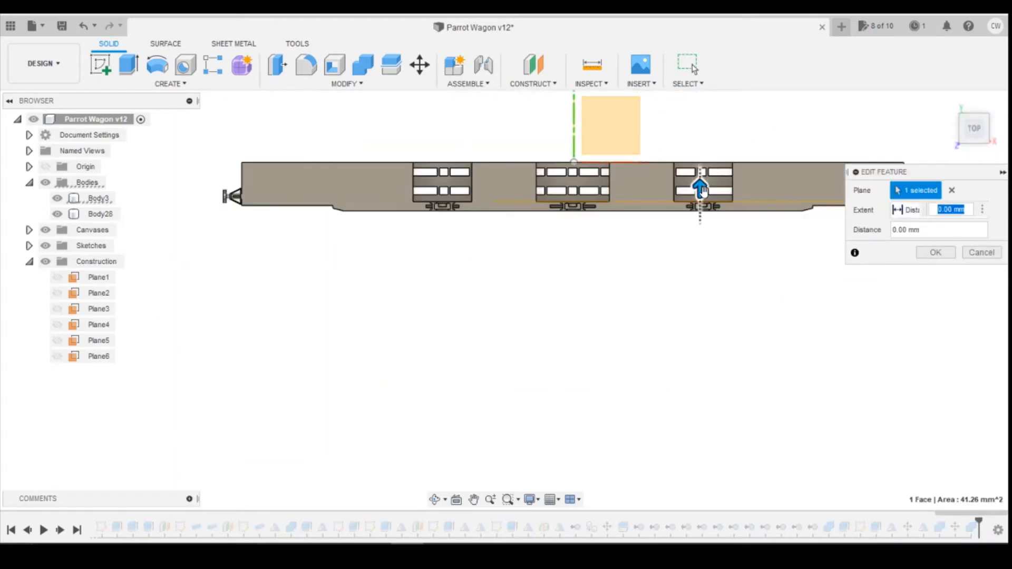
{"action": "scroll", "coordinate": [713, 208], "scroll_direction": "up", "scroll_amount": 2}
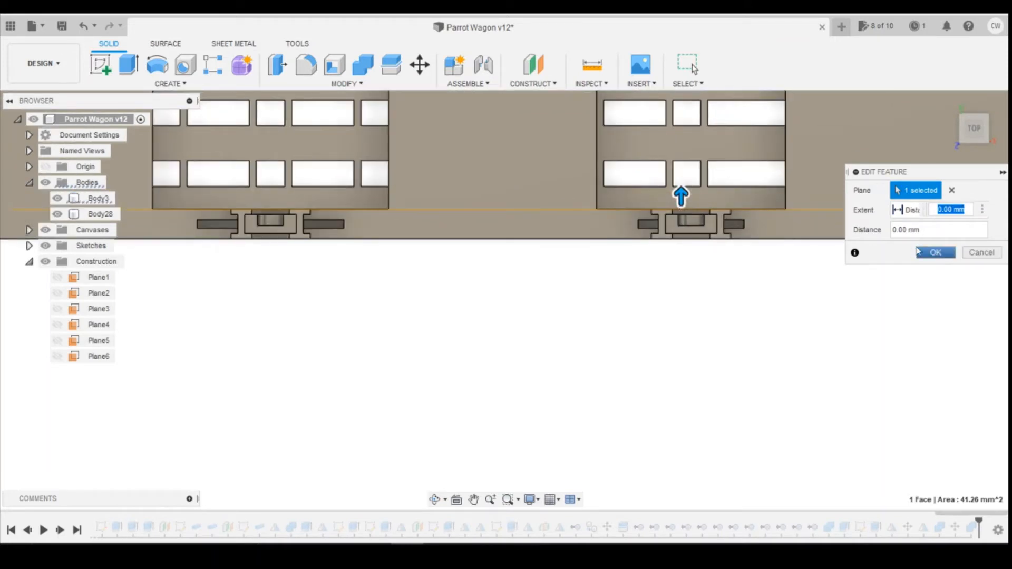
{"action": "left_click", "coordinate": [981, 253]}
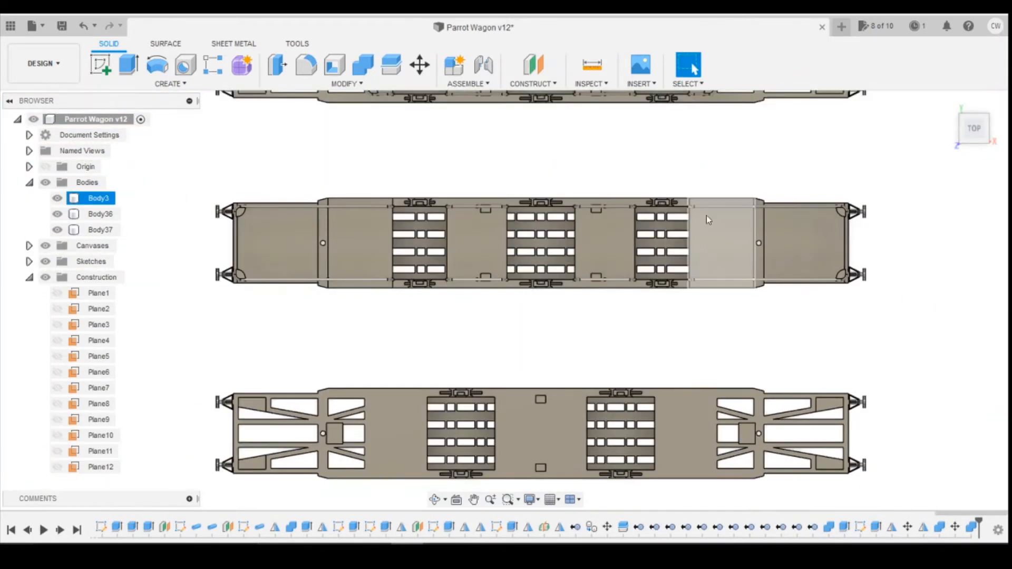
{"action": "scroll", "coordinate": [638, 341], "scroll_direction": "down", "scroll_amount": 3}
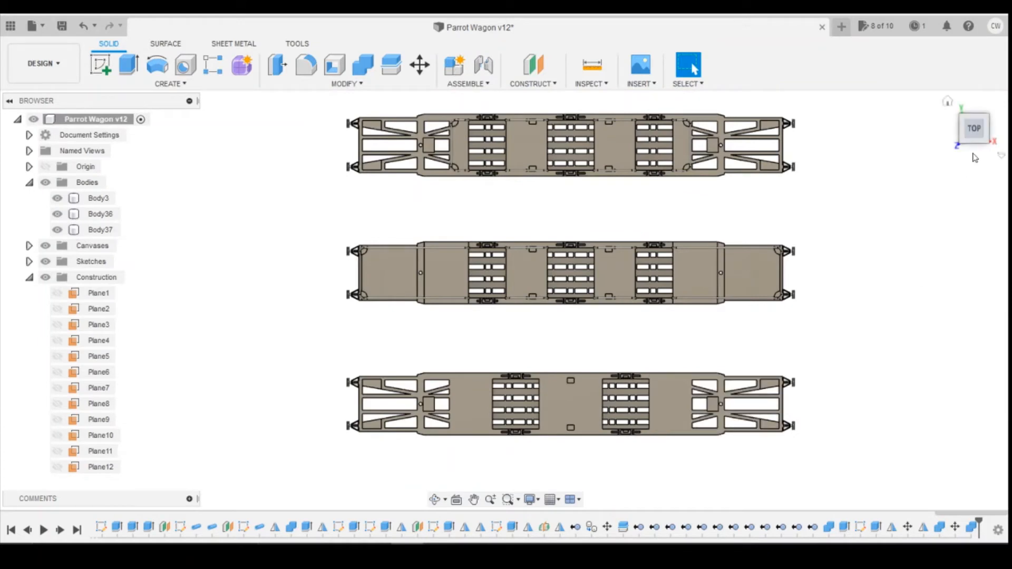
Step: Create an offset plane from the lengthwise vertical face of the upright bracket at the first deck opening of Body37
{"action": "left_click_drag", "start_coordinate": [970, 126], "coordinate": [711, 66]}
{"action": "left_click", "coordinate": [536, 63]}
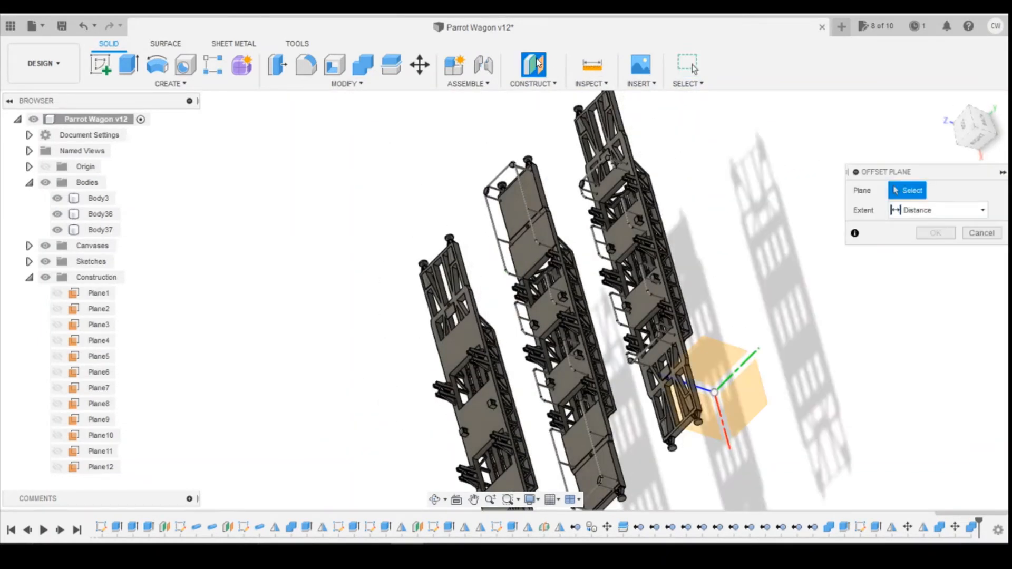
{"action": "scroll", "coordinate": [453, 400], "scroll_direction": "up", "scroll_amount": 5}
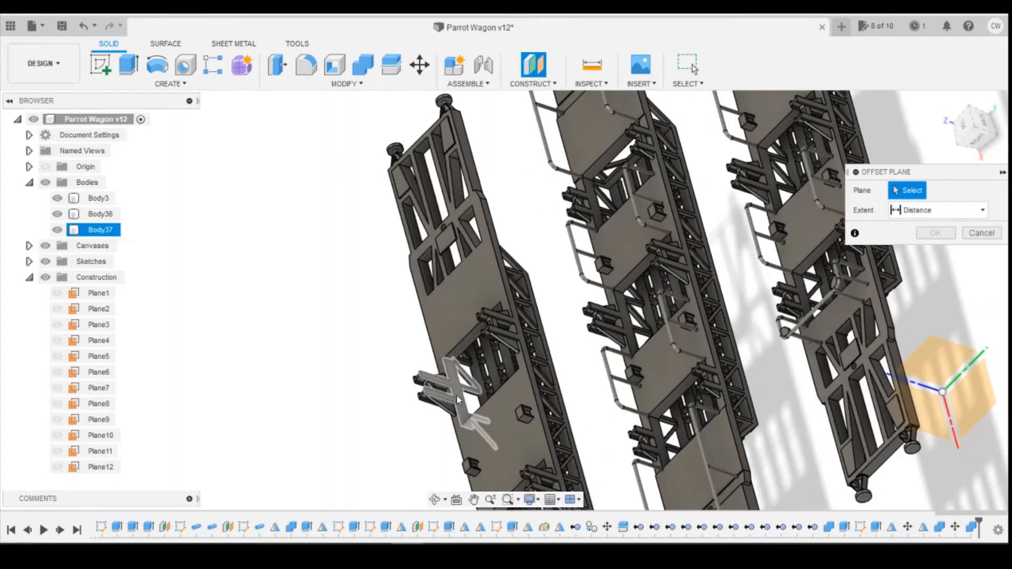
{"action": "left_click", "coordinate": [457, 402]}
{"action": "left_click", "coordinate": [936, 253]}
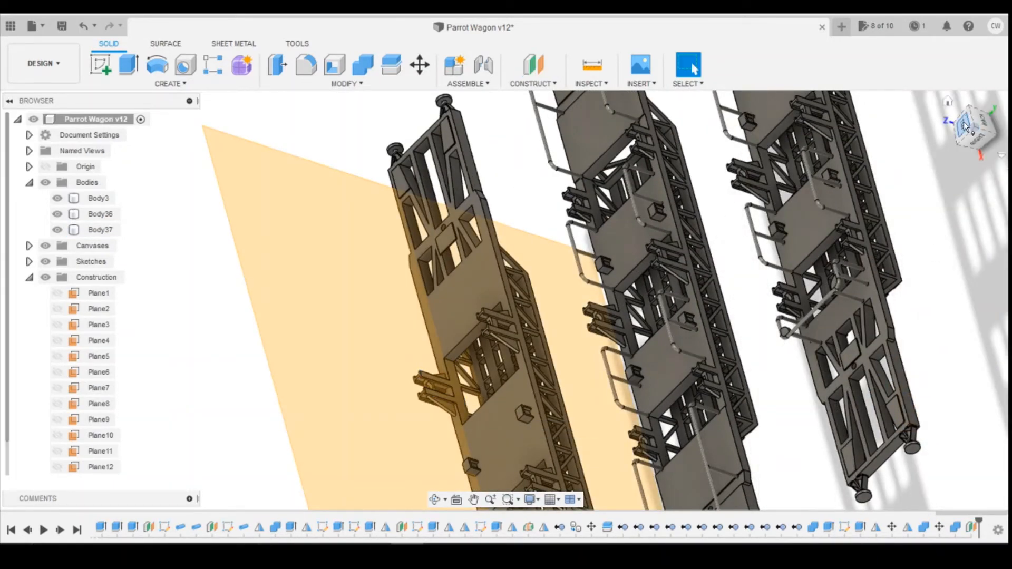
Step: Start a sketch on the new offset plane and project the two near corners of the central deck beside the openings
{"action": "left_click", "coordinate": [994, 117]}
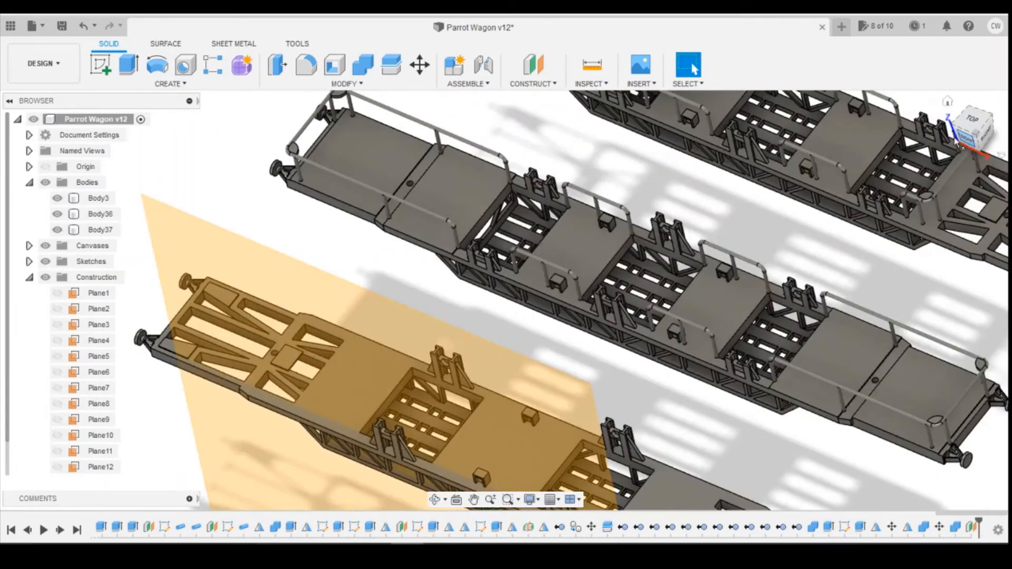
{"action": "left_click", "coordinate": [959, 139]}
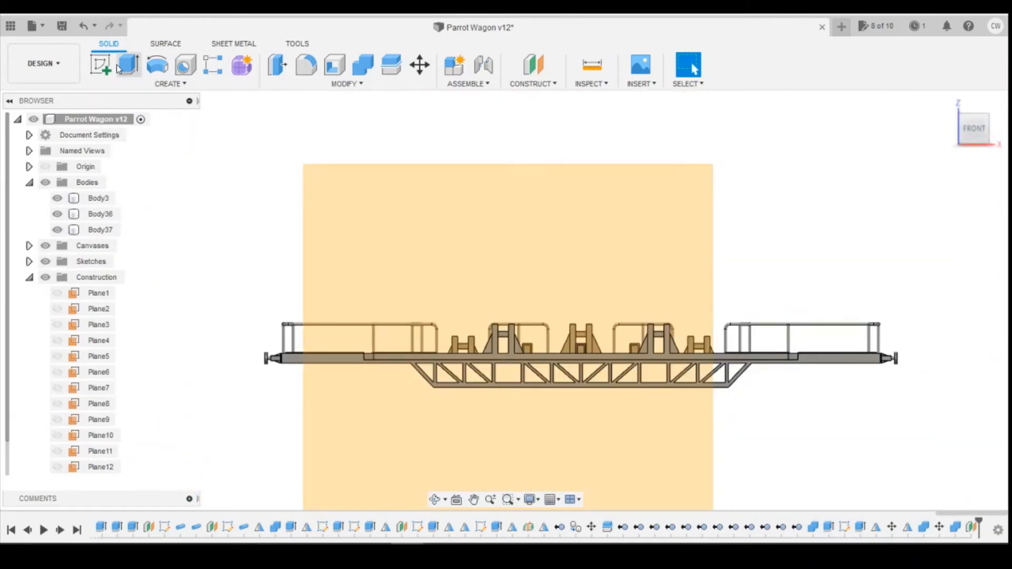
{"action": "left_click", "coordinate": [103, 66]}
{"action": "left_click", "coordinate": [607, 285]}
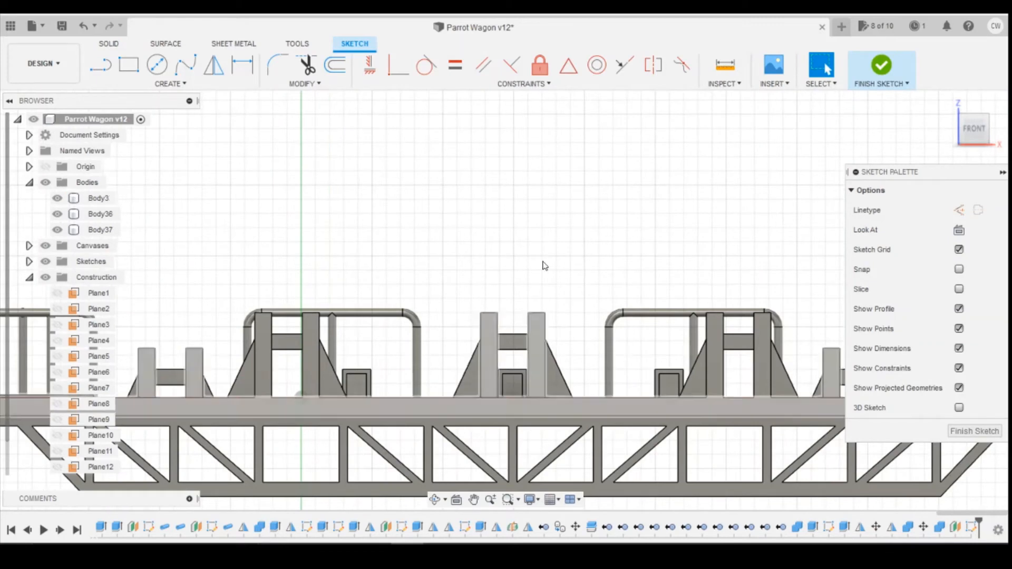
{"action": "middle_click_drag", "start_coordinate": [505, 297], "coordinate": [499, 368], "text": "shift"}
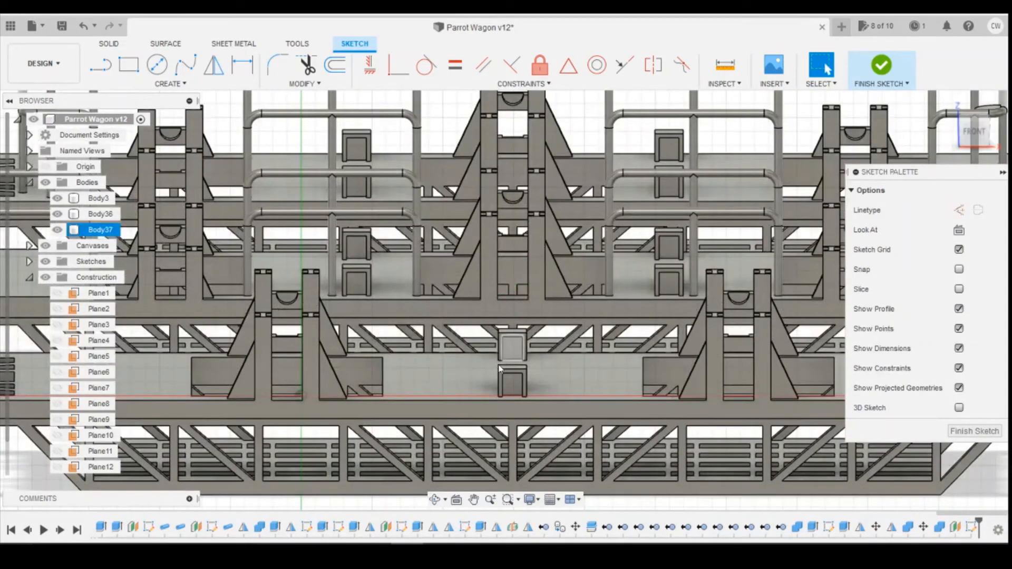
{"action": "key", "text": "p"}
{"action": "left_click", "coordinate": [383, 396]}
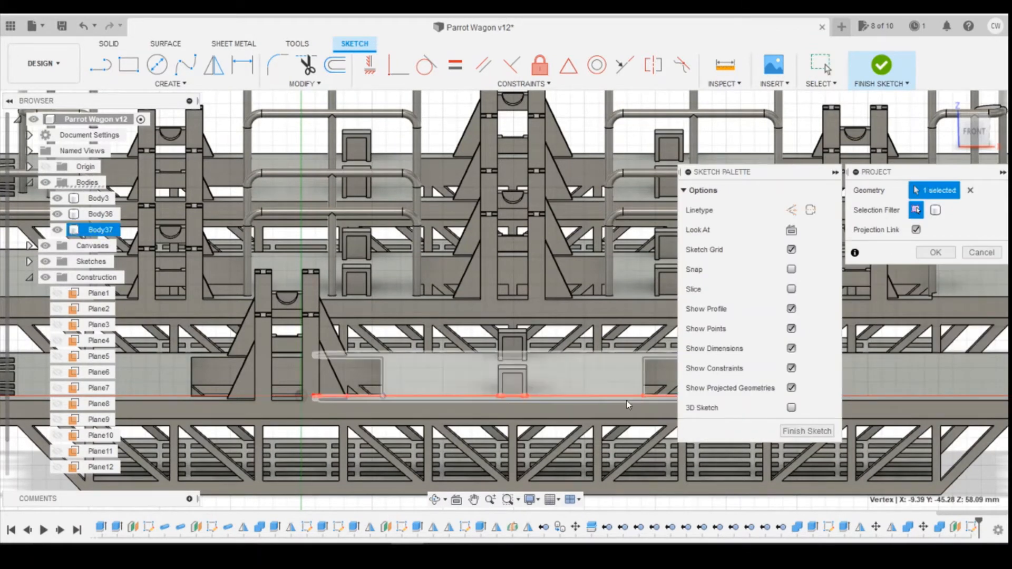
{"action": "left_click", "coordinate": [643, 396]}
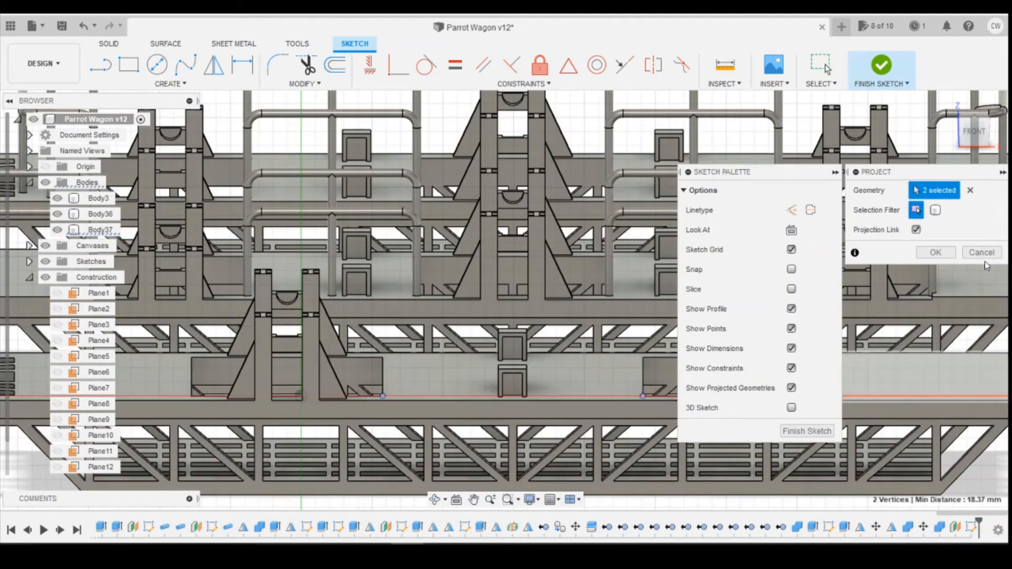
{"action": "left_click", "coordinate": [935, 252]}
{"action": "left_click", "coordinate": [974, 132]}
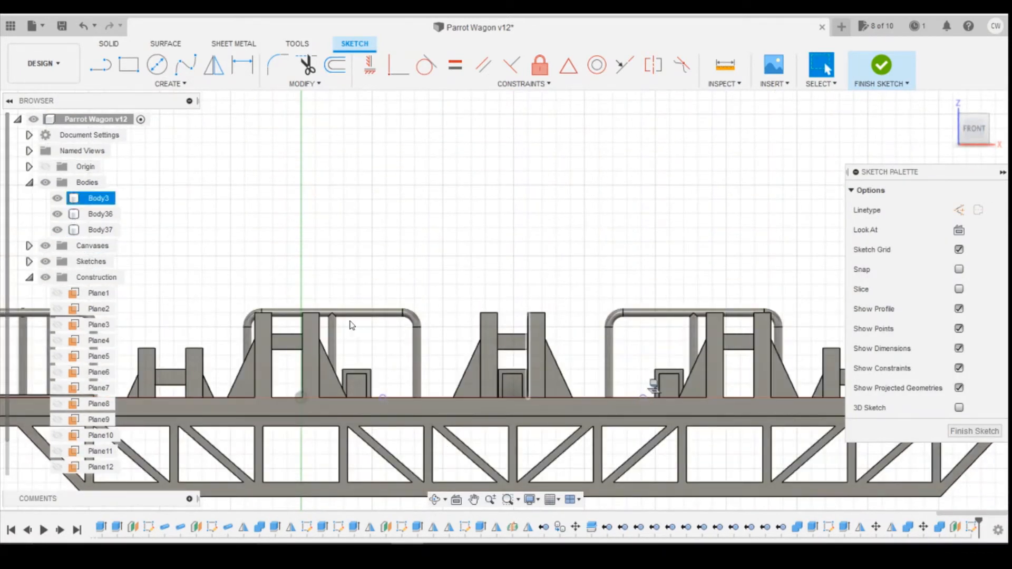
{"action": "key", "text": "l"}
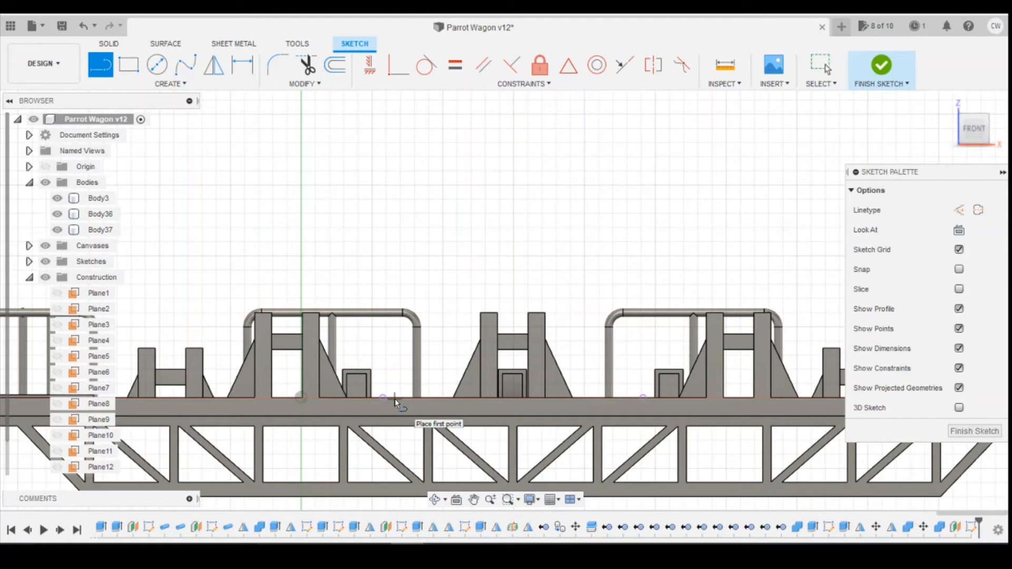
{"action": "left_click", "coordinate": [394, 399]}
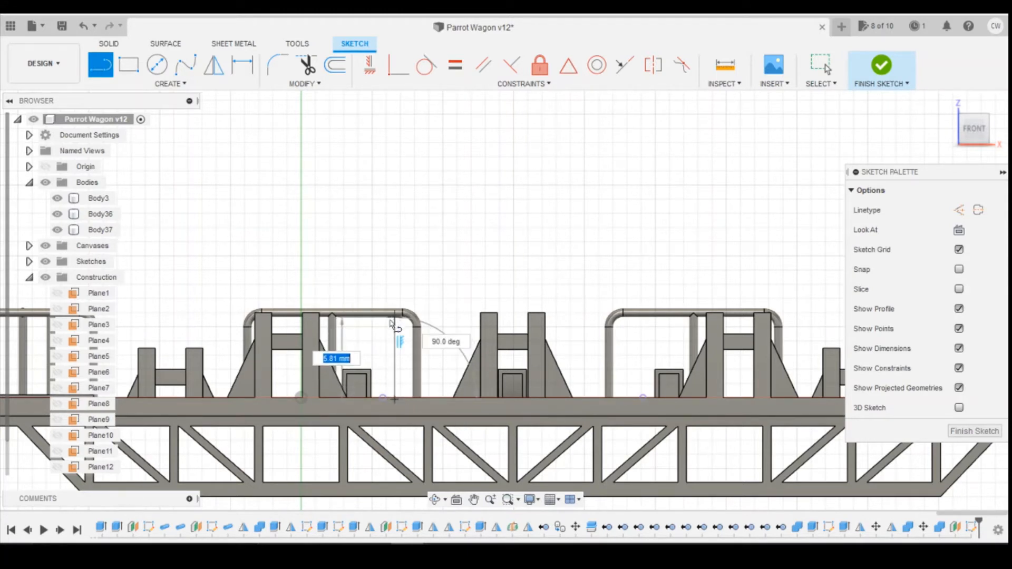
{"action": "key", "text": "Escape"}
Step: Project the top face of Body37's central deck, between the two openings, into the sketch
{"action": "left_click_drag", "start_coordinate": [973, 130], "coordinate": [976, 150]}
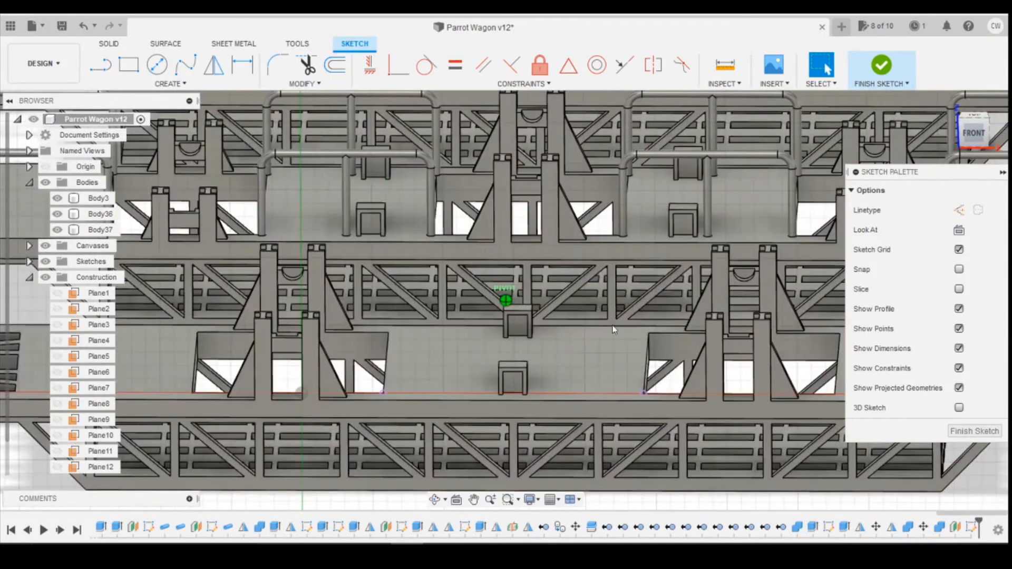
{"action": "key", "text": "p"}
{"action": "left_click", "coordinate": [458, 372]}
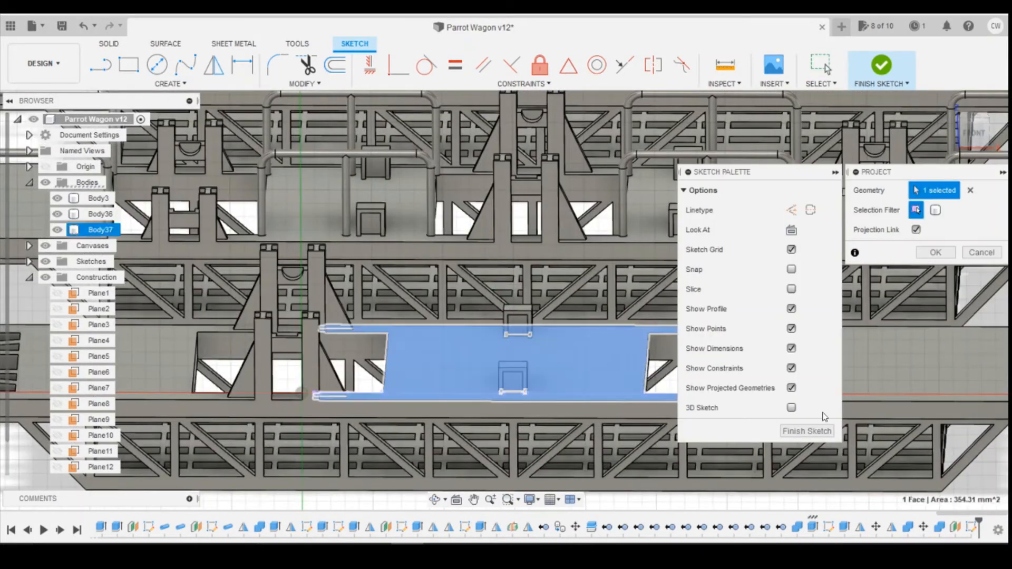
{"action": "key", "text": "Return"}
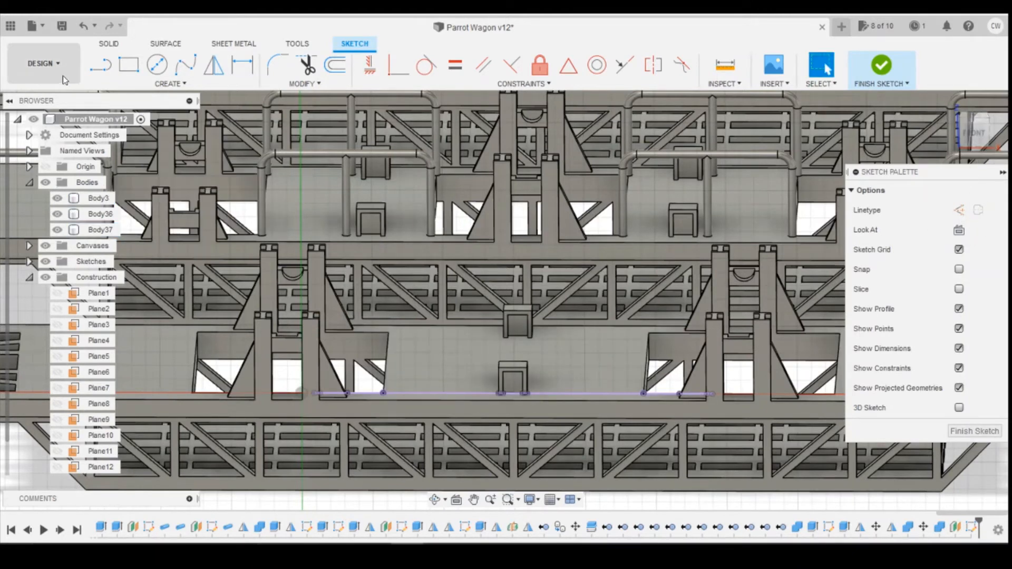
Step: Draw a 6 mm vertical line up from the projected deck edge, just inside the first opening's corner point
{"action": "key", "text": "l"}
{"action": "left_click", "coordinate": [974, 132]}
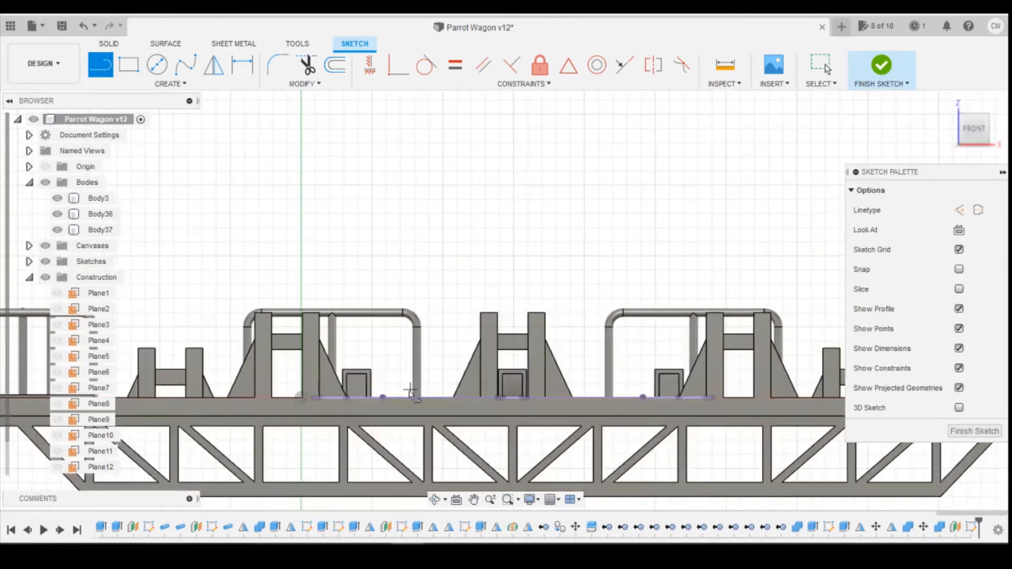
{"action": "left_click", "coordinate": [393, 398]}
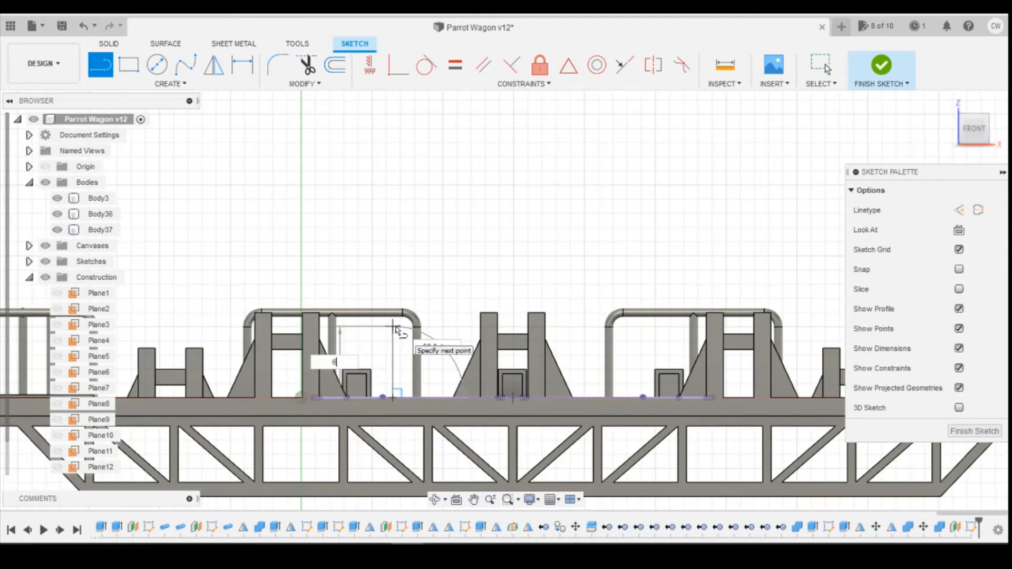
{"action": "key", "text": "Return"}
{"action": "key", "text": "Escape"}
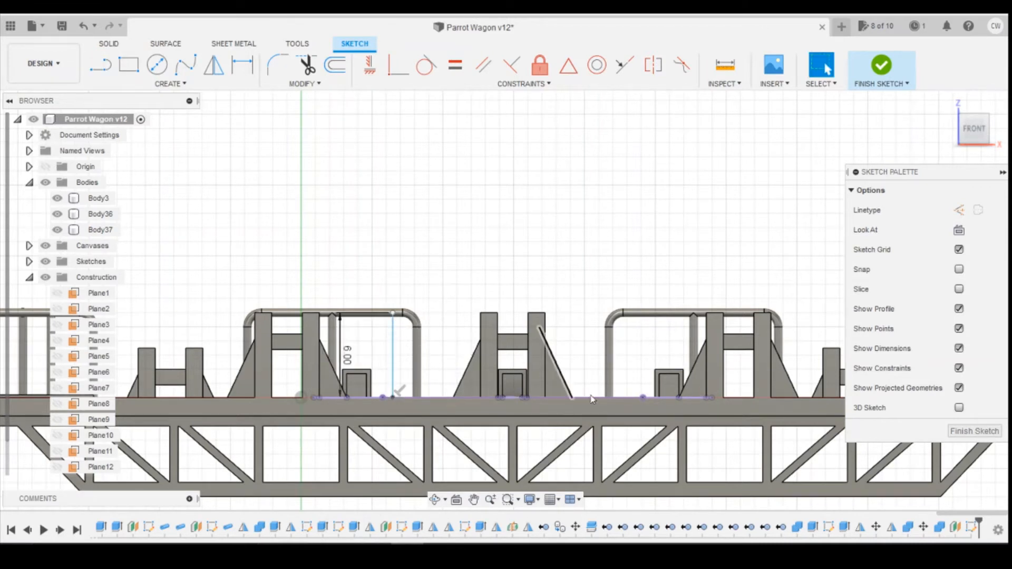
Step: Draw a second 6 mm vertical line up from the projected deck edge, just inside the second opening's corner point
{"action": "left_click", "coordinate": [103, 71]}
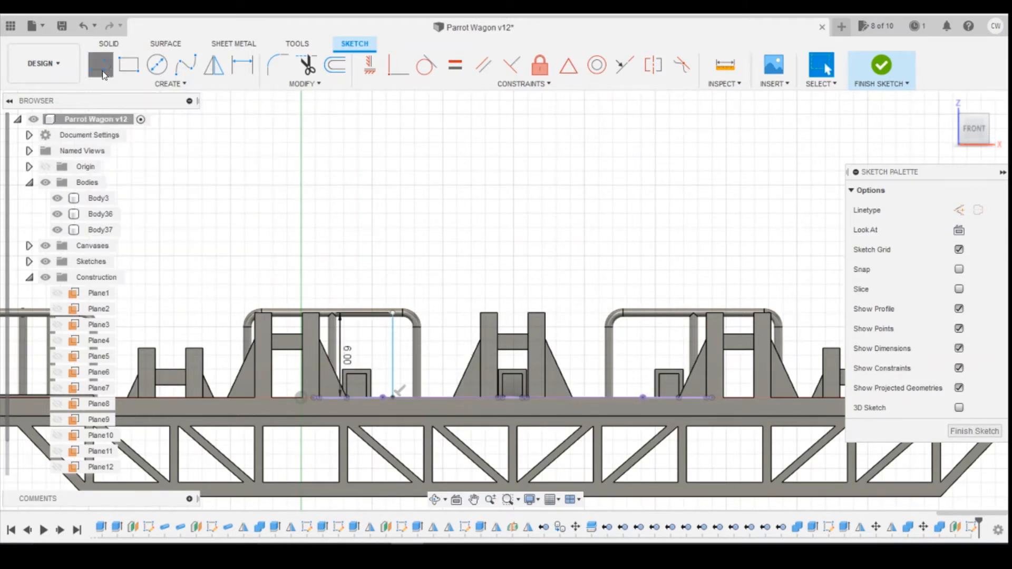
{"action": "left_click", "coordinate": [629, 397]}
{"action": "type", "text": "6"}
{"action": "key", "text": "Return"}
{"action": "key", "text": "Escape"}
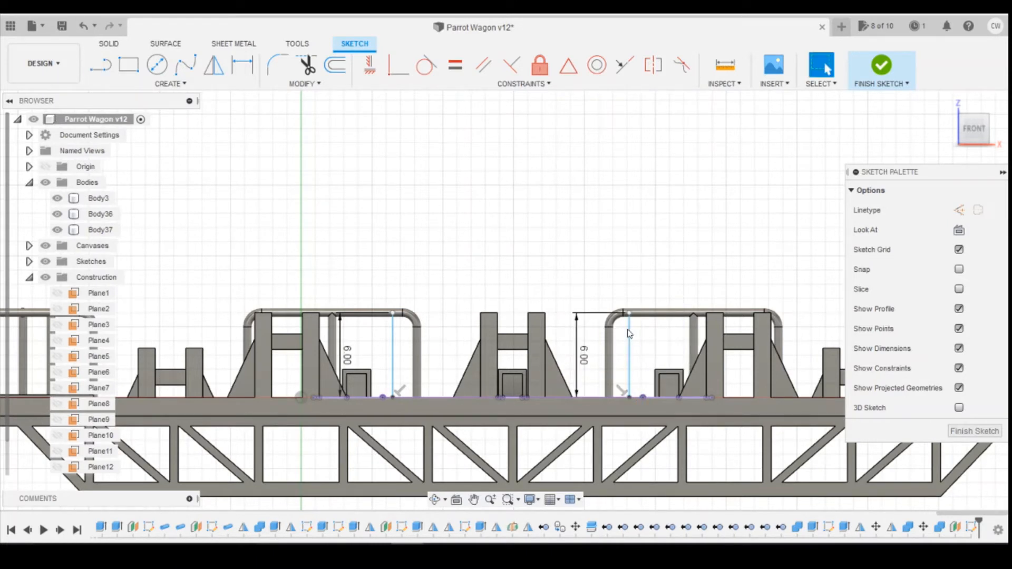
Step: Dimension the first vertical line's base 0.6 mm from the projected corner of the first opening
{"action": "key", "text": "d"}
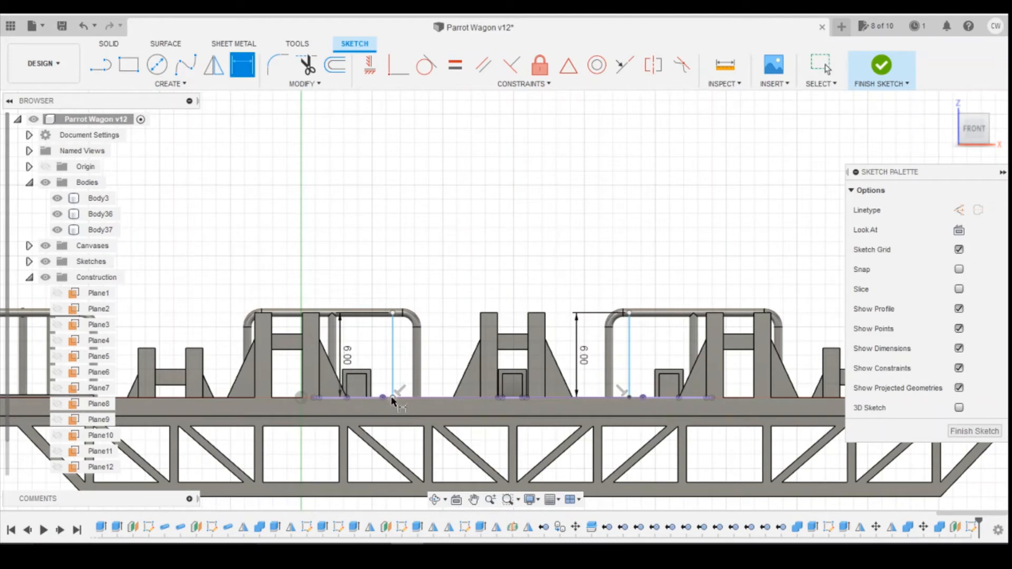
{"action": "left_click", "coordinate": [392, 397]}
{"action": "left_click", "coordinate": [383, 397]}
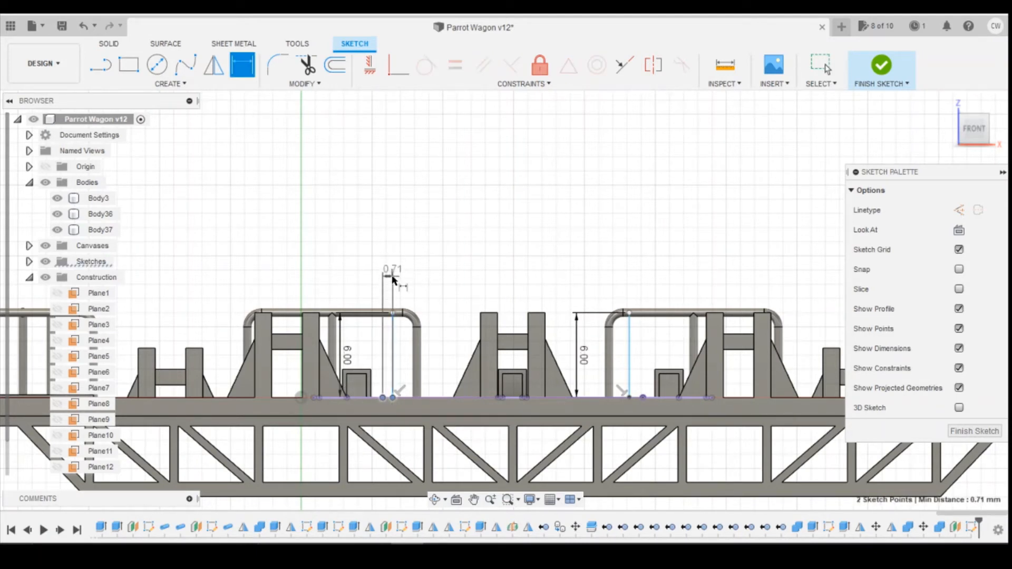
{"action": "left_click", "coordinate": [393, 279]}
{"action": "type", "text": "0.6"}
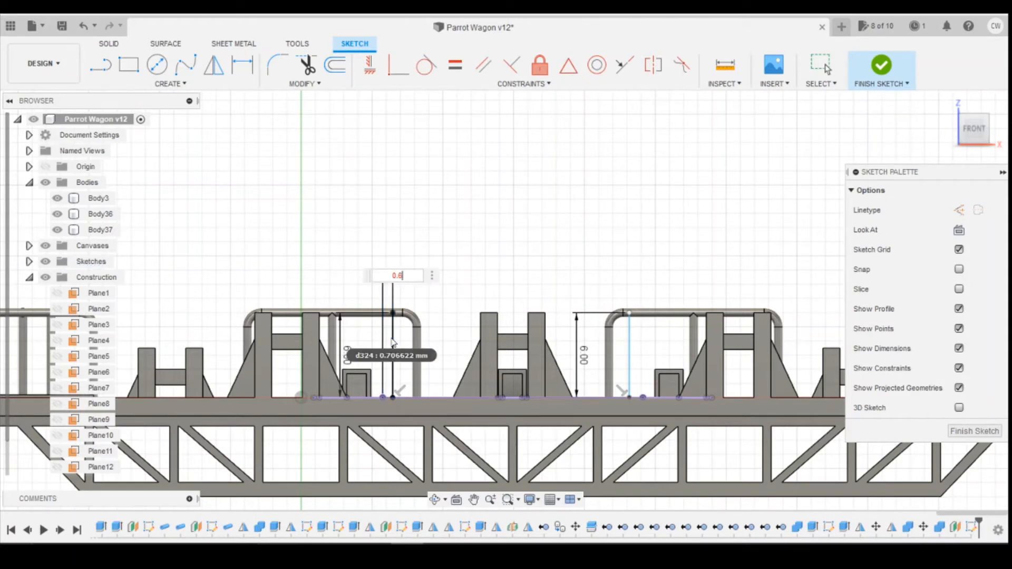
{"action": "key", "text": "Return"}
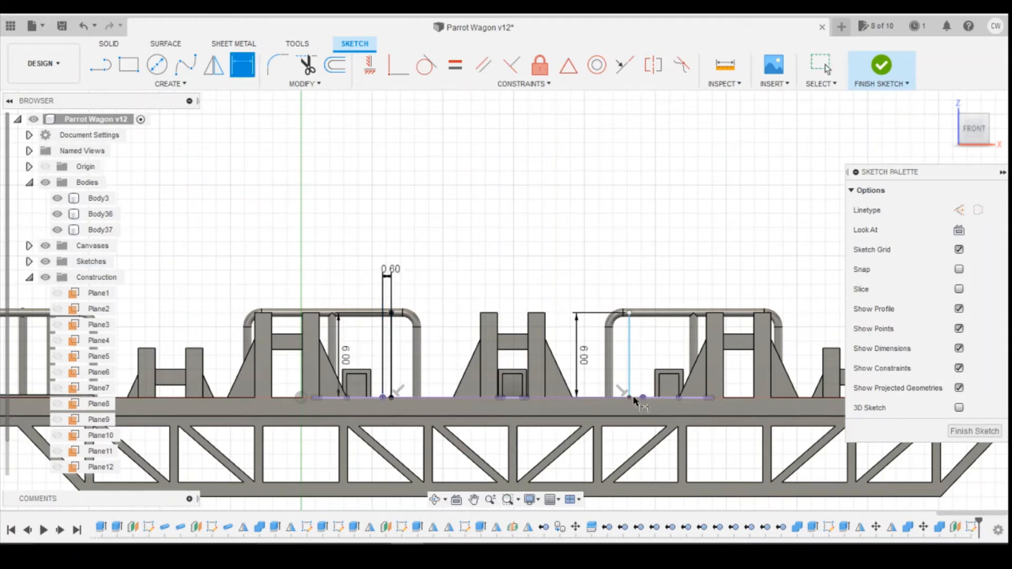
Step: Dimension the second vertical line's base 0.6 mm from the projected corner of the second opening
{"action": "left_click", "coordinate": [628, 396]}
{"action": "left_click", "coordinate": [643, 398]}
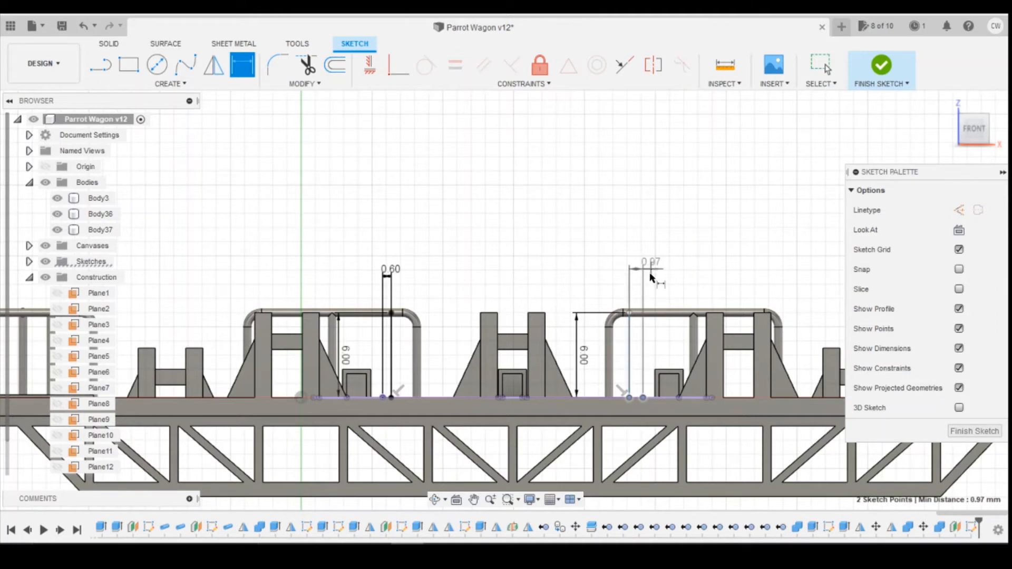
{"action": "left_click", "coordinate": [645, 280]}
{"action": "type", "text": "0.6"}
{"action": "key", "text": "Return"}
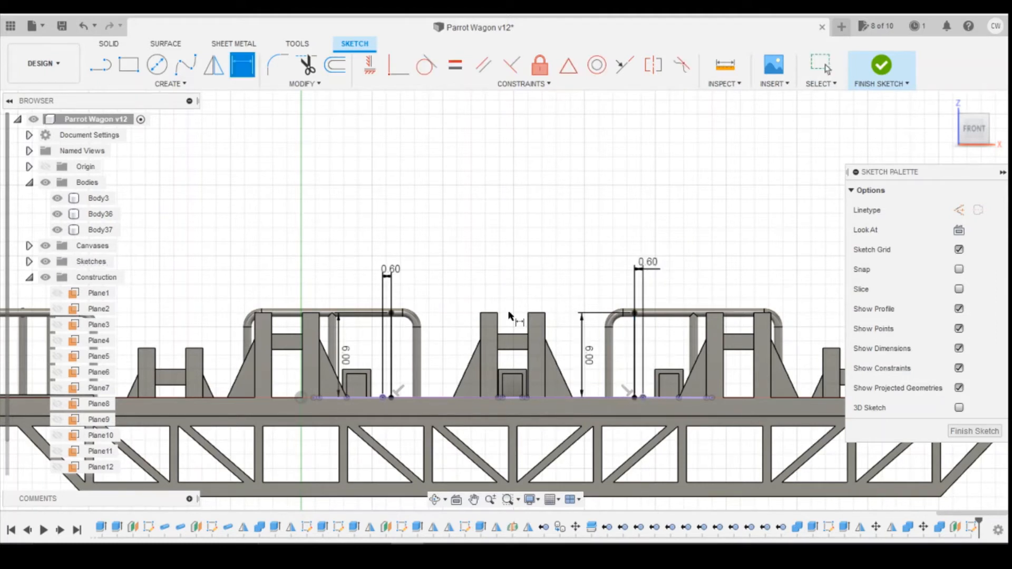
Step: Draw a horizontal top rail line joining the upper ends of the two 6 mm vertical lines
{"action": "left_click", "coordinate": [100, 65]}
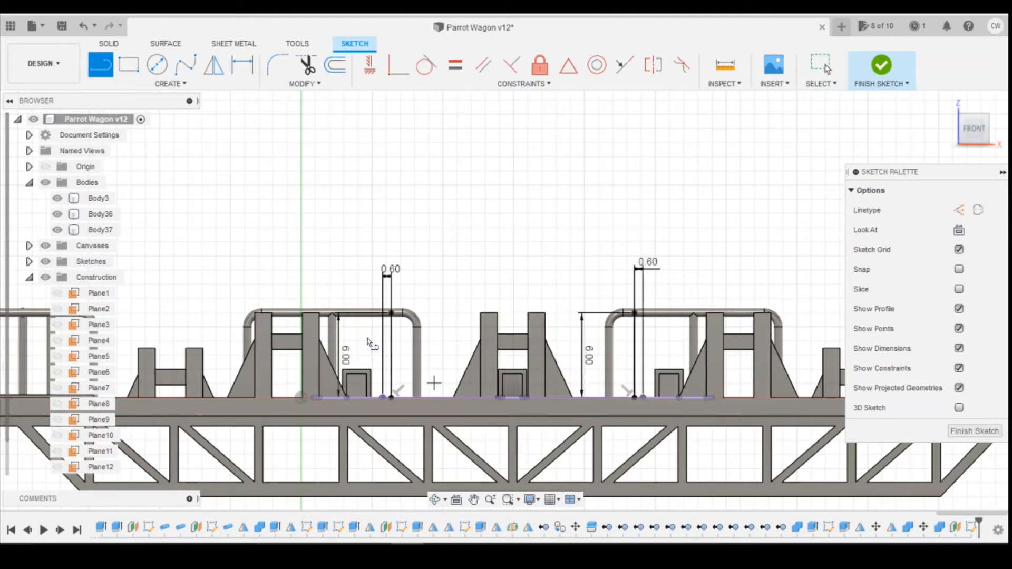
{"action": "left_click", "coordinate": [391, 313]}
{"action": "left_click", "coordinate": [634, 313]}
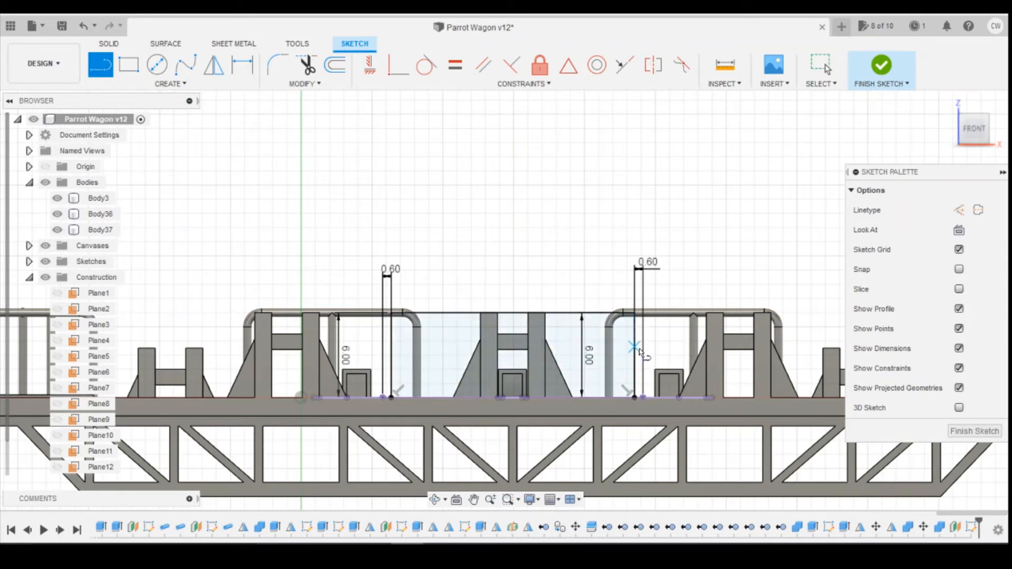
{"action": "key", "text": "Escape"}
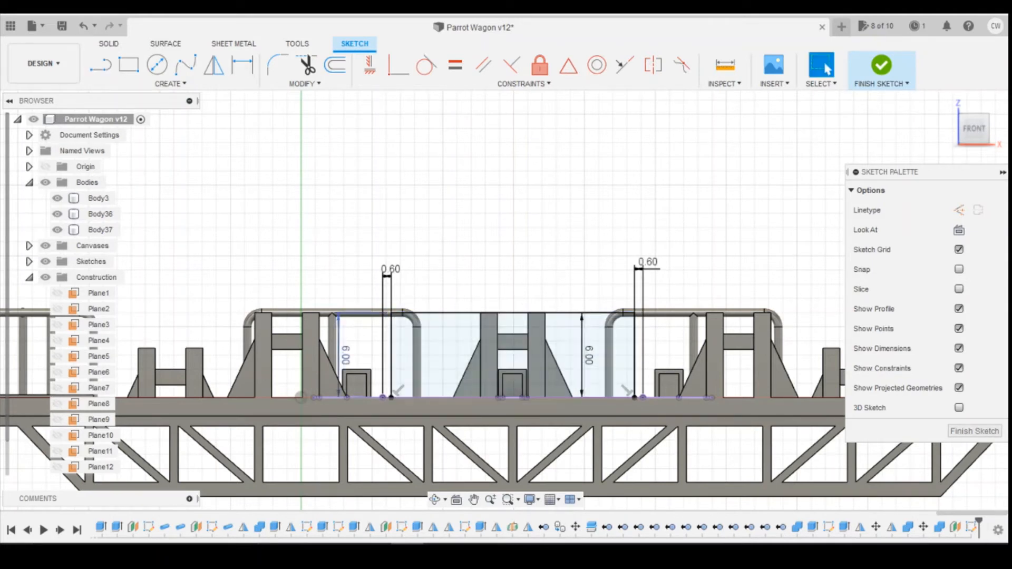
Step: Switch to the photo viewer and examine the cable wagon reference photos for the number and spacing of handrail posts on the central deck
{"action": "left_click", "coordinate": [483, 527]}
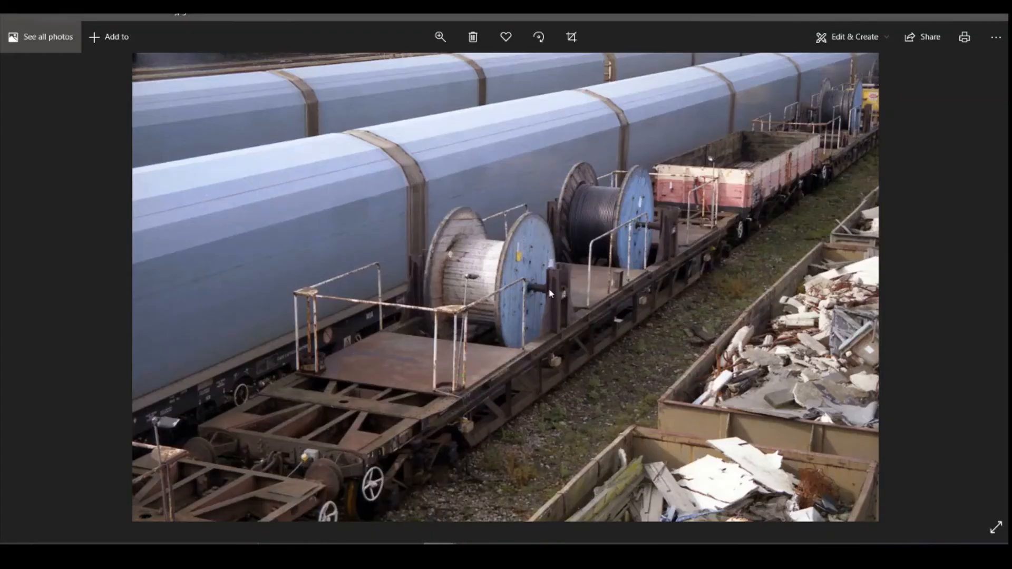
{"action": "scroll", "coordinate": [644, 284], "scroll_direction": "down", "scroll_amount": 3}
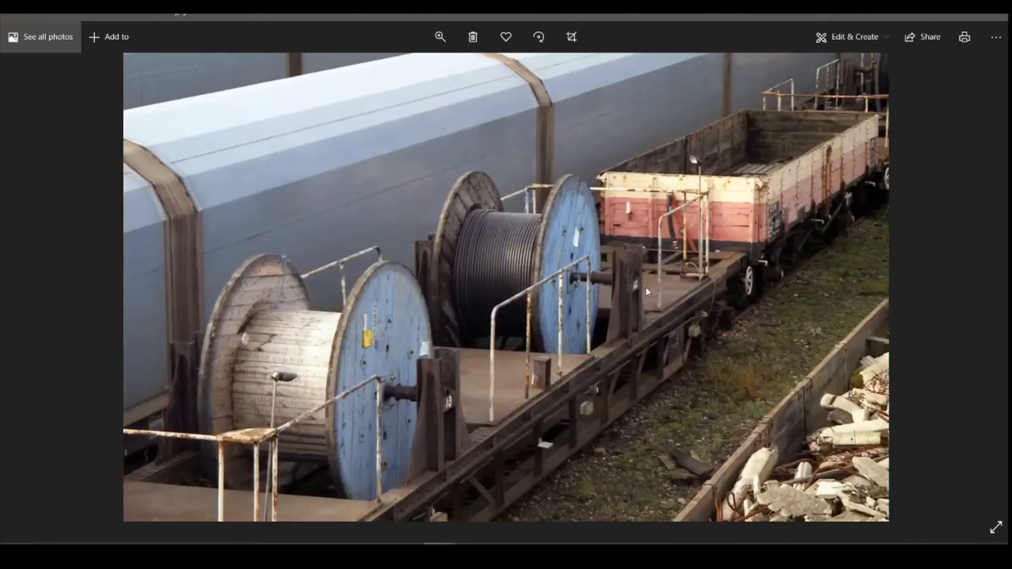
{"action": "scroll", "coordinate": [643, 296], "scroll_direction": "down", "scroll_amount": 3}
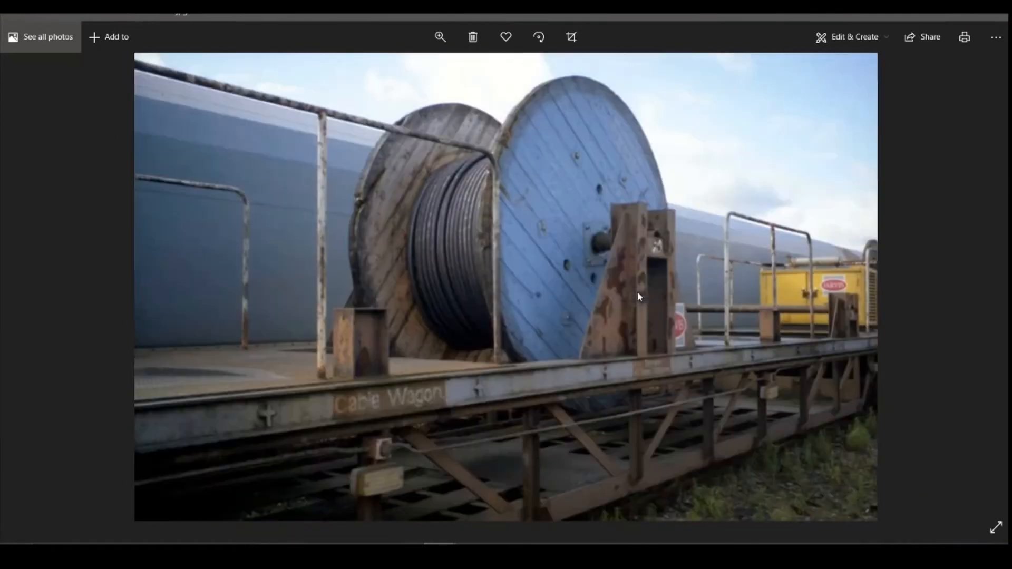
{"action": "key", "text": "Right"}
{"action": "key", "text": "Right"}
{"action": "key", "text": "Right"}
{"action": "key", "text": "Right"}
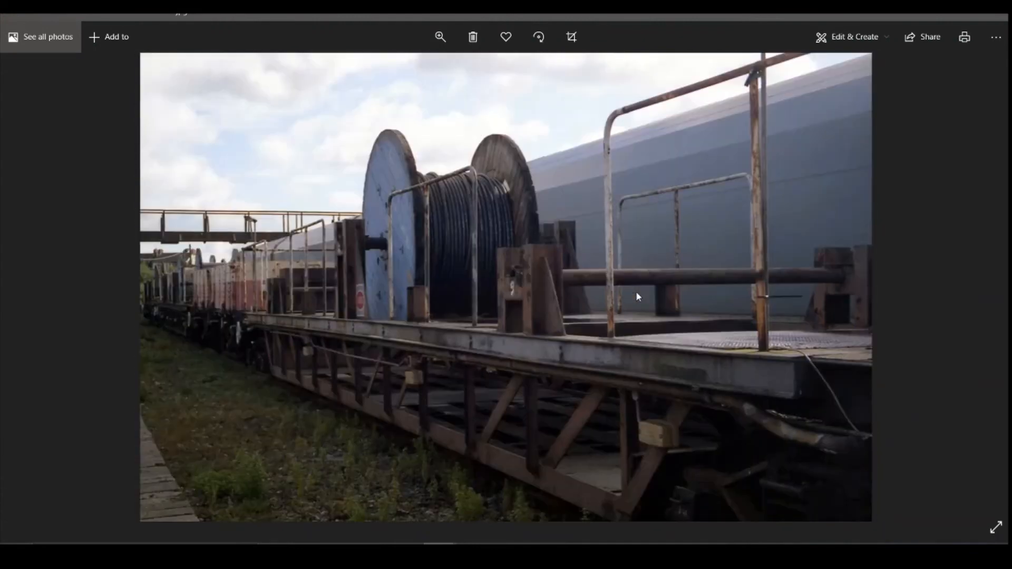
{"action": "key", "text": "Right"}
{"action": "key", "text": "Right"}
{"action": "key", "text": "Right"}
{"action": "key", "text": "Right"}
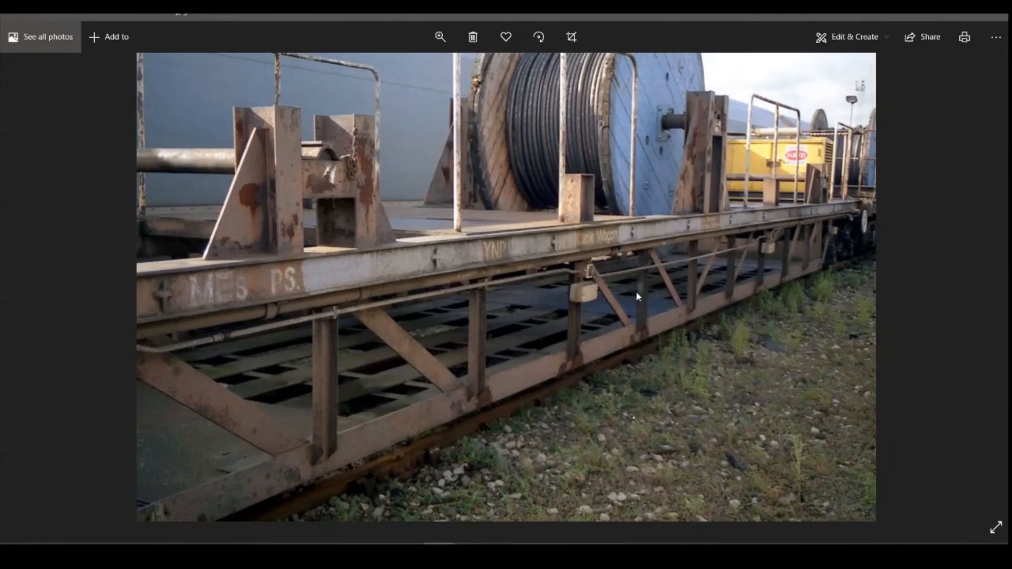
{"action": "key", "text": "Right"}
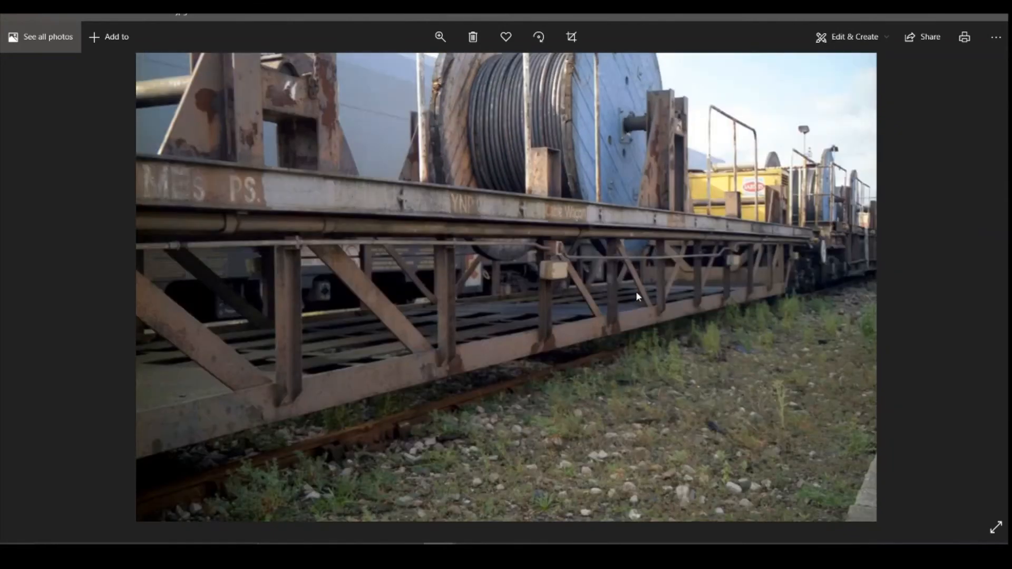
{"action": "key", "text": "Right"}
{"action": "key", "text": "Right"}
{"action": "key", "text": "Right"}
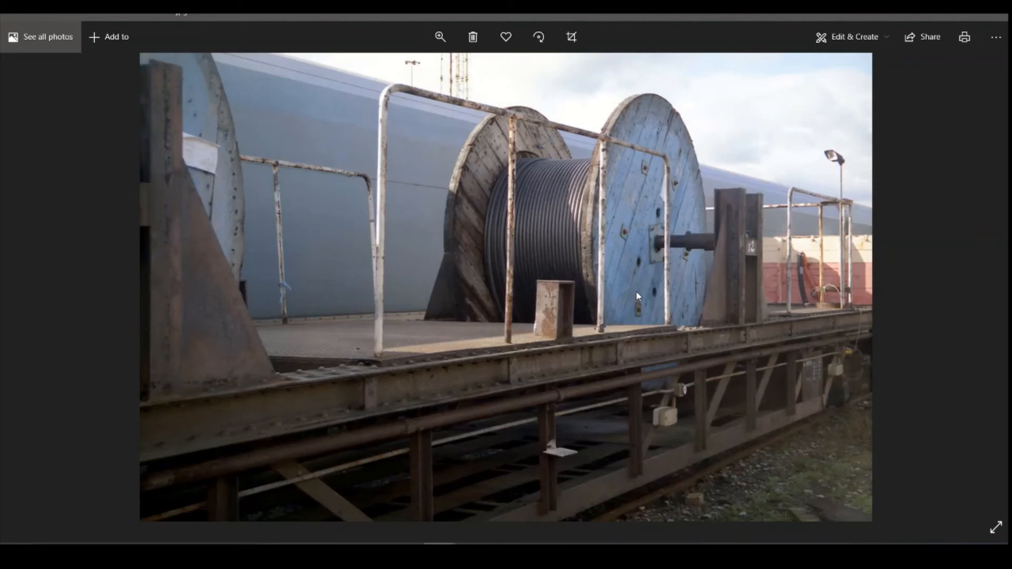
{"action": "key", "text": "Right"}
{"action": "key", "text": "Right"}
{"action": "key", "text": "Right"}
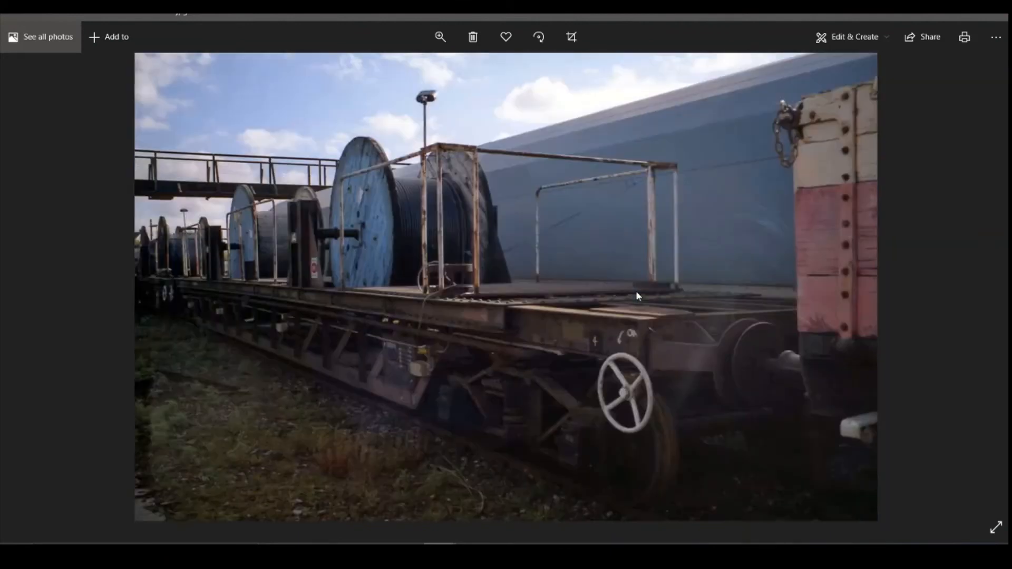
{"action": "key", "text": "Right"}
{"action": "key", "text": "Left"}
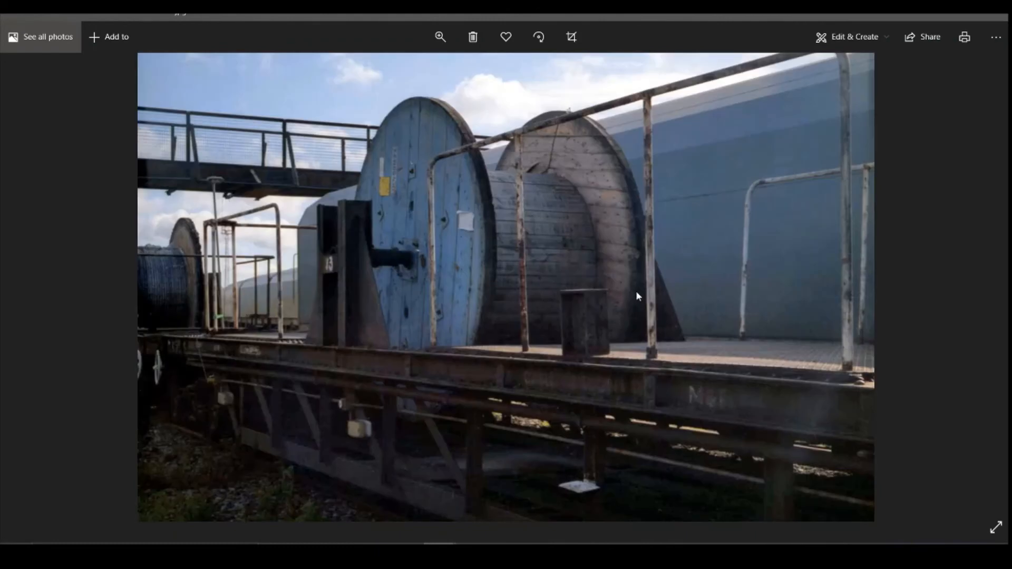
{"action": "key", "text": "Right"}
{"action": "key", "text": "Right"}
{"action": "key", "text": "Right"}
{"action": "key", "text": "Right"}
{"action": "key", "text": "Right"}
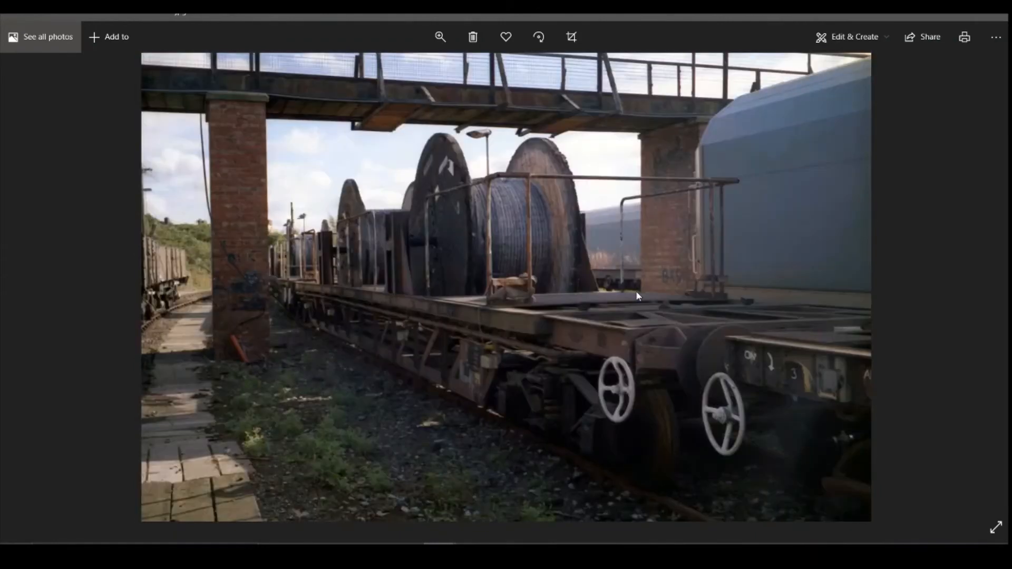
{"action": "key", "text": "Right"}
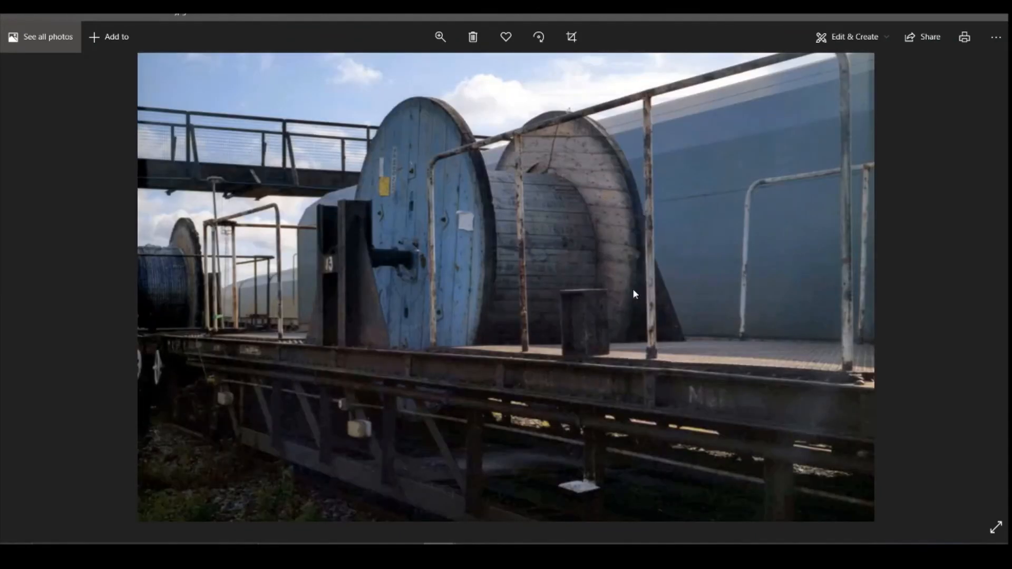
{"action": "key", "text": "Right"}
{"action": "key", "text": "Right"}
{"action": "key", "text": "Right"}
{"action": "key", "text": "Right"}
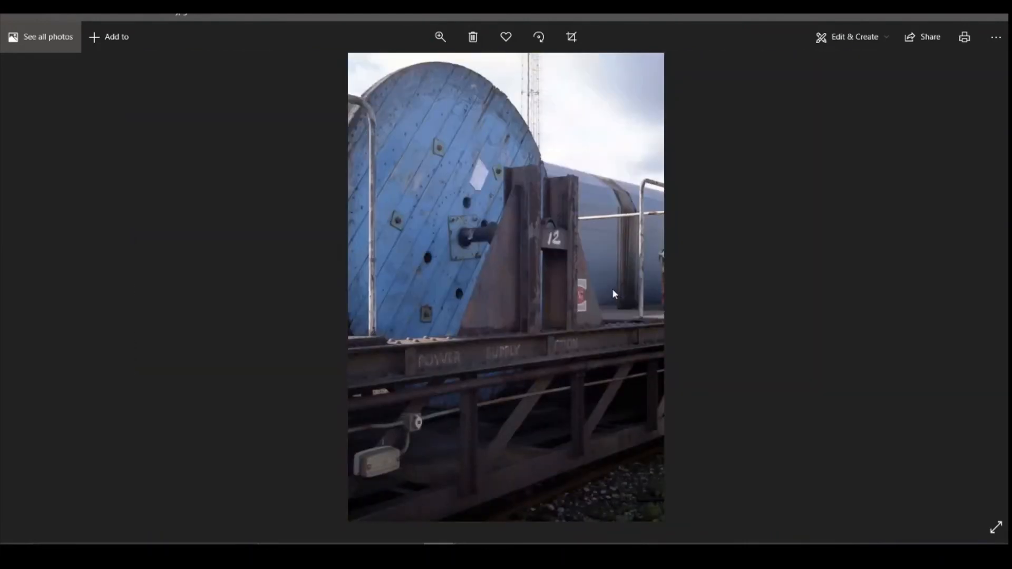
{"action": "key", "text": "Right"}
{"action": "key", "text": "Right"}
{"action": "key", "text": "Right"}
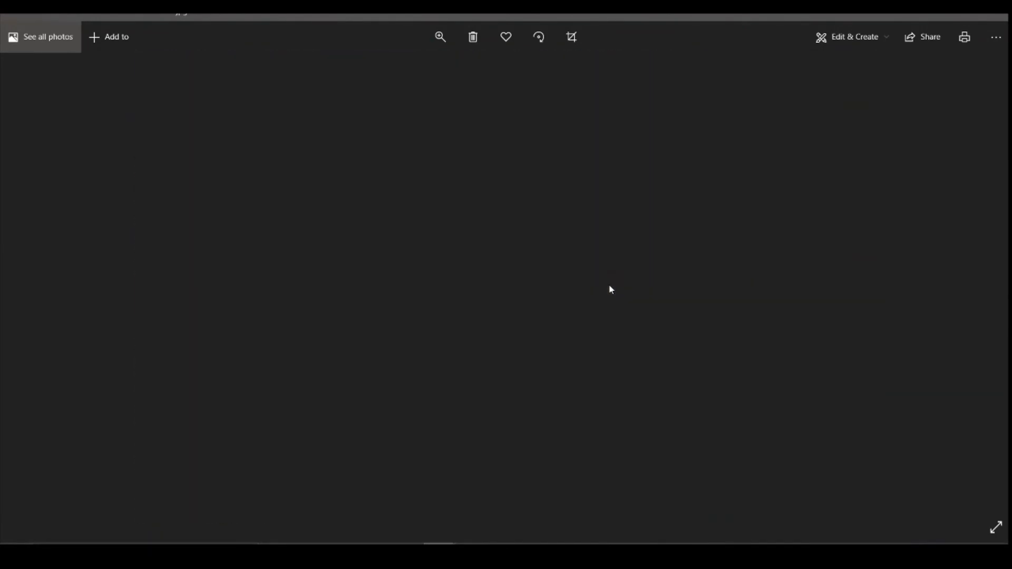
{"action": "key", "text": "Right"}
{"action": "key", "text": "Right"}
{"action": "key", "text": "Right"}
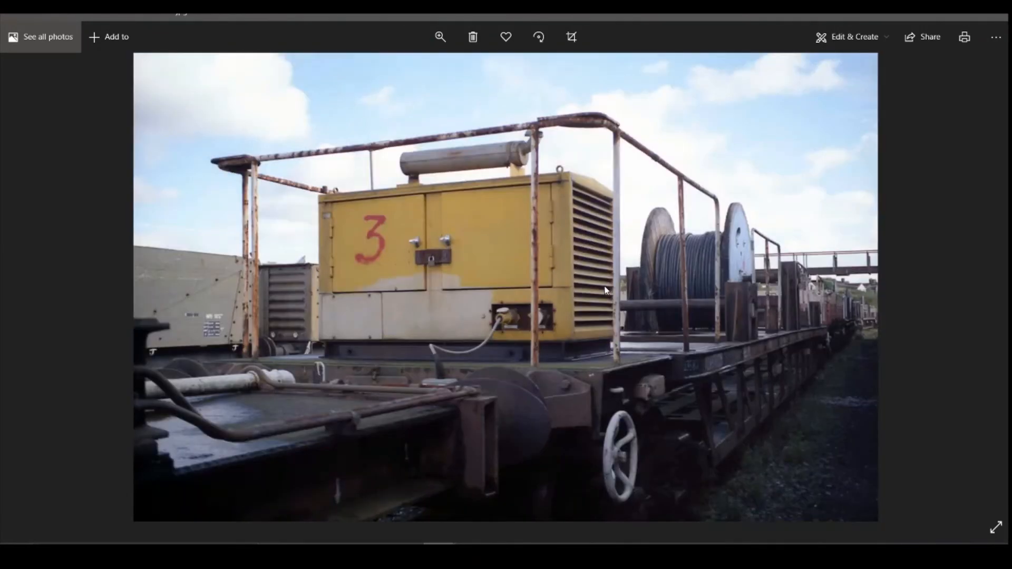
{"action": "key", "text": "Right"}
{"action": "key", "text": "Right"}
{"action": "key", "text": "Right"}
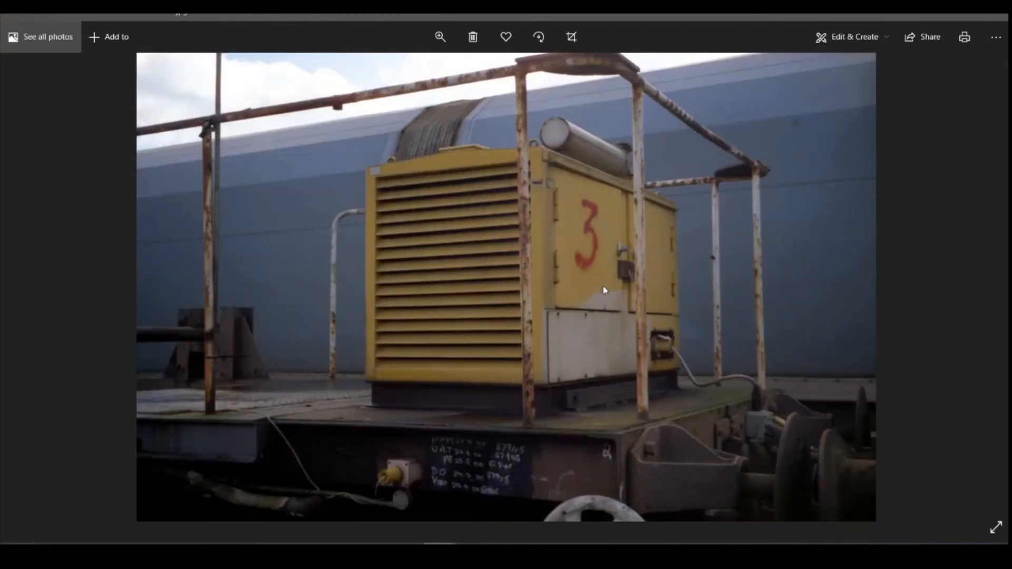
{"action": "key", "text": "Right"}
{"action": "key", "text": "Right"}
{"action": "key", "text": "Right"}
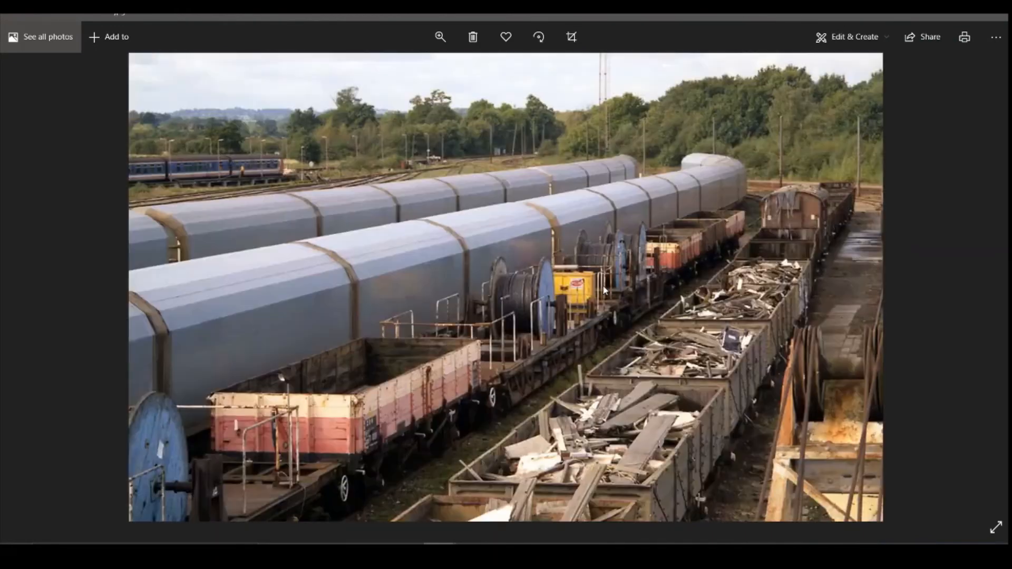
{"action": "key", "text": "Right"}
{"action": "key", "text": "Right"}
{"action": "key", "text": "Right"}
{"action": "key", "text": "Right"}
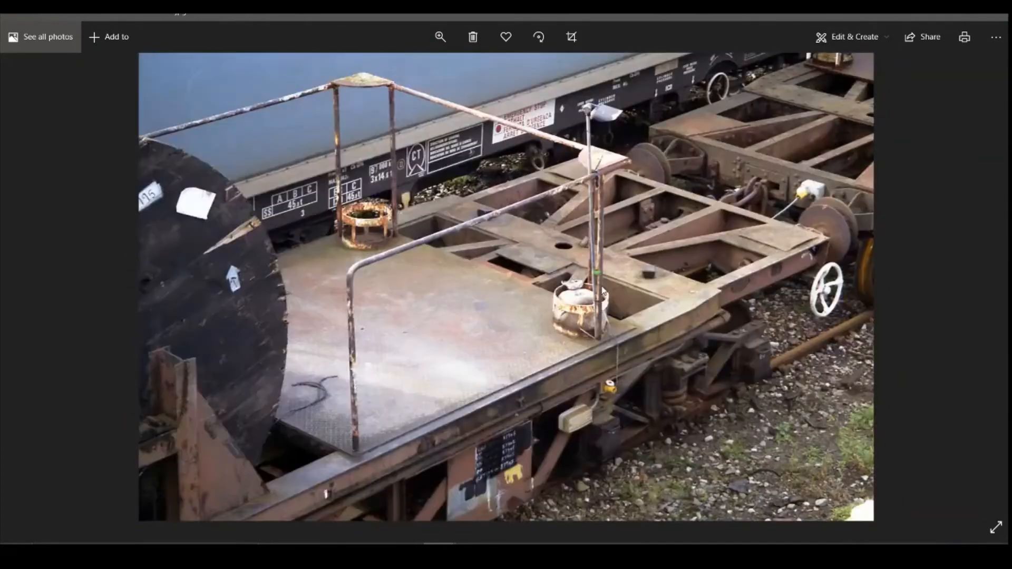
{"action": "key", "text": "Right"}
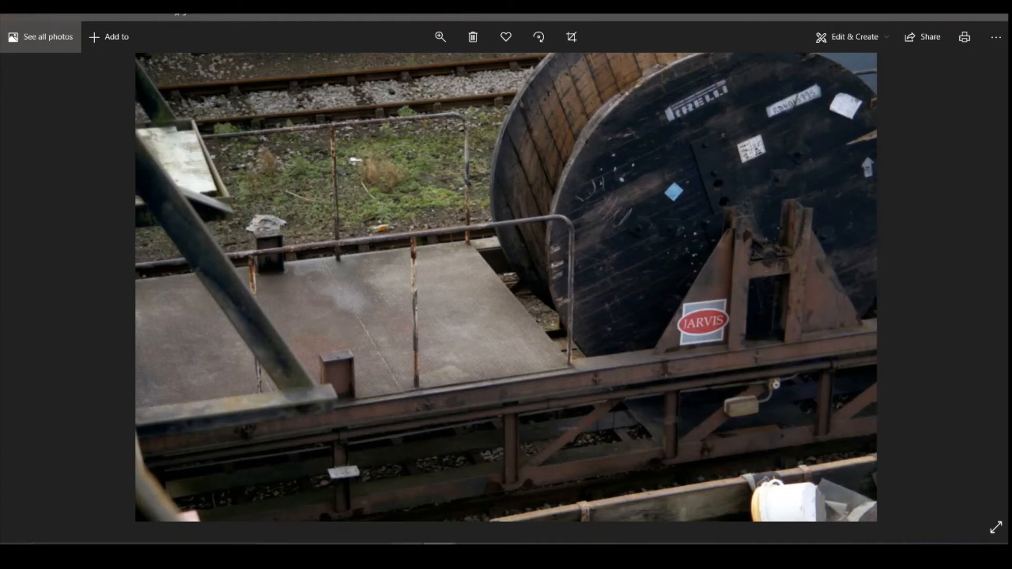
{"action": "key", "text": "alt+Tab"}
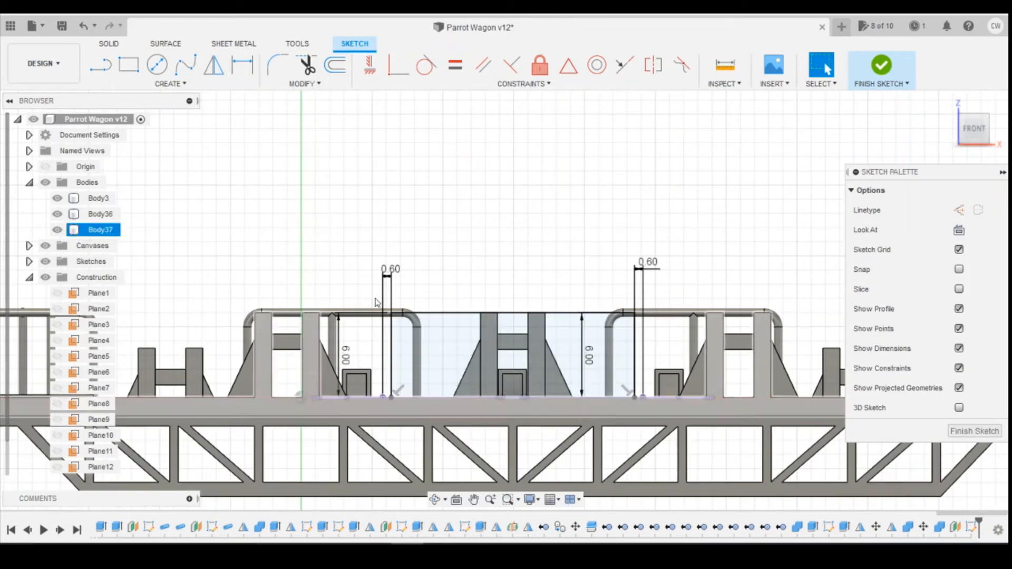
Step: Draw two intermediate vertical post lines between the projected deck edge and the top rail, one on each side of the central cradle
{"action": "key", "text": "l"}
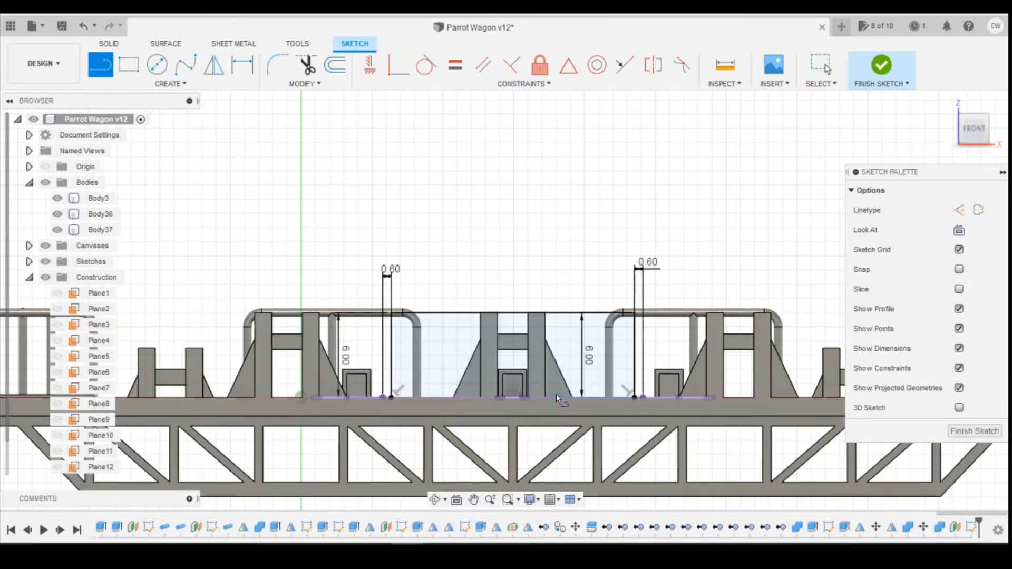
{"action": "left_click", "coordinate": [555, 397]}
{"action": "double_click", "coordinate": [554, 314]}
{"action": "left_click", "coordinate": [467, 397]}
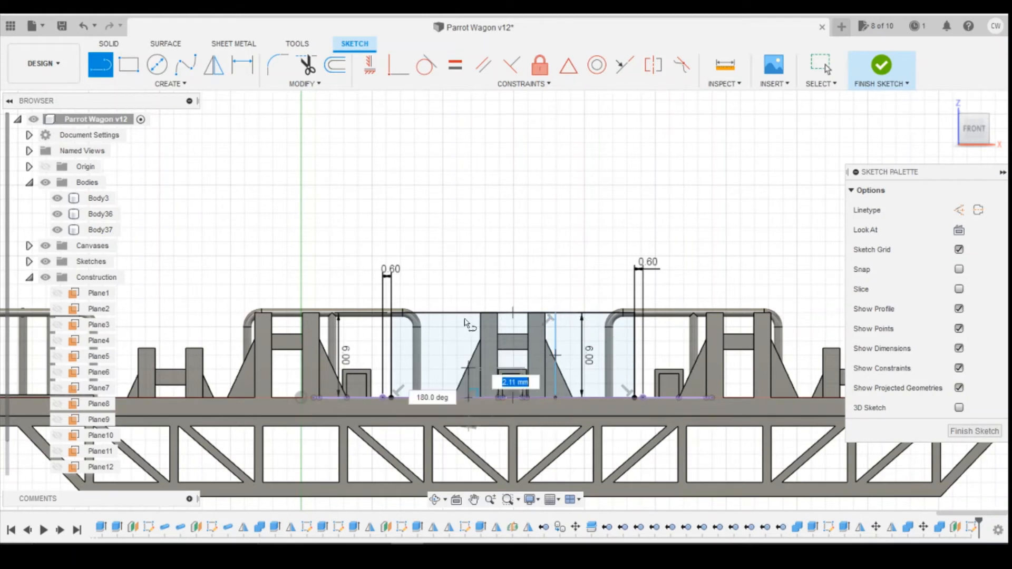
{"action": "double_click", "coordinate": [467, 314]}
{"action": "key", "text": "Escape"}
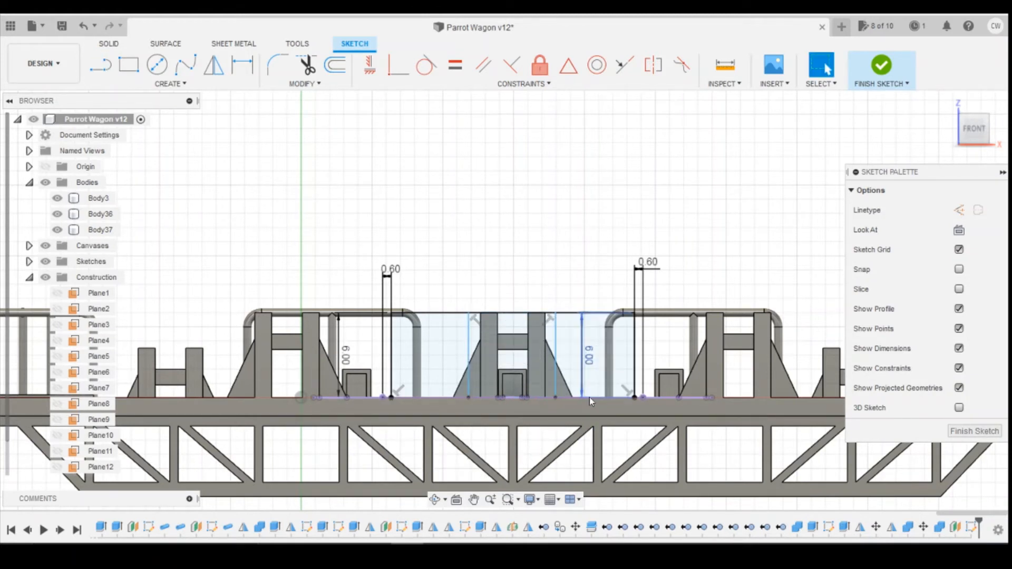
Step: Check the length of the top rail line between the two end posts
{"action": "left_click", "coordinate": [601, 358]}
{"action": "left_click", "coordinate": [442, 352]}
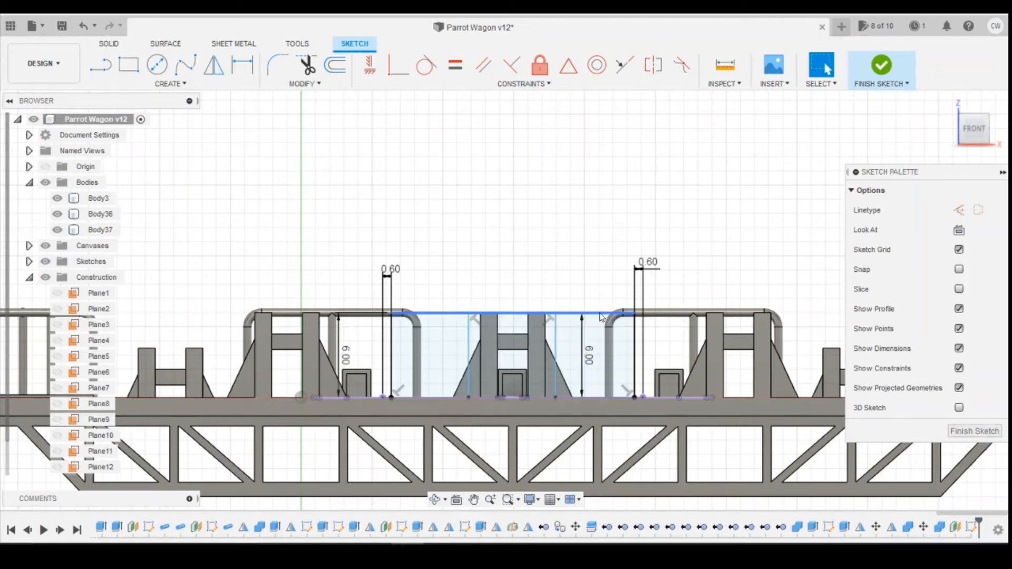
{"action": "left_click", "coordinate": [437, 314]}
{"action": "left_click", "coordinate": [507, 314]}
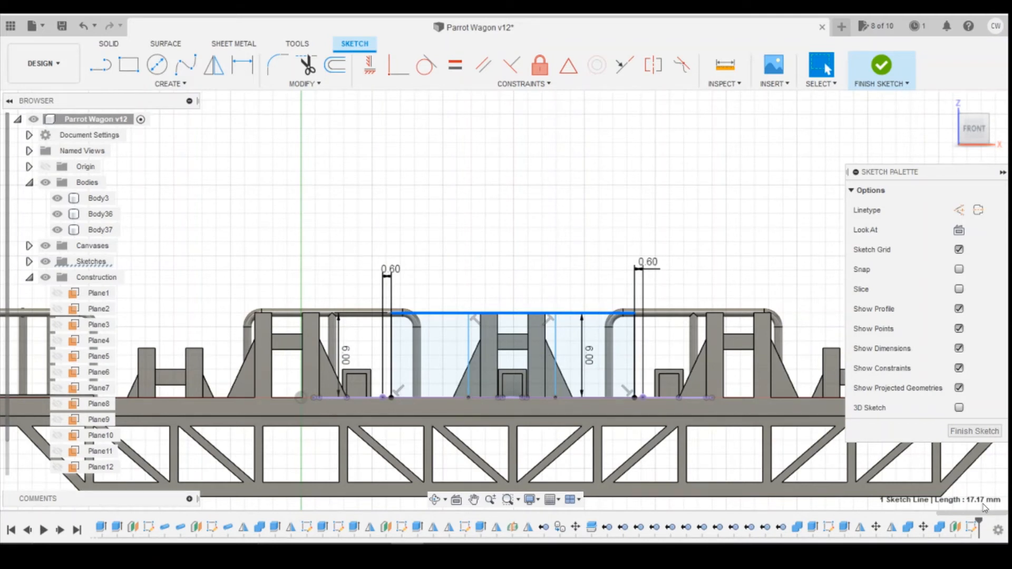
{"action": "key", "text": "d"}
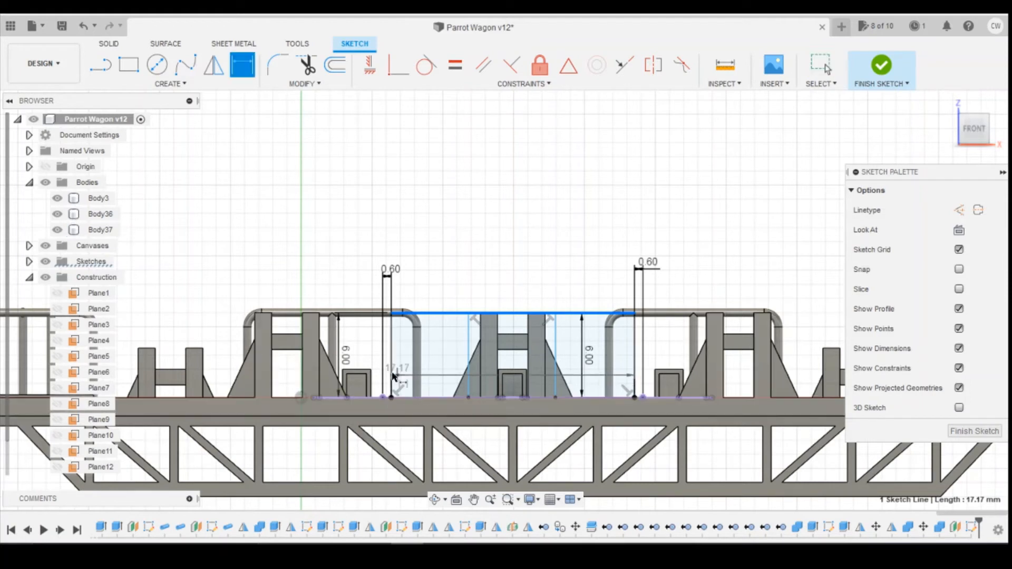
{"action": "key", "text": "Escape"}
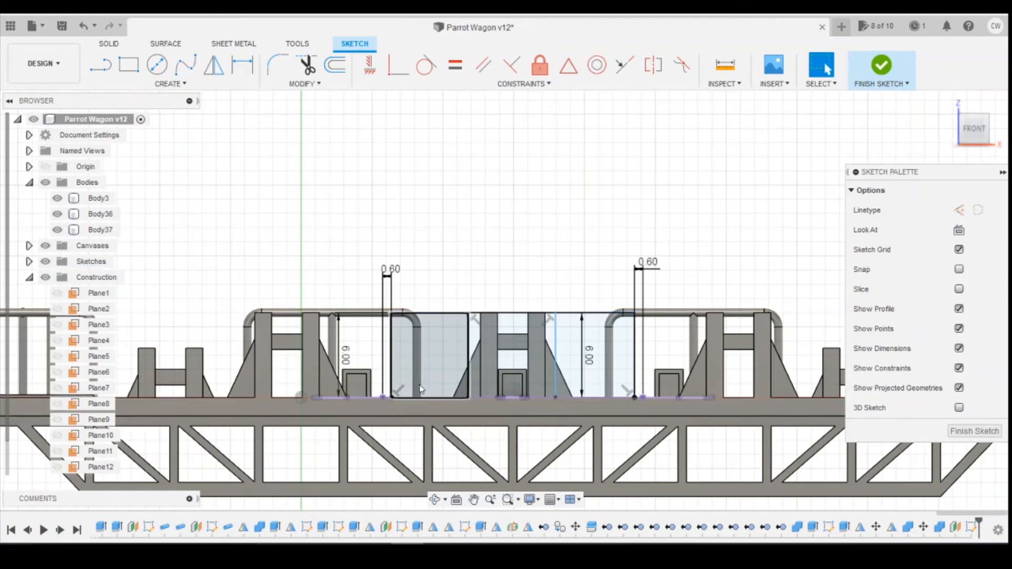
Step: Dimension the first intermediate post 17.17/3 mm from the end post beside the first opening
{"action": "key", "text": "d"}
{"action": "left_click", "coordinate": [392, 362]}
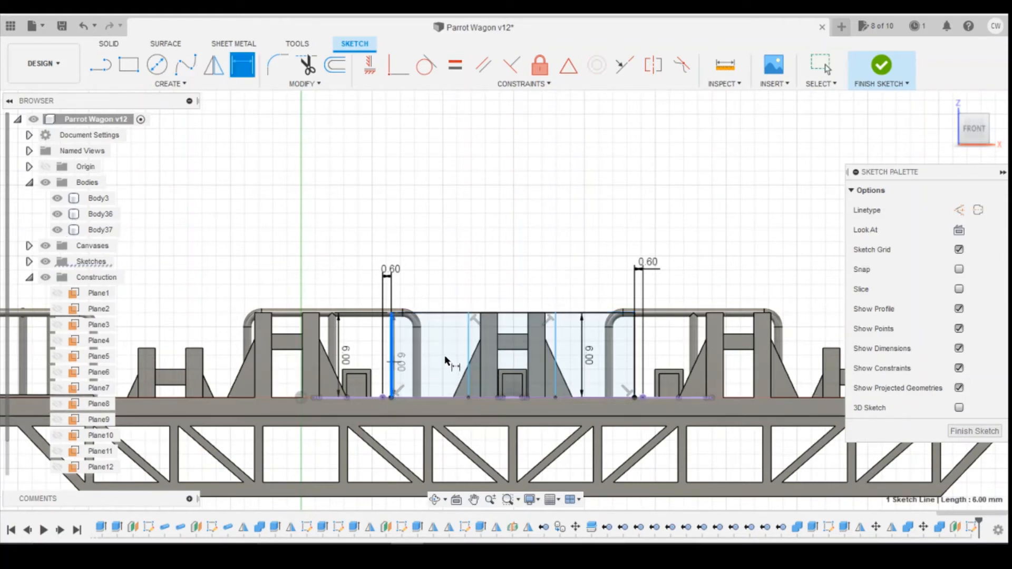
{"action": "left_click", "coordinate": [467, 354]}
{"action": "left_click", "coordinate": [462, 211]}
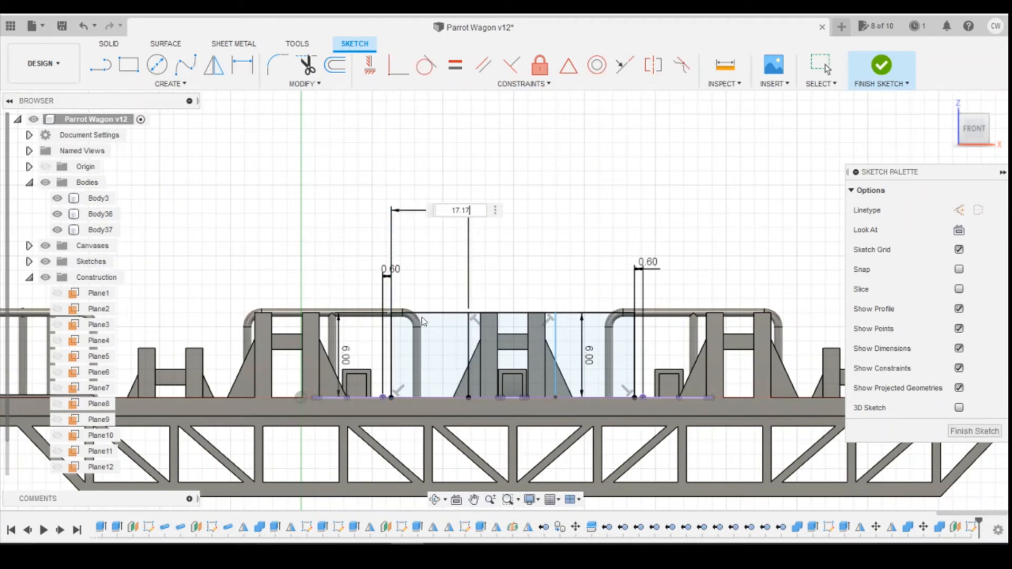
{"action": "type", "text": "17.17/3"}
{"action": "key", "text": "Return"}
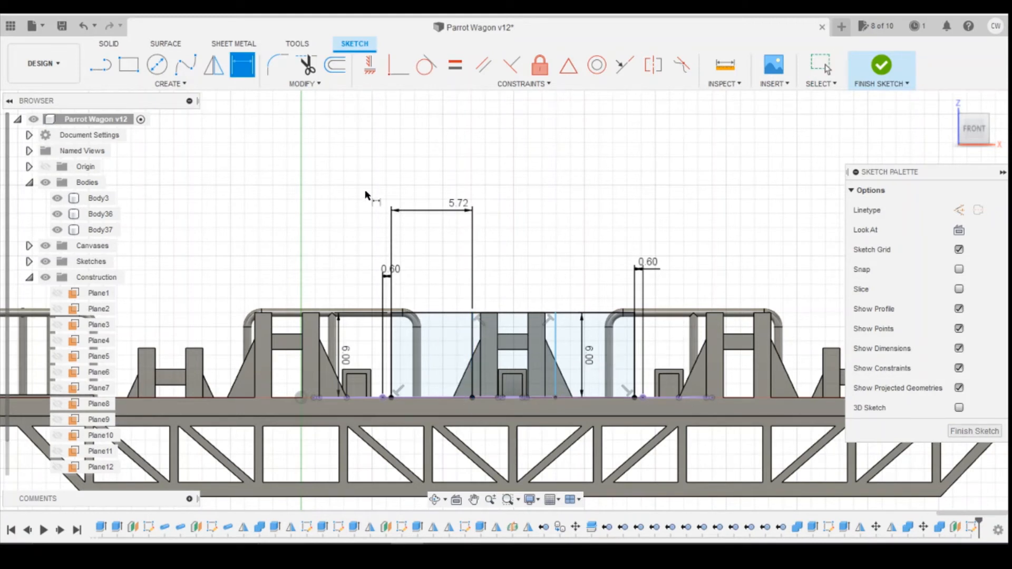
Step: Dimension the spacing between the two intermediate posts to 5.72 mm
{"action": "left_click", "coordinate": [555, 345]}
{"action": "left_click", "coordinate": [473, 352]}
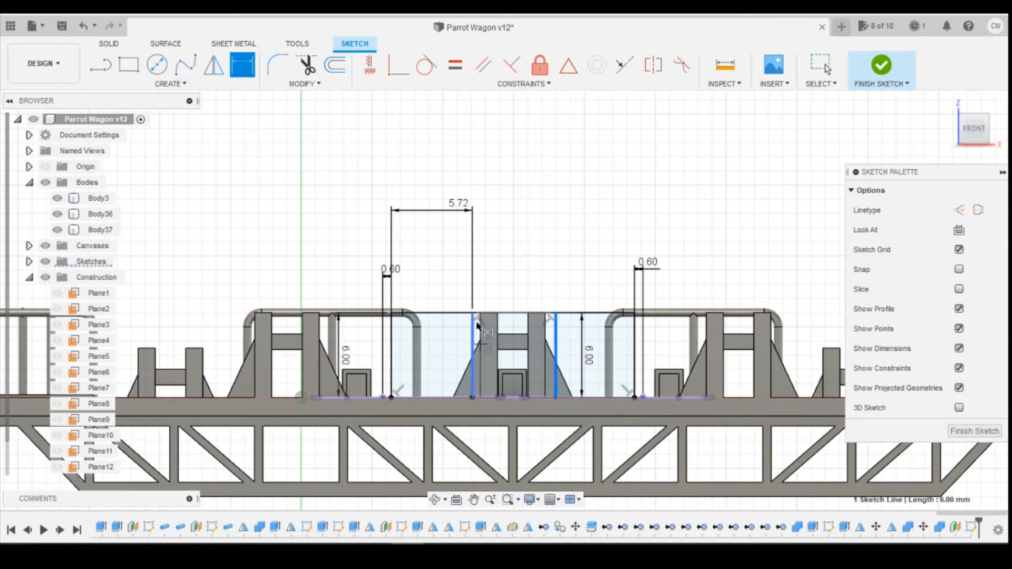
{"action": "left_click", "coordinate": [503, 258]}
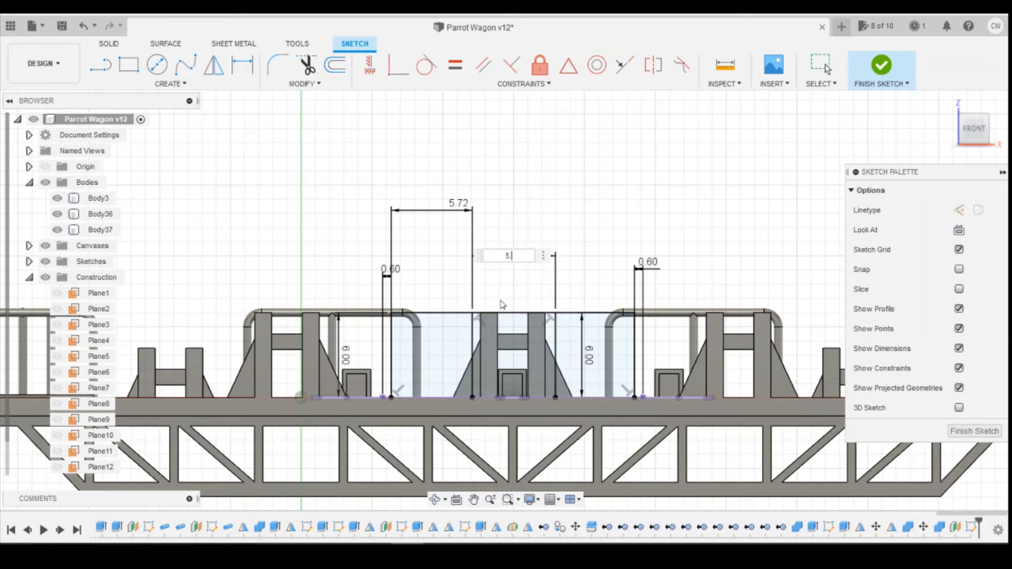
{"action": "key", "text": "Return"}
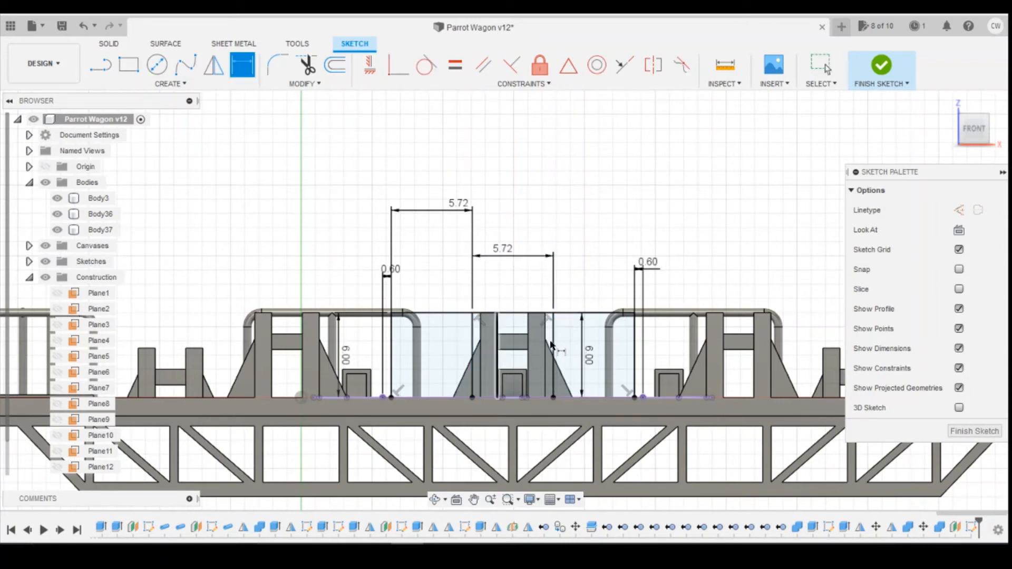
Step: Check the spacing between the second intermediate post and the end post beside the second opening
{"action": "key", "text": "Escape"}
{"action": "left_click", "coordinate": [556, 342]}
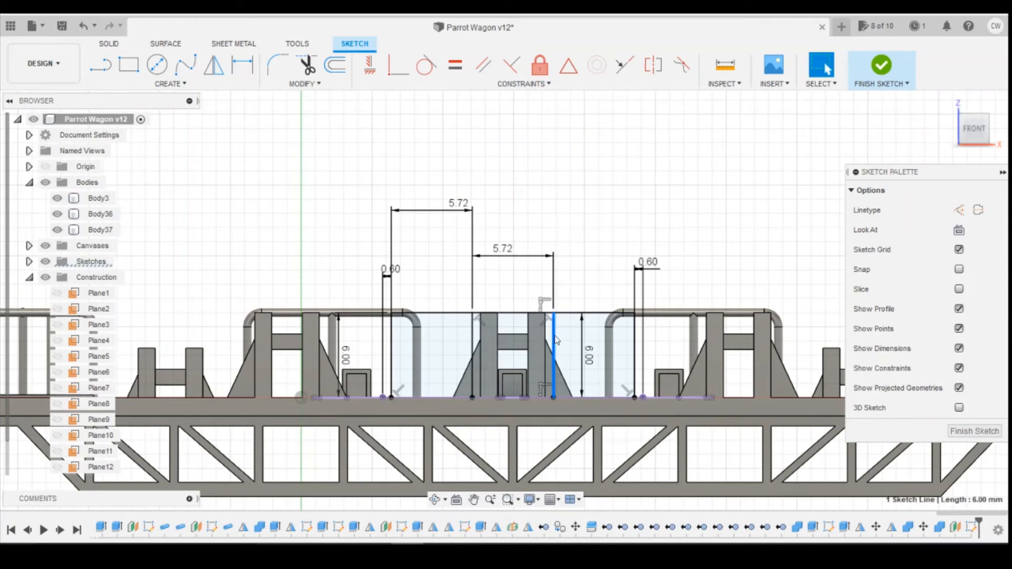
{"action": "key", "text": "d"}
{"action": "left_click", "coordinate": [635, 349]}
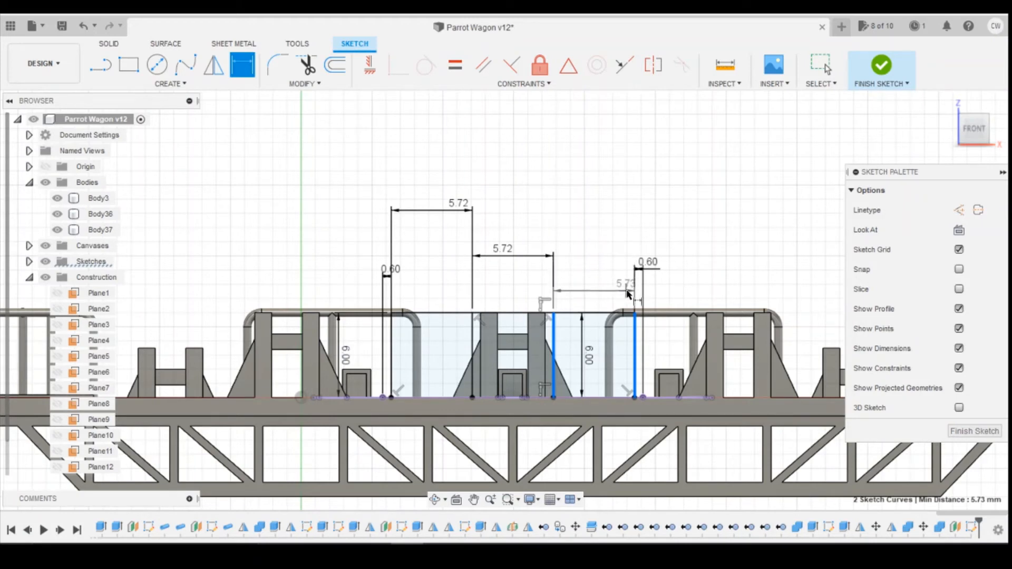
{"action": "key", "text": "Escape"}
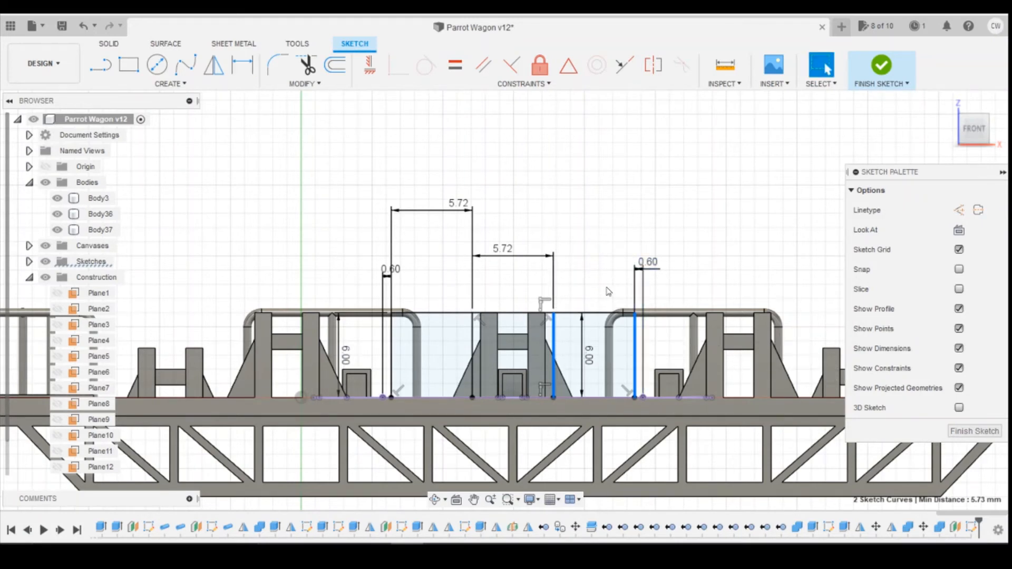
Step: Round both upper corners of the handrail outline with 1 mm fillets and finish the sketch
{"action": "scroll", "coordinate": [565, 306], "scroll_direction": "up", "scroll_amount": 2}
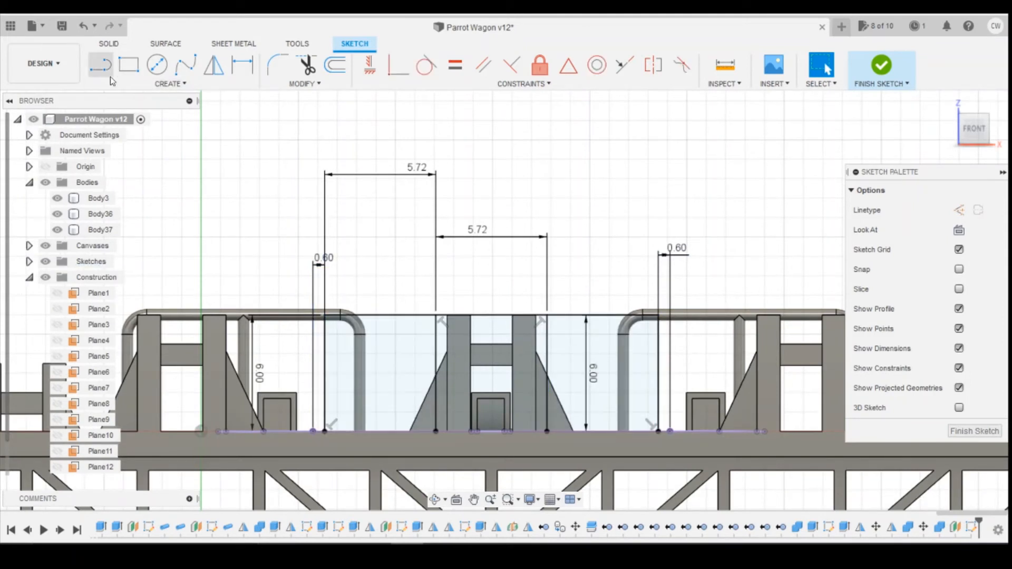
{"action": "left_click", "coordinate": [279, 65]}
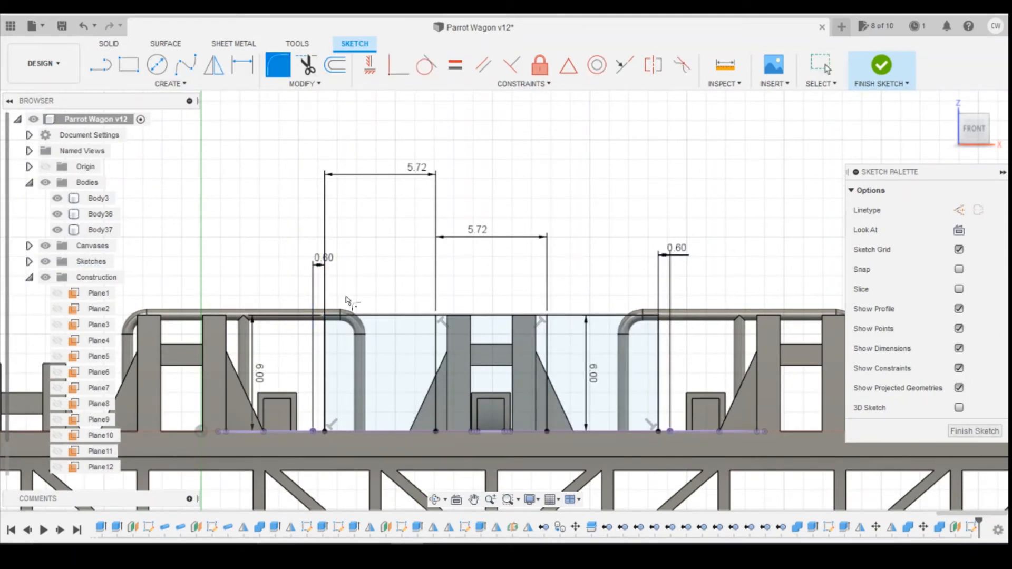
{"action": "left_click", "coordinate": [325, 318]}
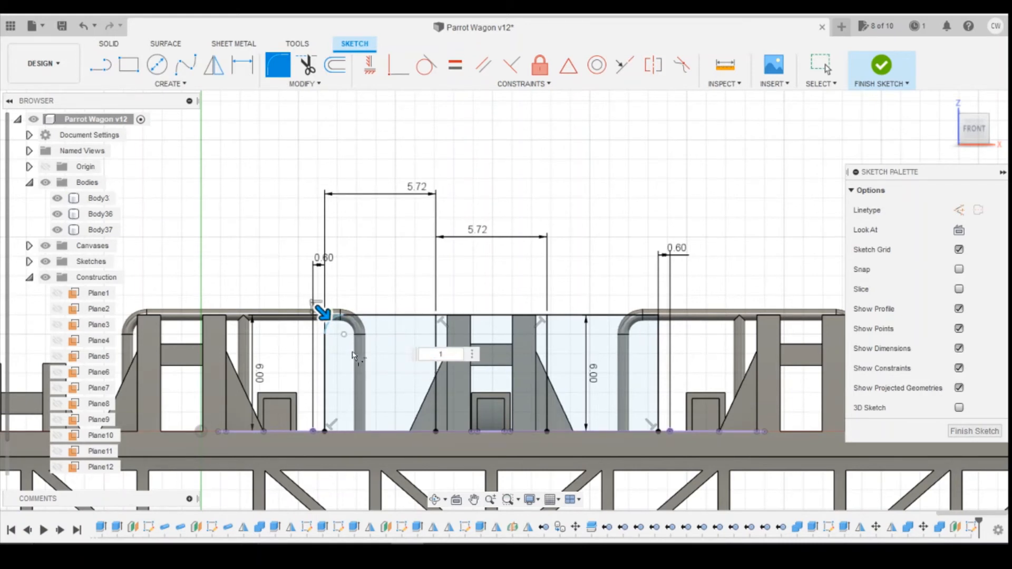
{"action": "type", "text": "1"}
{"action": "key", "text": "Return"}
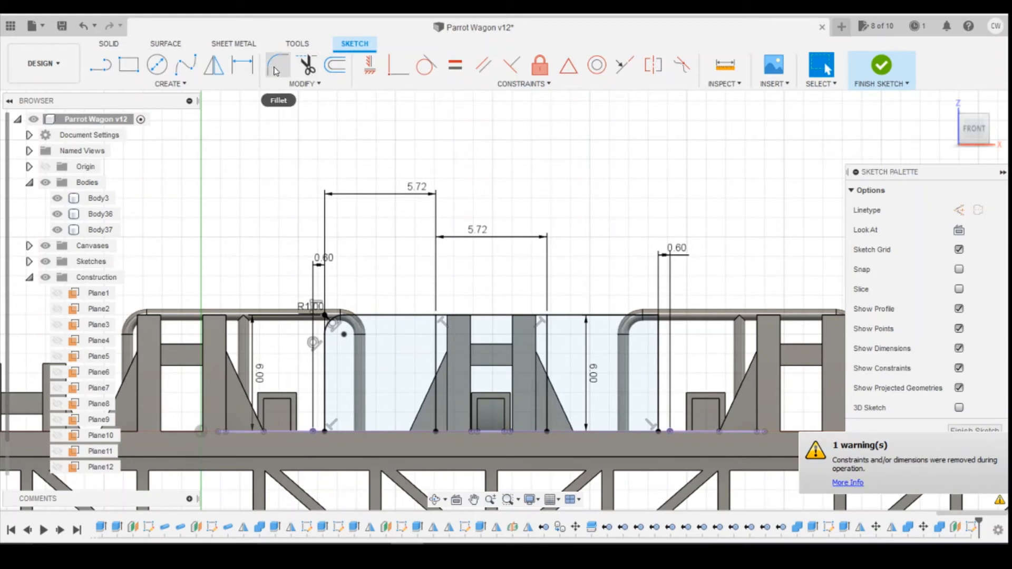
{"action": "left_click", "coordinate": [656, 317]}
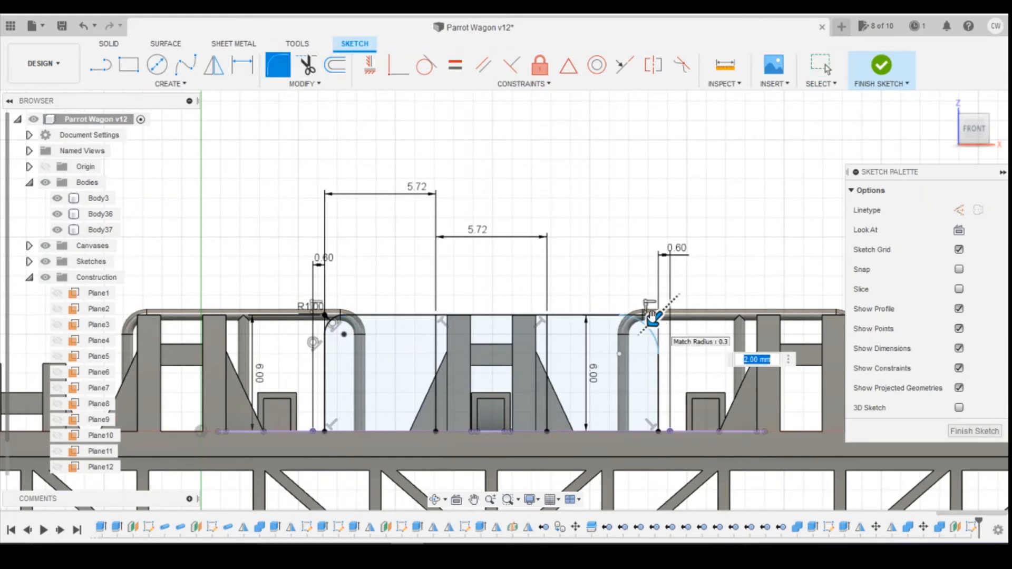
{"action": "type", "text": "1"}
{"action": "key", "text": "Return"}
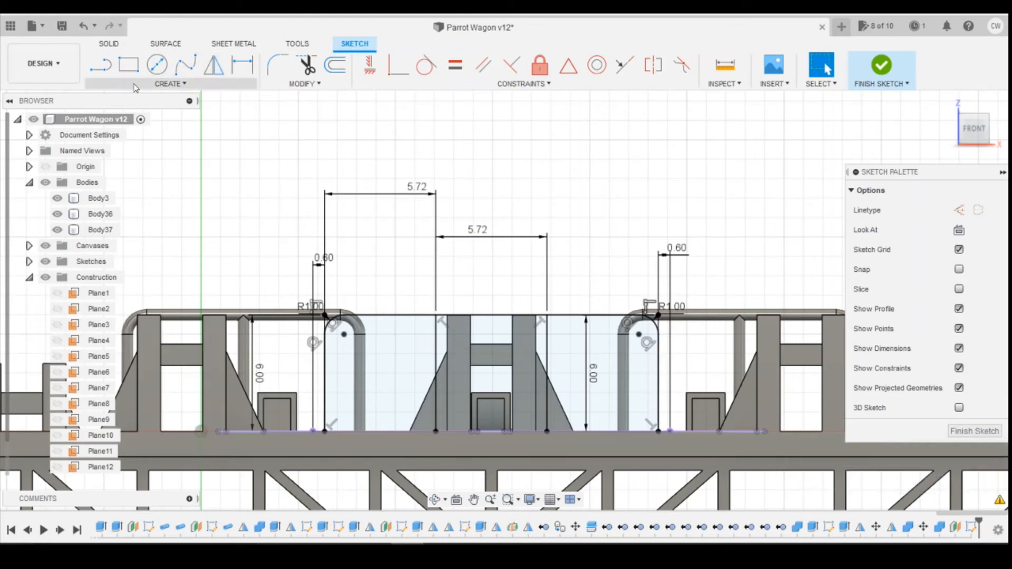
{"action": "left_click", "coordinate": [134, 85]}
{"action": "left_click", "coordinate": [881, 66]}
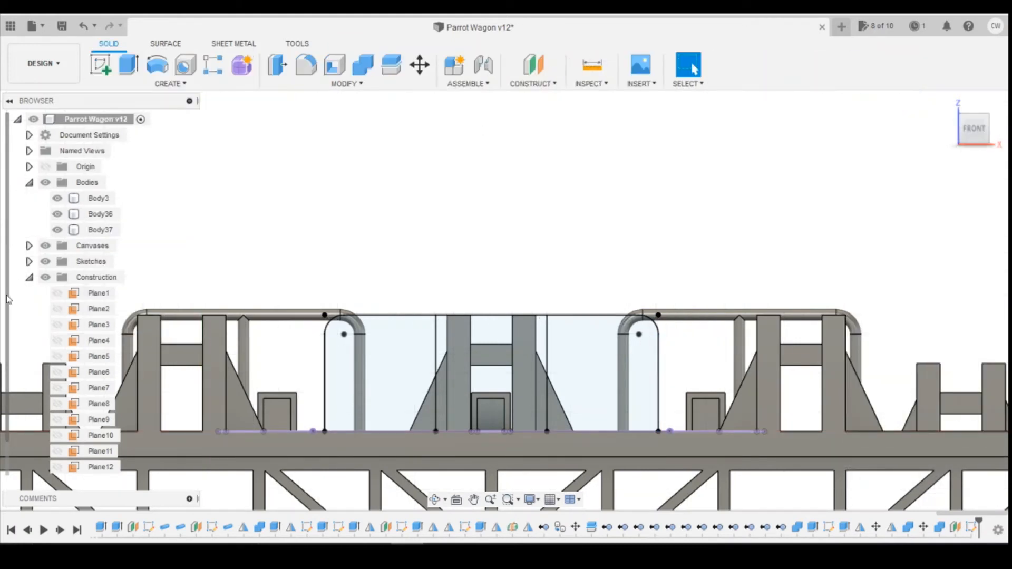
Step: Create a circular pipe with a 0.6 mm section along the handrail's outer path as a new body
{"action": "left_click", "coordinate": [29, 261]}
{"action": "scroll", "coordinate": [87, 369], "scroll_direction": "down", "scroll_amount": 5}
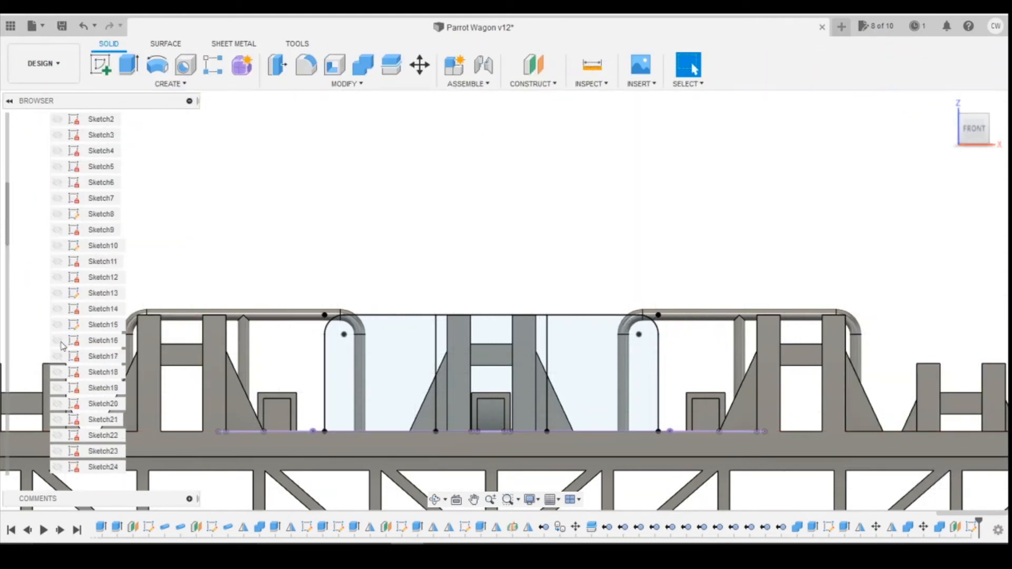
{"action": "scroll", "coordinate": [89, 433], "scroll_direction": "down", "scroll_amount": 6}
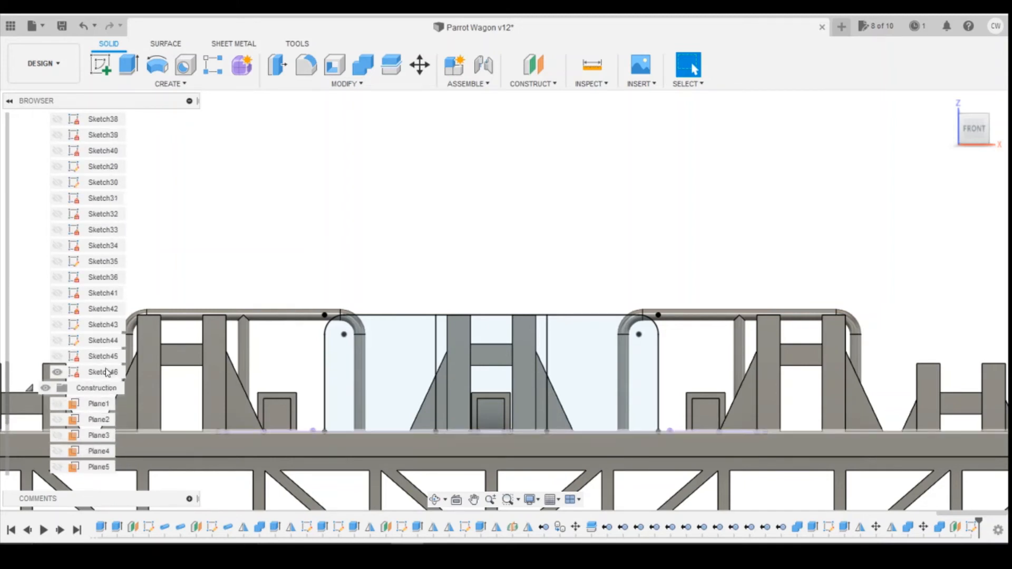
{"action": "left_click", "coordinate": [169, 83]}
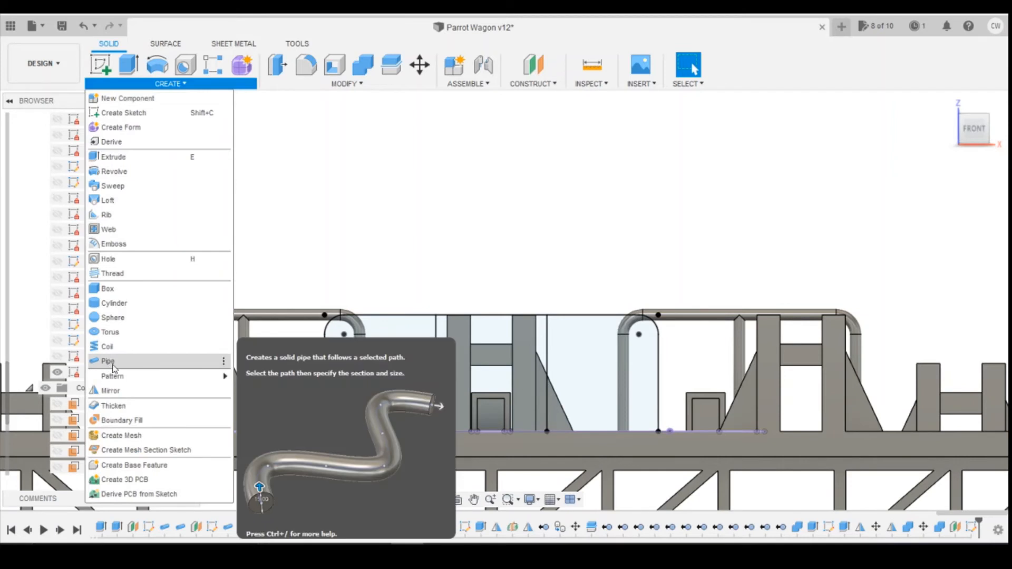
{"action": "left_click", "coordinate": [109, 364]}
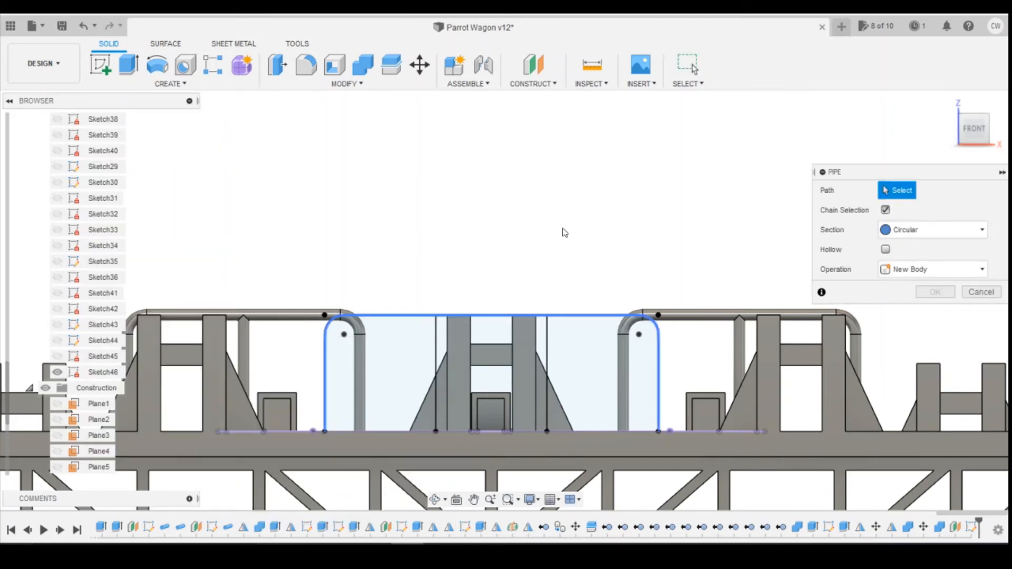
{"action": "left_click", "coordinate": [565, 315]}
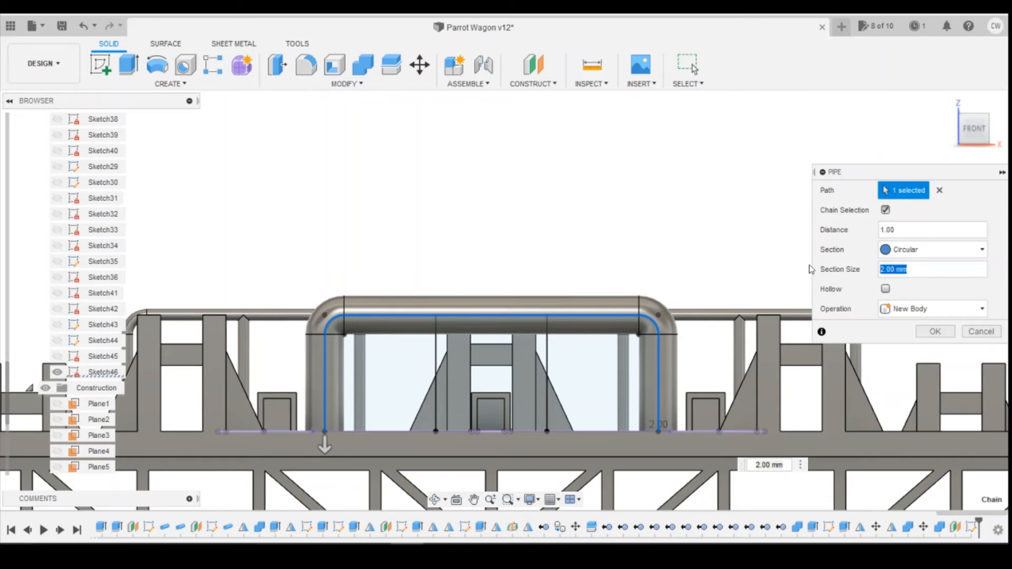
{"action": "type", "text": "0.6"}
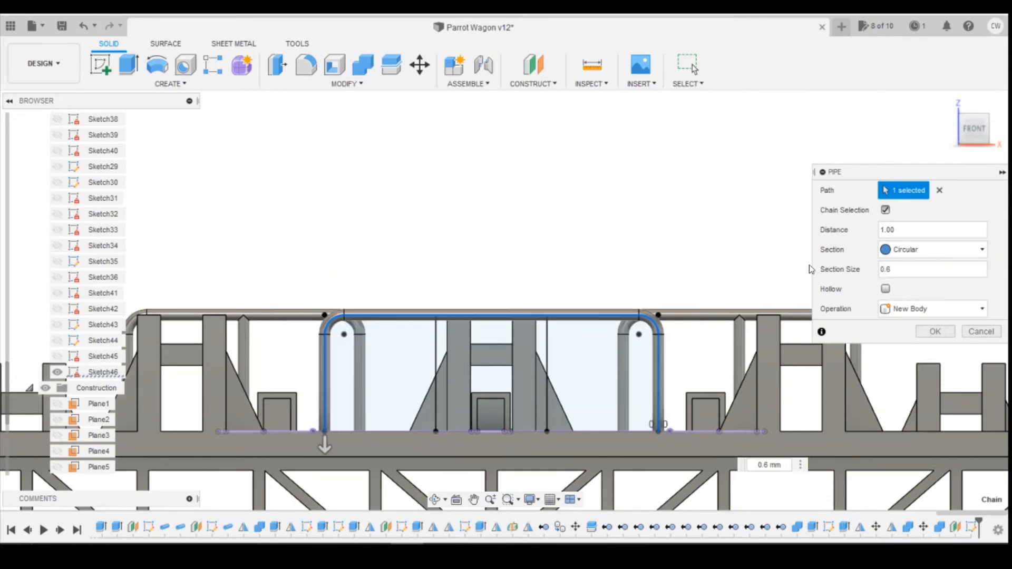
{"action": "key", "text": "Return"}
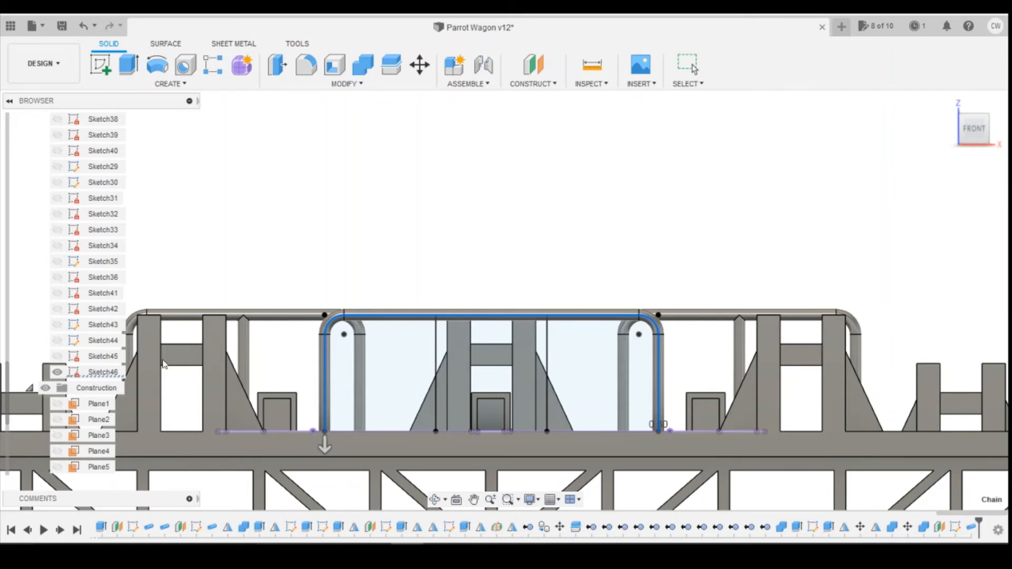
Step: Show the handrail sketch again and create a joined 0.60 mm circular pipe along the first intermediate post line
{"action": "left_click", "coordinate": [57, 387]}
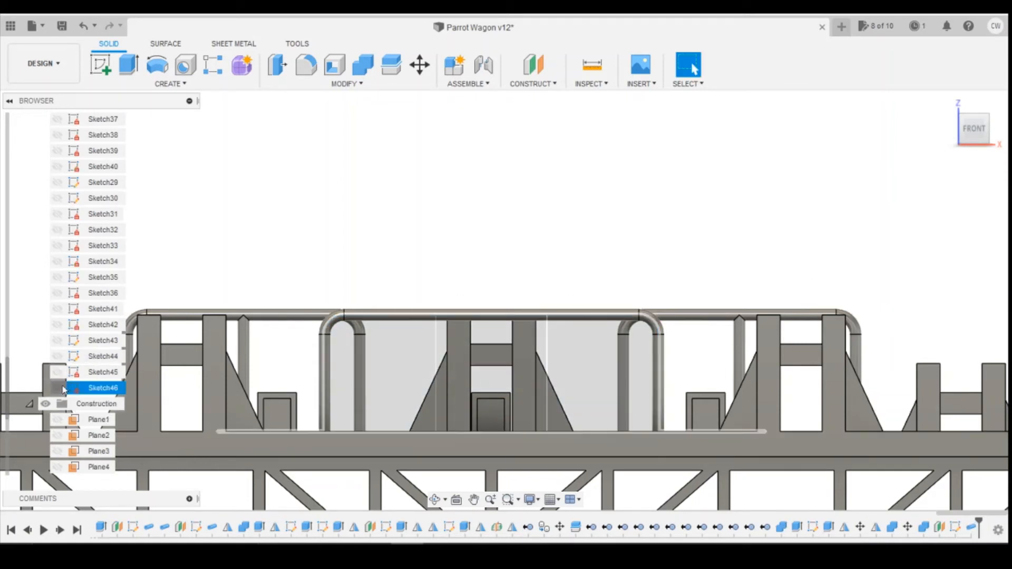
{"action": "left_click", "coordinate": [180, 84]}
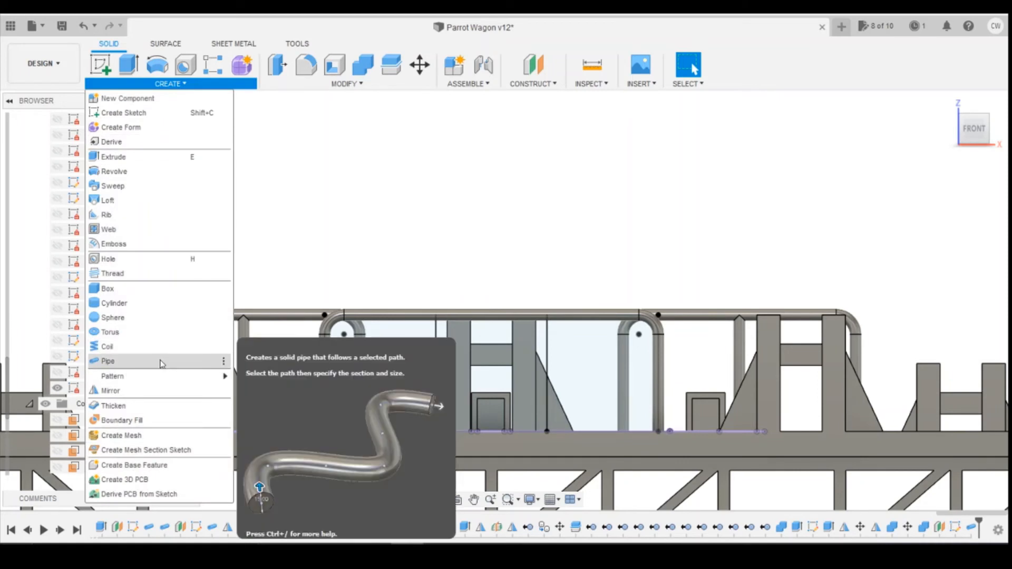
{"action": "left_click", "coordinate": [162, 360]}
{"action": "left_click", "coordinate": [438, 352]}
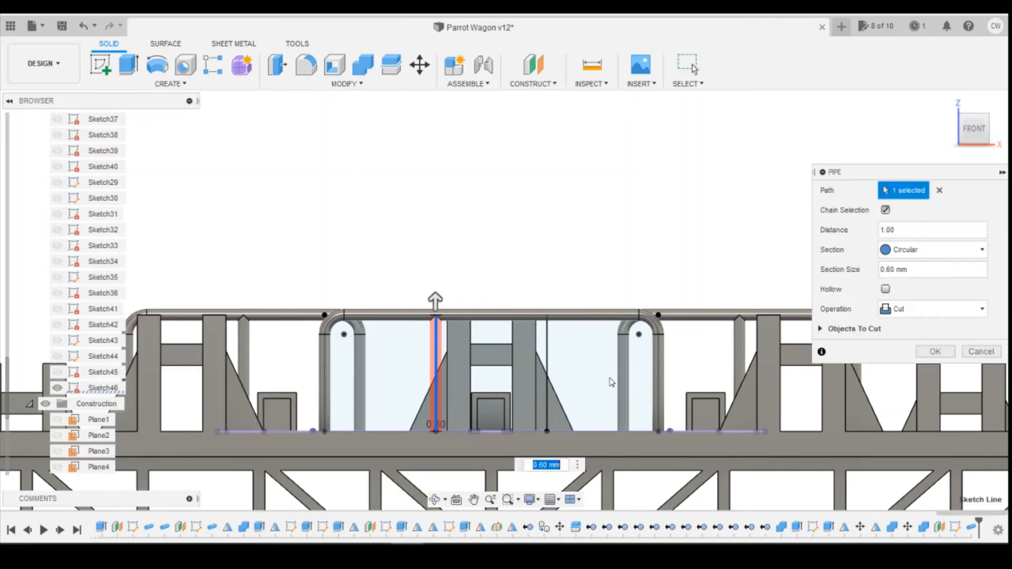
{"action": "left_click", "coordinate": [946, 309]}
{"action": "left_click", "coordinate": [900, 327]}
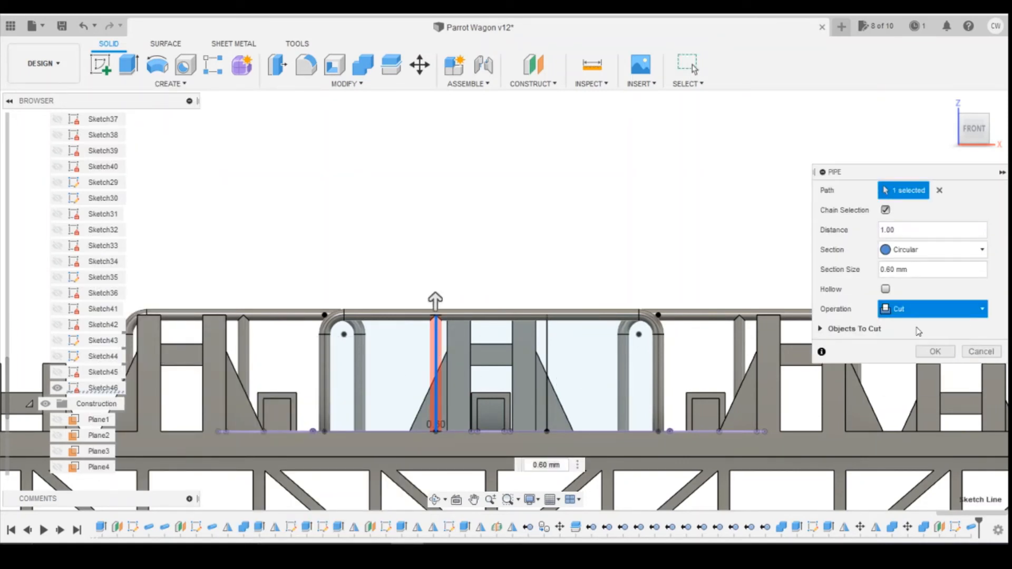
{"action": "left_click", "coordinate": [931, 331]}
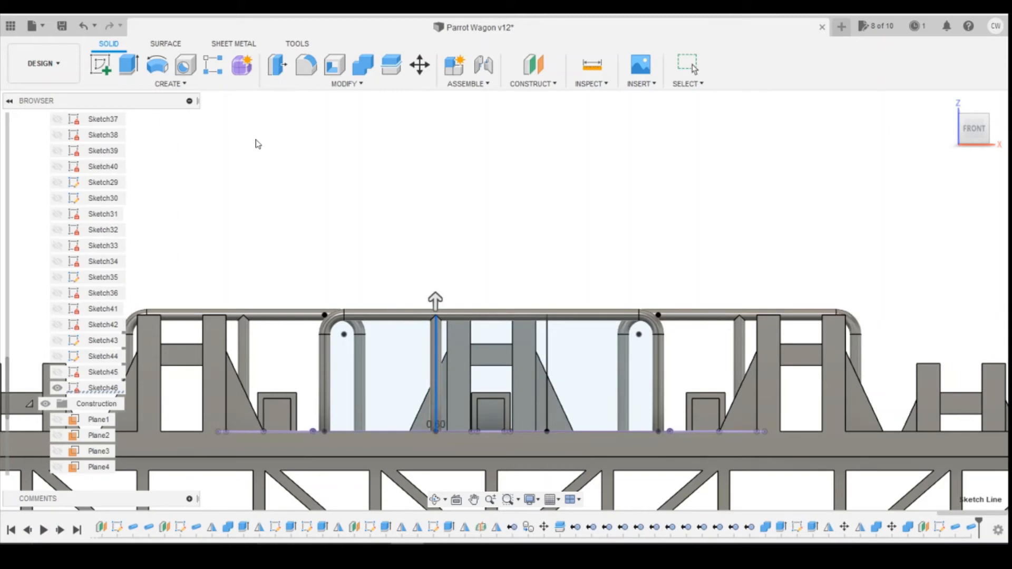
Step: Create a 0.60 mm circular pipe along the second intermediate post line, joined to the handrail
{"action": "left_click", "coordinate": [139, 84]}
{"action": "left_click", "coordinate": [124, 361]}
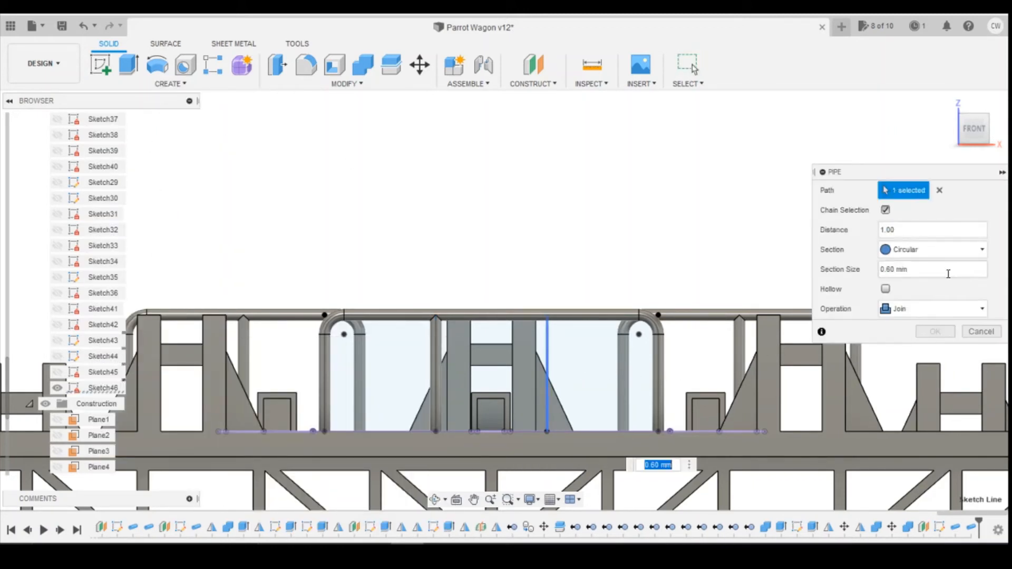
{"action": "left_click", "coordinate": [935, 332]}
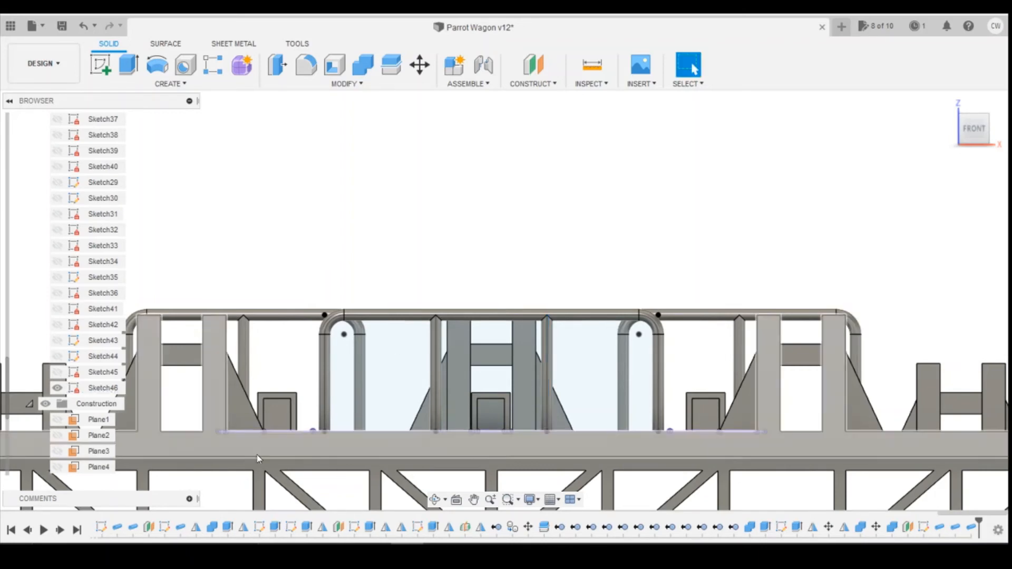
Step: Hide the handrail sketch and collapse the list of sketches
{"action": "left_click_drag", "start_coordinate": [979, 127], "coordinate": [978, 144]}
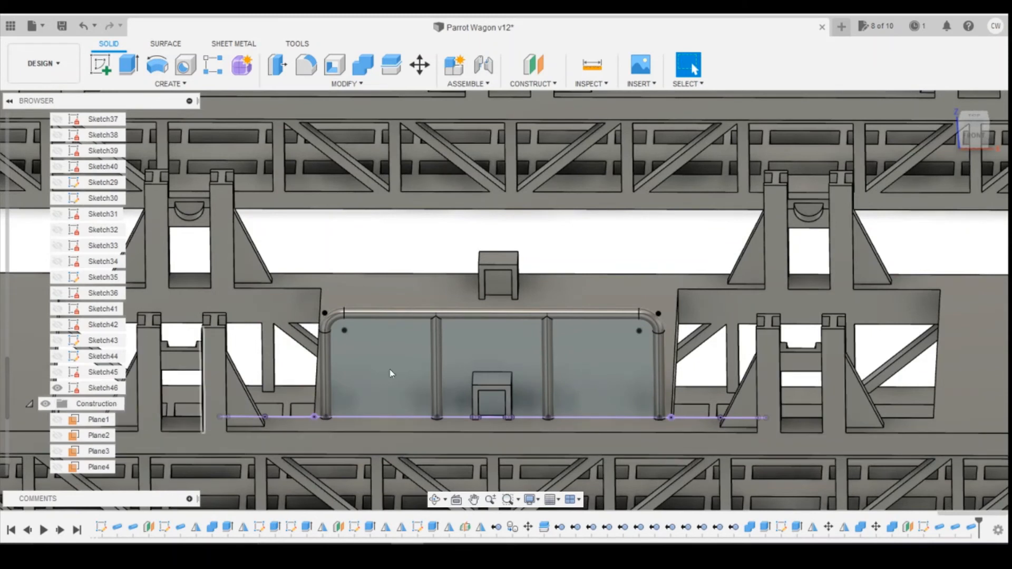
{"action": "left_click", "coordinate": [57, 388]}
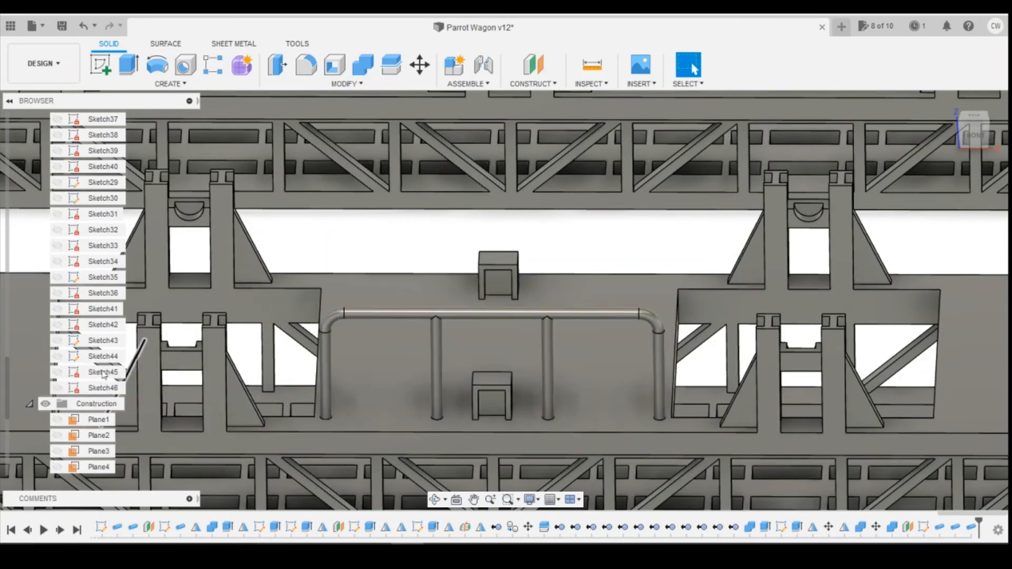
{"action": "scroll", "coordinate": [77, 340], "scroll_direction": "up", "scroll_amount": 3}
{"action": "scroll", "coordinate": [75, 332], "scroll_direction": "up", "scroll_amount": 8}
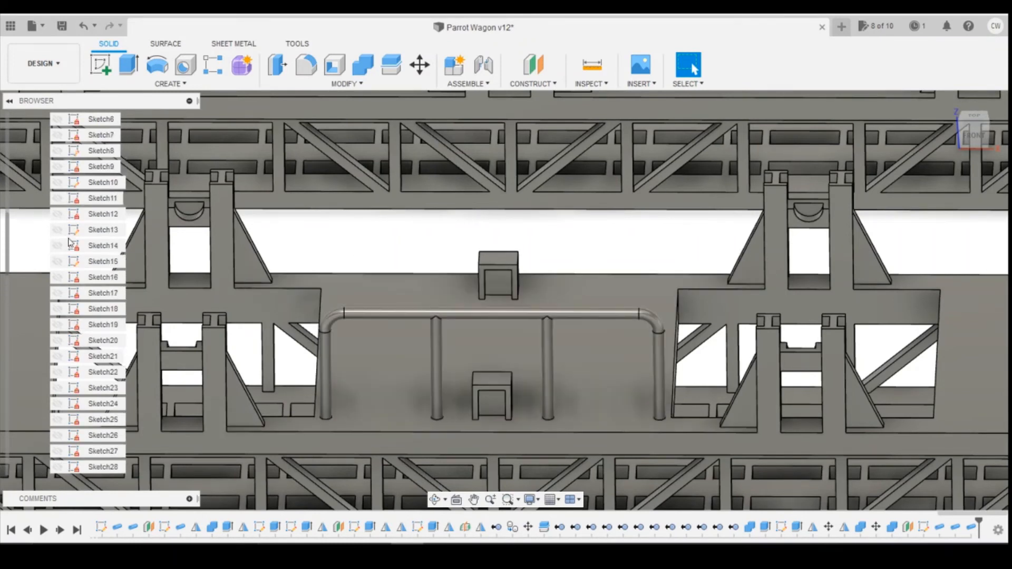
{"action": "scroll", "coordinate": [71, 211], "scroll_direction": "up", "scroll_amount": 5}
{"action": "left_click", "coordinate": [29, 167]}
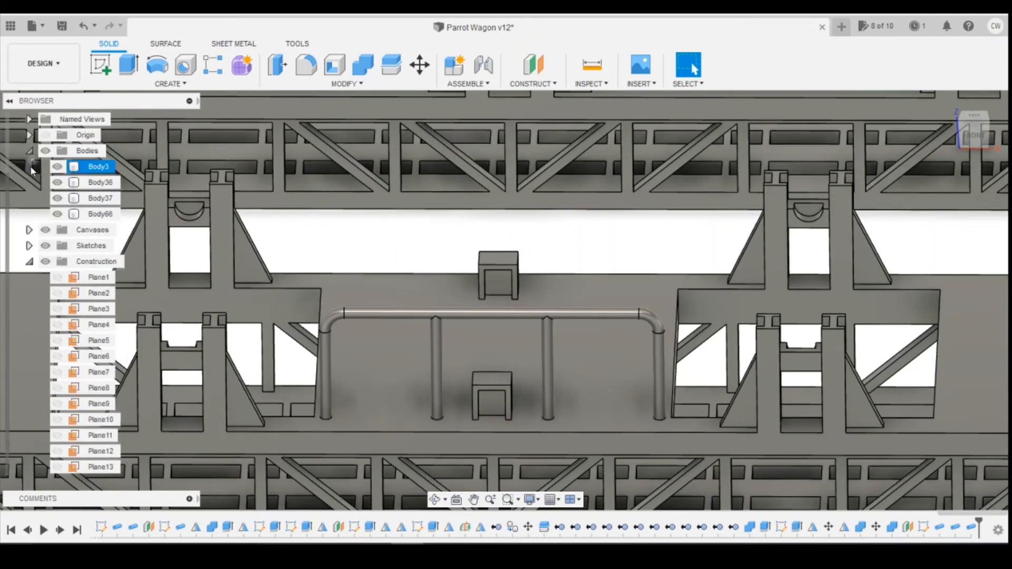
{"action": "left_click", "coordinate": [97, 166]}
Step: Construct a midplane between the two long side faces of the two-opening wagon
{"action": "scroll", "coordinate": [549, 328], "scroll_direction": "down", "scroll_amount": 5}
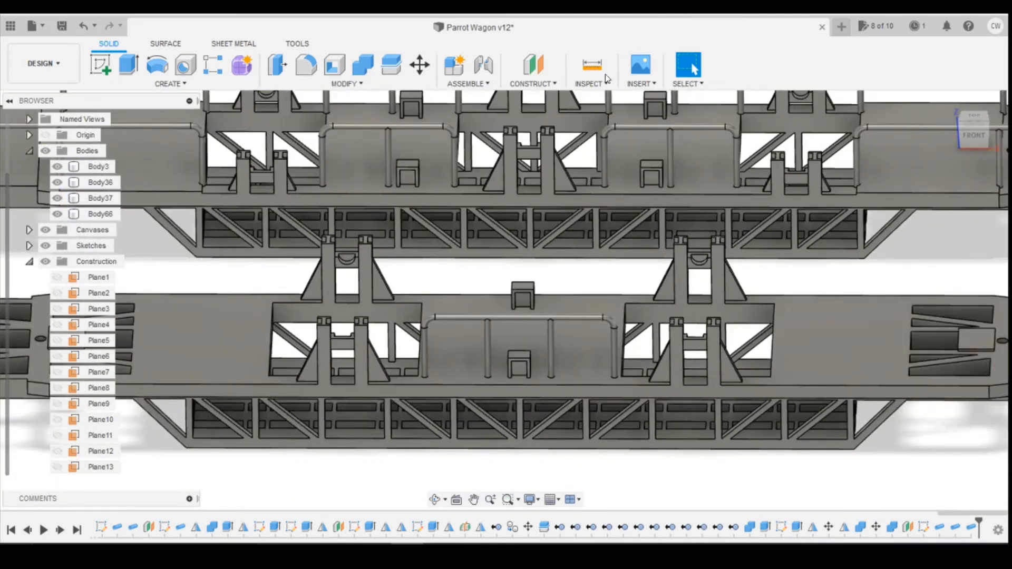
{"action": "left_click", "coordinate": [525, 85]}
{"action": "left_click", "coordinate": [533, 142]}
{"action": "left_click", "coordinate": [841, 399]}
{"action": "middle_click_drag", "start_coordinate": [506, 299], "coordinate": [527, 158], "text": "shift"}
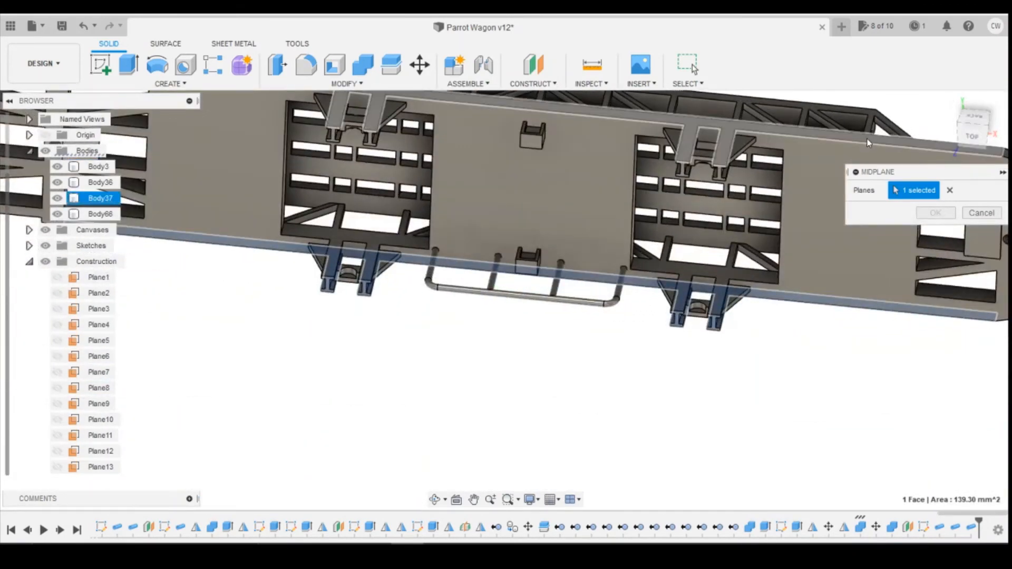
{"action": "left_click", "coordinate": [896, 150]}
{"action": "left_click", "coordinate": [934, 215]}
Step: Mirror the three handrail pipe features across the wagon's lengthwise midplane, using the Adjust compute option
{"action": "mouse_move", "coordinate": [966, 135]}
{"action": "left_mouse_down"}
{"action": "mouse_move", "coordinate": [965, 108]}
{"action": "mouse_move", "coordinate": [960, 143]}
{"action": "left_mouse_up"}
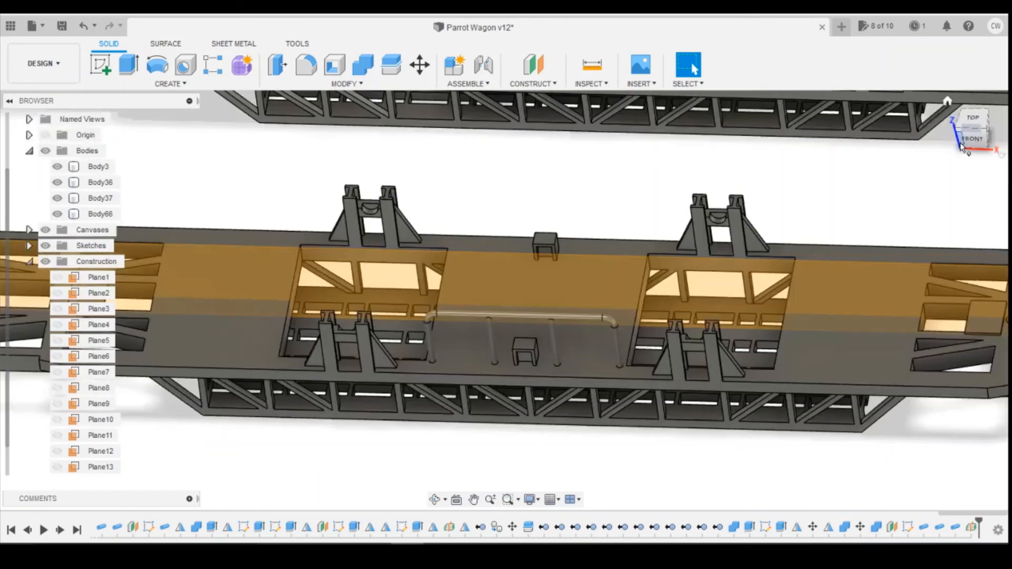
{"action": "left_click", "coordinate": [146, 84]}
{"action": "left_click", "coordinate": [164, 391]}
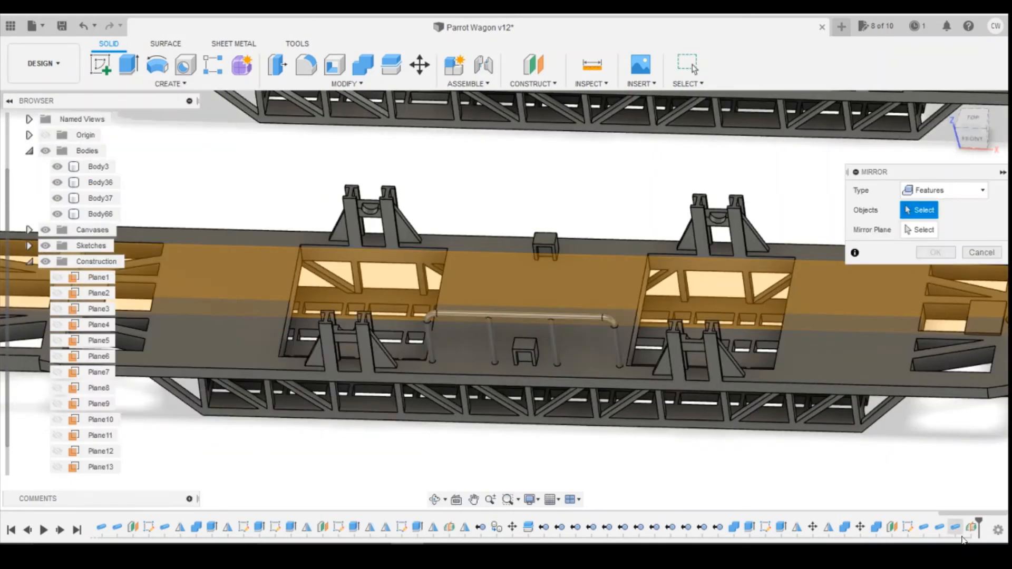
{"action": "left_click", "coordinate": [955, 527]}
{"action": "left_click", "coordinate": [924, 527], "text": "shift"}
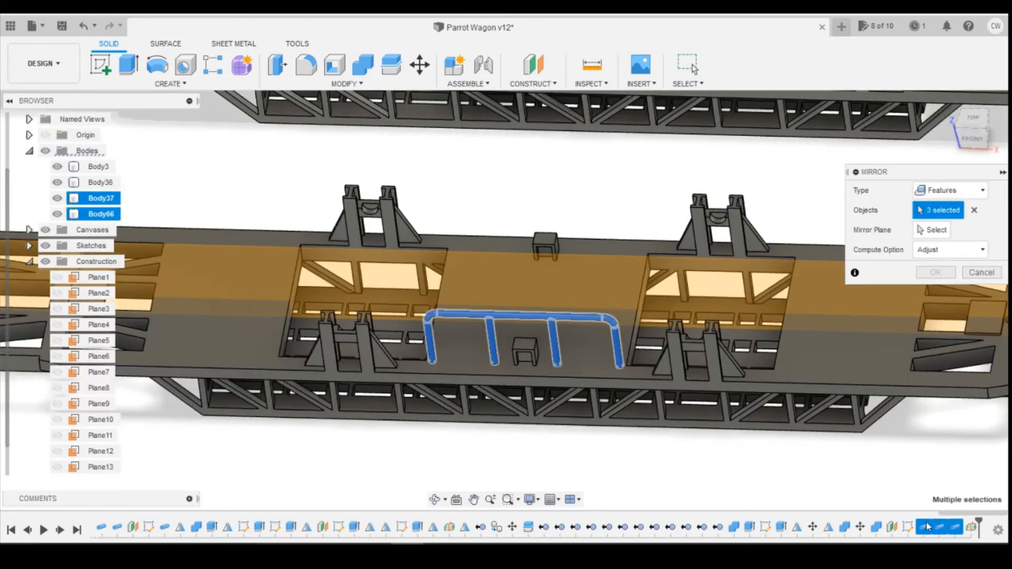
{"action": "left_click", "coordinate": [930, 230]}
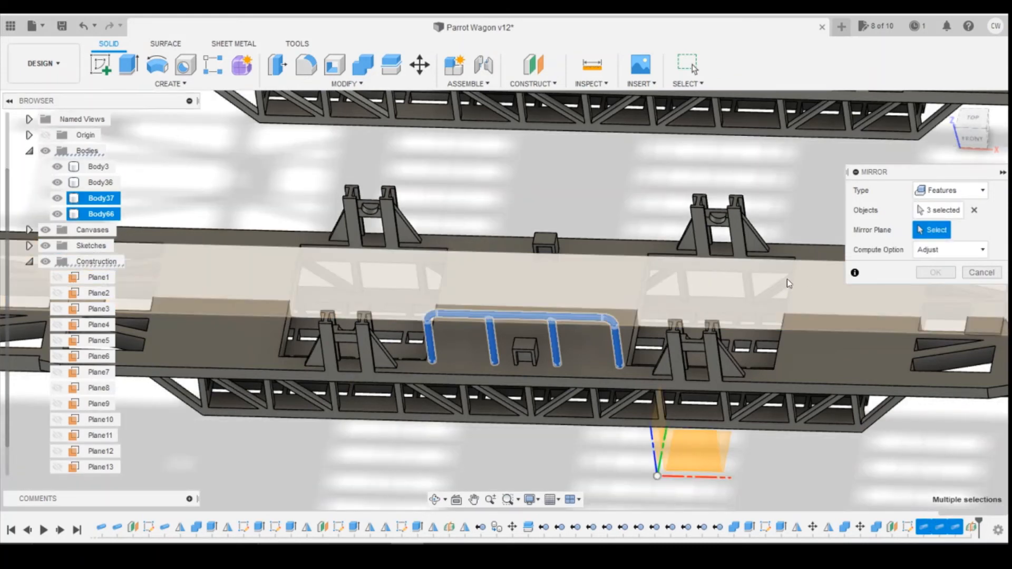
{"action": "left_click", "coordinate": [631, 269]}
{"action": "left_click", "coordinate": [941, 276]}
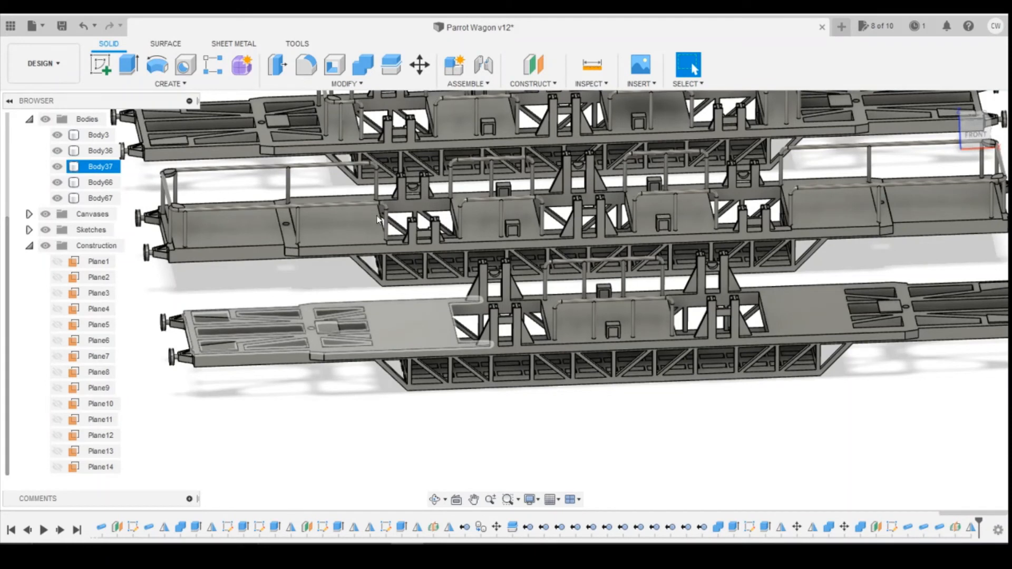
Step: Delete the RemoveBody feature of Body63 from the design history to restore the end handrail on the two-opening wagon
{"action": "left_click", "coordinate": [331, 118]}
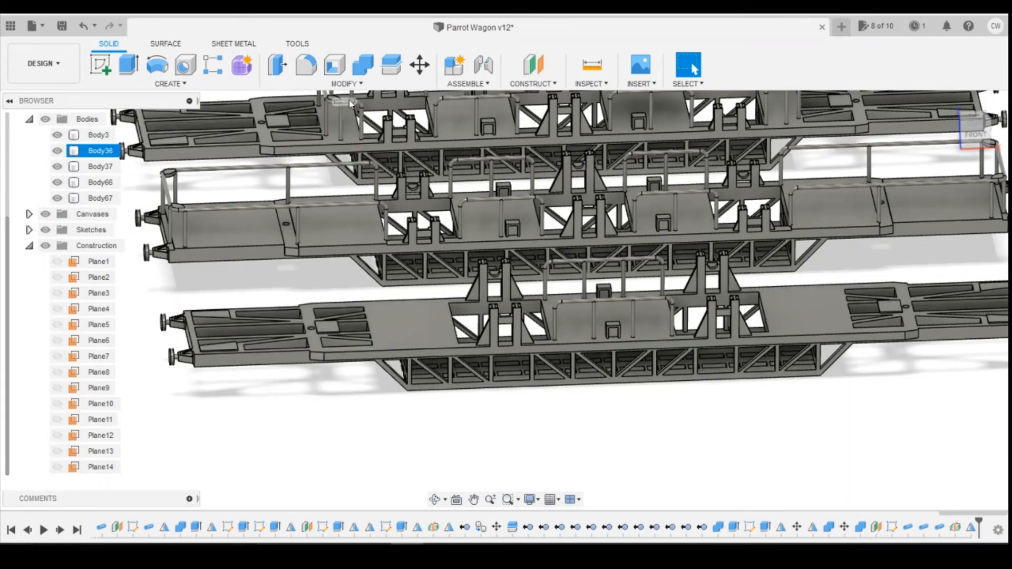
{"action": "left_click", "coordinate": [403, 208]}
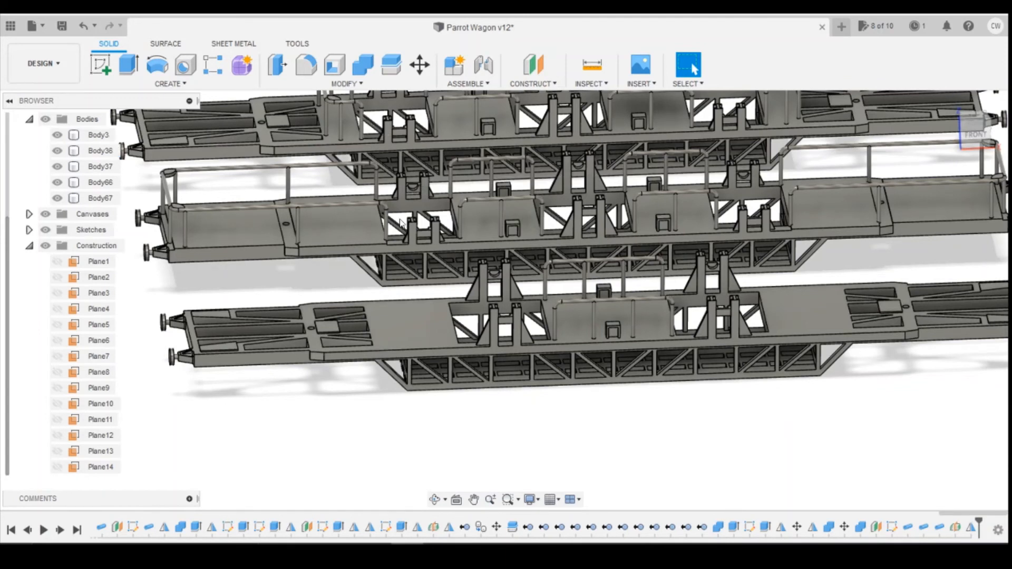
{"action": "left_click", "coordinate": [365, 126]}
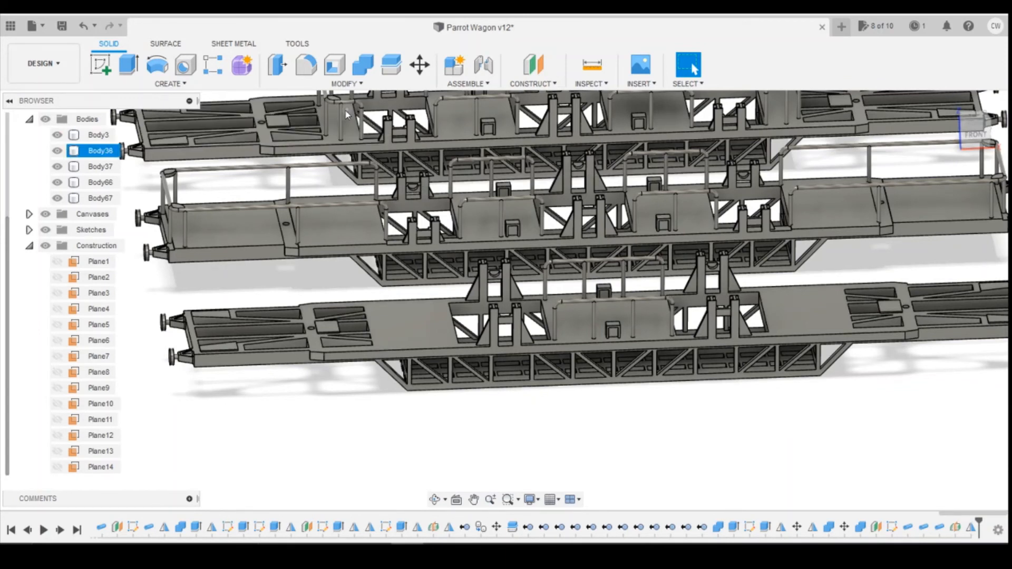
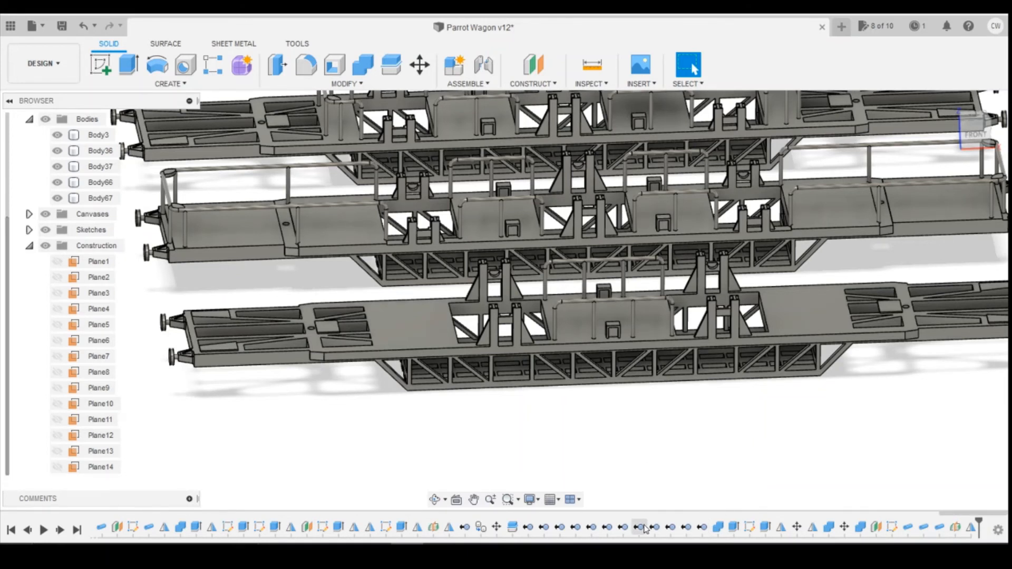
{"action": "left_click", "coordinate": [703, 527]}
{"action": "right_click", "coordinate": [703, 530]}
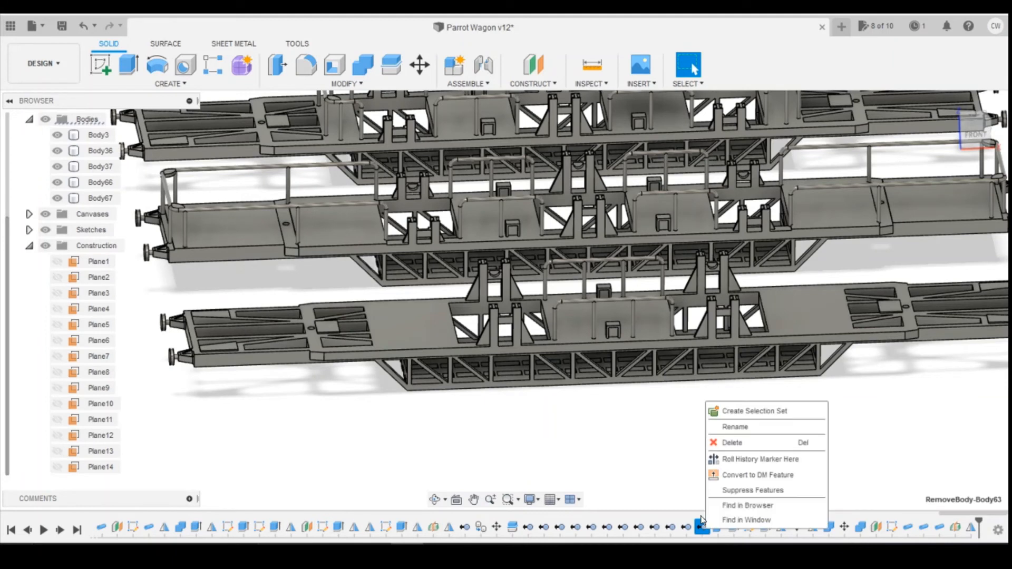
{"action": "left_click", "coordinate": [733, 443]}
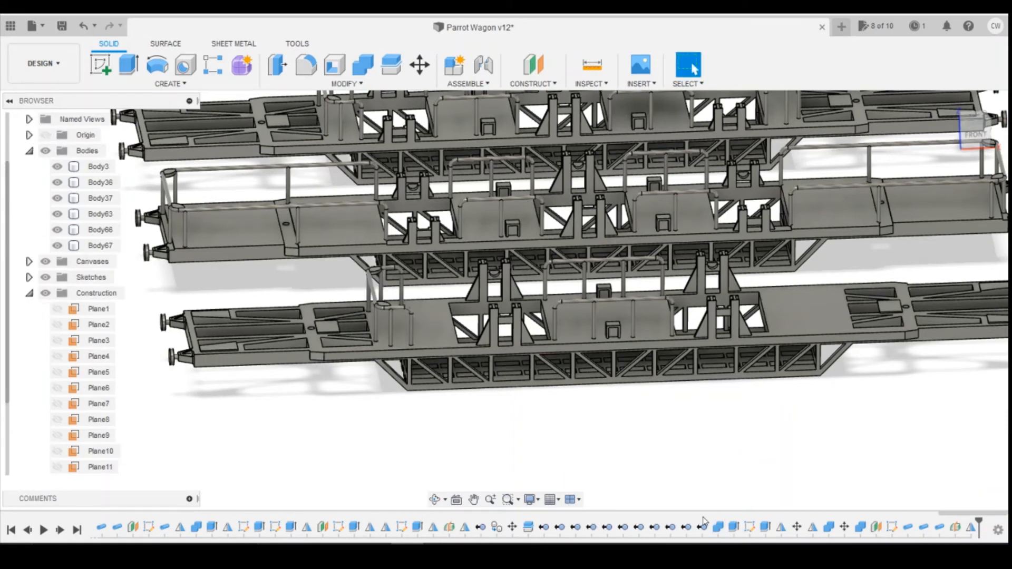
Step: Hide Body3 and Body36, and join the central handrail bodies Body66 and Body67 to wagon Body37
{"action": "left_click", "coordinate": [388, 311]}
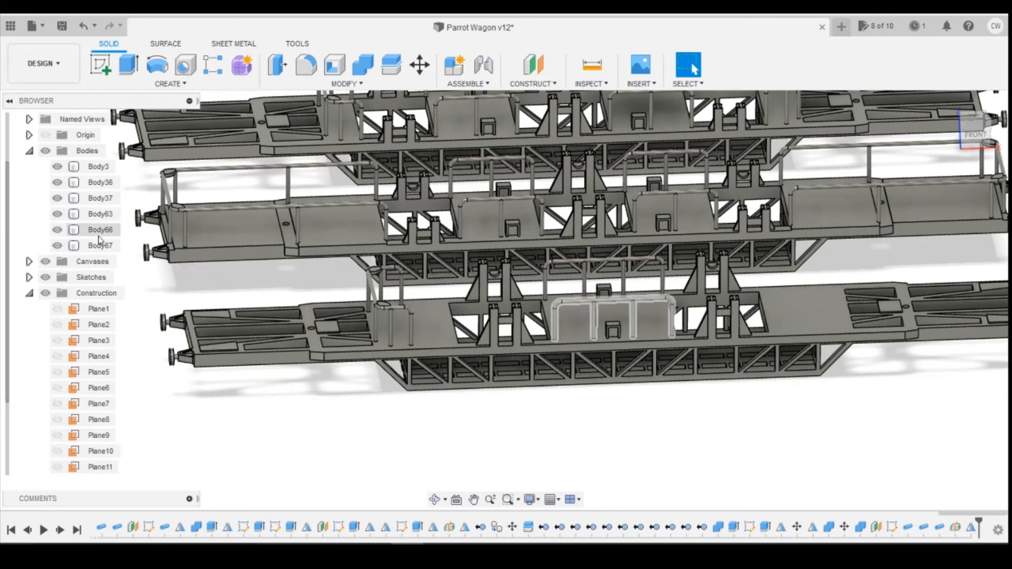
{"action": "left_click", "coordinate": [362, 71]}
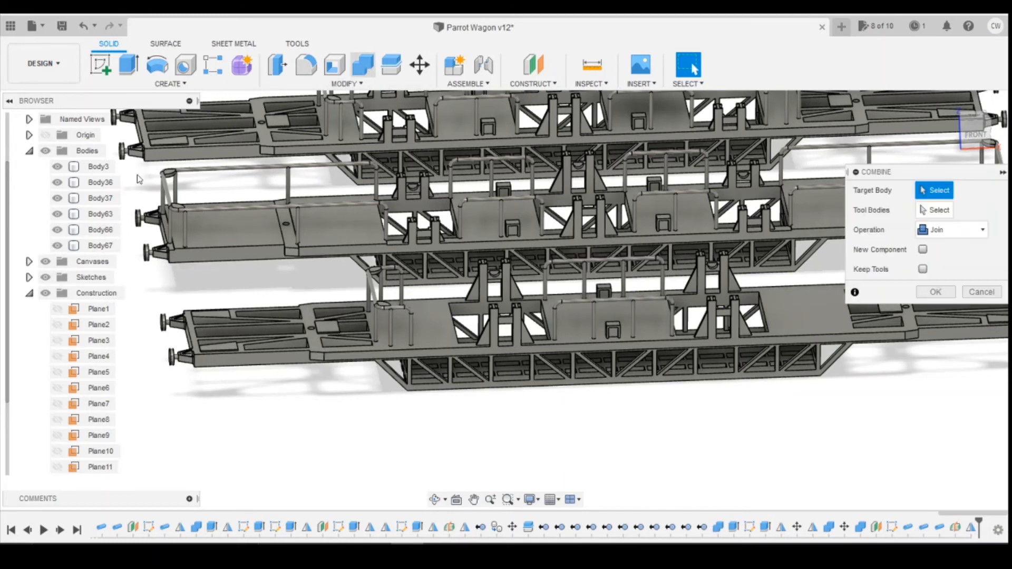
{"action": "left_click", "coordinate": [56, 182]}
{"action": "left_click", "coordinate": [57, 166]}
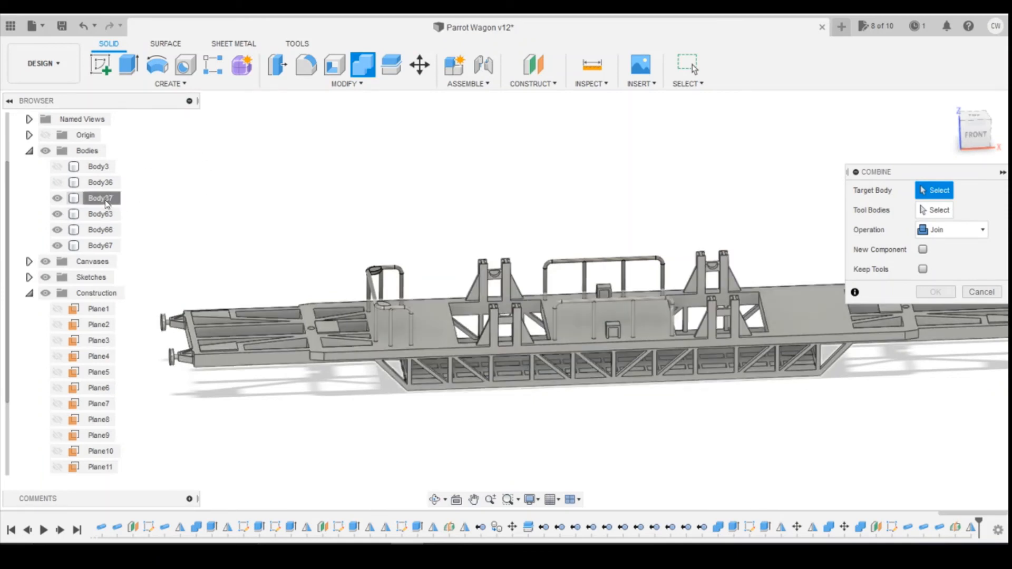
{"action": "left_click", "coordinate": [105, 203]}
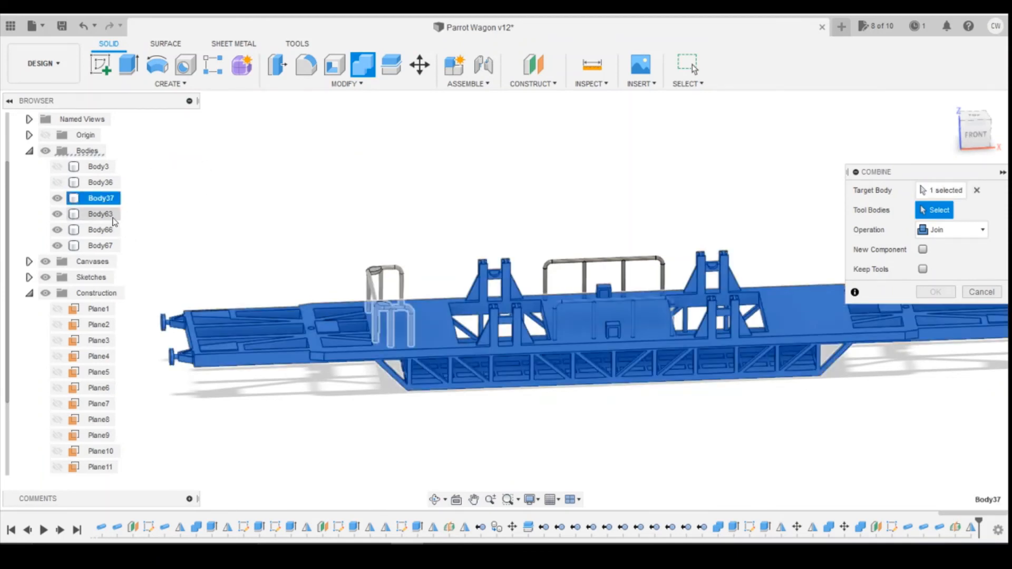
{"action": "left_click", "coordinate": [103, 229]}
{"action": "left_click", "coordinate": [103, 246]}
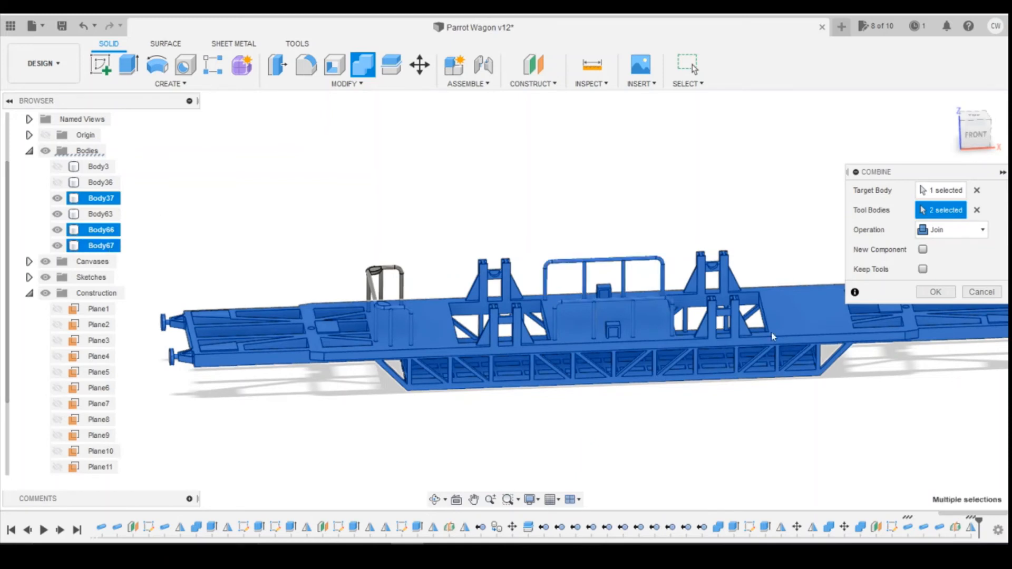
{"action": "left_click", "coordinate": [935, 292]}
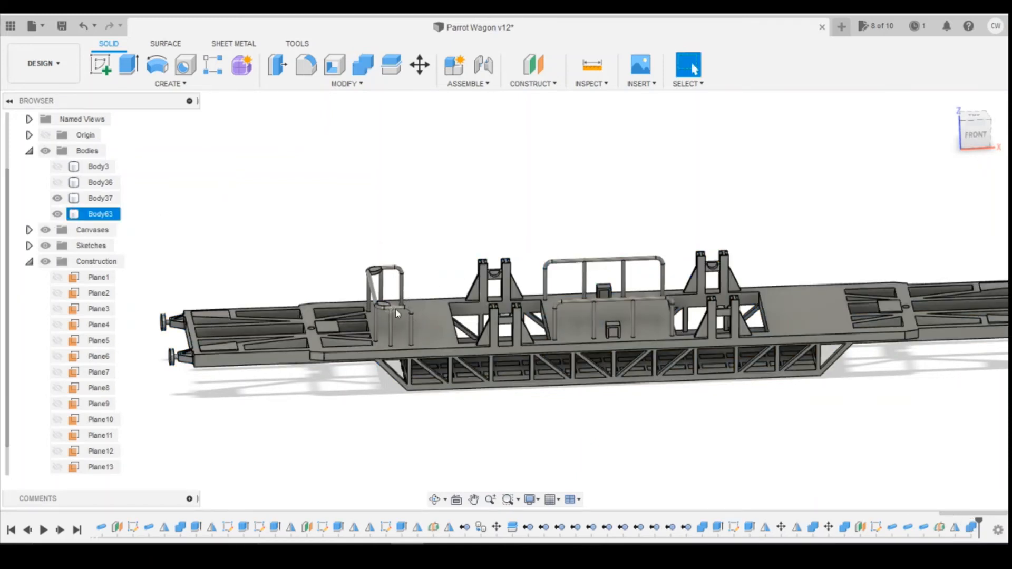
Step: Create a plane offset -8.00 mm from the deck opening's end face so it crosses the end handrail, and hide wagon Body37
{"action": "scroll", "coordinate": [395, 311], "scroll_direction": "up", "scroll_amount": 5}
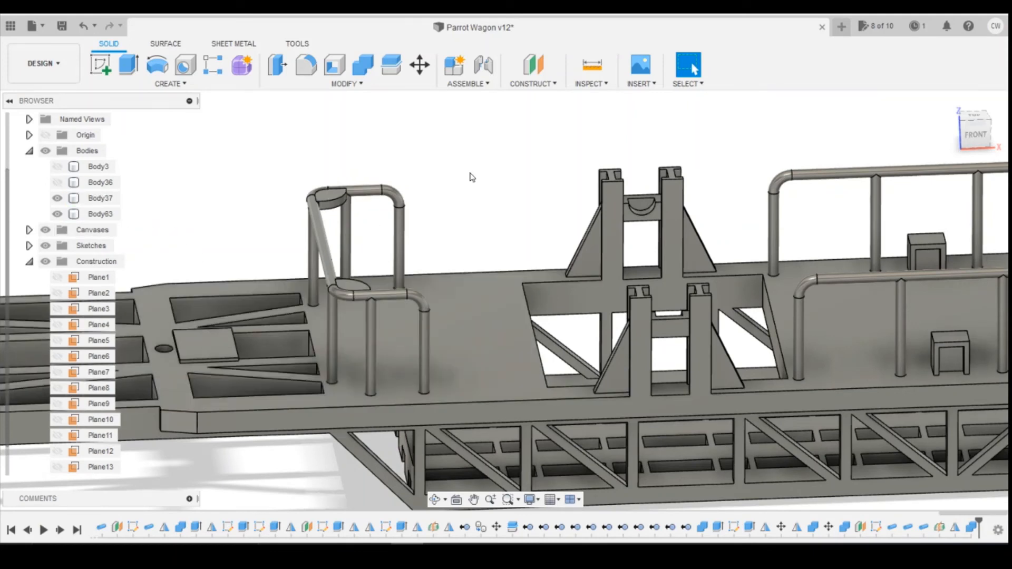
{"action": "left_click_drag", "start_coordinate": [971, 131], "coordinate": [568, 95]}
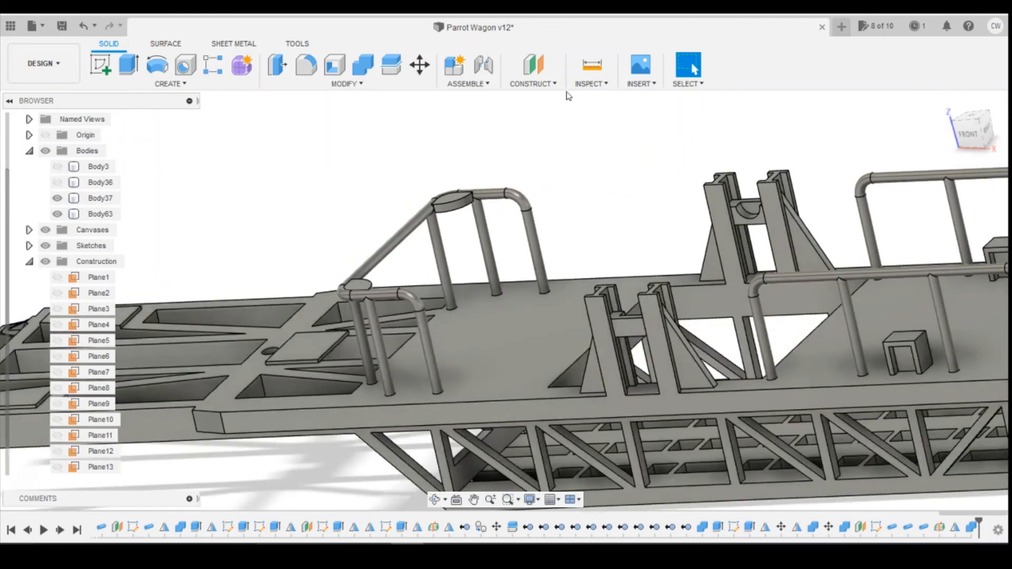
{"action": "left_click", "coordinate": [533, 64]}
{"action": "left_click", "coordinate": [584, 368]}
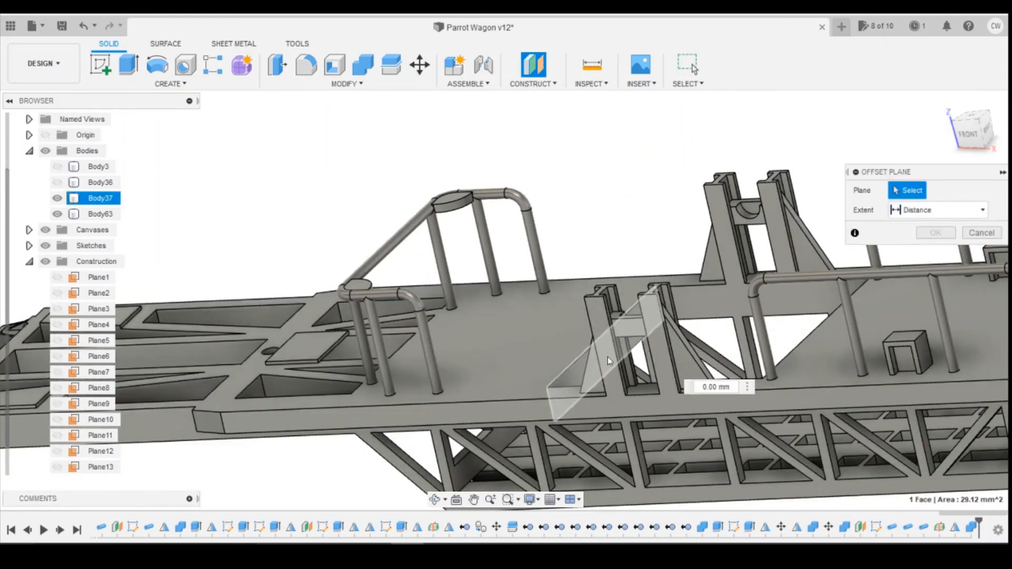
{"action": "left_click", "coordinate": [967, 134]}
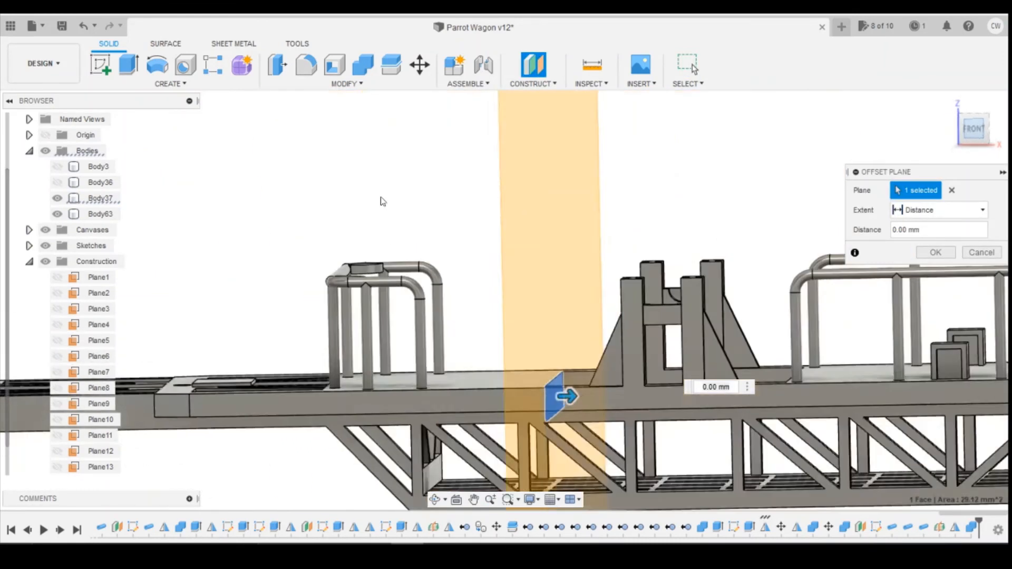
{"action": "left_click_drag", "start_coordinate": [551, 399], "coordinate": [389, 402]}
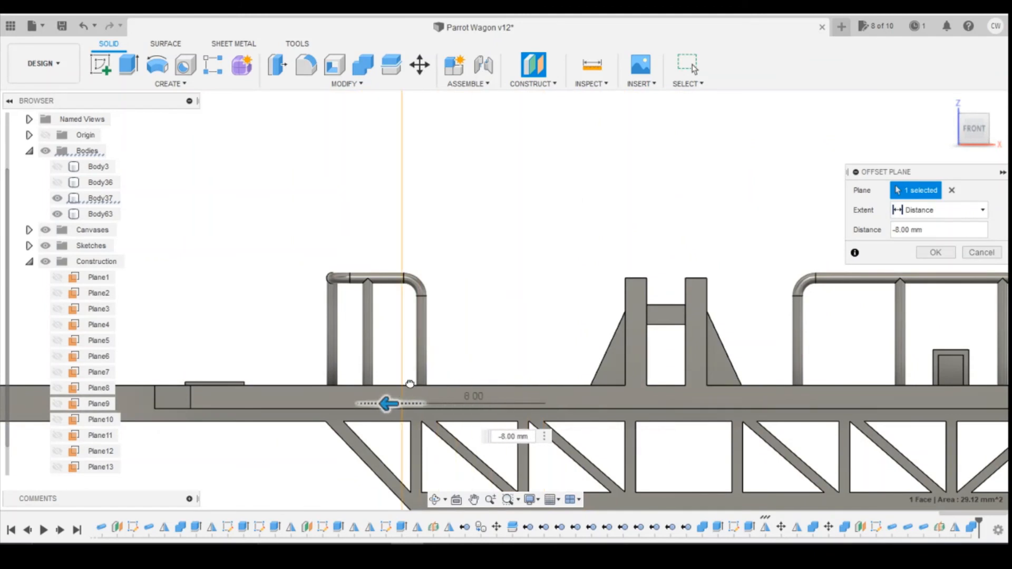
{"action": "scroll", "coordinate": [409, 344], "scroll_direction": "up", "scroll_amount": 4}
{"action": "scroll", "coordinate": [411, 260], "scroll_direction": "up", "scroll_amount": 5}
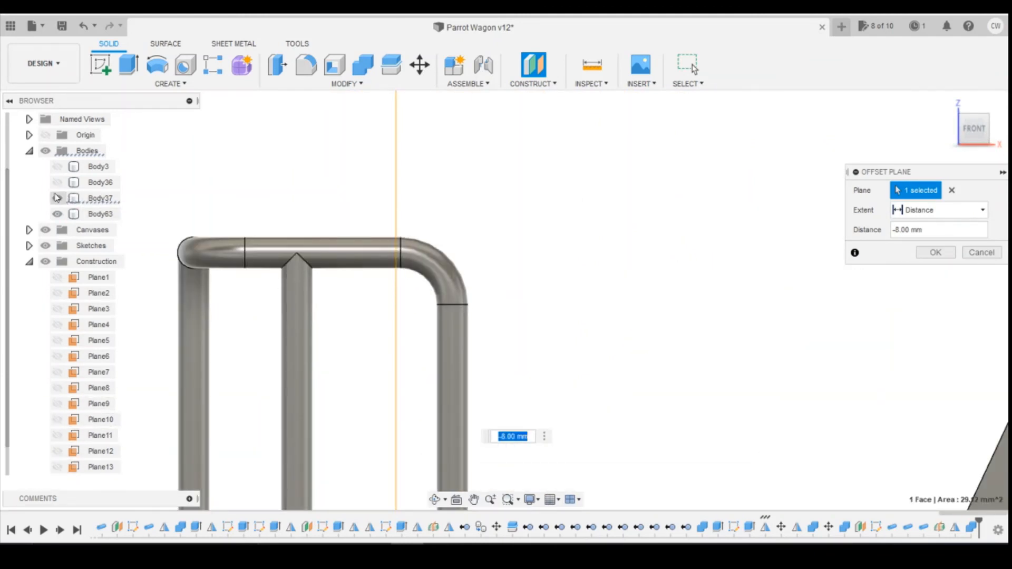
{"action": "left_click", "coordinate": [57, 199]}
{"action": "scroll", "coordinate": [599, 327], "scroll_direction": "down", "scroll_amount": 3}
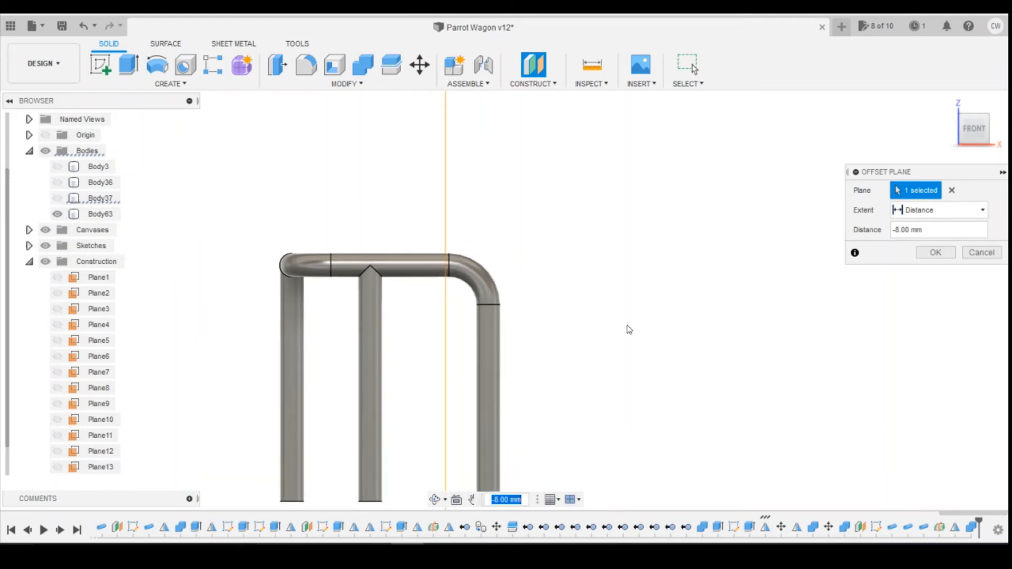
{"action": "left_click", "coordinate": [935, 252]}
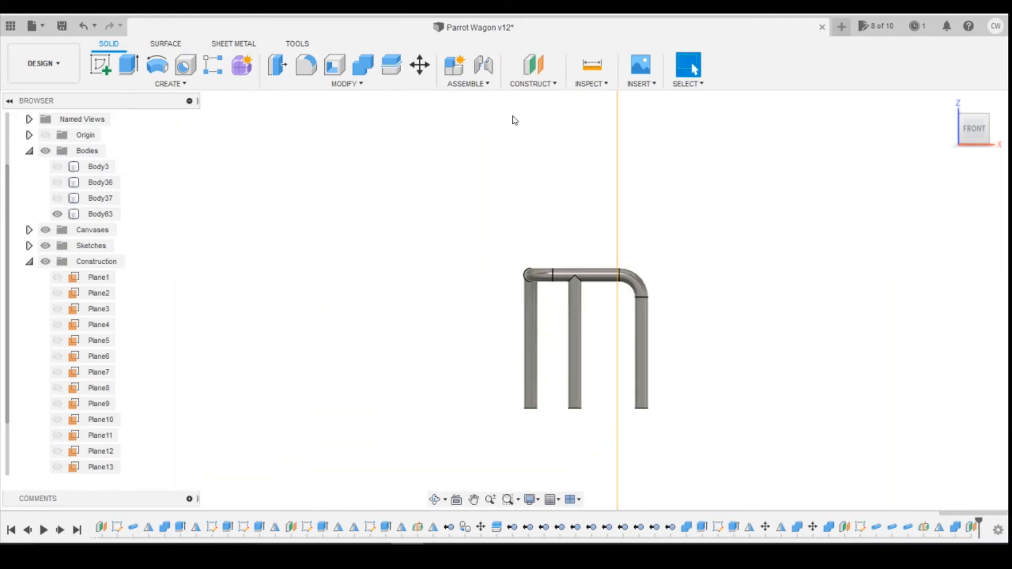
Step: Split the end handrail Body63 at the new offset plane and show wagon Body37 again
{"action": "left_click", "coordinate": [404, 77]}
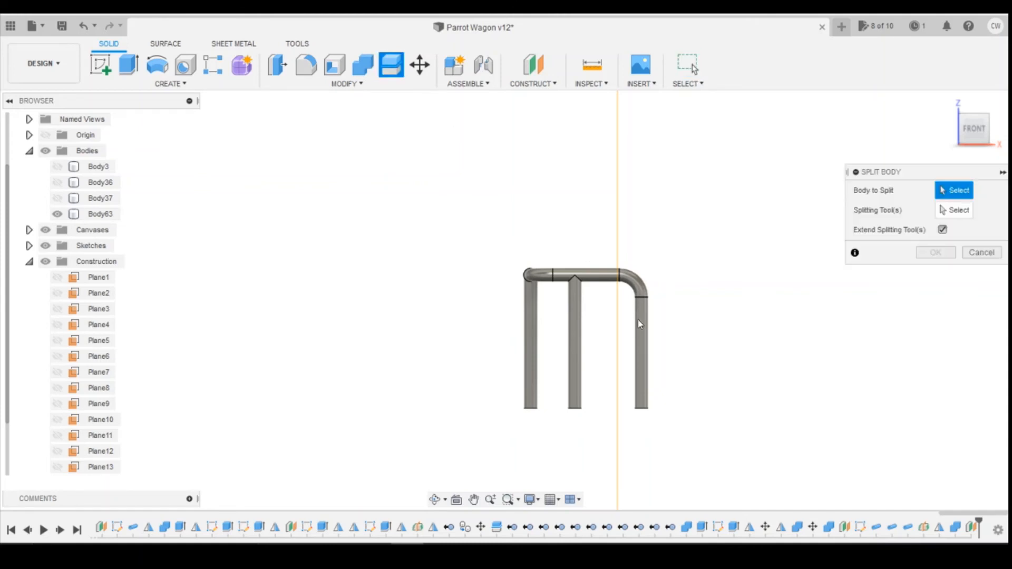
{"action": "left_click", "coordinate": [610, 279]}
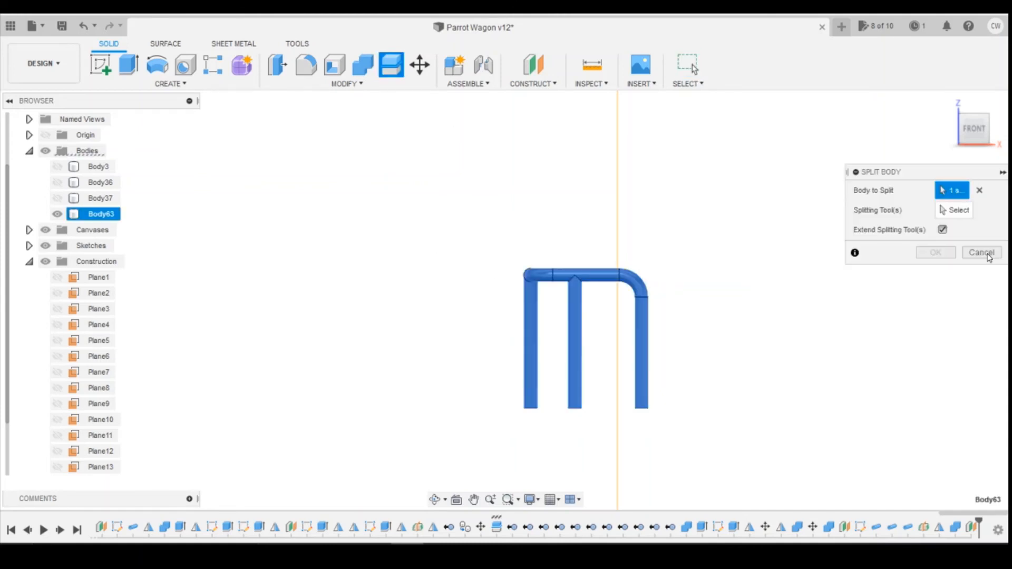
{"action": "left_click", "coordinate": [619, 203]}
{"action": "left_click", "coordinate": [936, 234]}
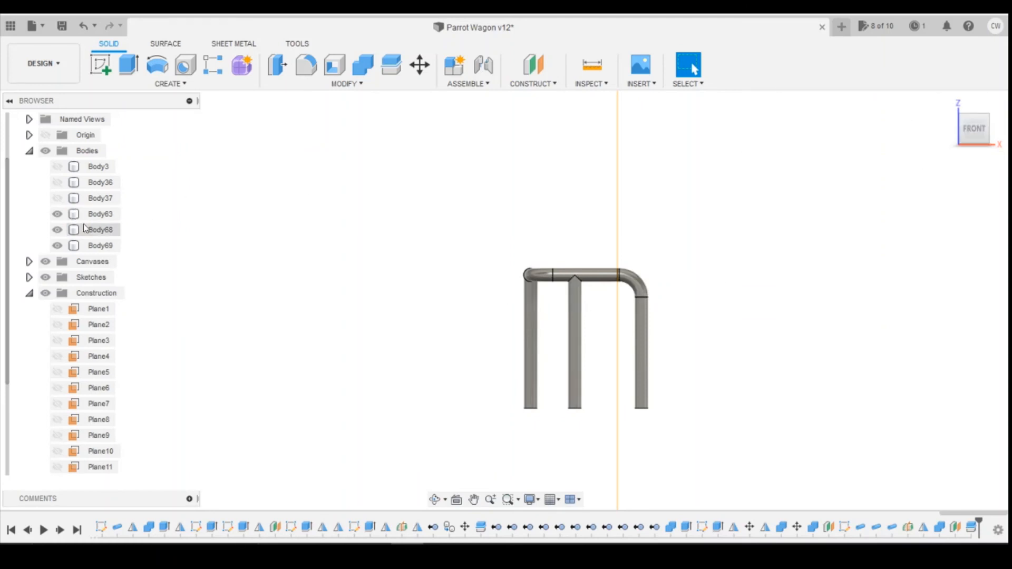
{"action": "left_click", "coordinate": [58, 198]}
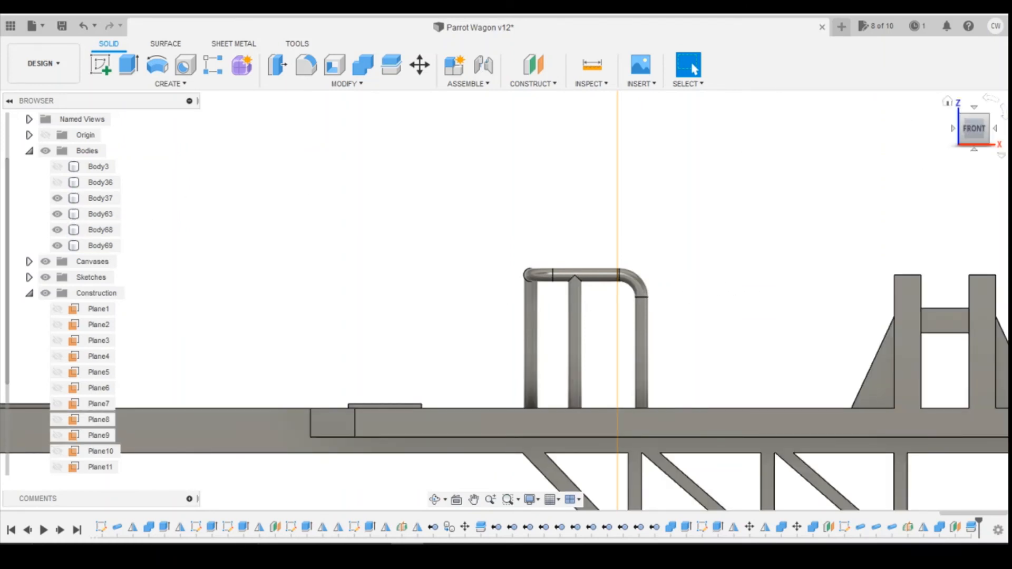
{"action": "left_click", "coordinate": [978, 129]}
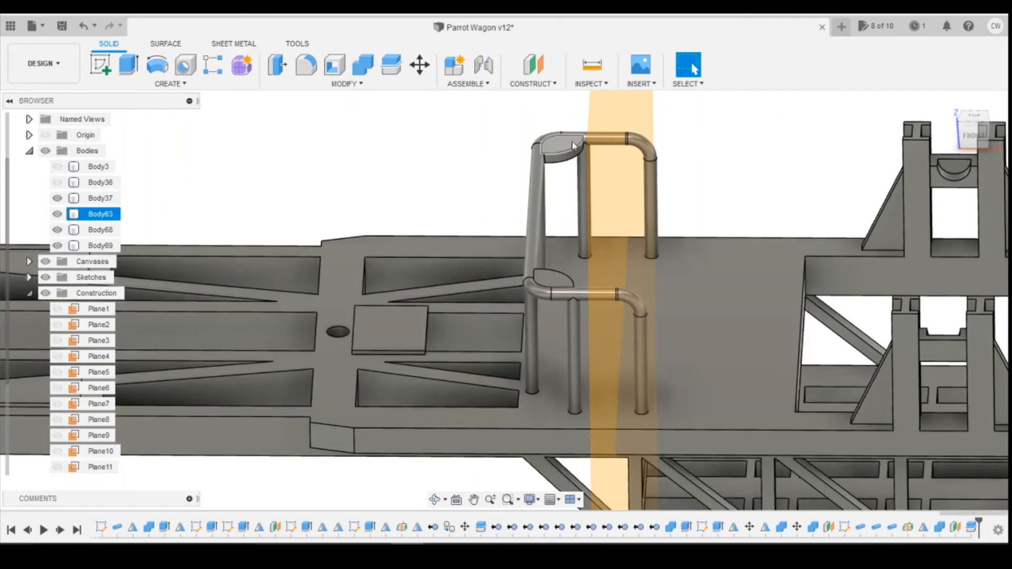
Step: Check the wagon reference photo and move the two split-off handrail end posts 6.50 mm in X towards the deck opening
{"action": "left_click", "coordinate": [99, 229]}
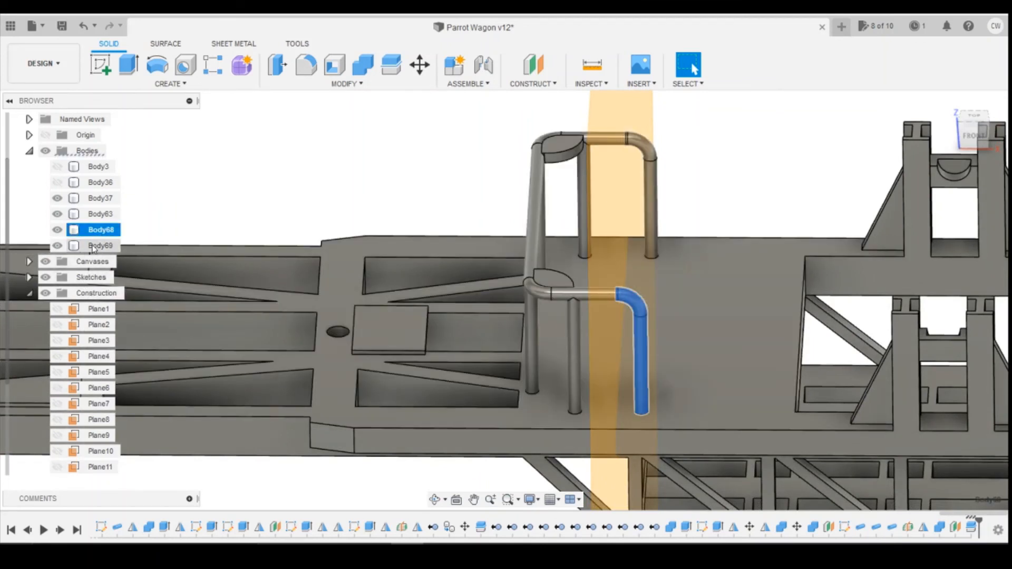
{"action": "left_click", "coordinate": [93, 246], "text": "ctrl"}
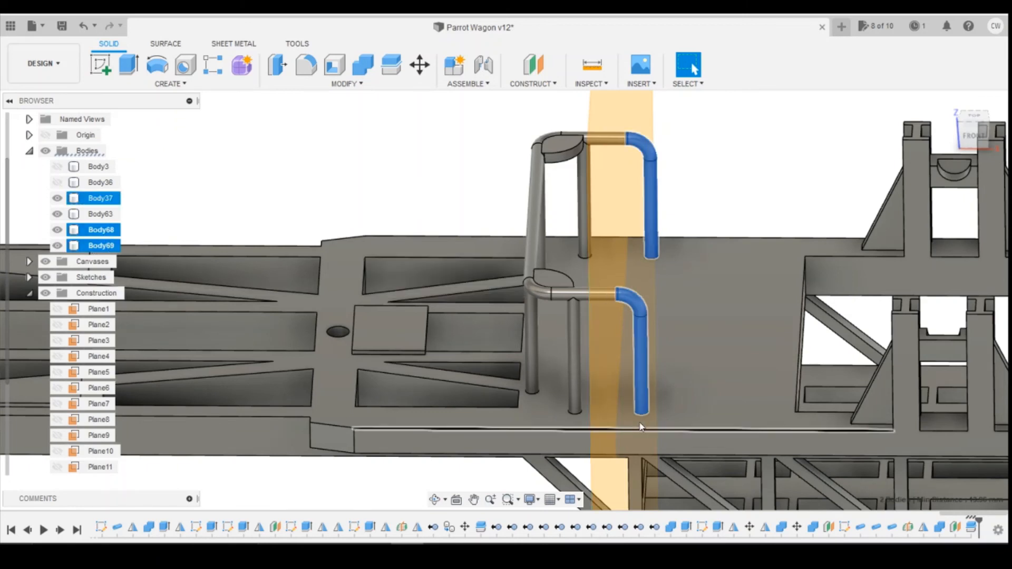
{"action": "right_click", "coordinate": [100, 242]}
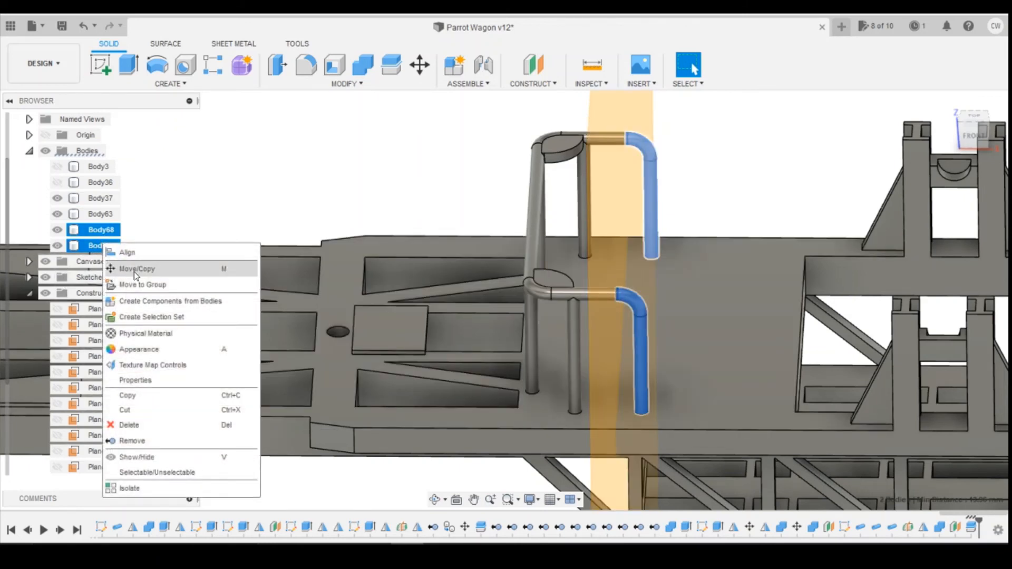
{"action": "left_click", "coordinate": [153, 266]}
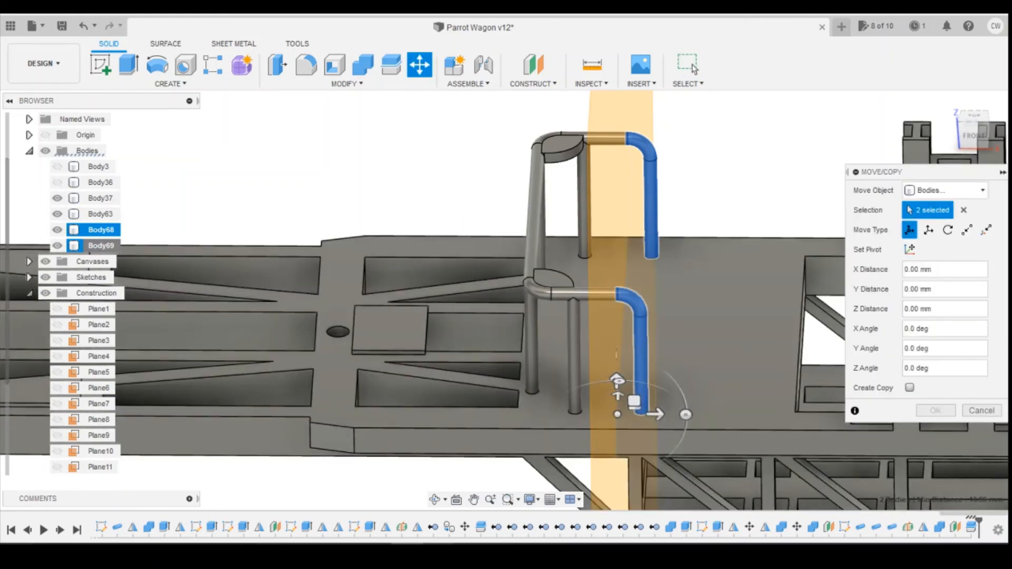
{"action": "left_click", "coordinate": [485, 527]}
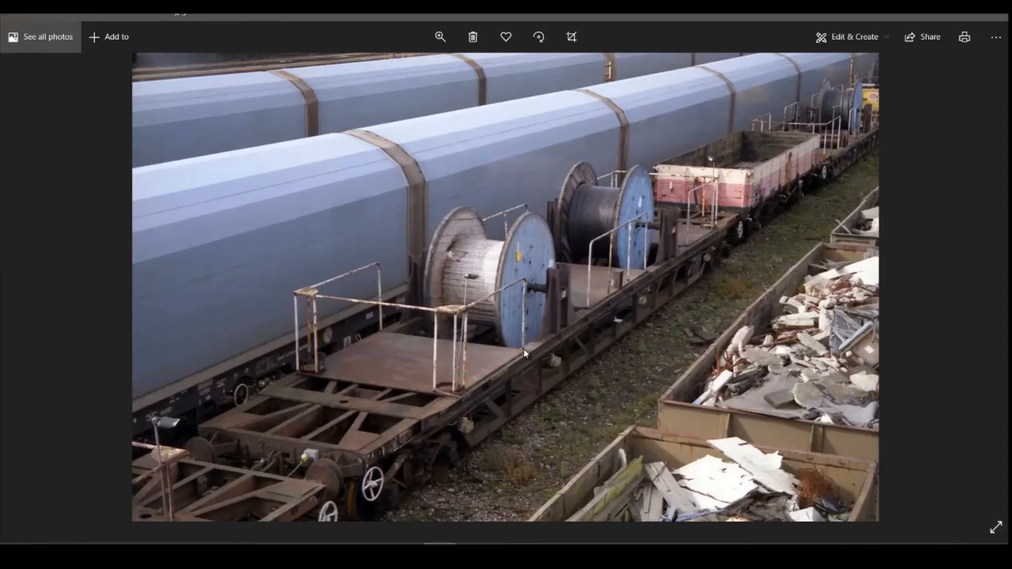
{"action": "key", "text": "alt+Tab"}
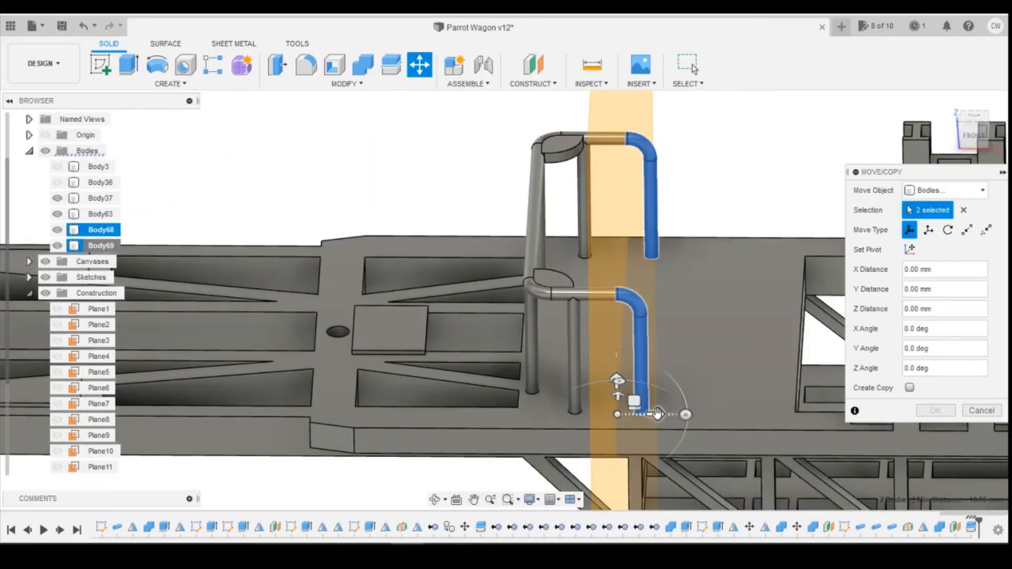
{"action": "left_click_drag", "start_coordinate": [658, 414], "coordinate": [793, 414]}
{"action": "scroll", "coordinate": [793, 415], "scroll_direction": "up", "scroll_amount": 3}
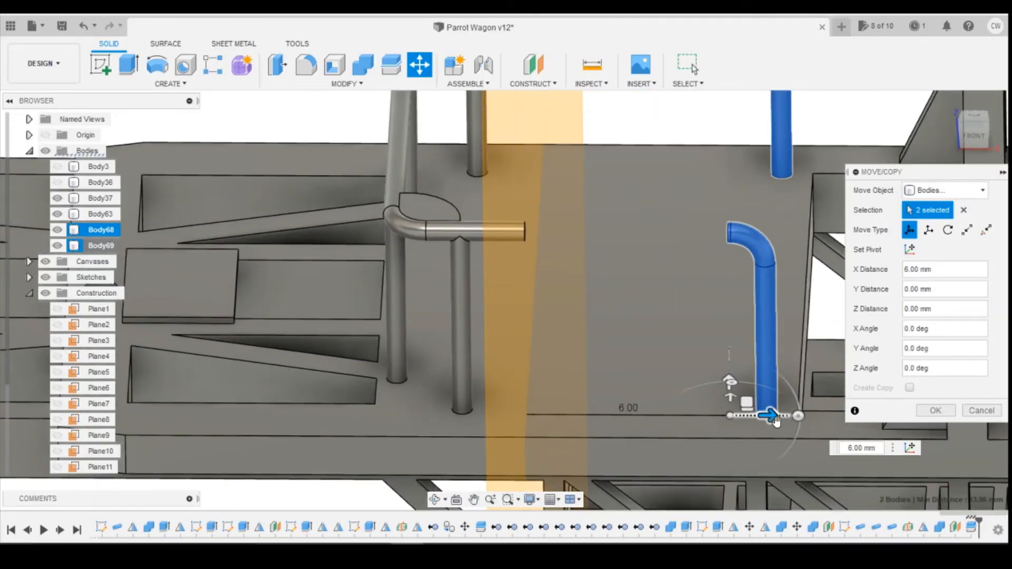
{"action": "left_click_drag", "start_coordinate": [788, 425], "coordinate": [804, 425]}
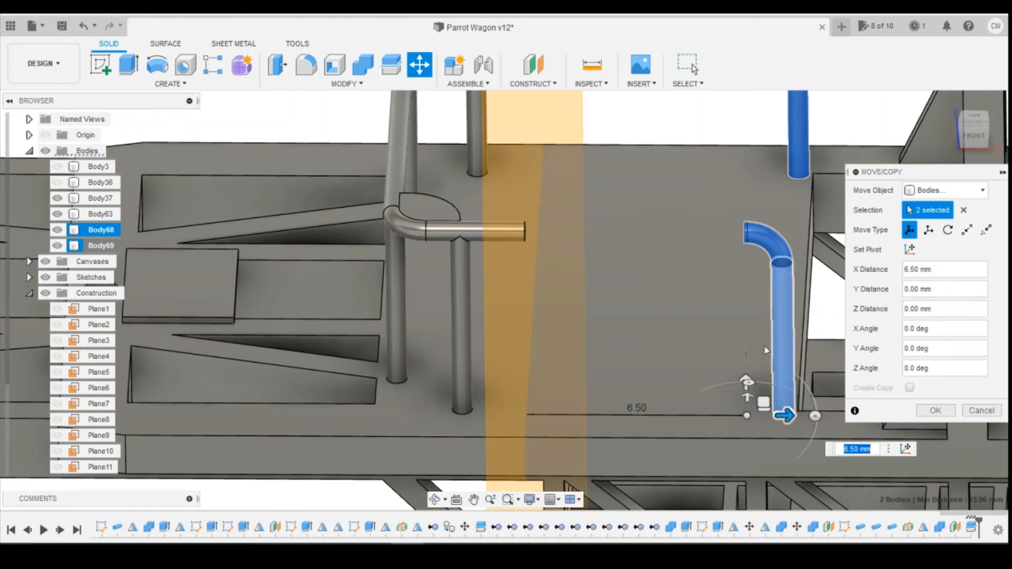
{"action": "left_click", "coordinate": [935, 410]}
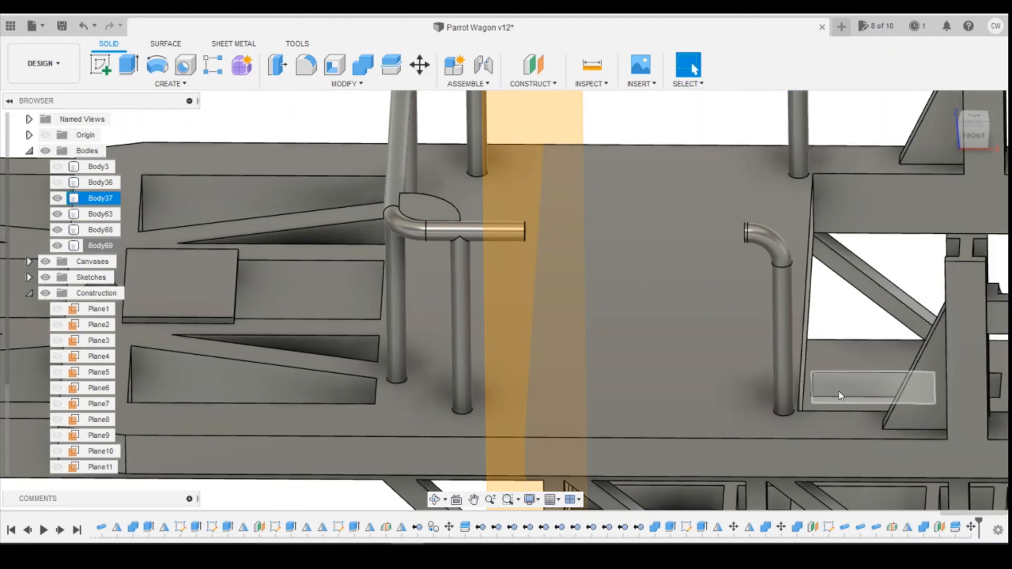
{"action": "scroll", "coordinate": [102, 442], "scroll_direction": "down", "scroll_amount": 2}
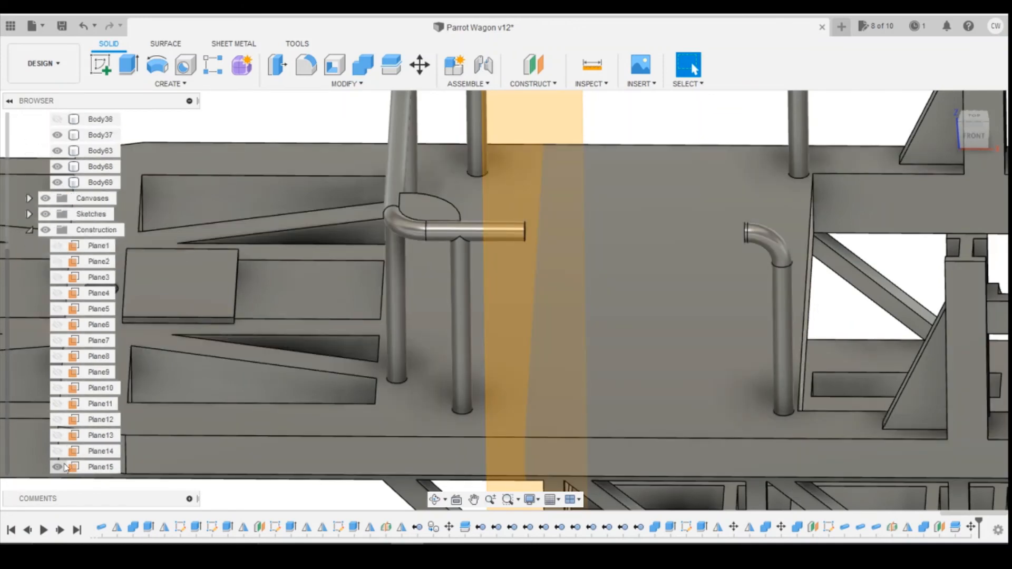
Step: Hide the offset construction plane Plane15 that crosses the end handrail
{"action": "left_click", "coordinate": [100, 134]}
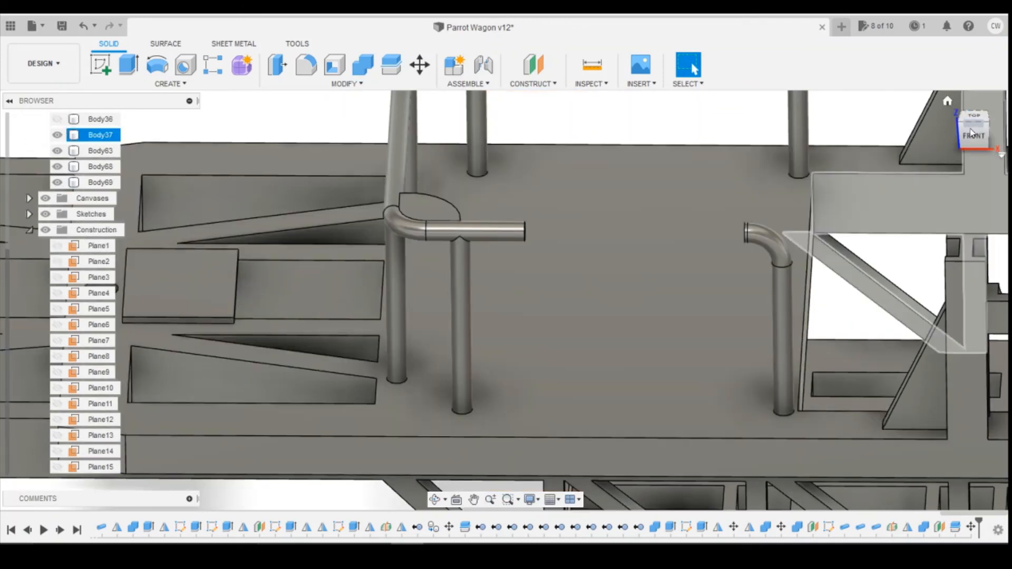
{"action": "left_click_drag", "start_coordinate": [973, 135], "coordinate": [933, 114]}
{"action": "left_click", "coordinate": [540, 195]}
{"action": "scroll", "coordinate": [521, 203], "scroll_direction": "up", "scroll_amount": 3}
{"action": "scroll", "coordinate": [523, 207], "scroll_direction": "up", "scroll_amount": 2}
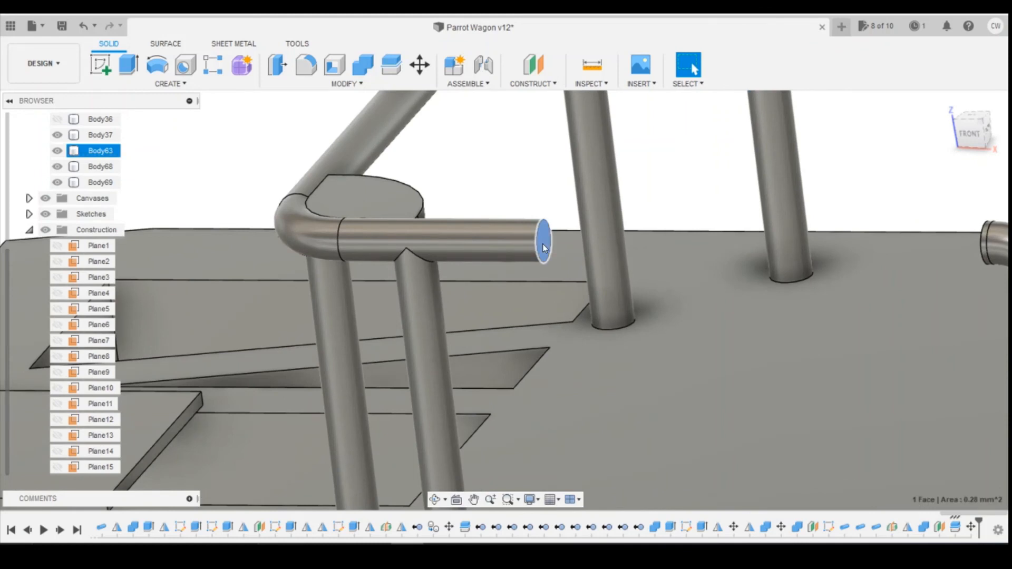
{"action": "right_click", "coordinate": [544, 247]}
{"action": "left_click", "coordinate": [529, 311]}
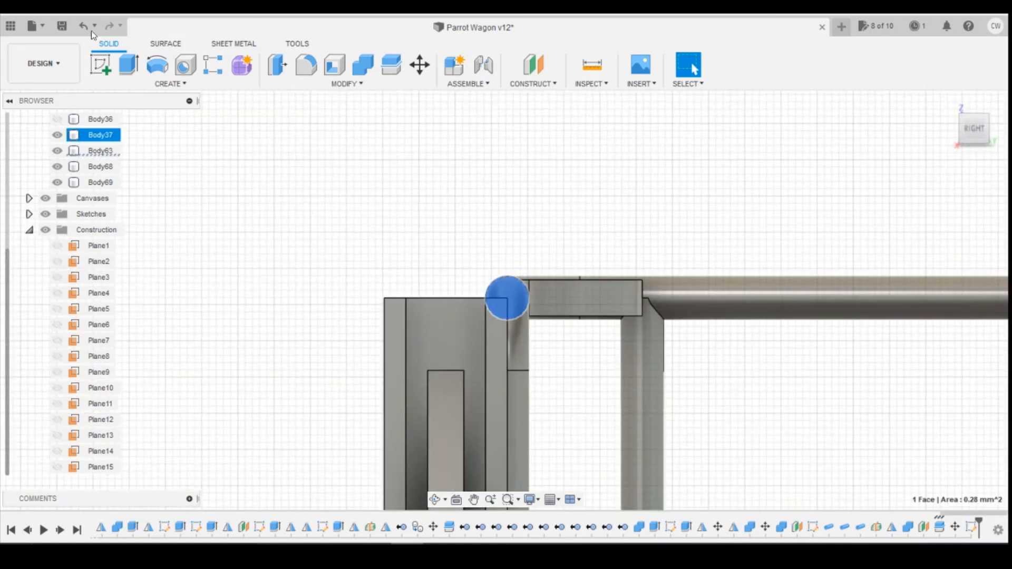
{"action": "left_click", "coordinate": [84, 26]}
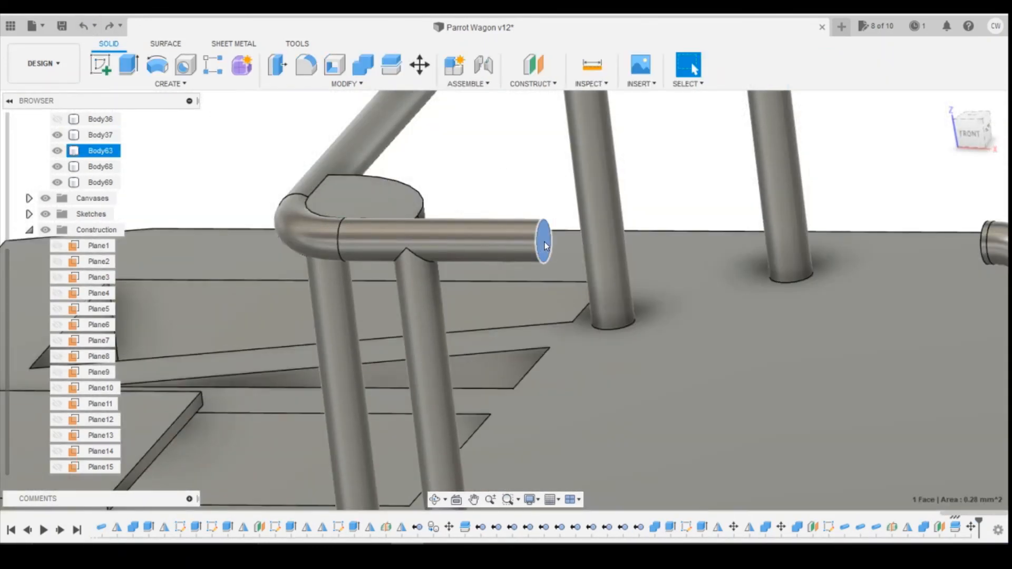
{"action": "right_click", "coordinate": [544, 246]}
{"action": "left_click", "coordinate": [530, 312]}
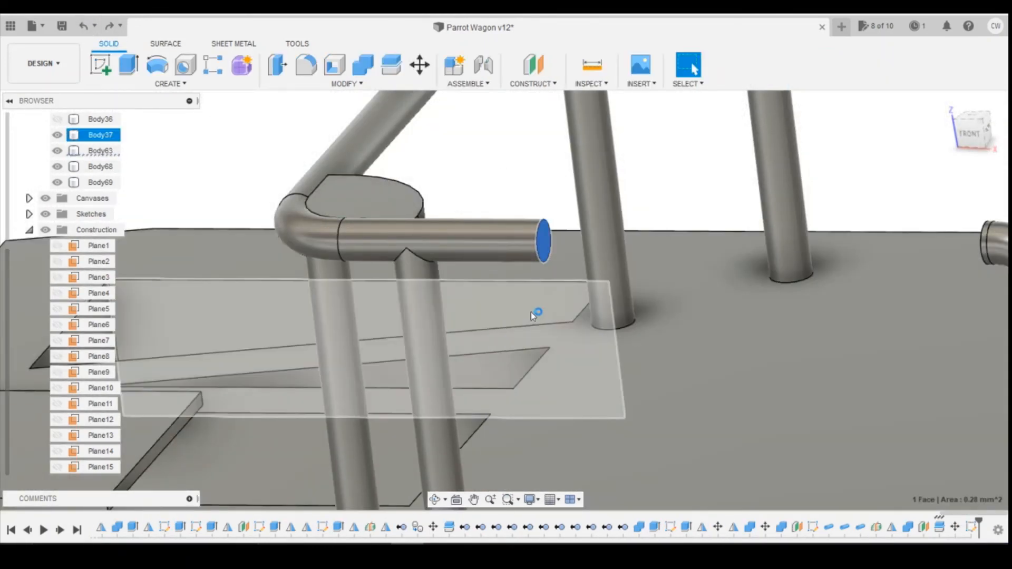
{"action": "left_click", "coordinate": [94, 26]}
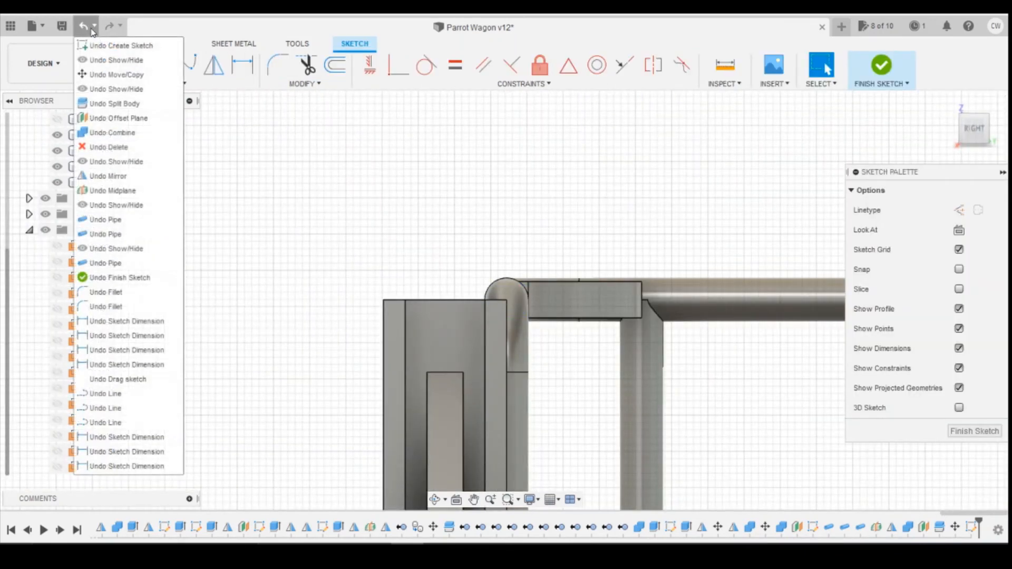
{"action": "left_click", "coordinate": [92, 45]}
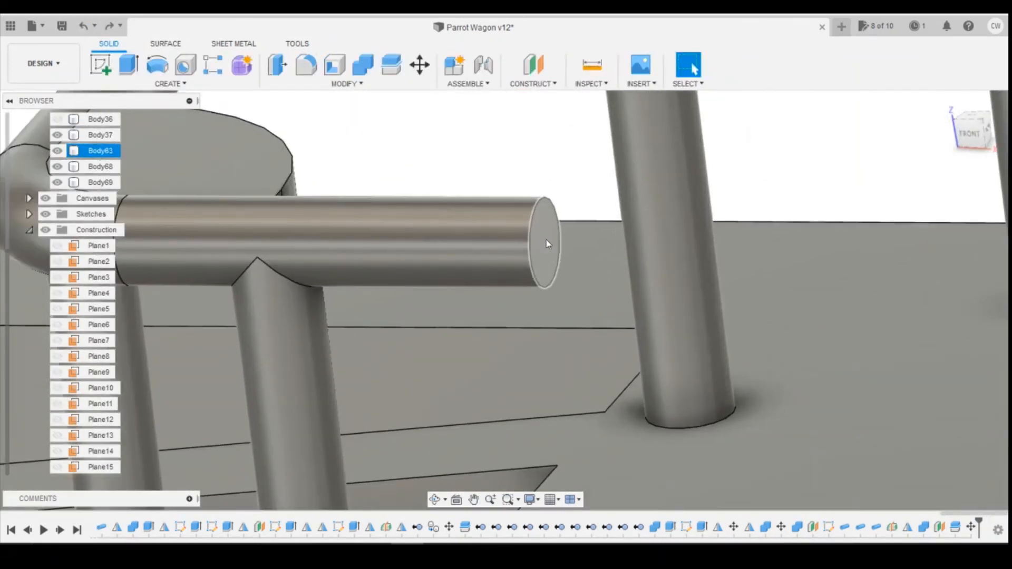
Step: Extrude the cut end face of the near-side end handrail 6.50 mm with Join, bridging the gap to its moved end post
{"action": "right_click", "coordinate": [548, 243]}
{"action": "left_click", "coordinate": [539, 318]}
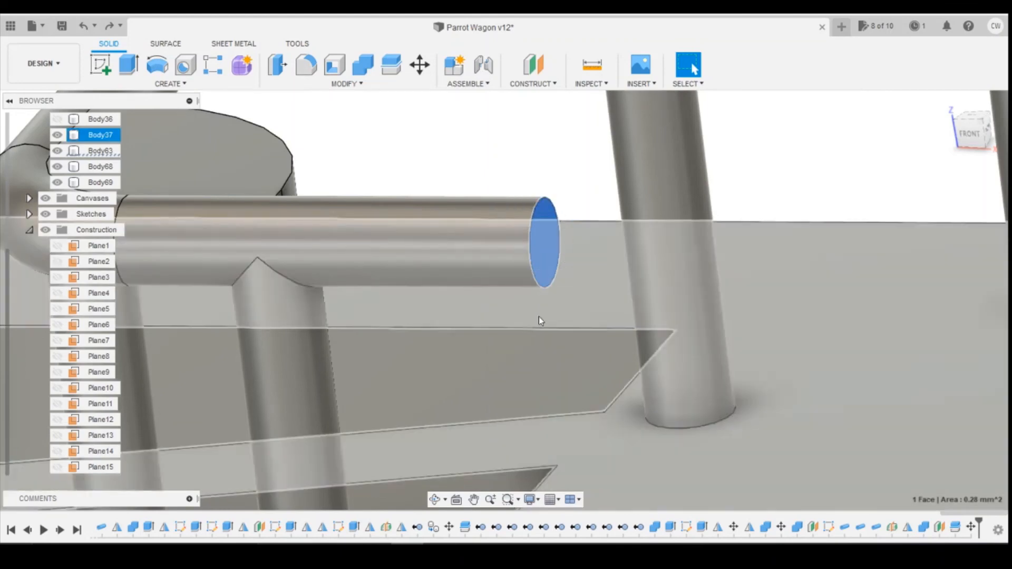
{"action": "scroll", "coordinate": [614, 289], "scroll_direction": "down", "scroll_amount": 3}
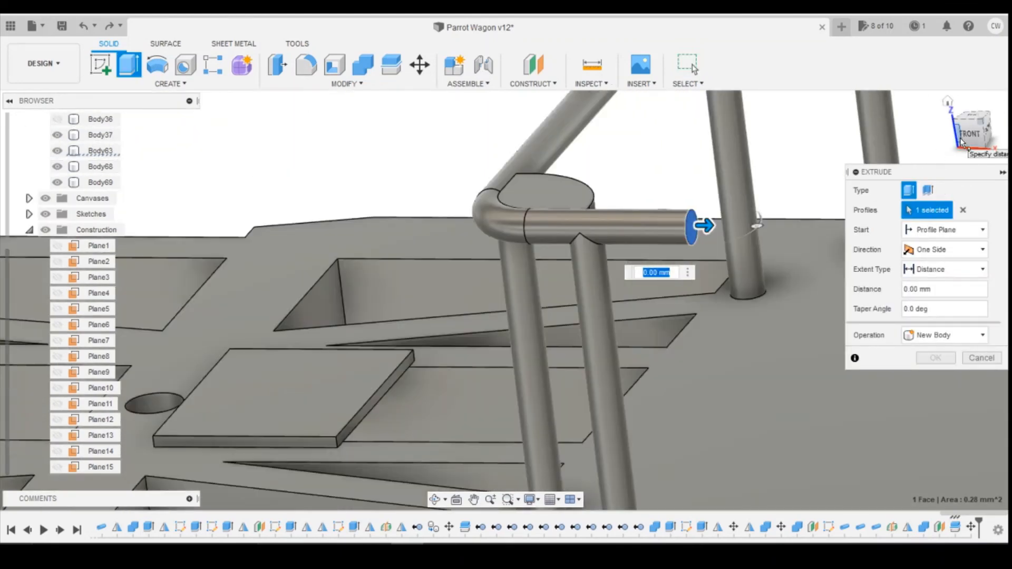
{"action": "left_click", "coordinate": [969, 134]}
{"action": "middle_click_drag", "start_coordinate": [505, 300], "coordinate": [508, 307], "text": "shift"}
{"action": "scroll", "coordinate": [470, 302], "scroll_direction": "down", "scroll_amount": 3}
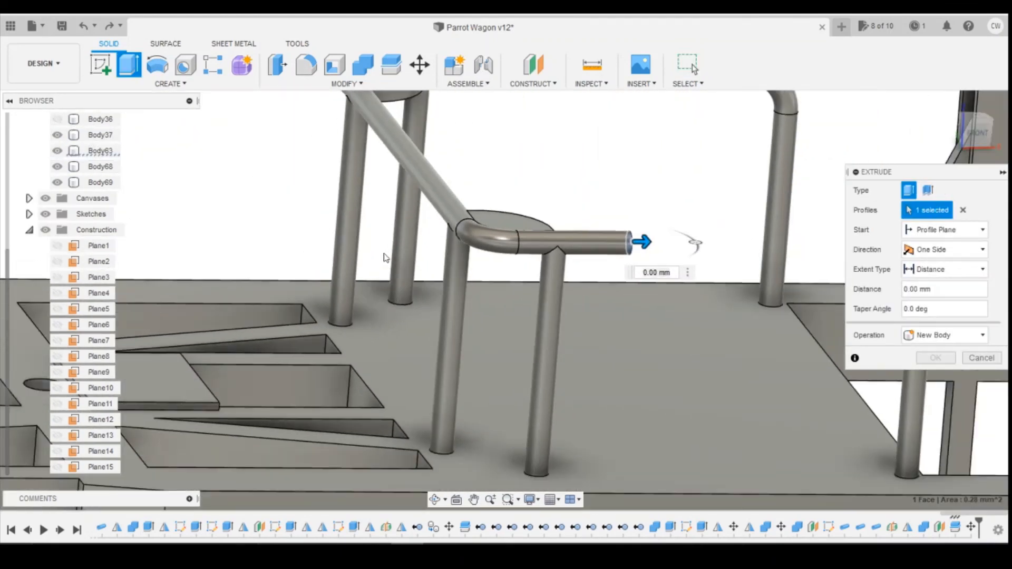
{"action": "scroll", "coordinate": [601, 232], "scroll_direction": "down", "scroll_amount": 1}
{"action": "scroll", "coordinate": [832, 239], "scroll_direction": "up", "scroll_amount": 3}
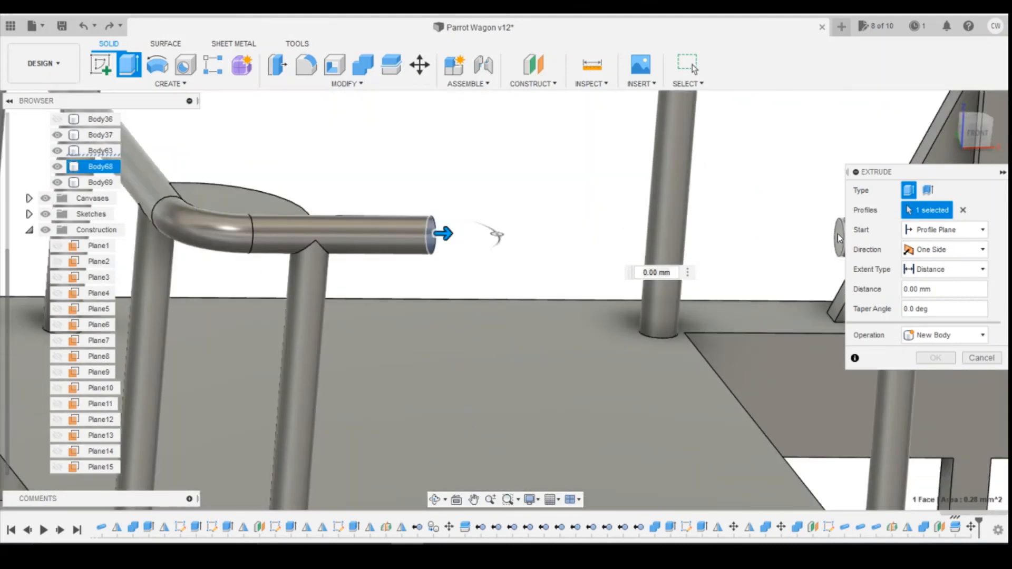
{"action": "type", "text": "6.5"}
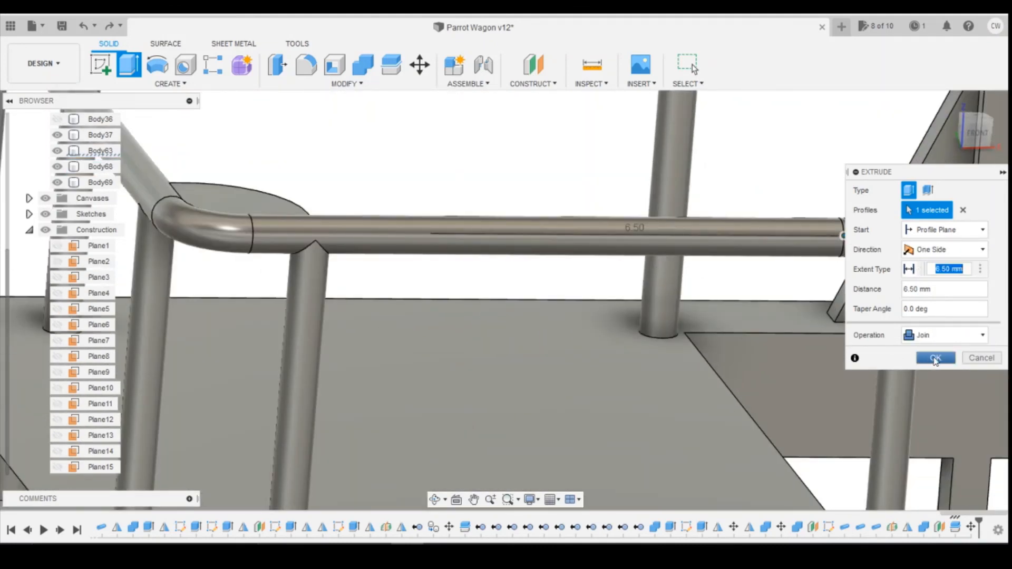
{"action": "left_click", "coordinate": [934, 358]}
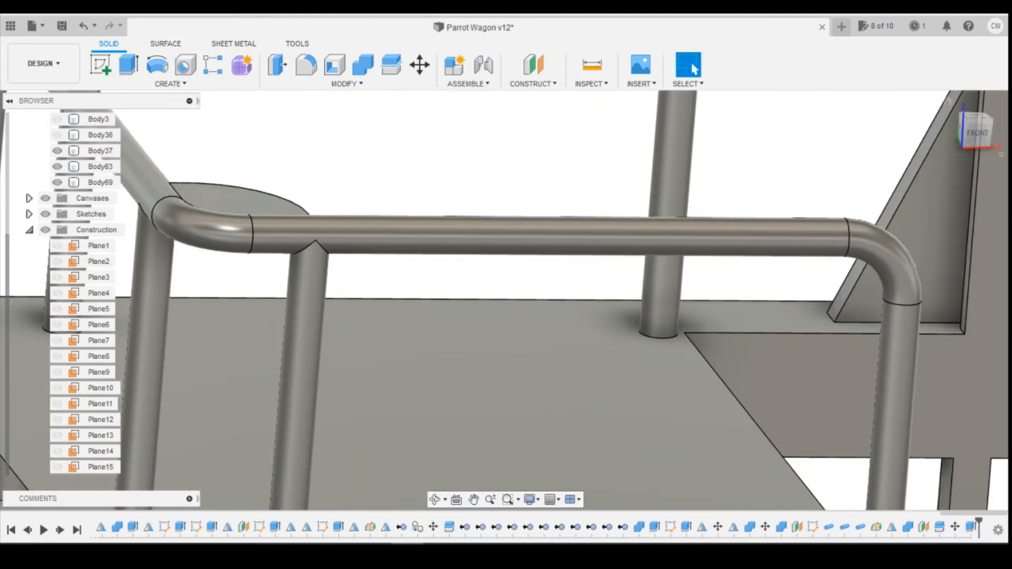
Step: Extrude the far-side moved handrail post's cut face 6.50 mm with Join to meet the opposite handrail end
{"action": "scroll", "coordinate": [812, 127], "scroll_direction": "down", "scroll_amount": 5}
{"action": "scroll", "coordinate": [812, 127], "scroll_direction": "up", "scroll_amount": 3}
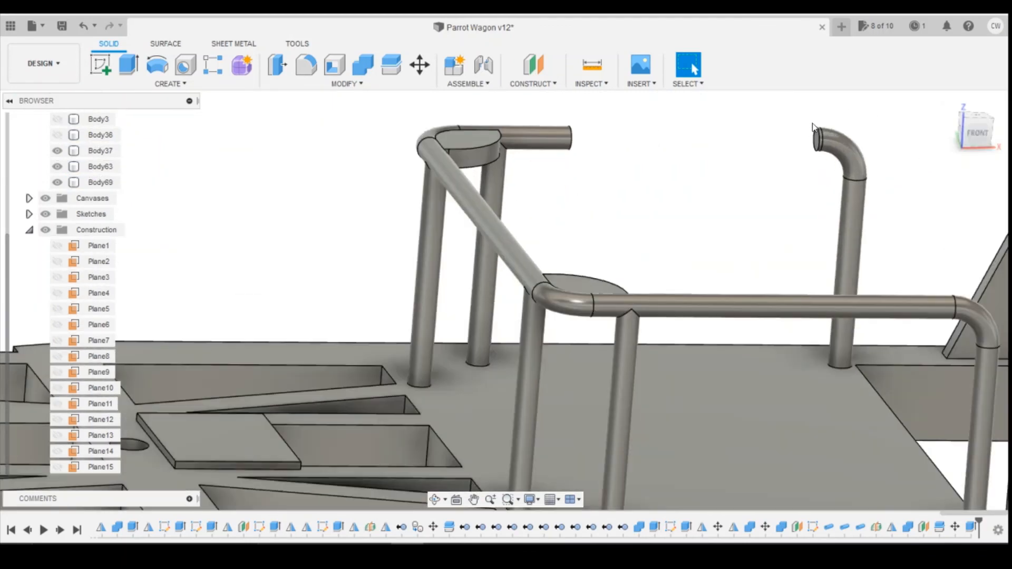
{"action": "scroll", "coordinate": [812, 127], "scroll_direction": "up", "scroll_amount": 3}
{"action": "left_click", "coordinate": [817, 149]}
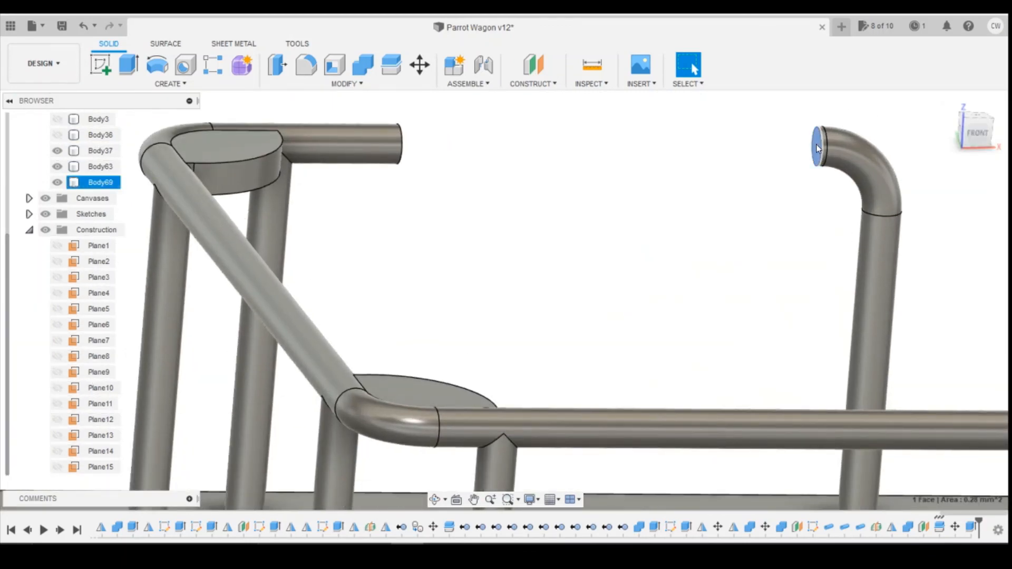
{"action": "right_click", "coordinate": [817, 149]}
{"action": "left_click", "coordinate": [796, 226]}
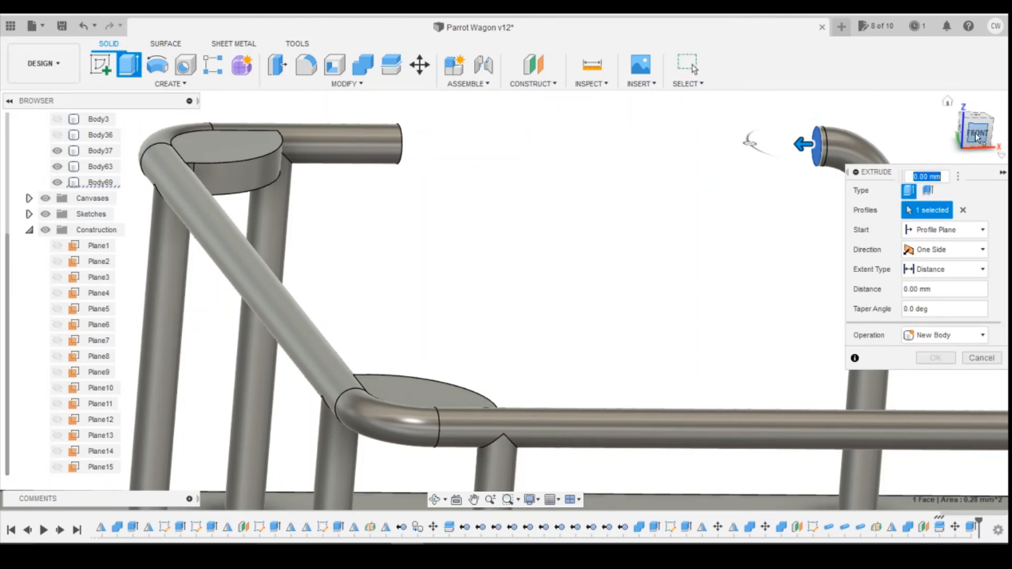
{"action": "left_click_drag", "start_coordinate": [974, 133], "coordinate": [928, 137]}
{"action": "scroll", "coordinate": [393, 138], "scroll_direction": "down", "scroll_amount": 2}
{"action": "scroll", "coordinate": [871, 111], "scroll_direction": "up", "scroll_amount": 3}
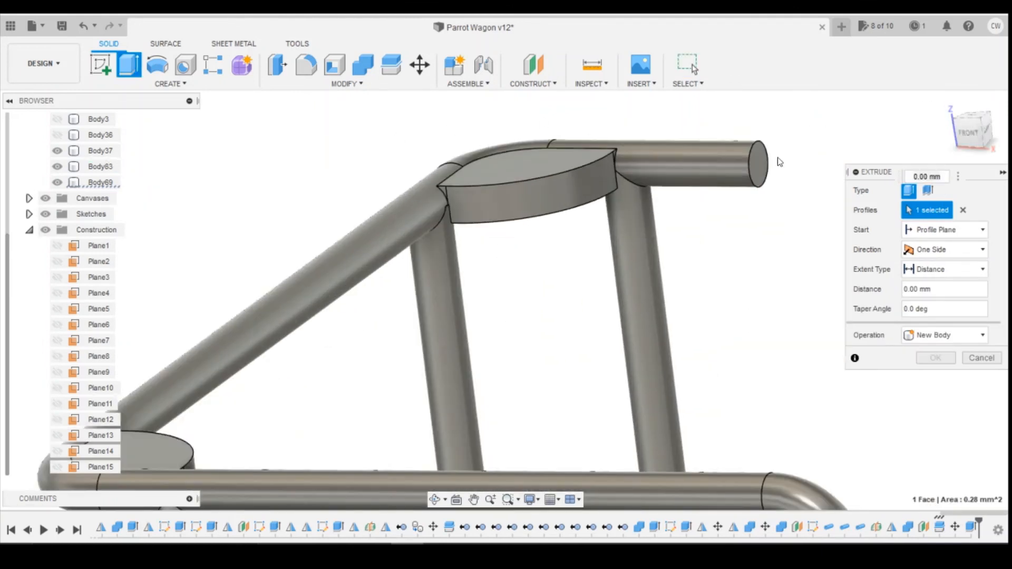
{"action": "left_click", "coordinate": [758, 163]}
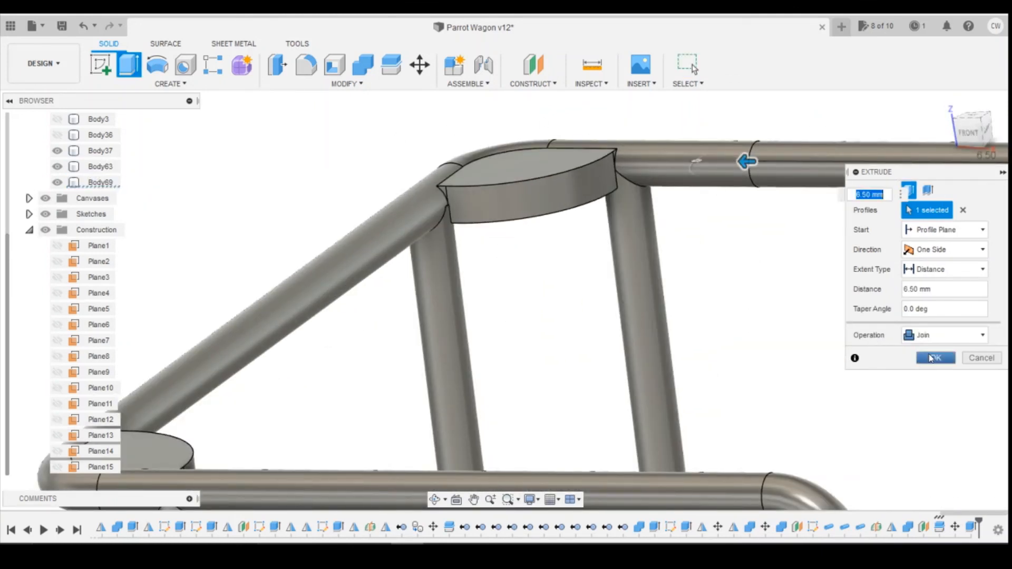
{"action": "left_click", "coordinate": [930, 358]}
{"action": "scroll", "coordinate": [359, 201], "scroll_direction": "down", "scroll_amount": 5}
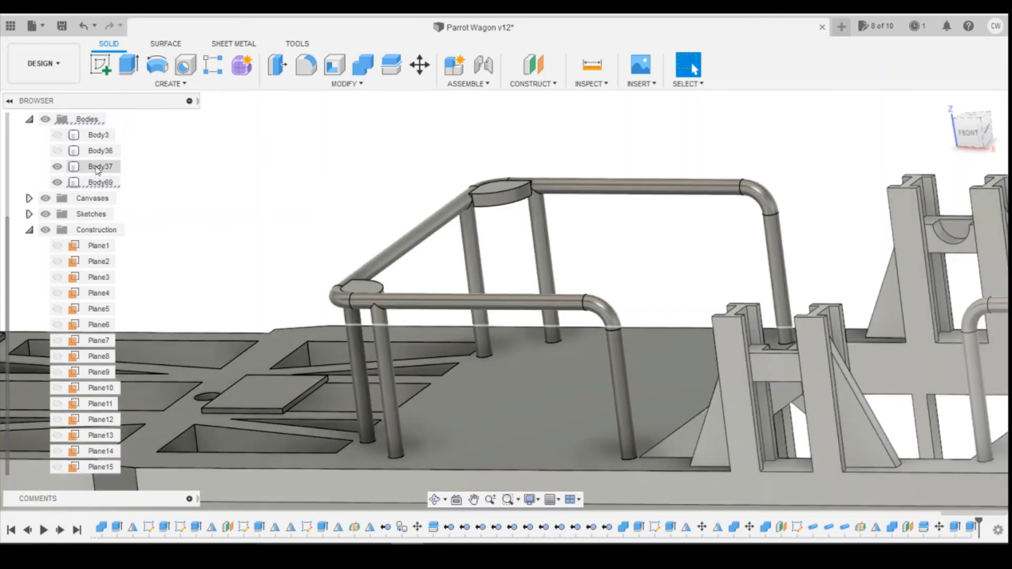
Step: Mirror the lengthened end handrail Body69 across Plane1 to the wagon's other end as a new body
{"action": "left_click", "coordinate": [98, 168]}
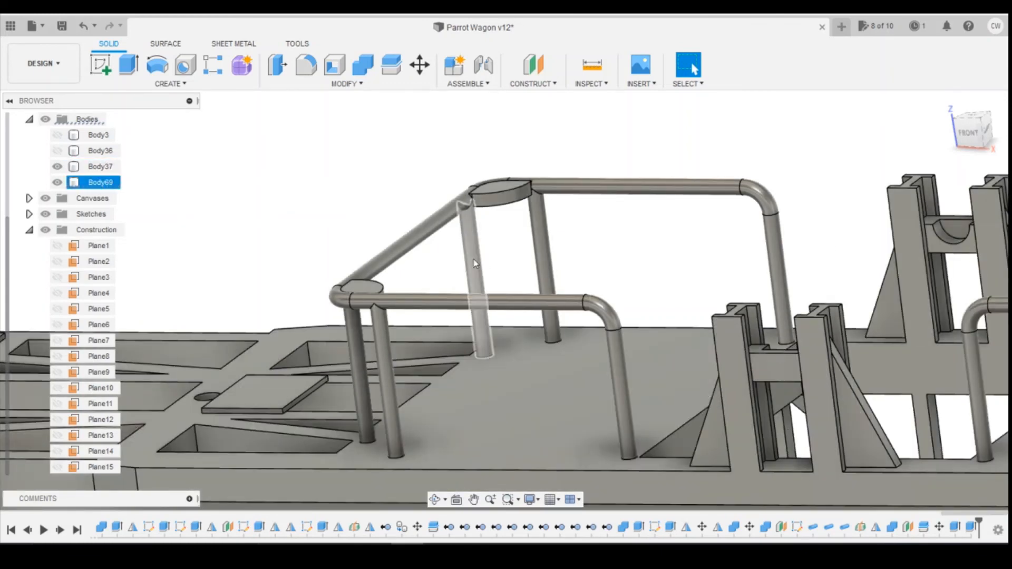
{"action": "scroll", "coordinate": [476, 266], "scroll_direction": "down", "scroll_amount": 2}
{"action": "scroll", "coordinate": [508, 300], "scroll_direction": "down", "scroll_amount": 2}
{"action": "scroll", "coordinate": [509, 300], "scroll_direction": "down", "scroll_amount": 1}
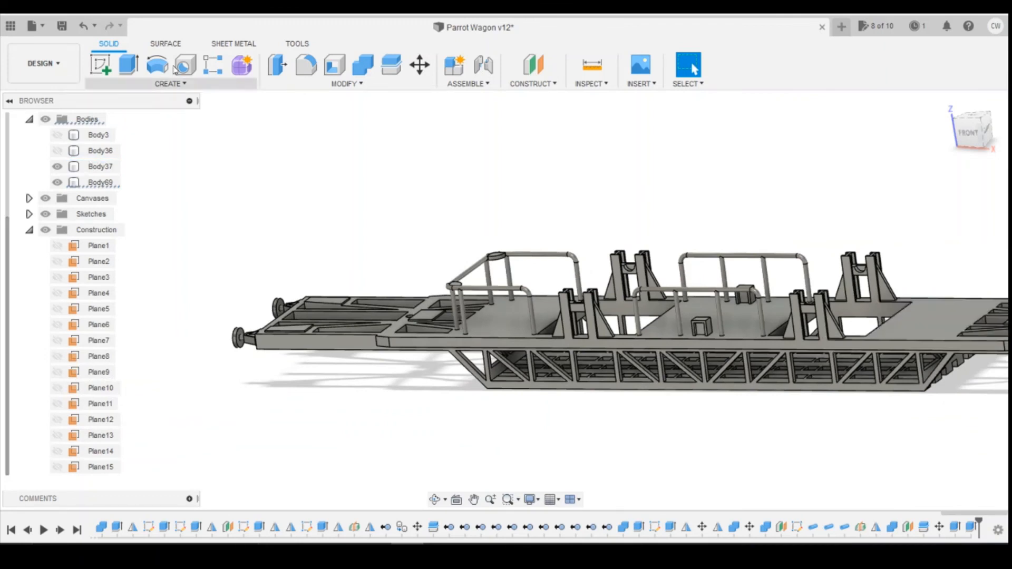
{"action": "left_click", "coordinate": [169, 85]}
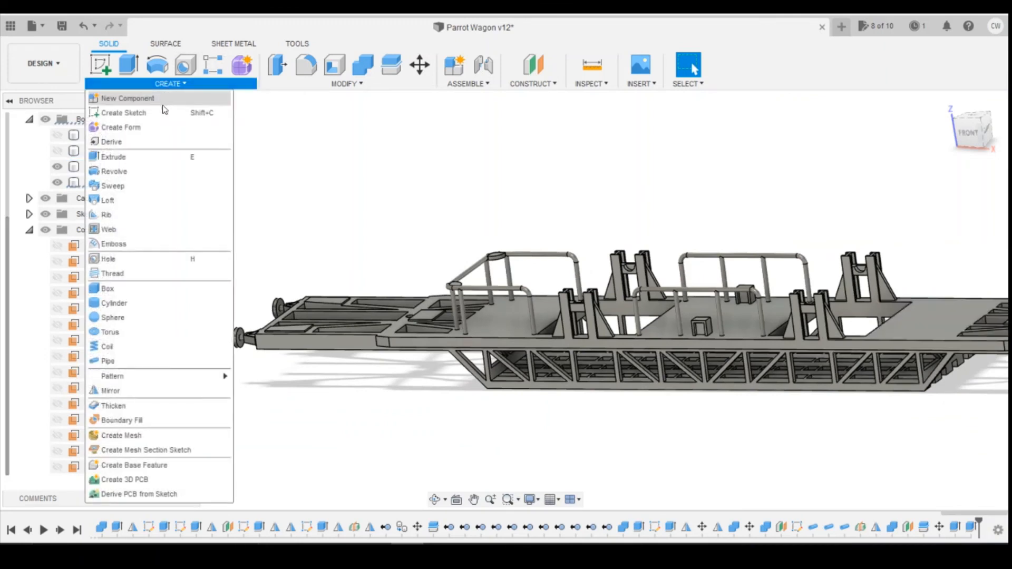
{"action": "left_click", "coordinate": [113, 392]}
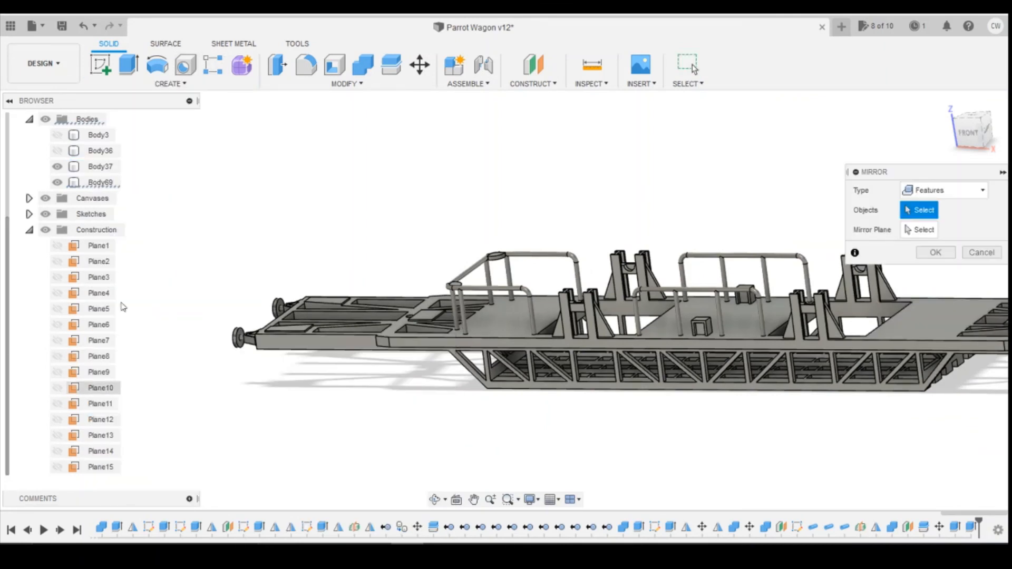
{"action": "left_click", "coordinate": [943, 190]}
{"action": "left_click", "coordinate": [927, 220]}
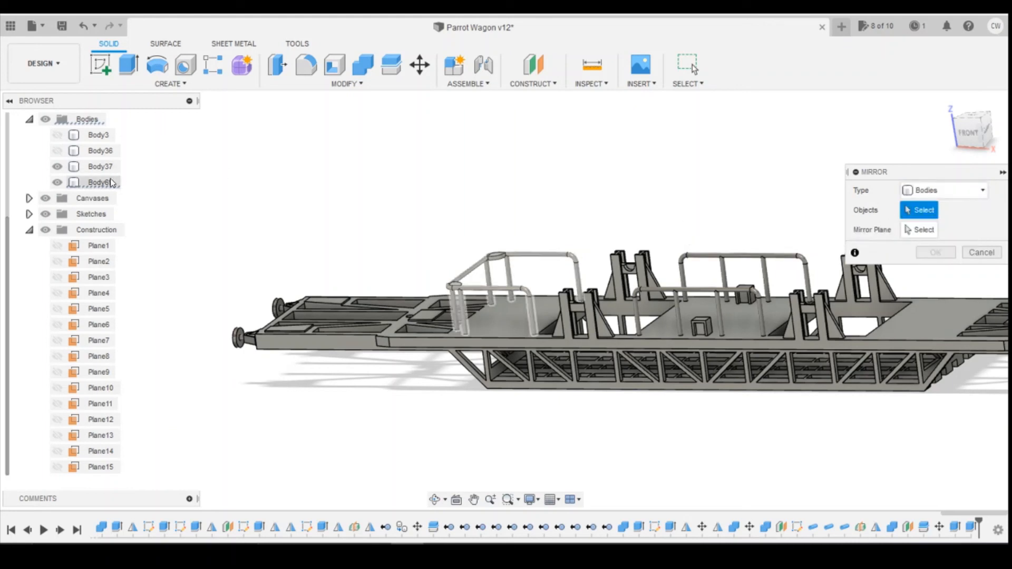
{"action": "left_click", "coordinate": [112, 182]}
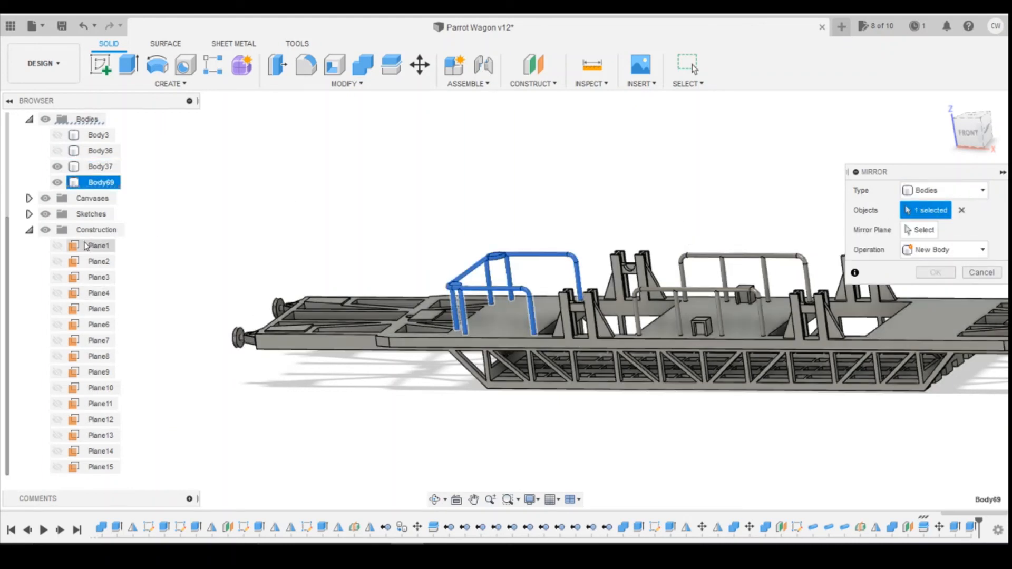
{"action": "left_click", "coordinate": [920, 229]}
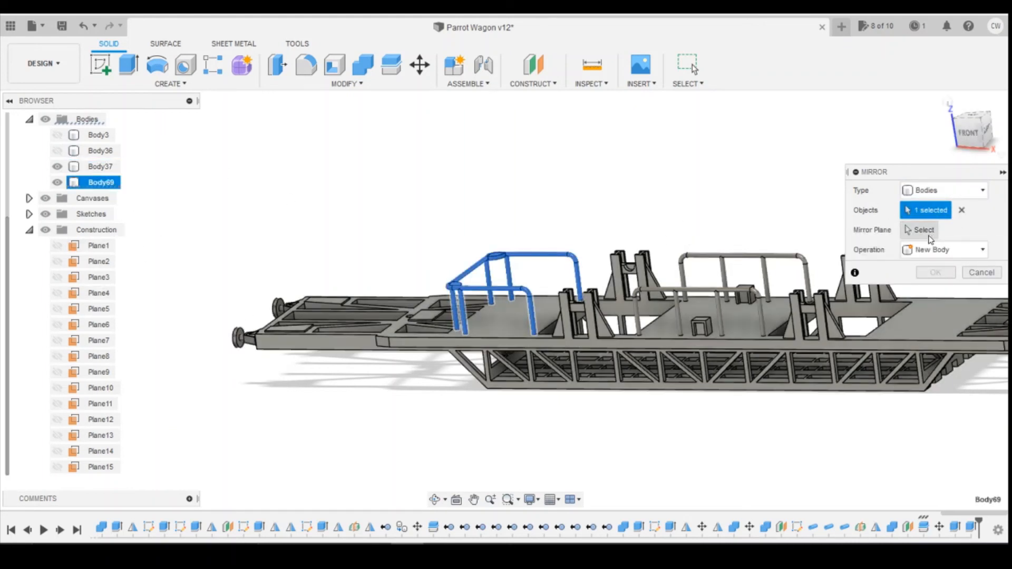
{"action": "left_click", "coordinate": [86, 246]}
{"action": "left_click", "coordinate": [935, 272]}
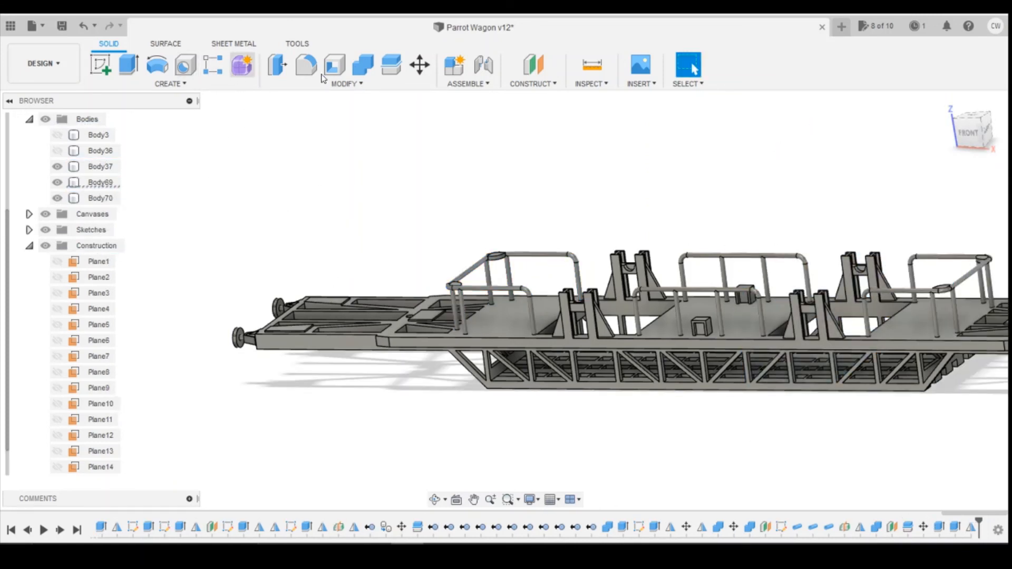
Step: Join the two end handrail bodies Body69 and Body70 to wagon Body37
{"action": "left_click", "coordinate": [99, 167]}
{"action": "left_click", "coordinate": [114, 183]}
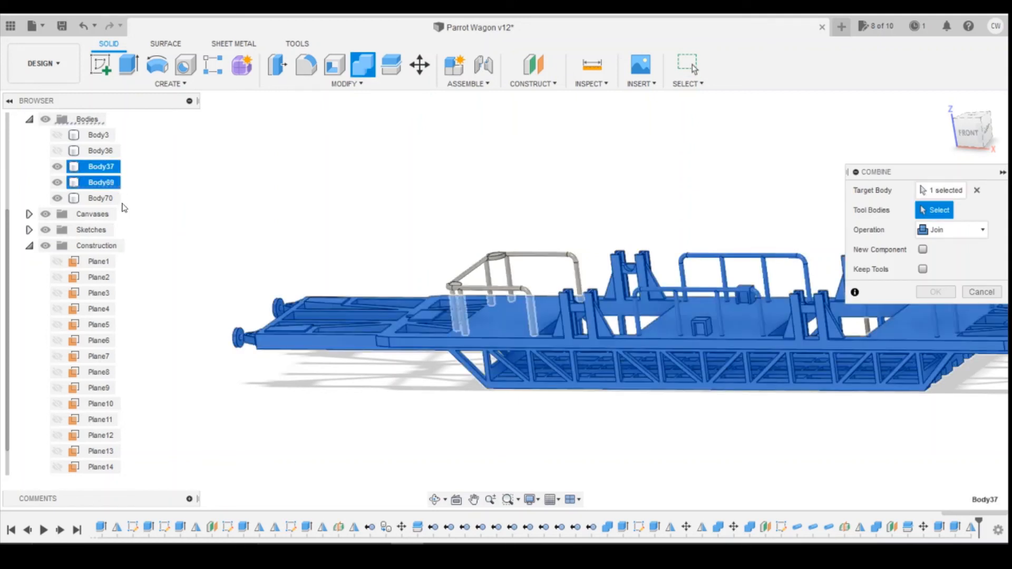
{"action": "left_click", "coordinate": [104, 198]}
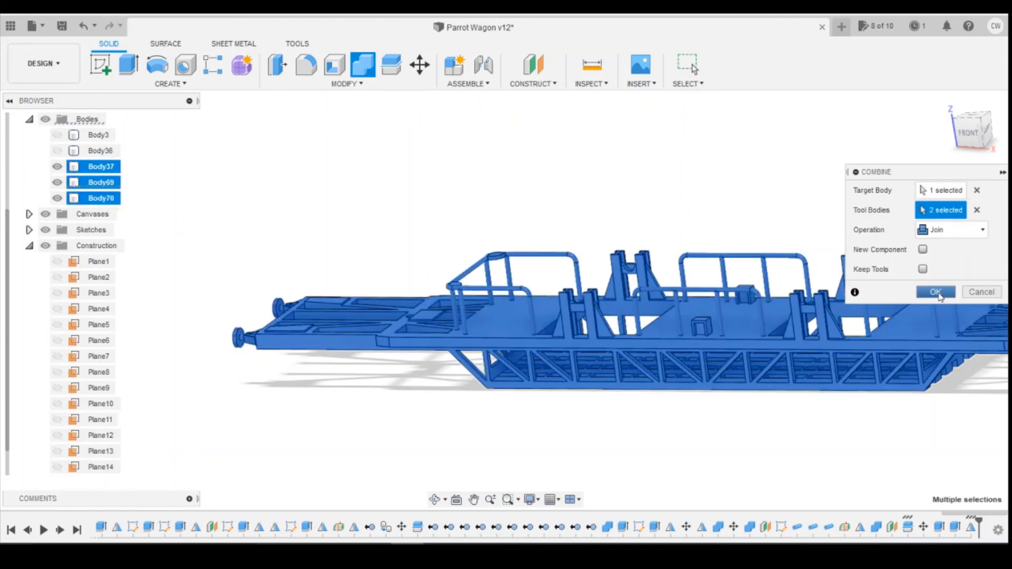
{"action": "left_click", "coordinate": [936, 294]}
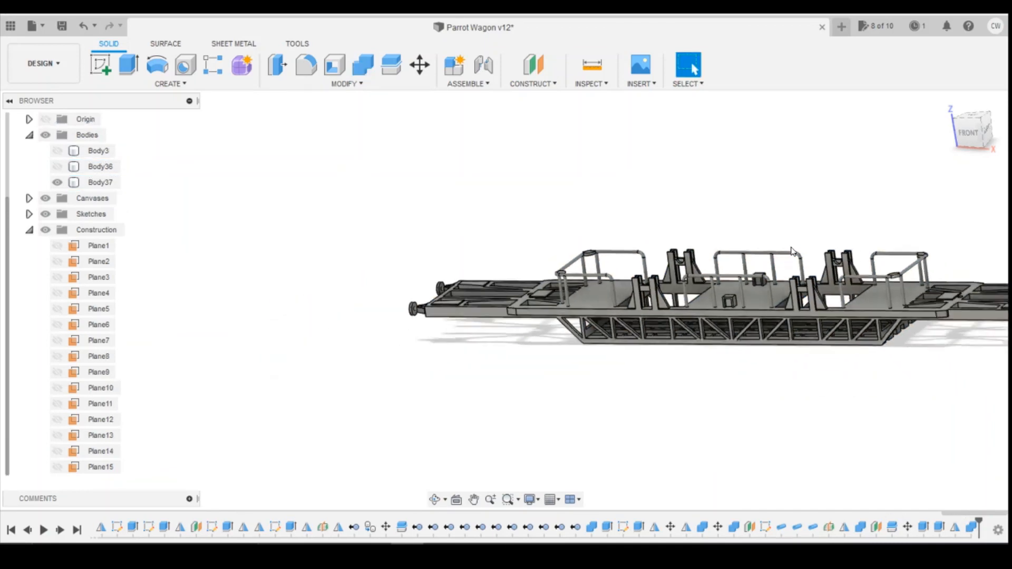
Step: Show wagon bodies Body3 and Body36 again and compare all three wagon variants side by side
{"action": "left_click", "coordinate": [57, 150]}
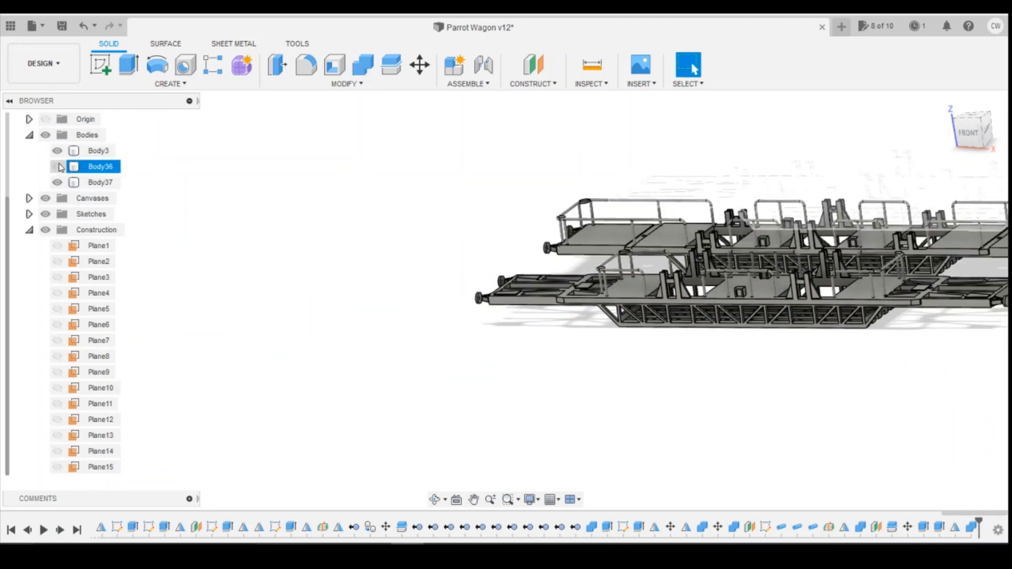
{"action": "left_click", "coordinate": [57, 166]}
{"action": "scroll", "coordinate": [884, 245], "scroll_direction": "down", "scroll_amount": 2}
{"action": "scroll", "coordinate": [966, 235], "scroll_direction": "up", "scroll_amount": 5}
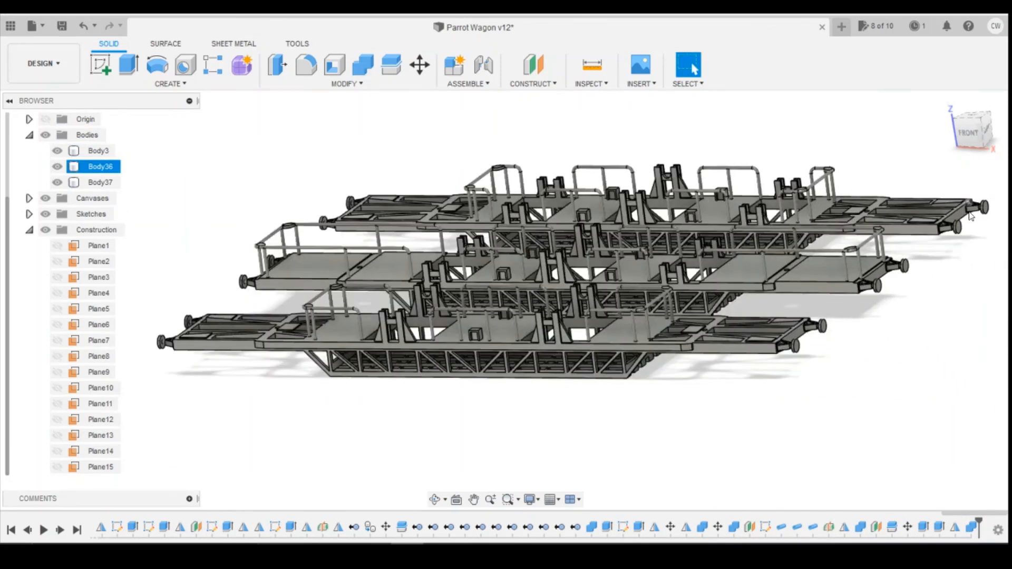
{"action": "scroll", "coordinate": [548, 331], "scroll_direction": "down", "scroll_amount": 1}
{"action": "scroll", "coordinate": [548, 331], "scroll_direction": "down", "scroll_amount": 1}
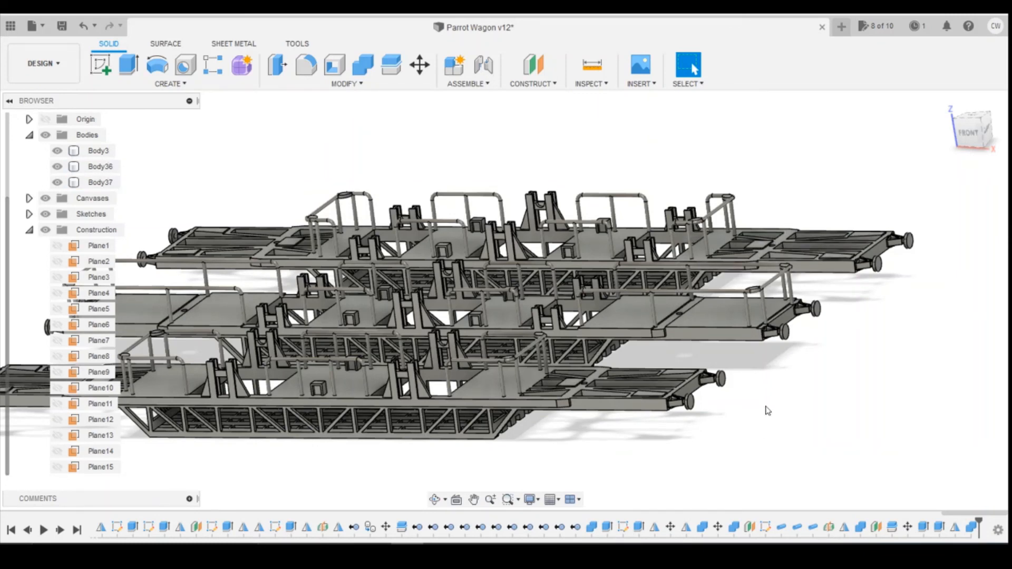
{"action": "scroll", "coordinate": [743, 402], "scroll_direction": "down", "scroll_amount": 1}
{"action": "scroll", "coordinate": [396, 396], "scroll_direction": "up", "scroll_amount": 1}
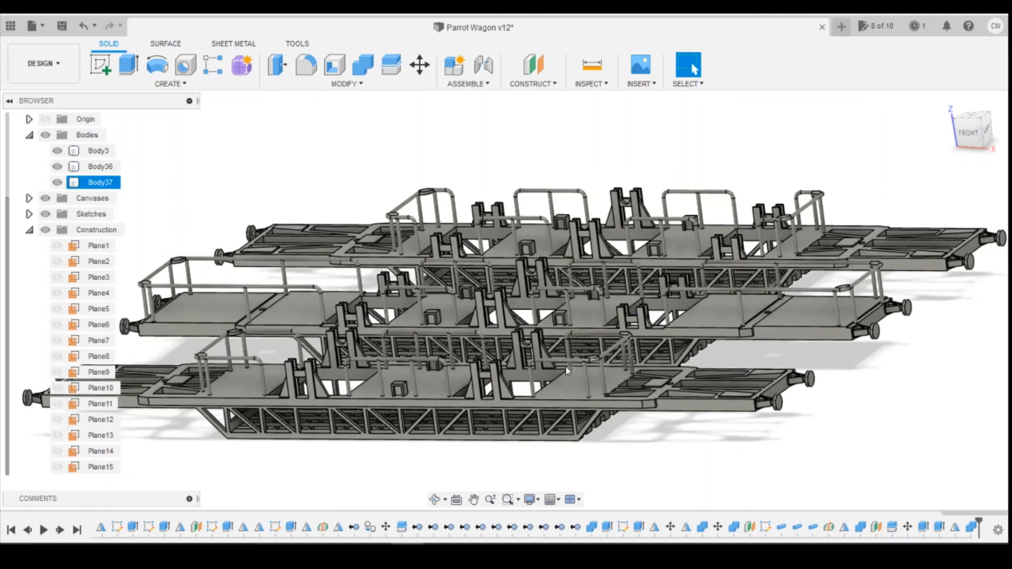